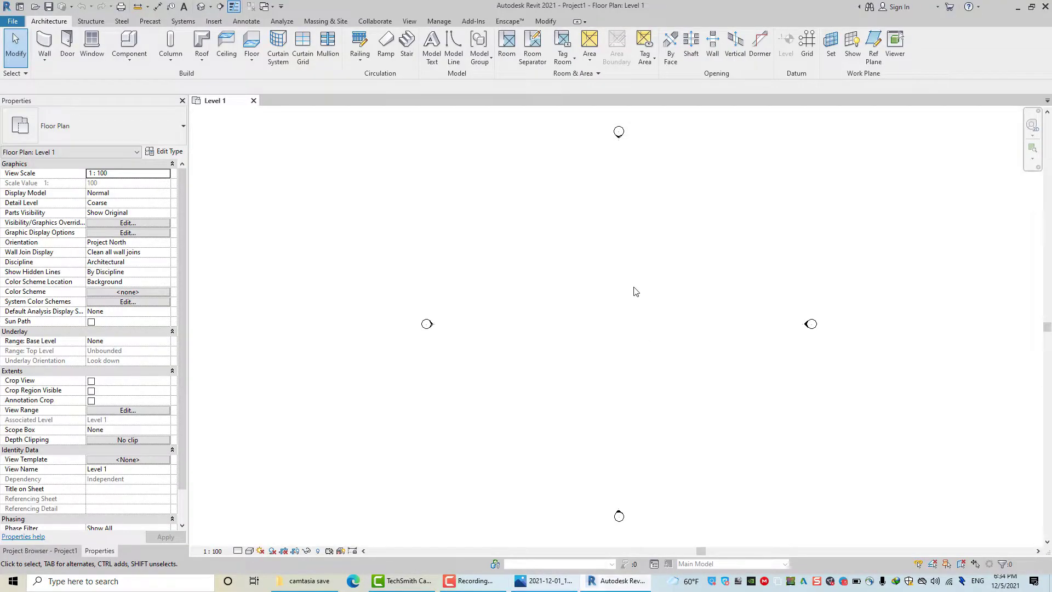
Step: Create a new family from the English Metric Structural Column.rft template
{"action": "left_click", "coordinate": [14, 21]}
{"action": "mouse_move", "coordinate": [36, 64]}
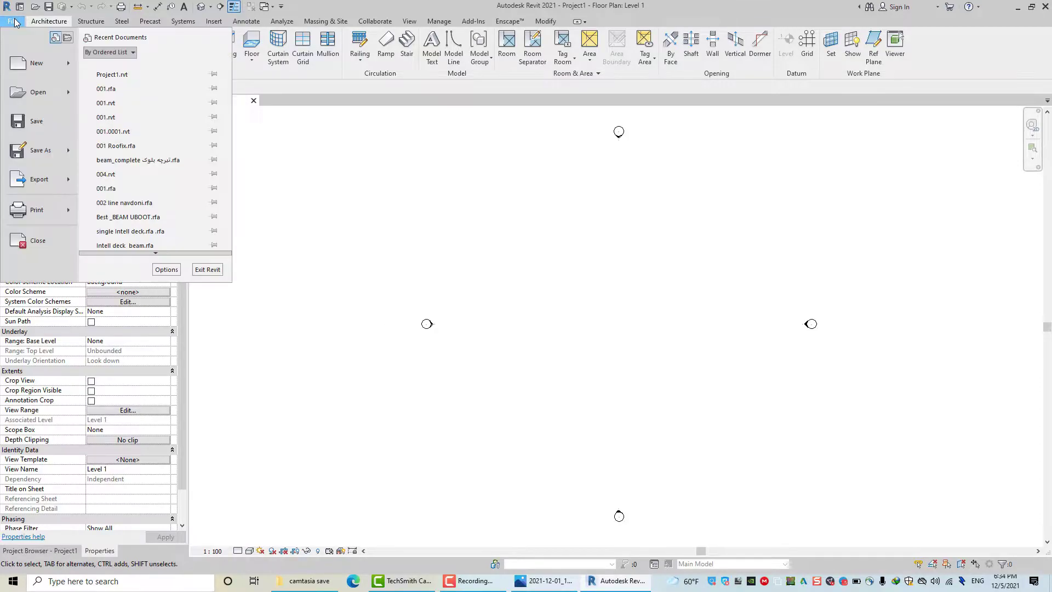
{"action": "left_click", "coordinate": [130, 109]}
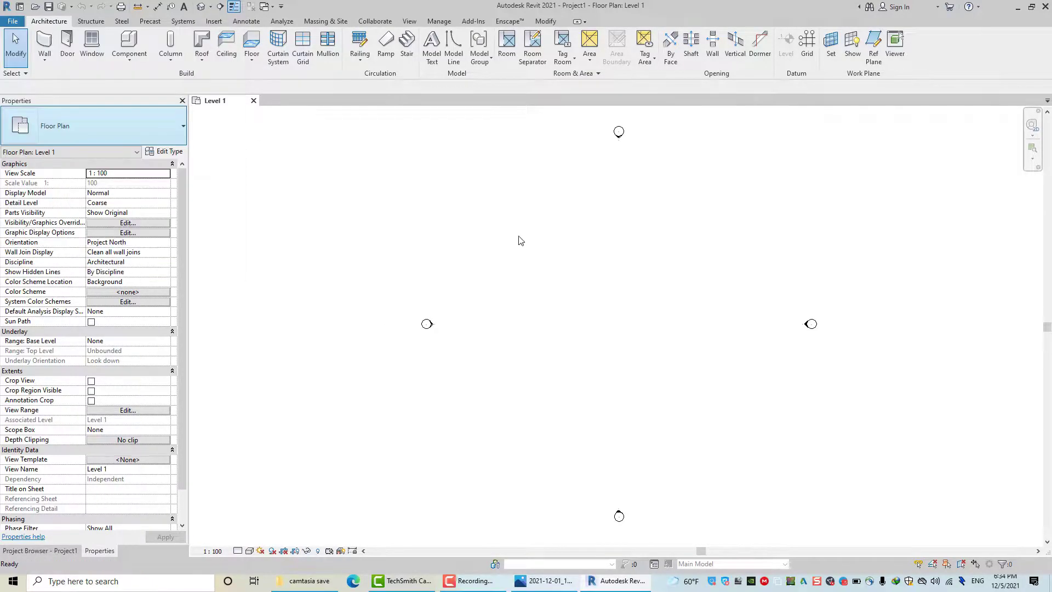
{"action": "double_click", "coordinate": [417, 205]}
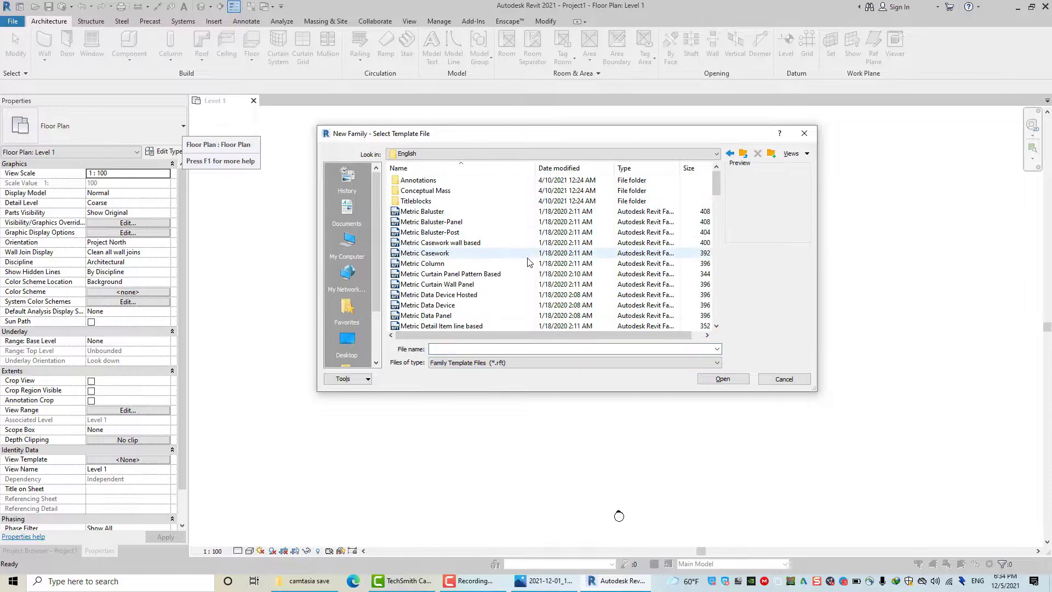
{"action": "scroll", "coordinate": [493, 230], "scroll_direction": "down", "scroll_amount": 7}
{"action": "scroll", "coordinate": [504, 227], "scroll_direction": "down", "scroll_amount": 8}
{"action": "scroll", "coordinate": [511, 225], "scroll_direction": "down", "scroll_amount": 8}
{"action": "scroll", "coordinate": [496, 229], "scroll_direction": "down", "scroll_amount": 3}
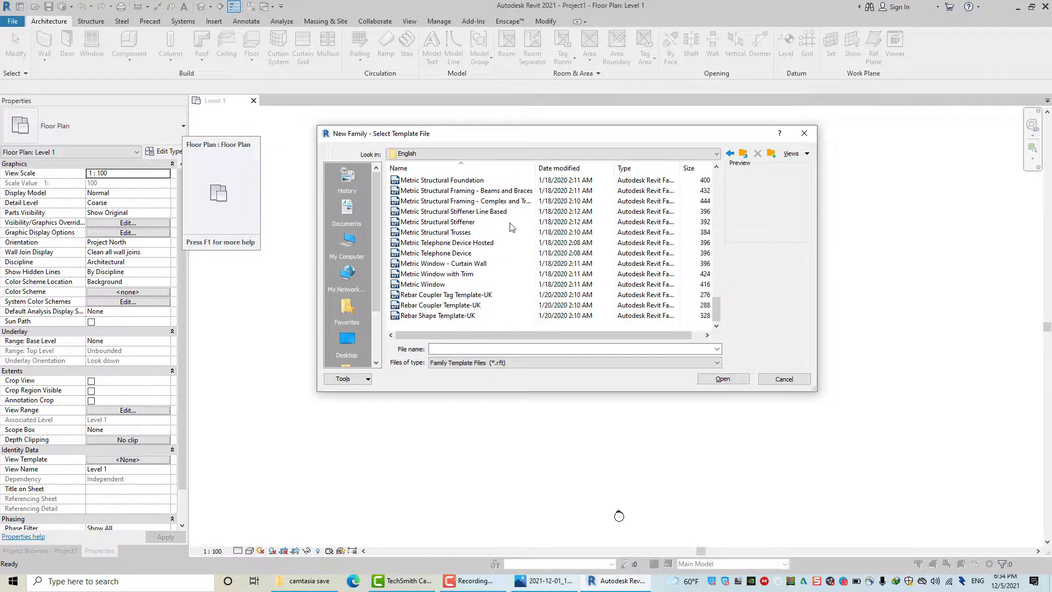
{"action": "scroll", "coordinate": [472, 233], "scroll_direction": "up", "scroll_amount": 2}
{"action": "double_click", "coordinate": [461, 233]}
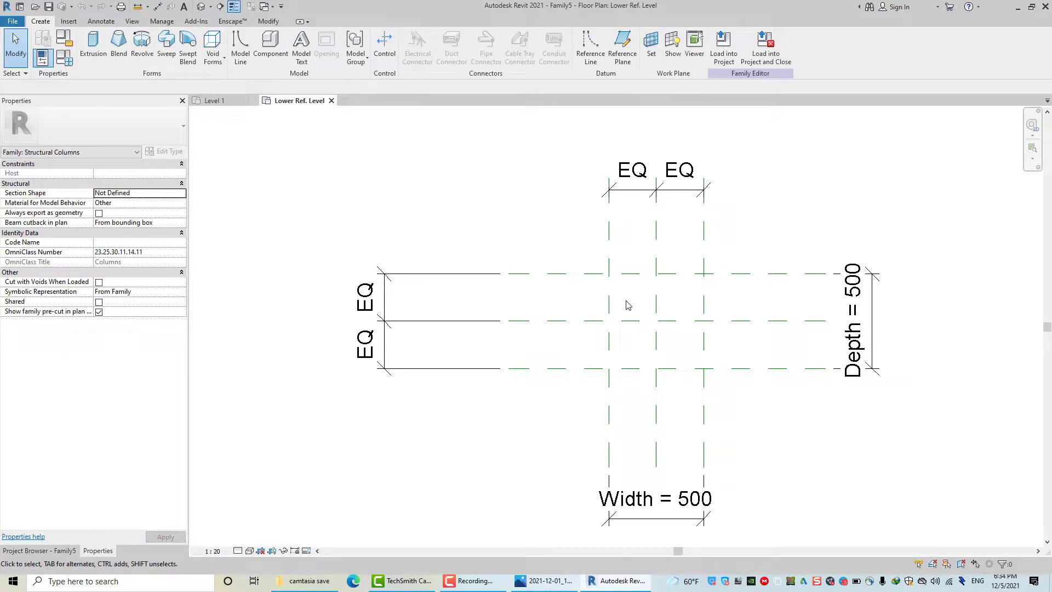
Step: Set length units to centimetres with 2 decimal places and a cm symbol via UN
{"action": "key", "text": "u"}
{"action": "key", "text": "n"}
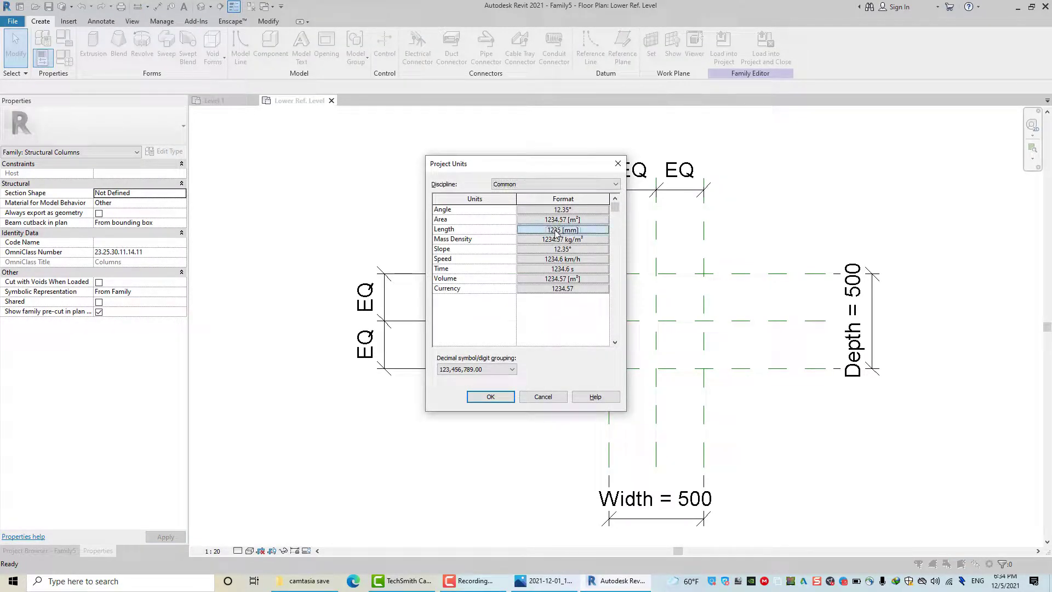
{"action": "left_click", "coordinate": [556, 233]}
{"action": "left_click", "coordinate": [533, 233]}
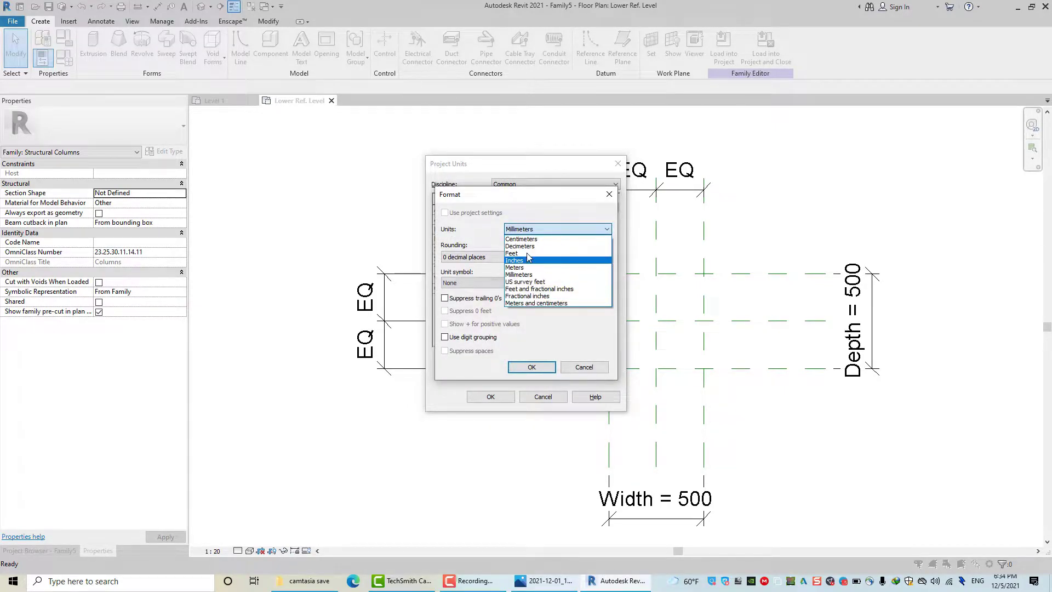
{"action": "left_click", "coordinate": [526, 238]}
{"action": "left_click", "coordinate": [482, 258]}
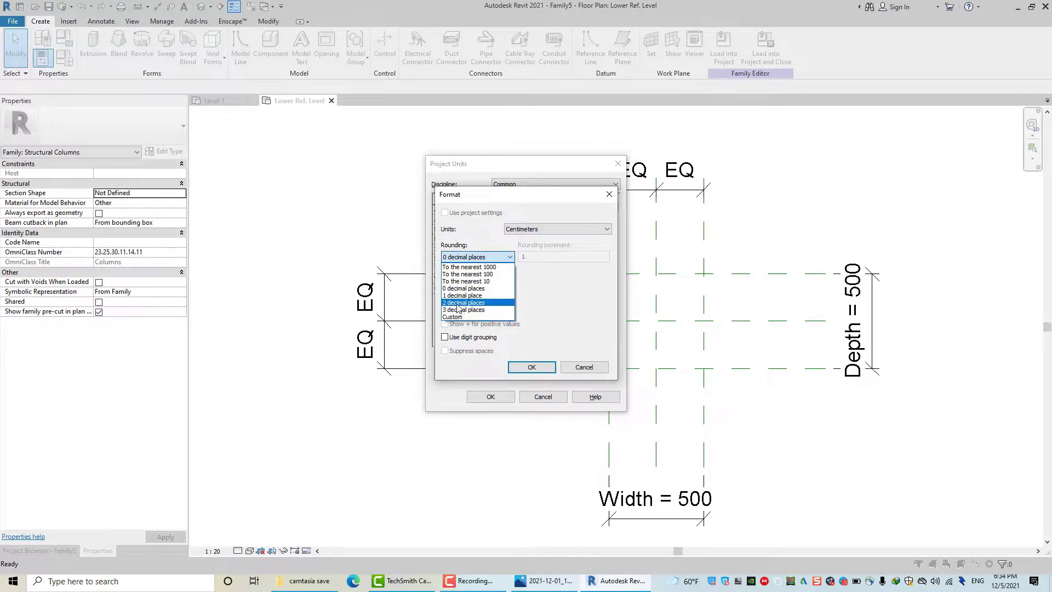
{"action": "left_click", "coordinate": [463, 280]}
{"action": "left_click", "coordinate": [477, 282]}
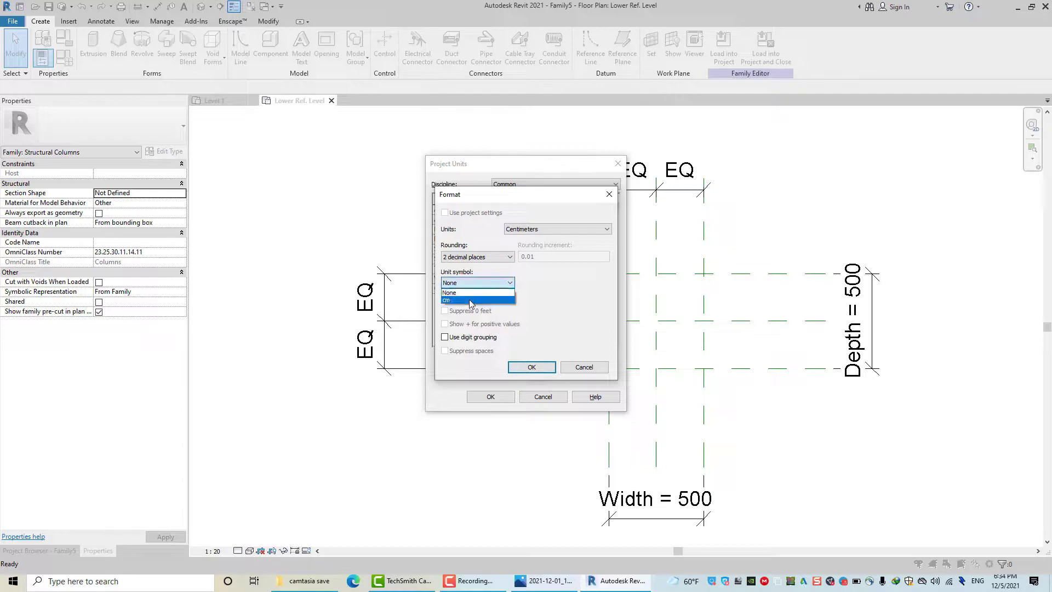
{"action": "left_click", "coordinate": [465, 301]}
{"action": "left_click", "coordinate": [532, 367]}
{"action": "left_click", "coordinate": [490, 396]}
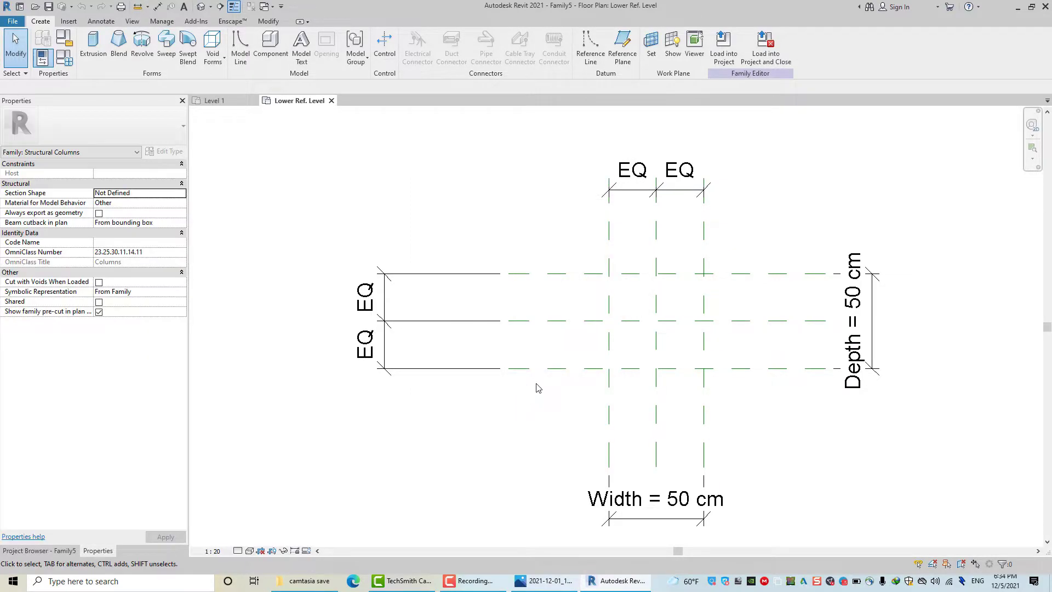
Step: Start an extrusion sketch and draw four circles, including 16 cm and 30 cm radii
{"action": "left_click", "coordinate": [41, 21]}
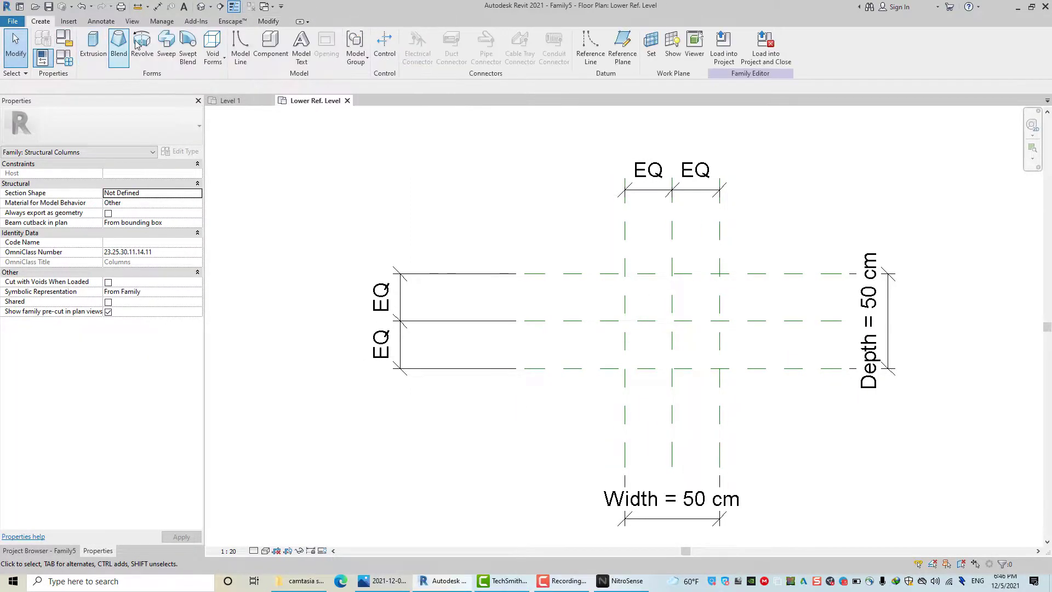
{"action": "left_click", "coordinate": [91, 46]}
{"action": "left_click", "coordinate": [447, 36]}
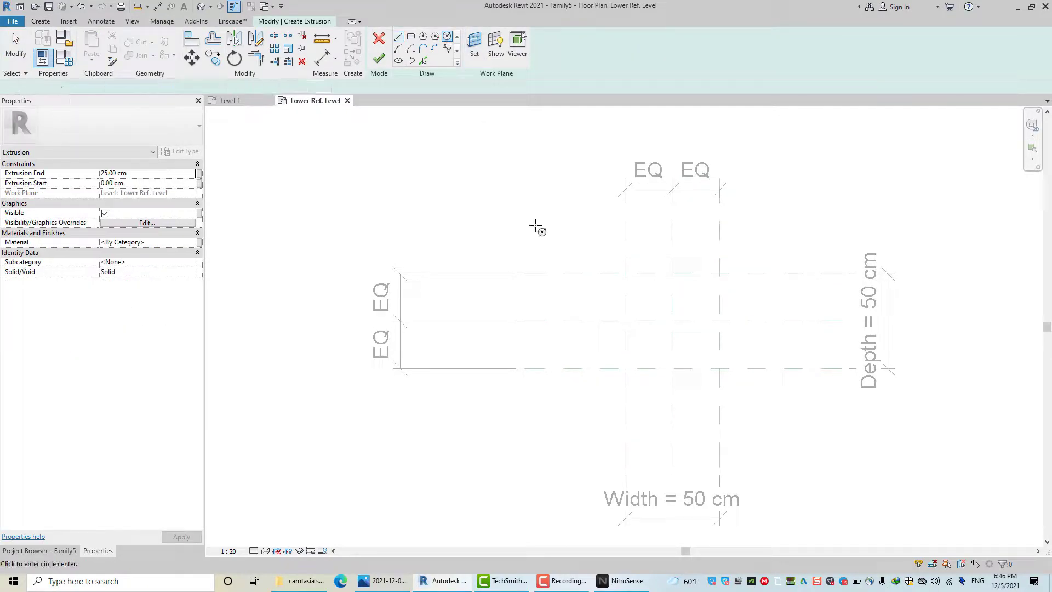
{"action": "left_click", "coordinate": [530, 248]}
{"action": "left_click", "coordinate": [571, 230]}
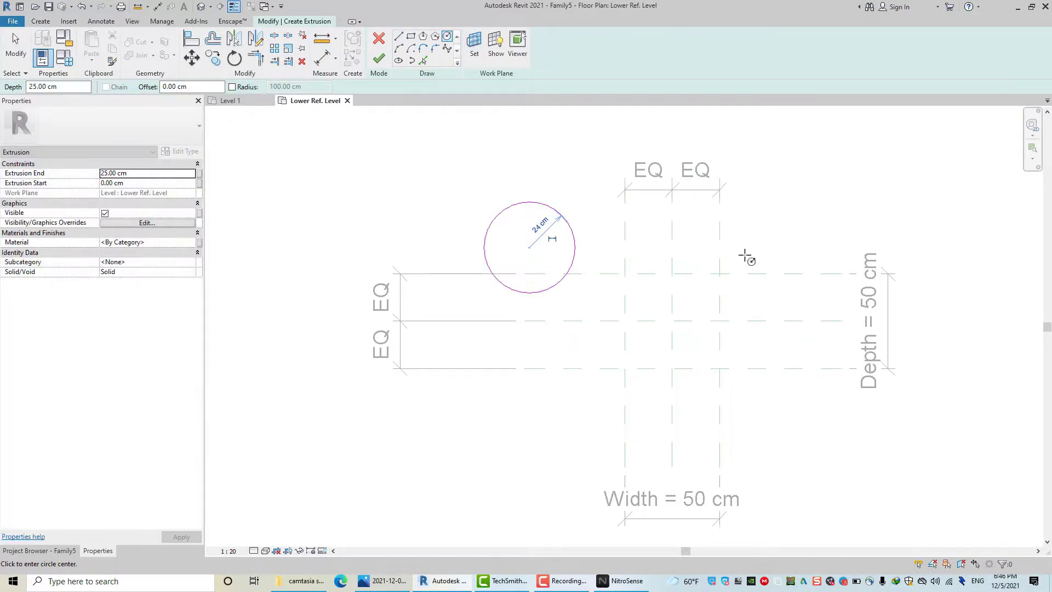
{"action": "left_click", "coordinate": [744, 254]}
{"action": "left_click", "coordinate": [773, 225]}
{"action": "left_click", "coordinate": [729, 368]}
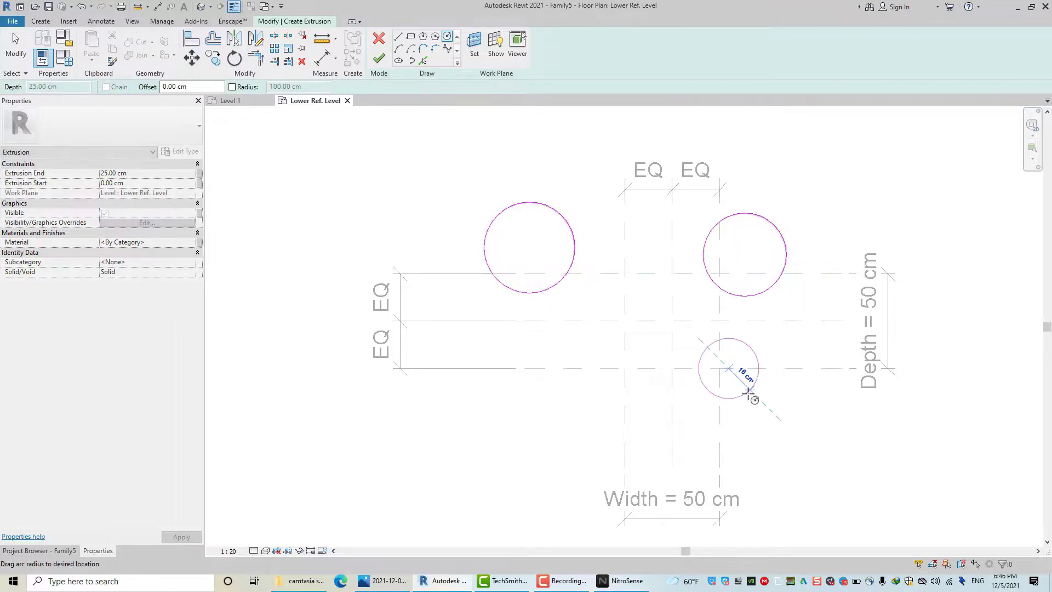
{"action": "left_click", "coordinate": [752, 388]}
{"action": "left_click", "coordinate": [524, 362]}
{"action": "left_click", "coordinate": [554, 410]}
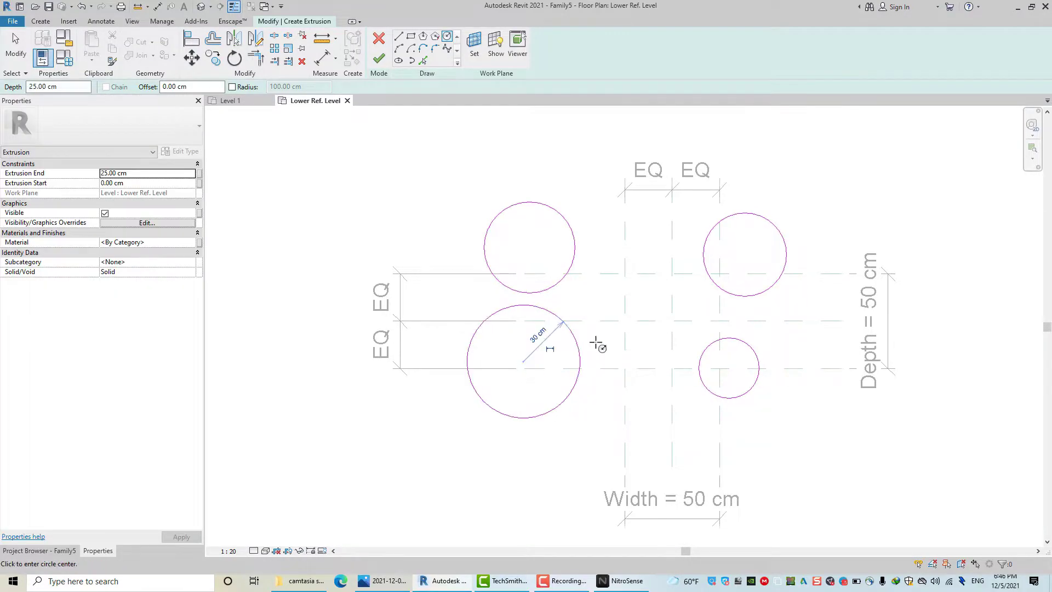
{"action": "right_click", "coordinate": [620, 340]}
{"action": "left_click", "coordinate": [647, 345]}
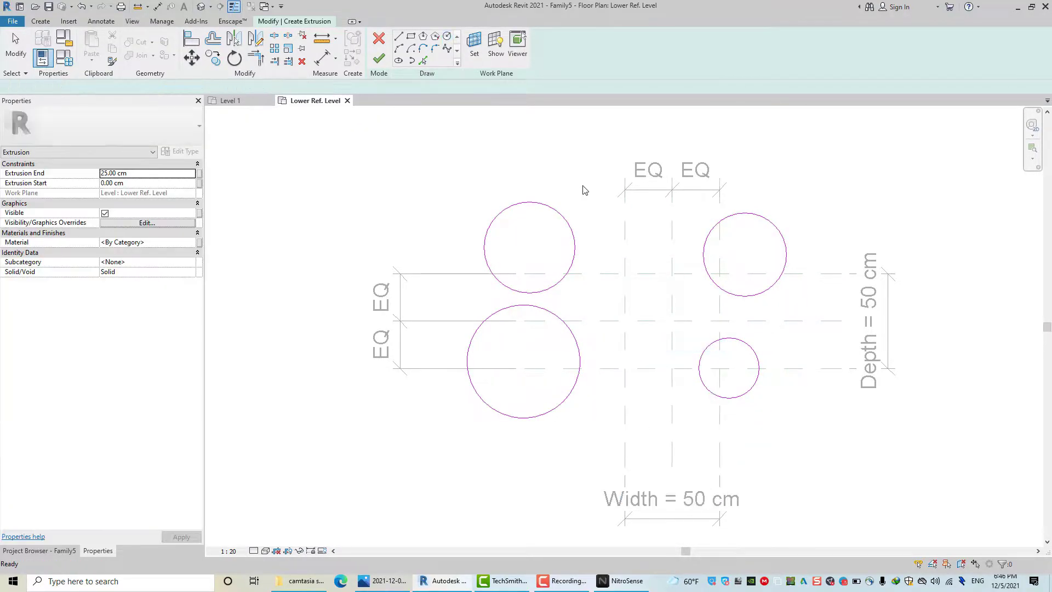
Step: Turn on Center Mark Visible for each of the four sketched circles
{"action": "left_click", "coordinate": [572, 229]}
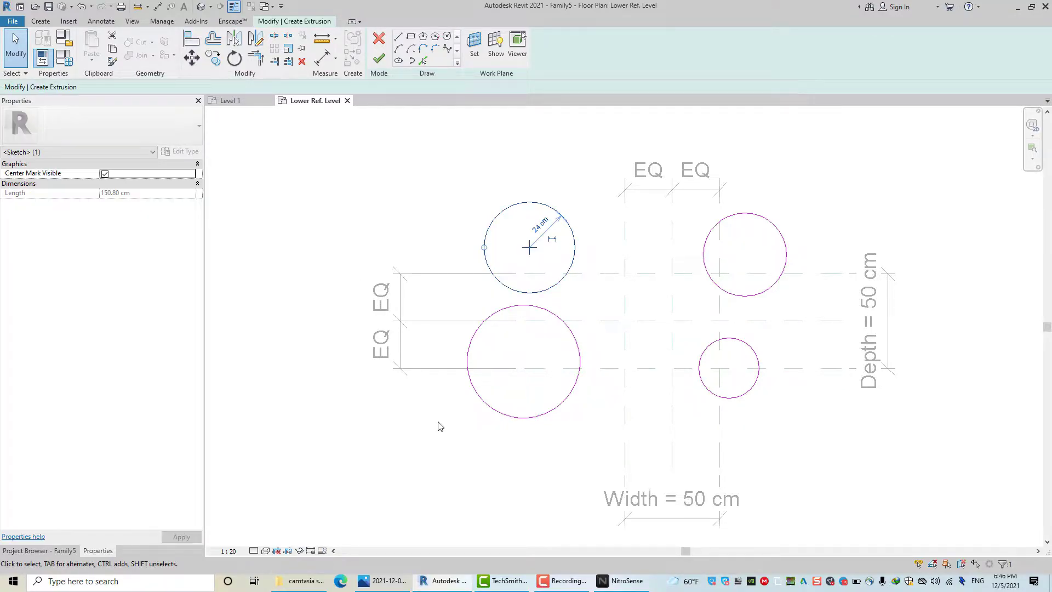
{"action": "left_click", "coordinate": [484, 403]}
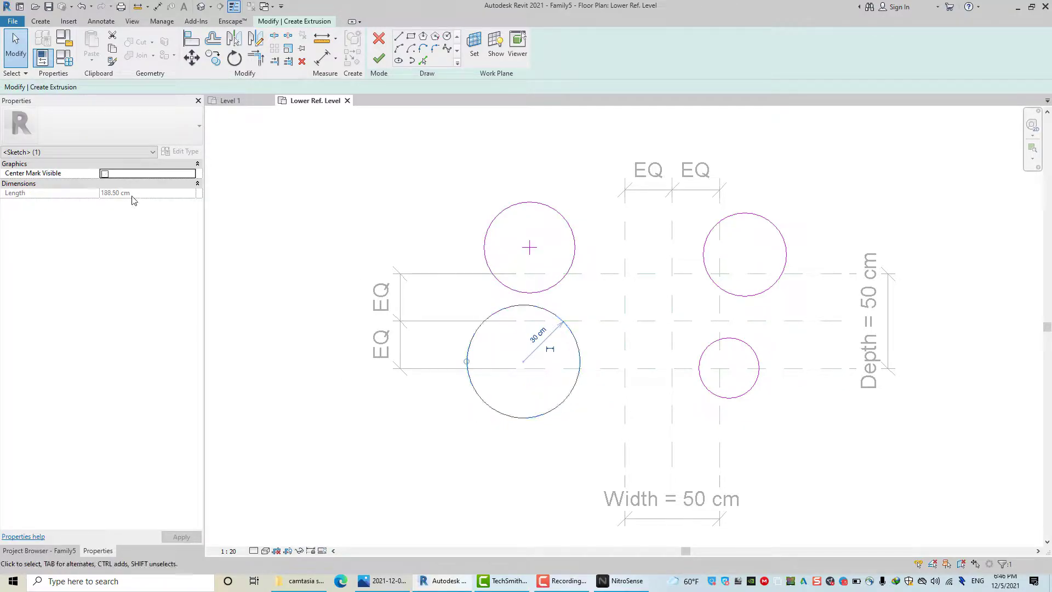
{"action": "left_click", "coordinate": [103, 174]}
{"action": "left_click", "coordinate": [701, 359]}
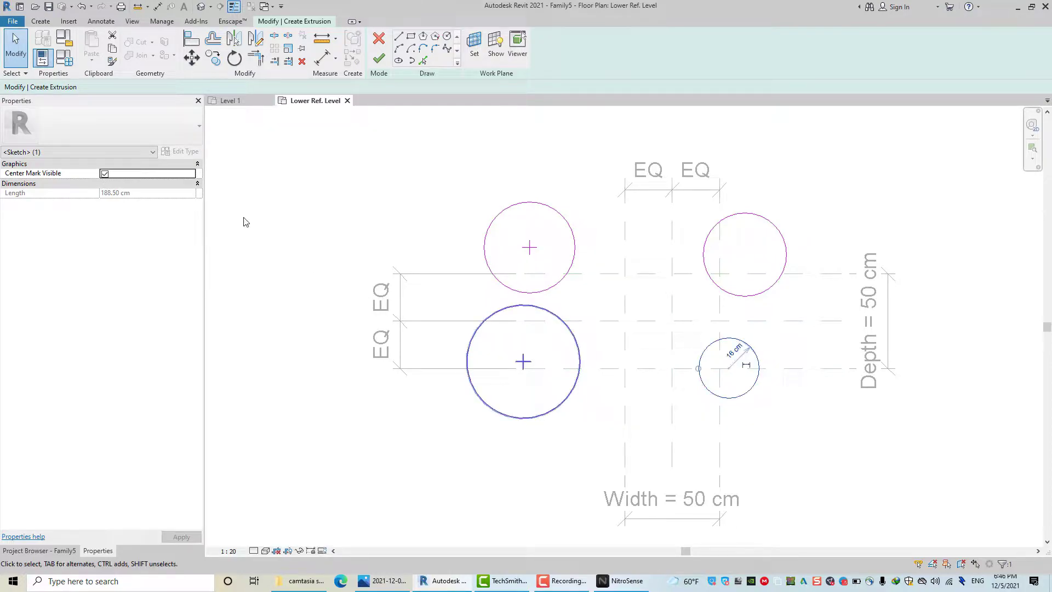
{"action": "left_click", "coordinate": [106, 173]}
{"action": "left_click", "coordinate": [744, 295]}
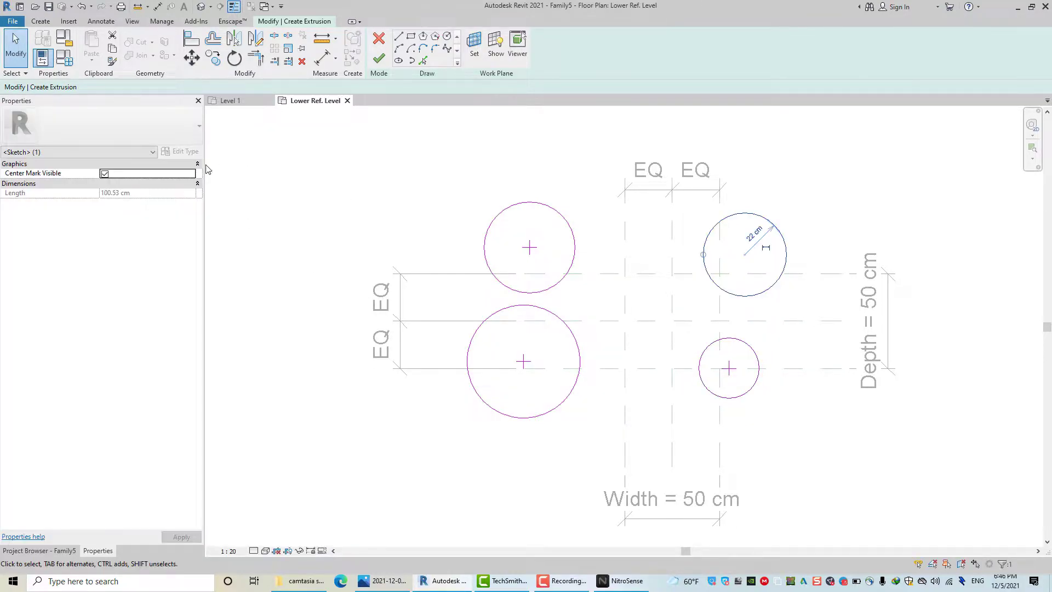
{"action": "left_click", "coordinate": [109, 175]}
{"action": "left_click", "coordinate": [413, 200]}
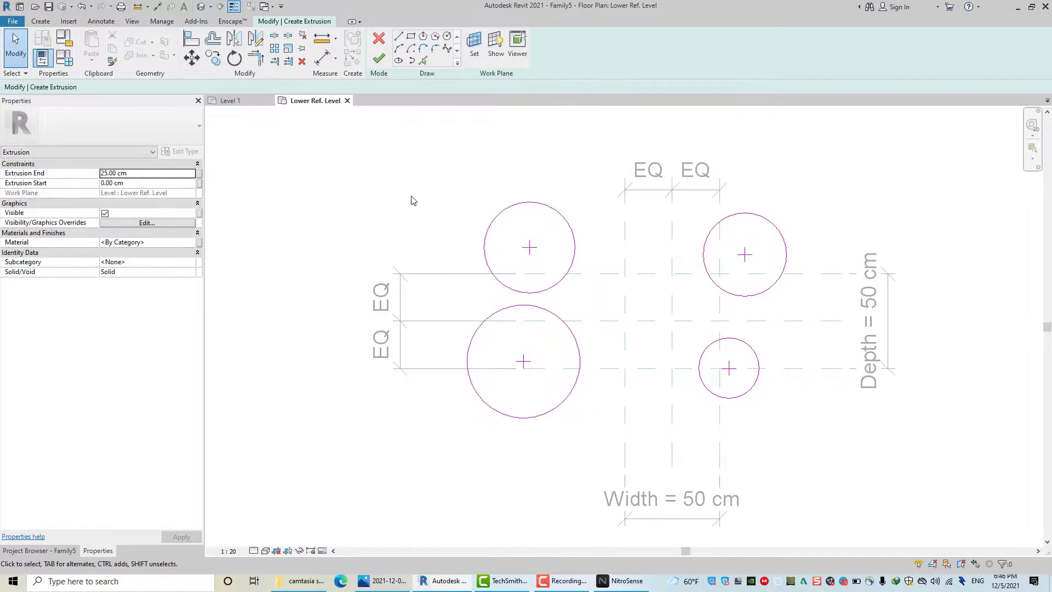
{"action": "left_click", "coordinate": [188, 41]}
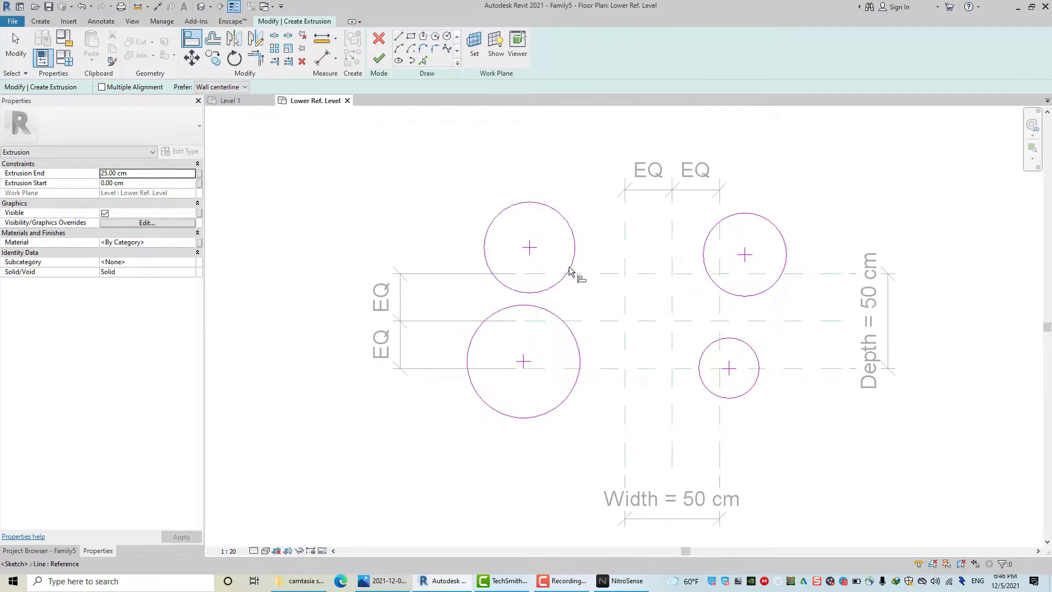
Step: Align the top-left and upper-right circle centres to their vertical and horizontal reference planes
{"action": "scroll", "coordinate": [636, 282], "scroll_direction": "up", "scroll_amount": 1}
{"action": "scroll", "coordinate": [636, 282], "scroll_direction": "up", "scroll_amount": 1}
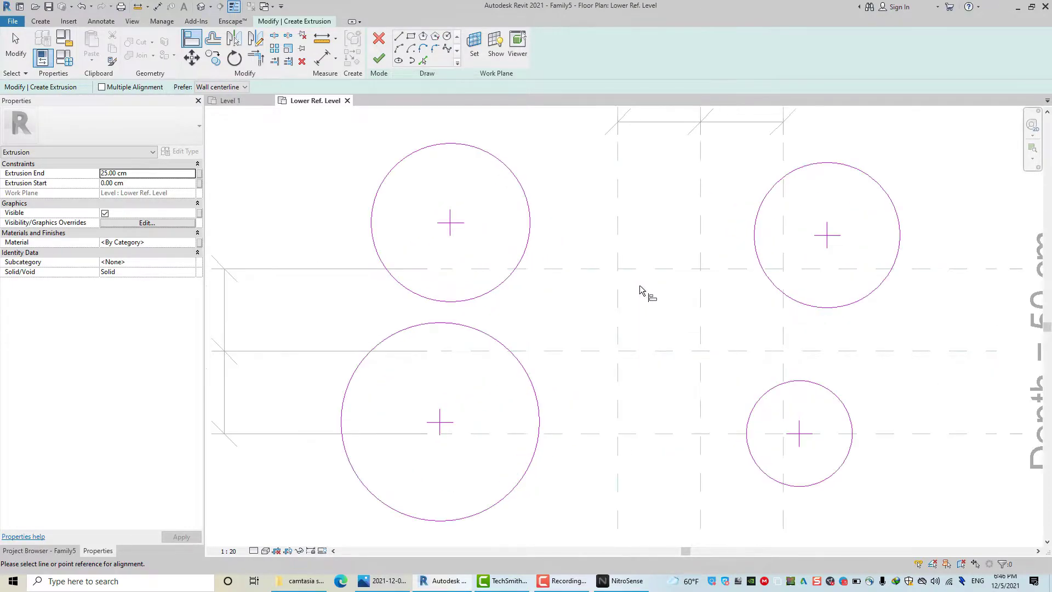
{"action": "scroll", "coordinate": [639, 284], "scroll_direction": "up", "scroll_amount": 1}
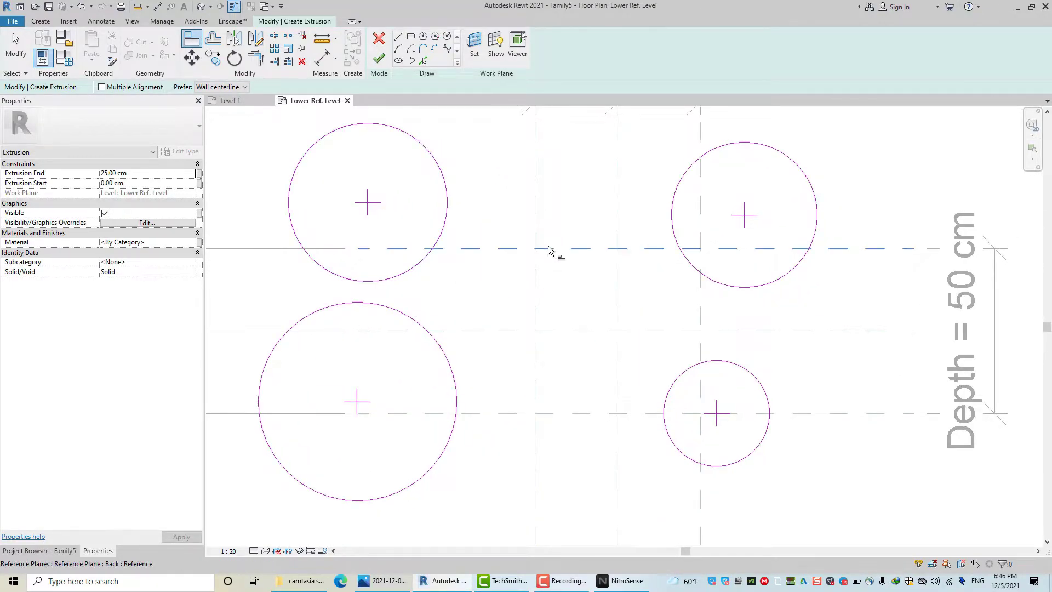
{"action": "left_click", "coordinate": [535, 212]}
{"action": "left_click", "coordinate": [367, 203]}
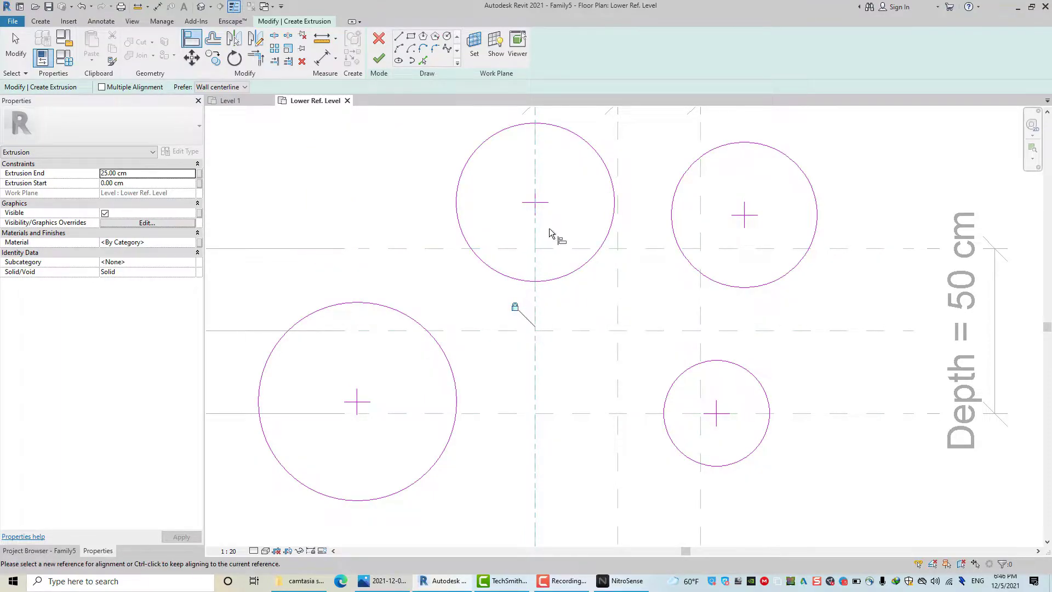
{"action": "left_click", "coordinate": [455, 249]}
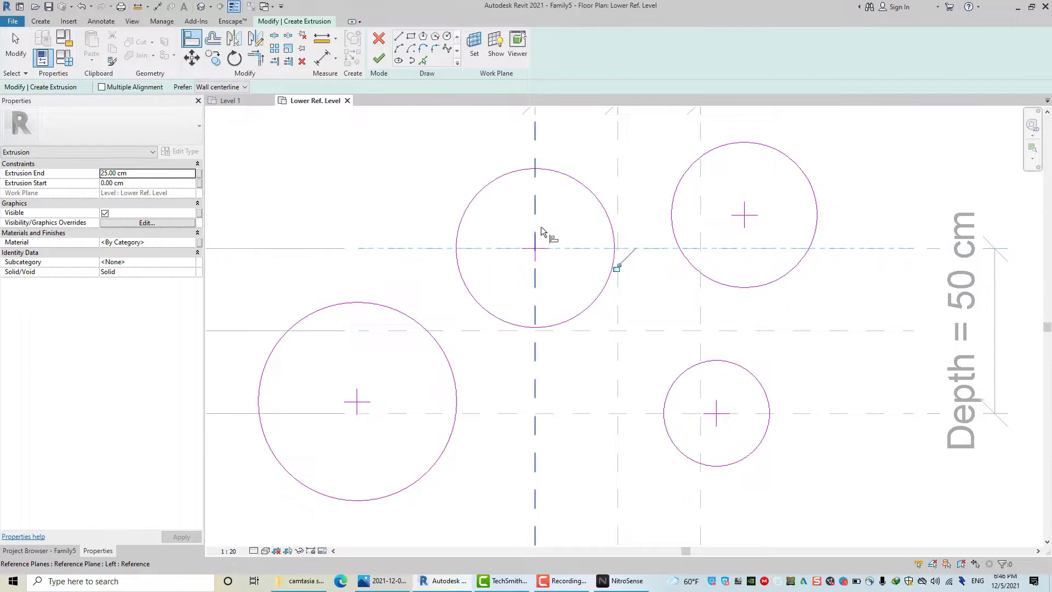
{"action": "left_click", "coordinate": [613, 219]}
{"action": "middle_click_drag", "start_coordinate": [743, 222], "coordinate": [623, 223]}
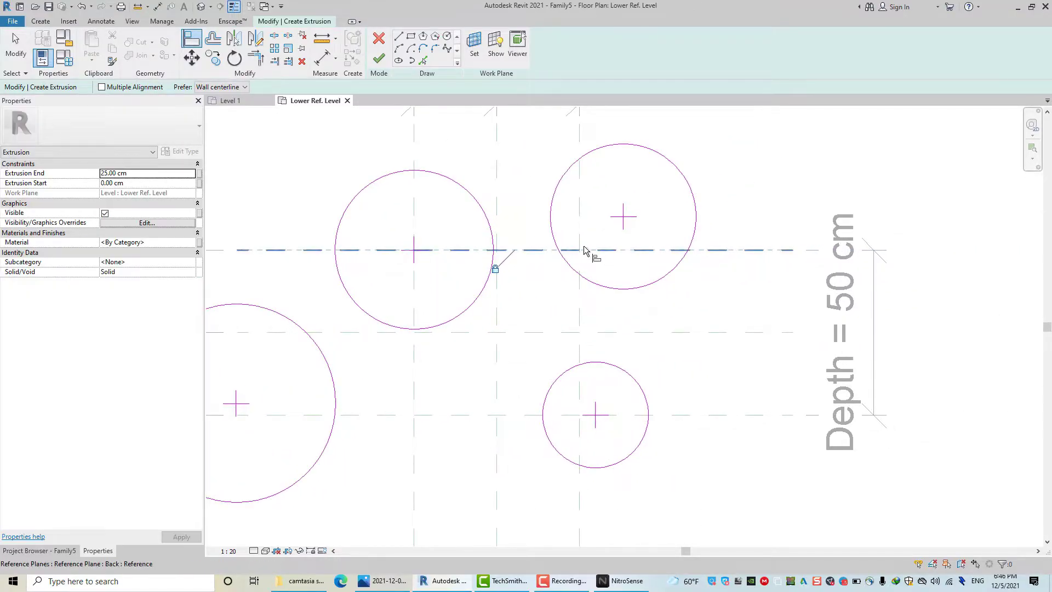
{"action": "left_click", "coordinate": [630, 219]}
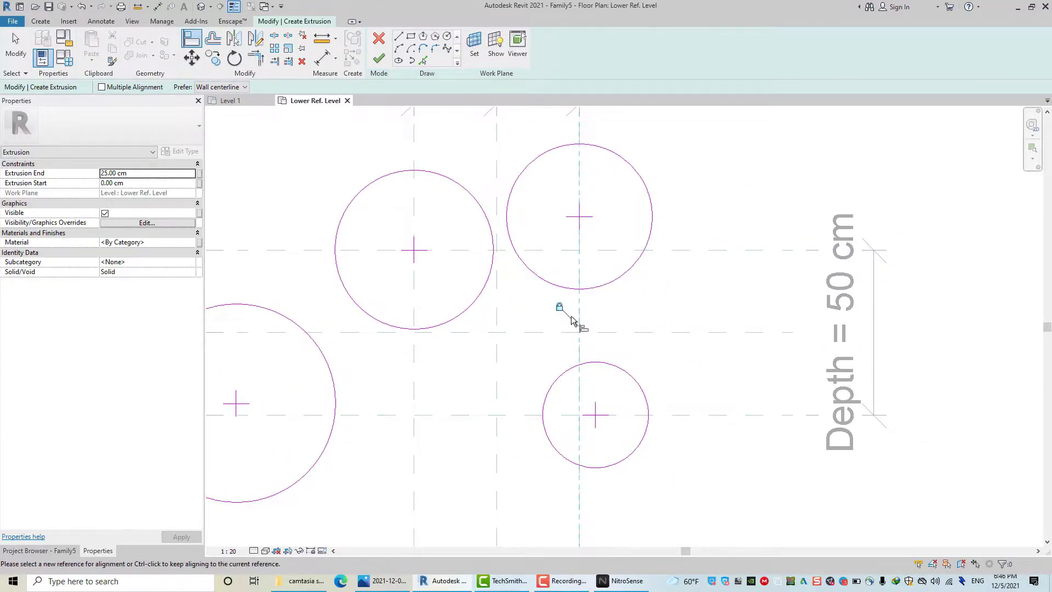
{"action": "left_click", "coordinate": [603, 250]}
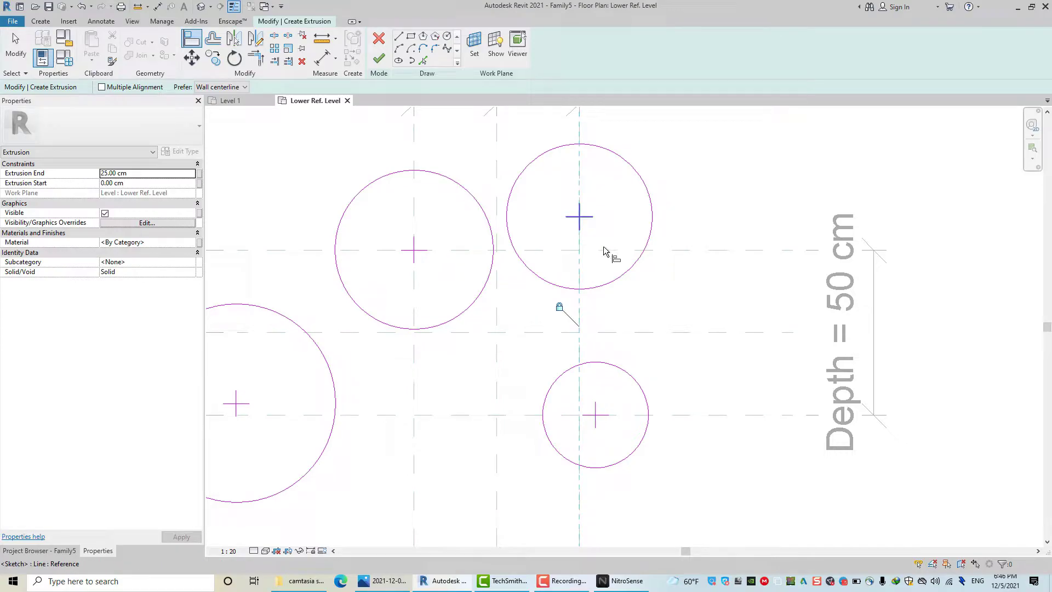
{"action": "left_click", "coordinate": [579, 218]}
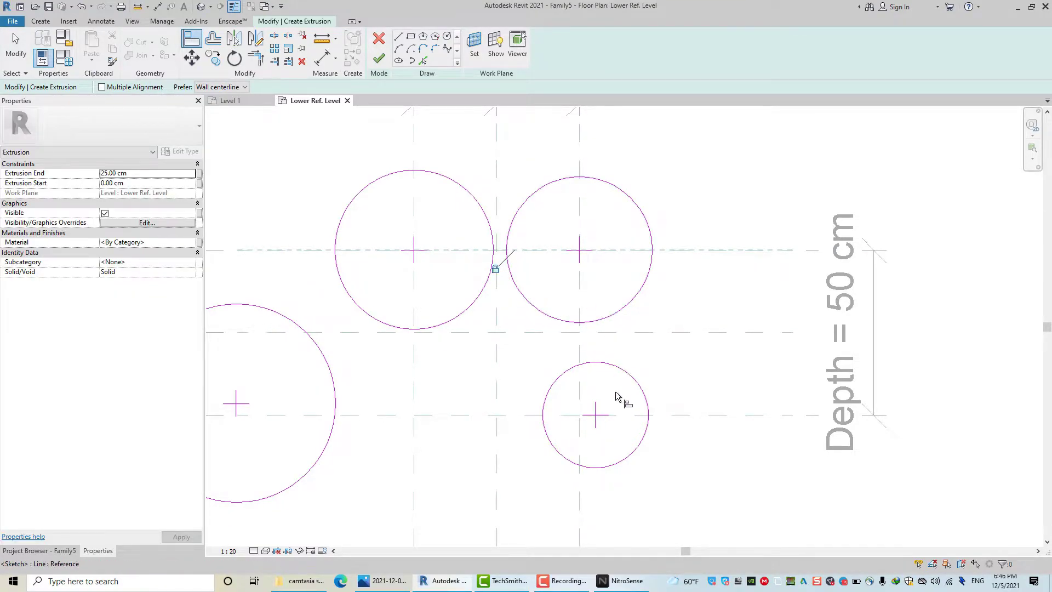
Step: Align the small lower-right and large lower-left circle centres onto their reference plane intersections
{"action": "middle_click_drag", "start_coordinate": [616, 396], "coordinate": [658, 334]}
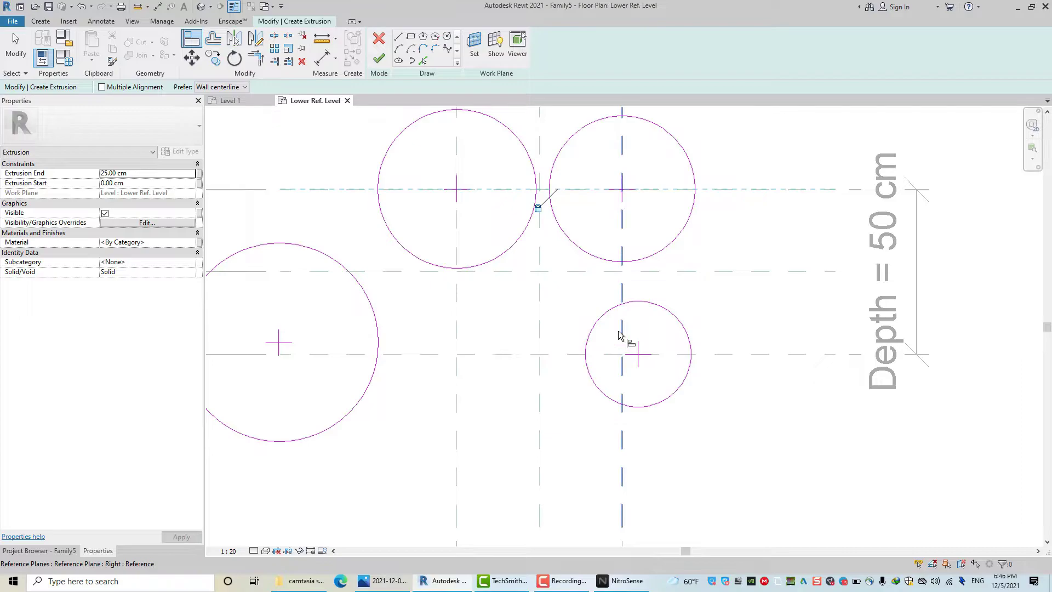
{"action": "left_click", "coordinate": [619, 335]}
{"action": "left_click", "coordinate": [609, 309]}
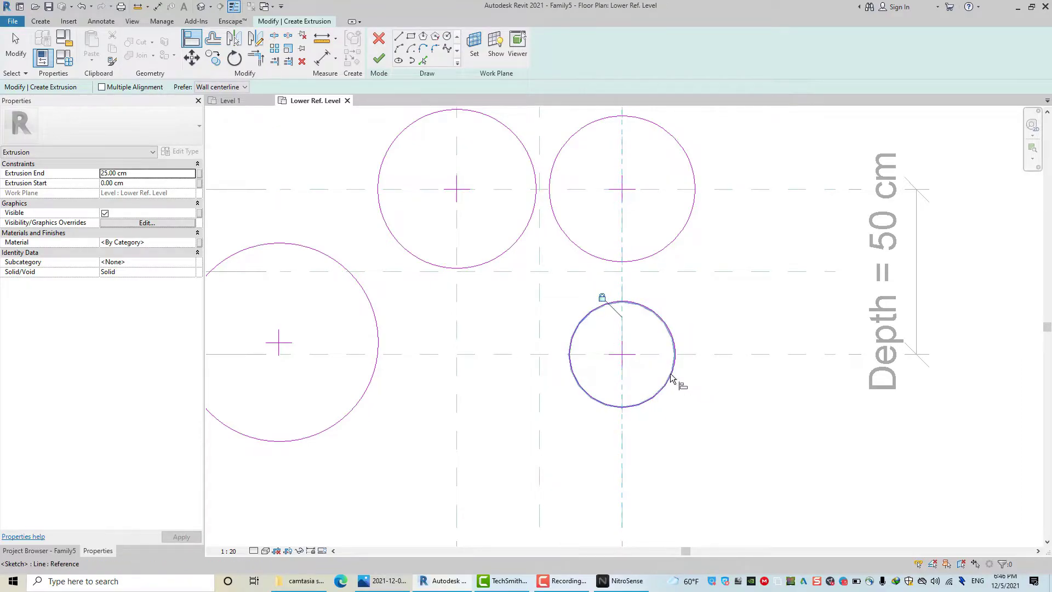
{"action": "left_click", "coordinate": [659, 355]}
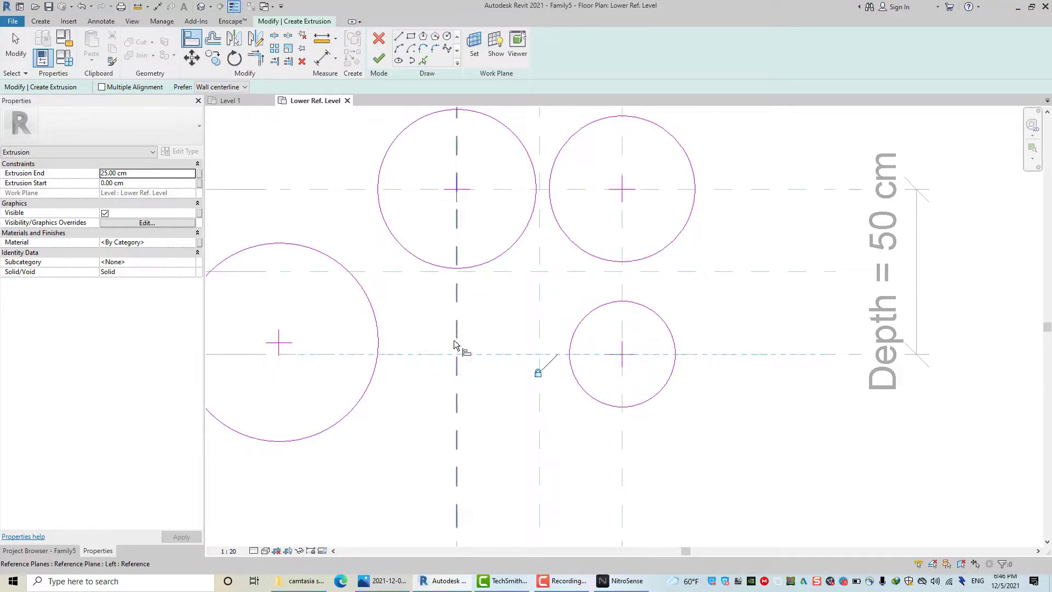
{"action": "left_click", "coordinate": [458, 348]}
{"action": "left_click", "coordinate": [293, 348]}
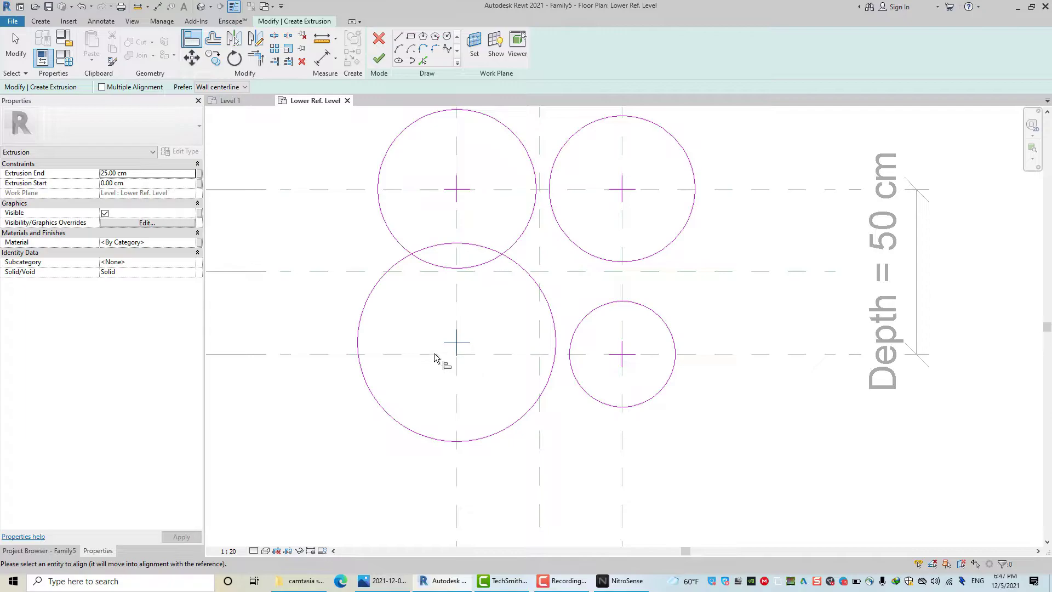
{"action": "right_click", "coordinate": [487, 328]}
{"action": "left_click", "coordinate": [507, 340]}
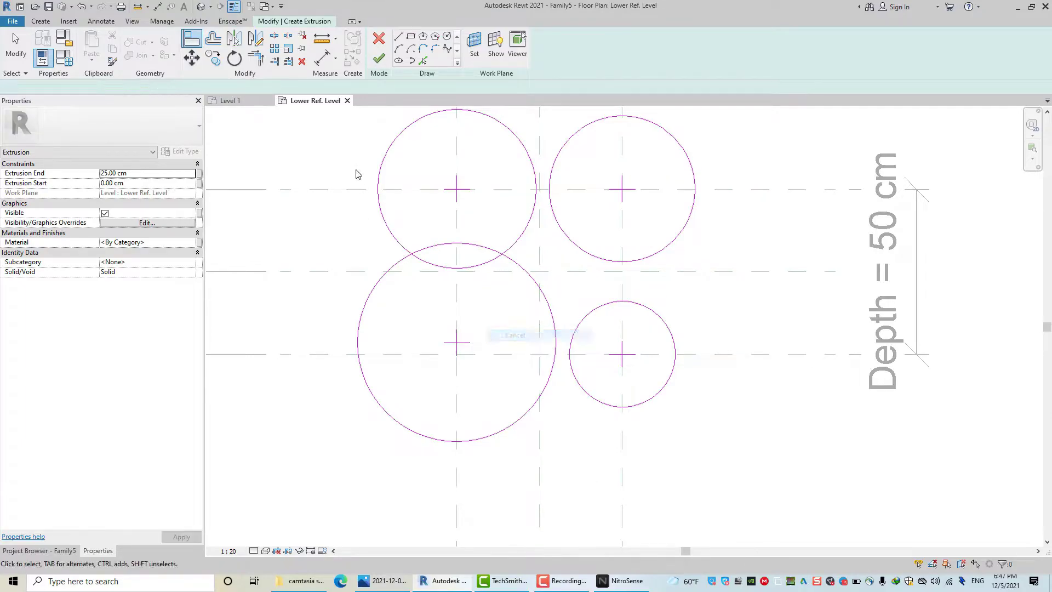
{"action": "left_click", "coordinate": [197, 43]}
{"action": "left_click", "coordinate": [432, 355]}
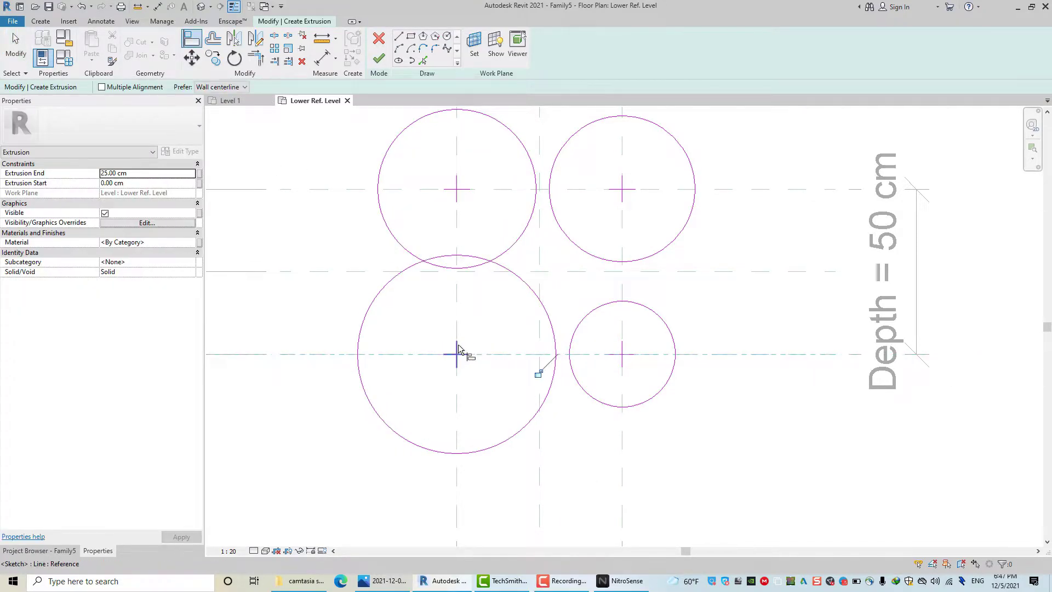
{"action": "right_click", "coordinate": [502, 329]}
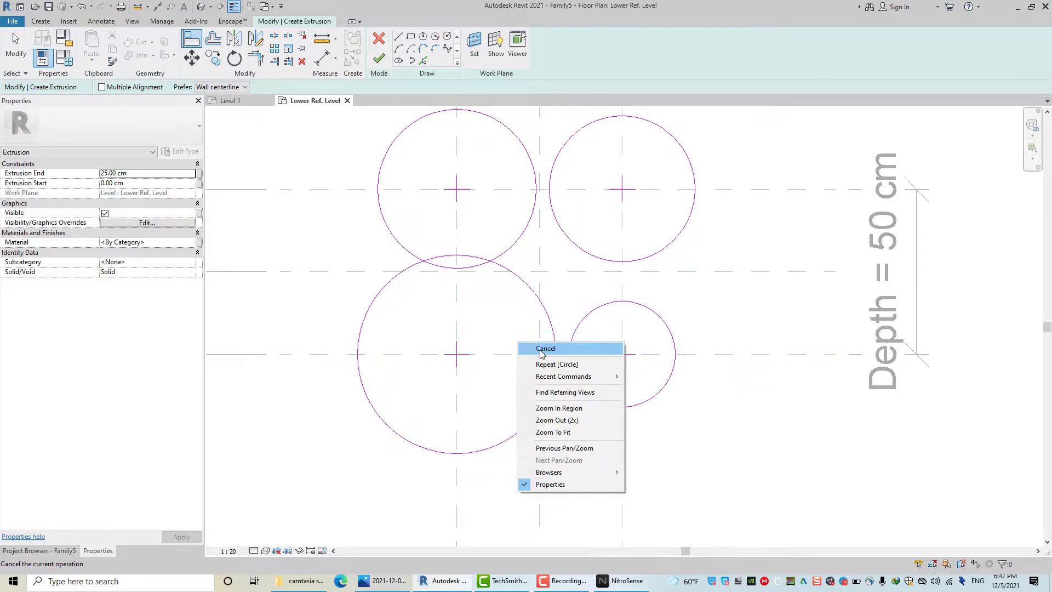
{"action": "left_click", "coordinate": [527, 347]}
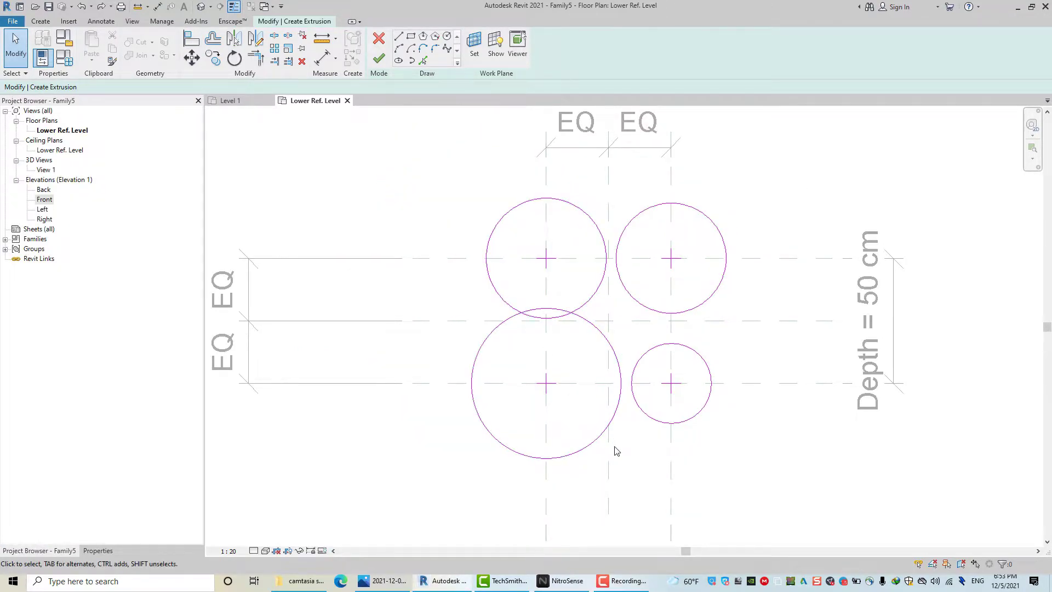
Step: Make the 30, 24, 22 and 16 cm radius dimensions permanent and select all four
{"action": "left_click", "coordinate": [605, 430]}
{"action": "left_click", "coordinate": [587, 371]}
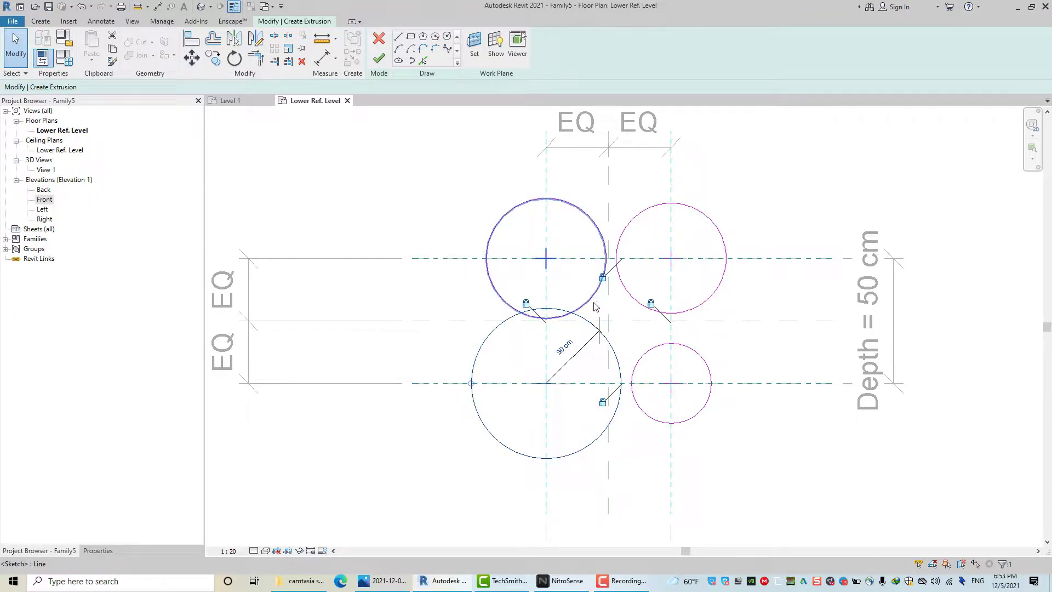
{"action": "left_click", "coordinate": [594, 298]}
{"action": "left_click", "coordinate": [706, 255]}
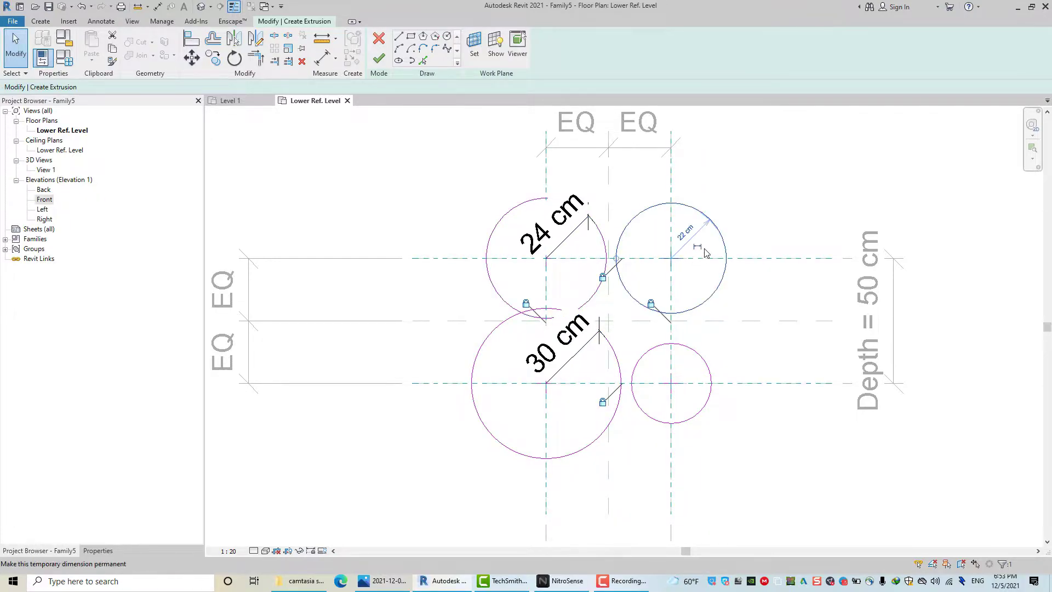
{"action": "left_click", "coordinate": [694, 413]}
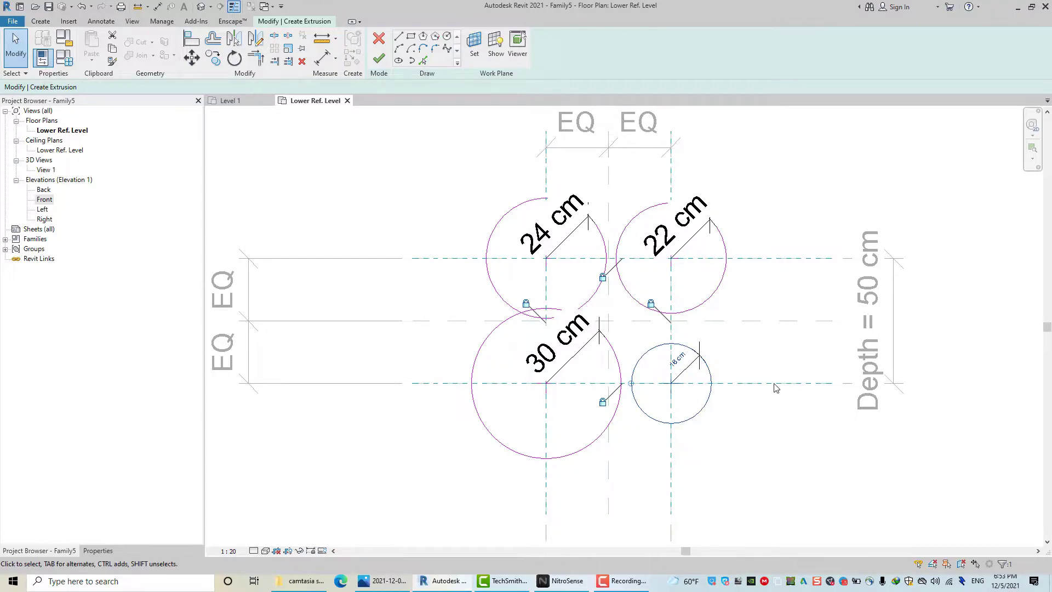
{"action": "left_click", "coordinate": [690, 378]}
{"action": "left_click", "coordinate": [690, 378]}
{"action": "left_click", "coordinate": [692, 237], "text": "ctrl"}
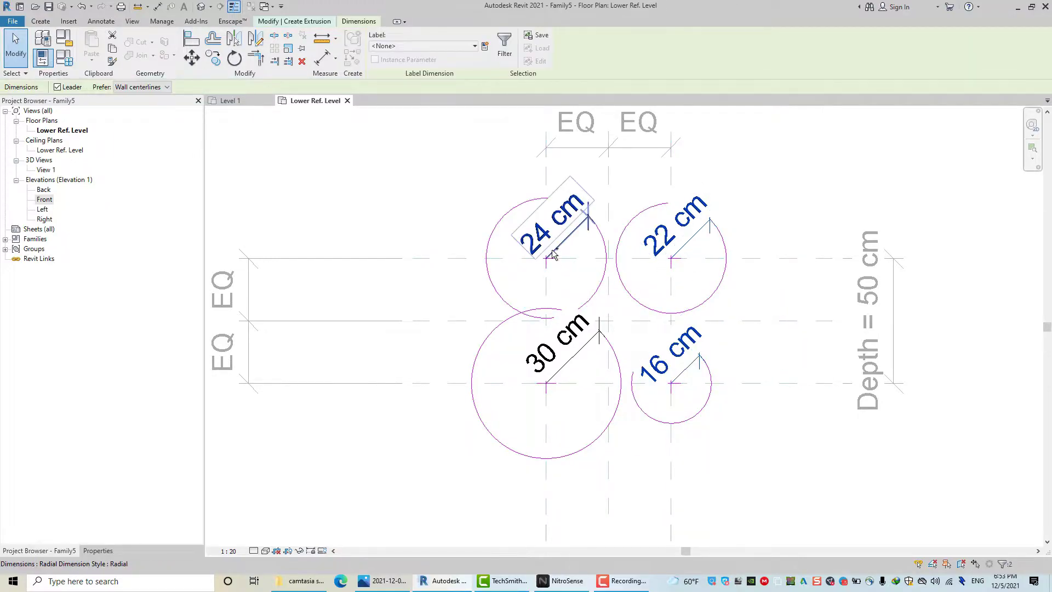
{"action": "left_click", "coordinate": [567, 236], "text": "ctrl"}
{"action": "left_click", "coordinate": [575, 356], "text": "ctrl"}
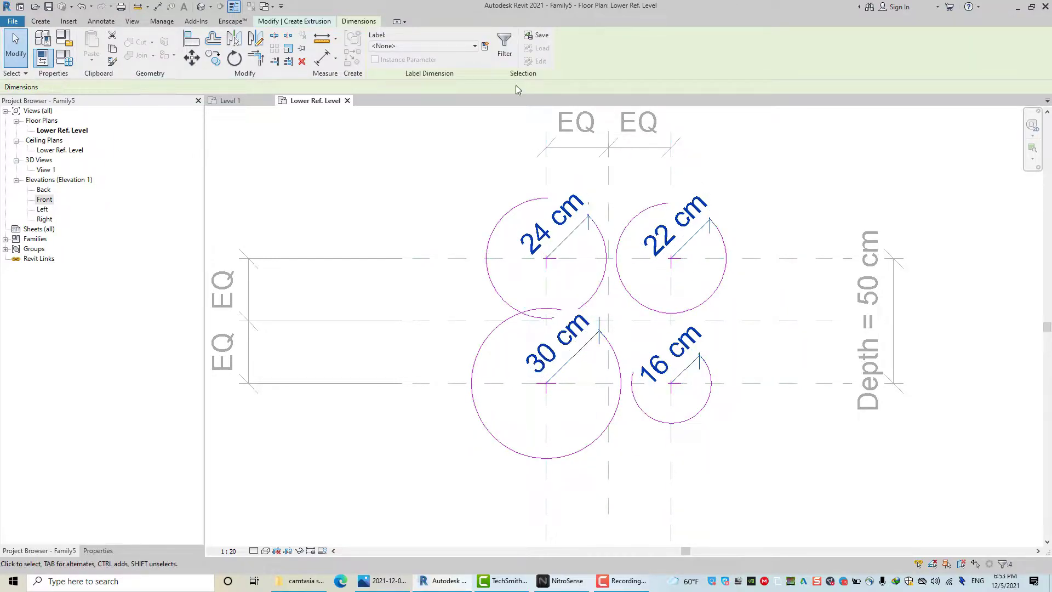
Step: Label the four radii with new parameter R1, set R1 to 10 cm, and finish the extrusion
{"action": "left_click", "coordinate": [485, 46]}
{"action": "type", "text": "R1"}
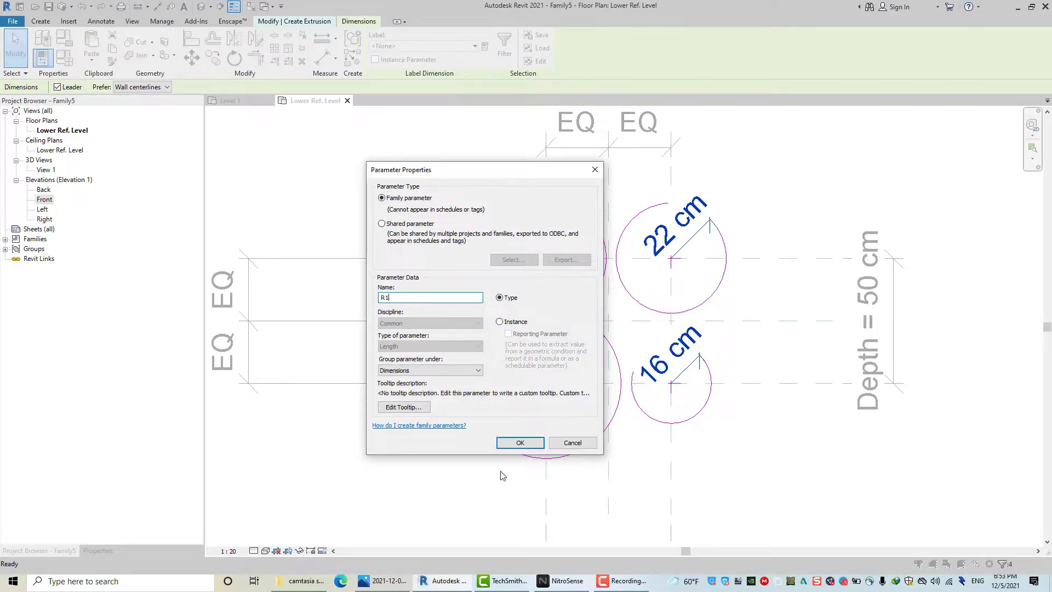
{"action": "left_click", "coordinate": [521, 443]}
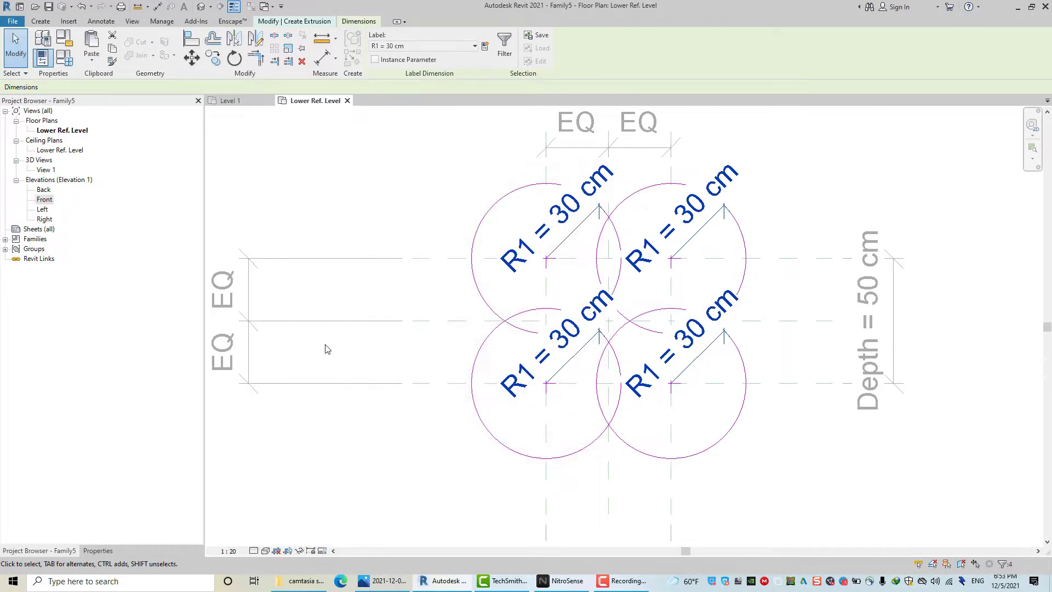
{"action": "left_click", "coordinate": [65, 61]}
{"action": "type", "text": "10"}
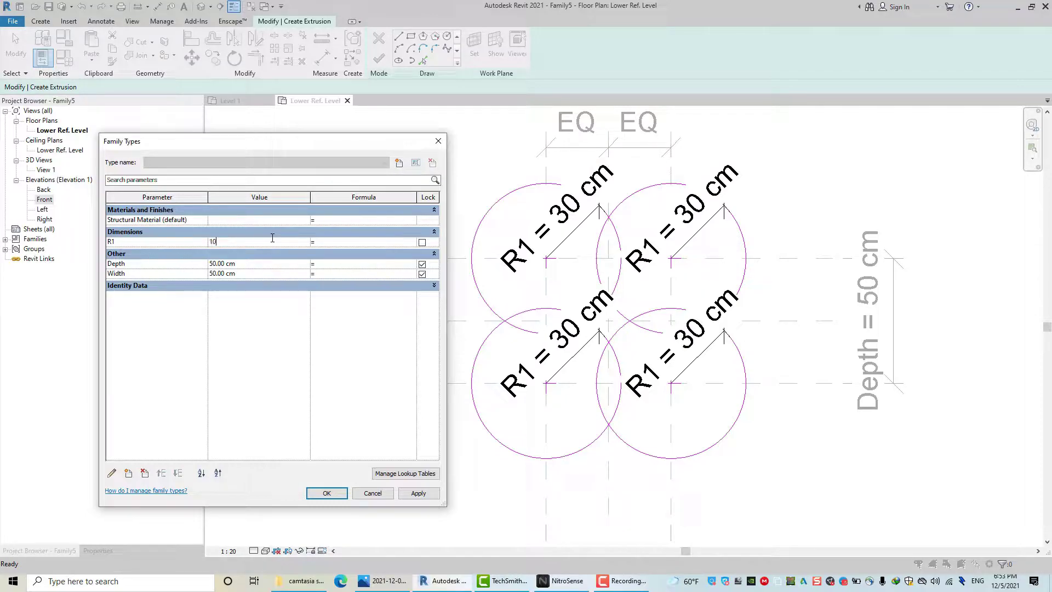
{"action": "left_click", "coordinate": [325, 493]}
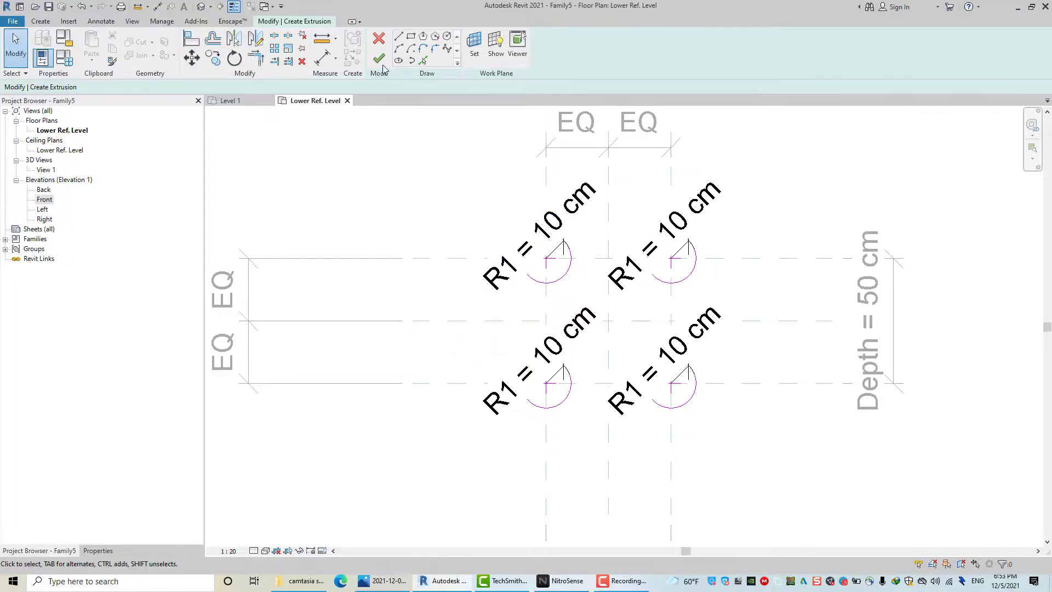
{"action": "left_click", "coordinate": [379, 59]}
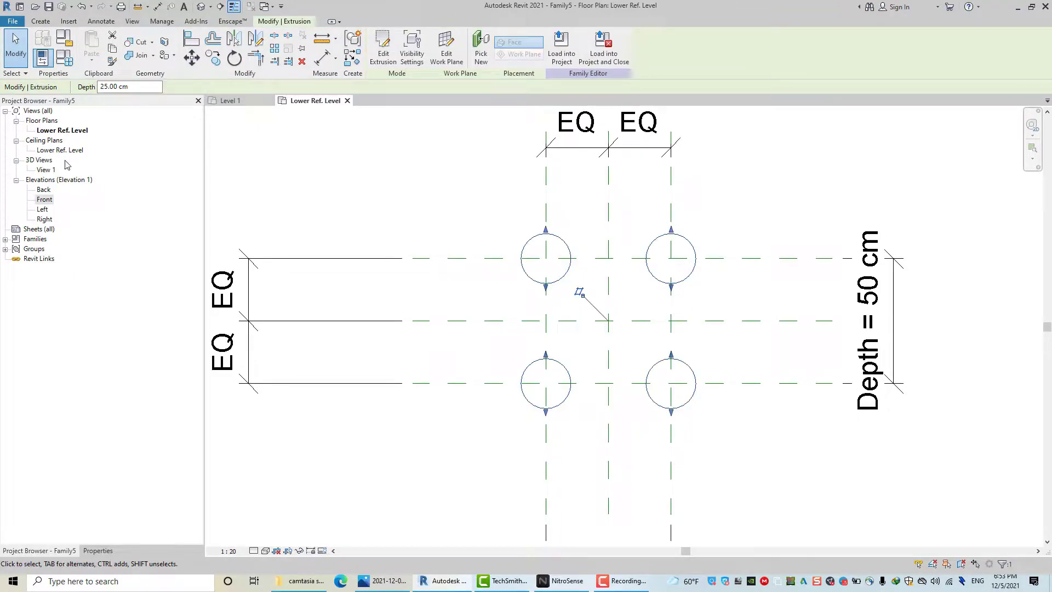
Step: In Front elevation, align the extrusion top to Upper Ref Level and bottom to Lower Ref. Level
{"action": "double_click", "coordinate": [44, 200]}
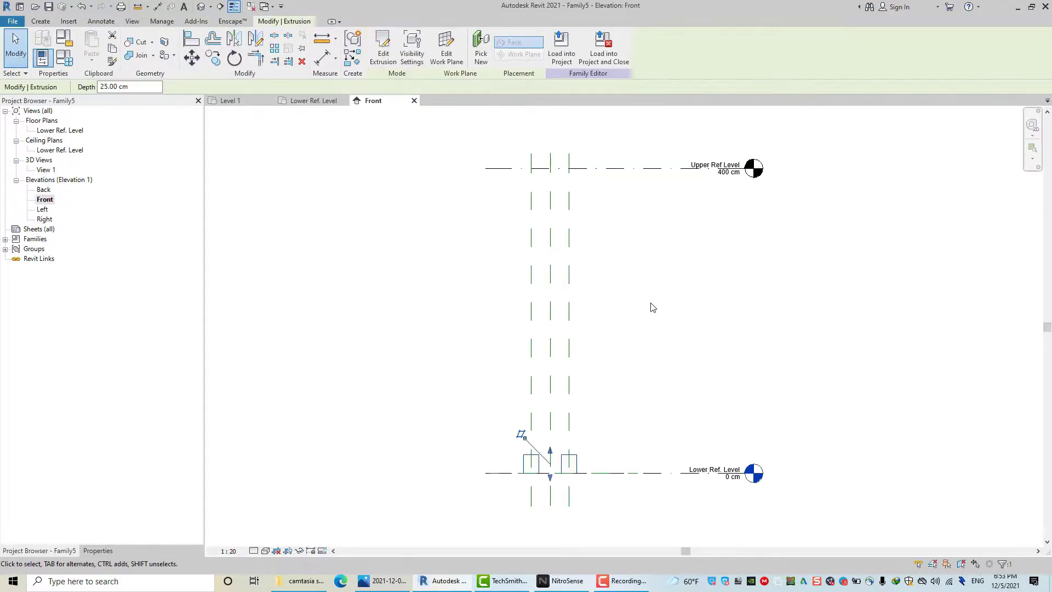
{"action": "left_click", "coordinate": [199, 42]}
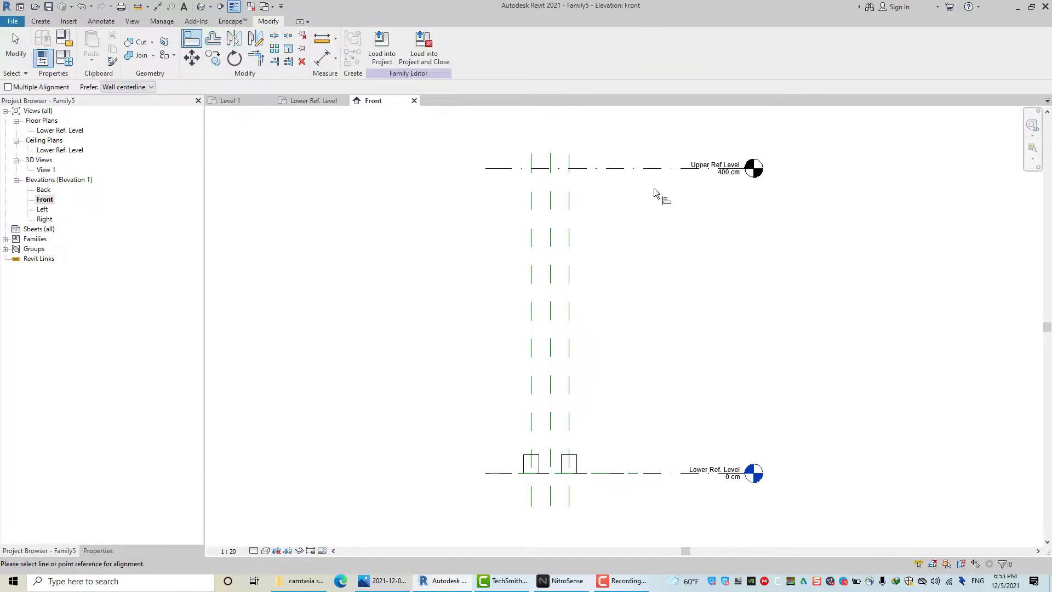
{"action": "left_click", "coordinate": [644, 170]}
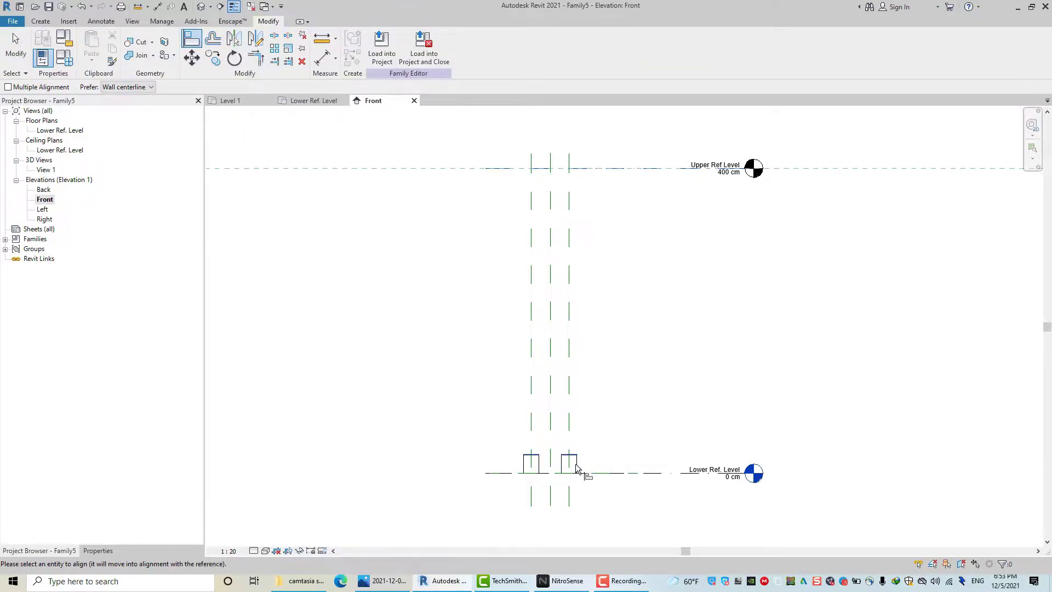
{"action": "left_click", "coordinate": [571, 454]}
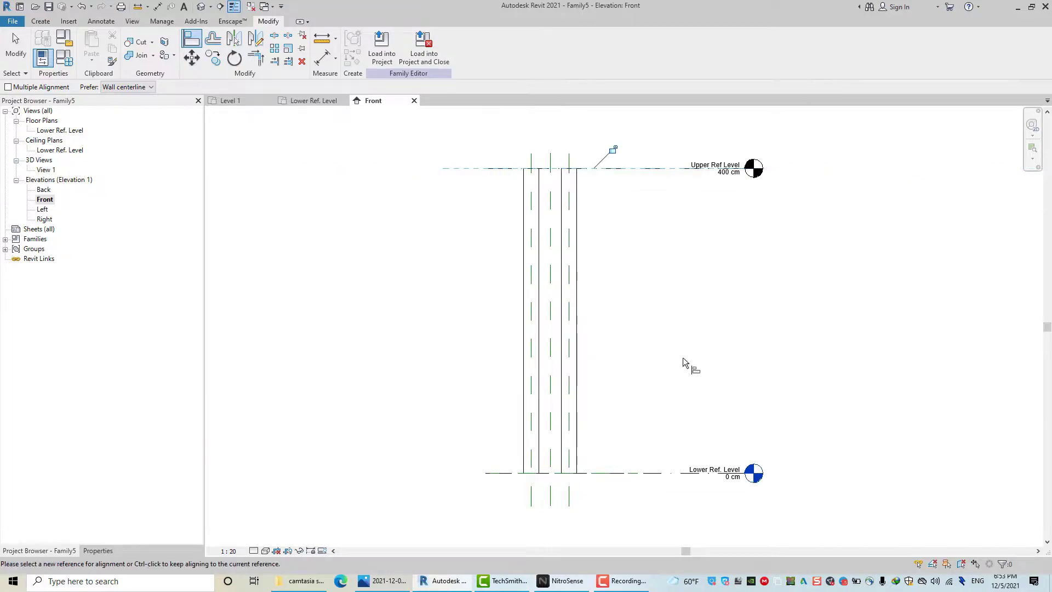
{"action": "left_click", "coordinate": [651, 473]}
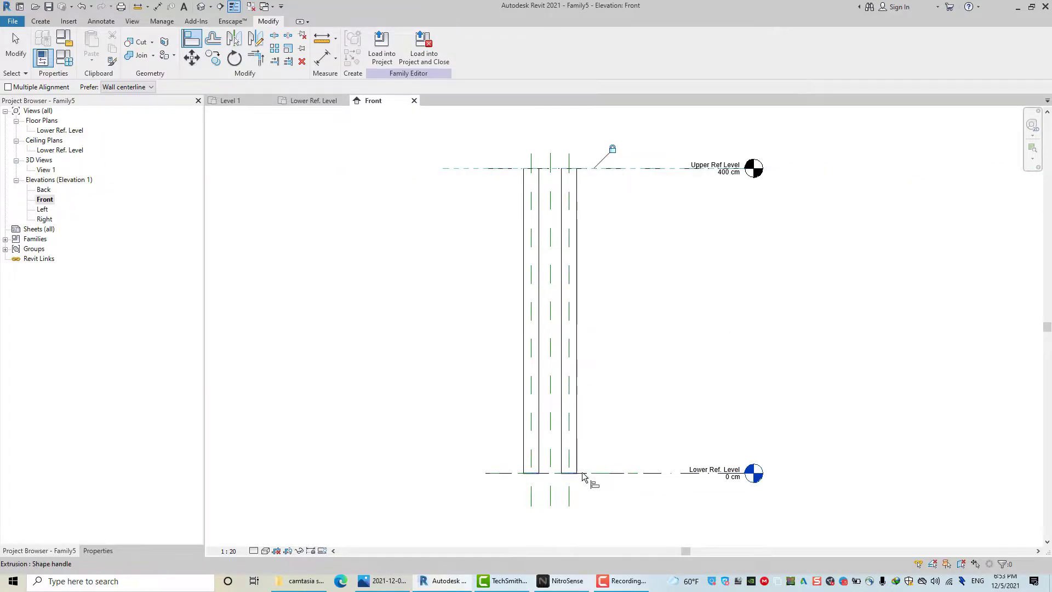
{"action": "scroll", "coordinate": [606, 477], "scroll_direction": "up", "scroll_amount": 3}
{"action": "left_click", "coordinate": [564, 474]}
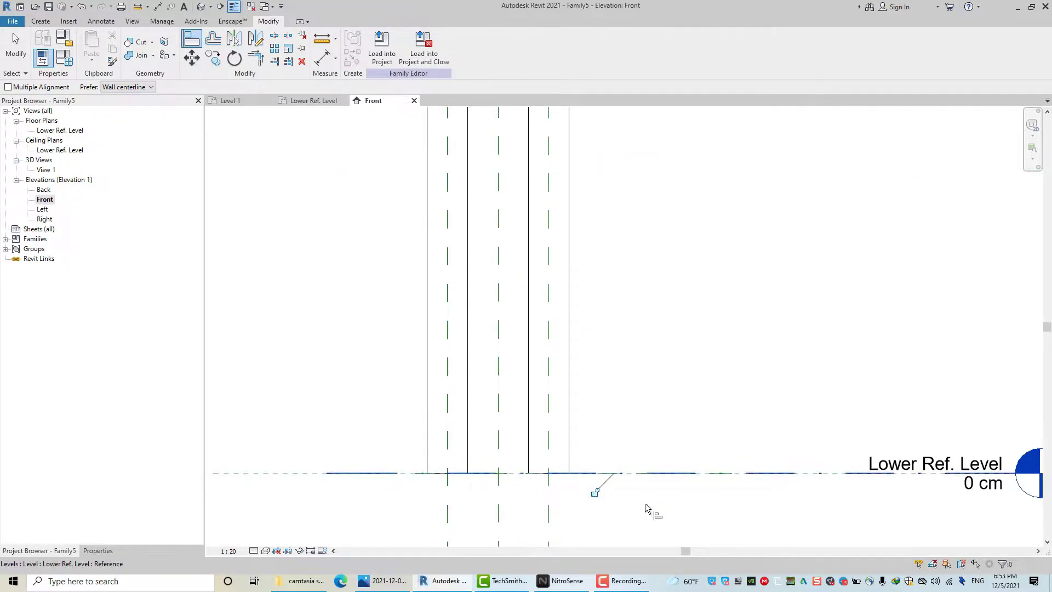
{"action": "right_click", "coordinate": [619, 401]}
{"action": "left_click", "coordinate": [658, 406]}
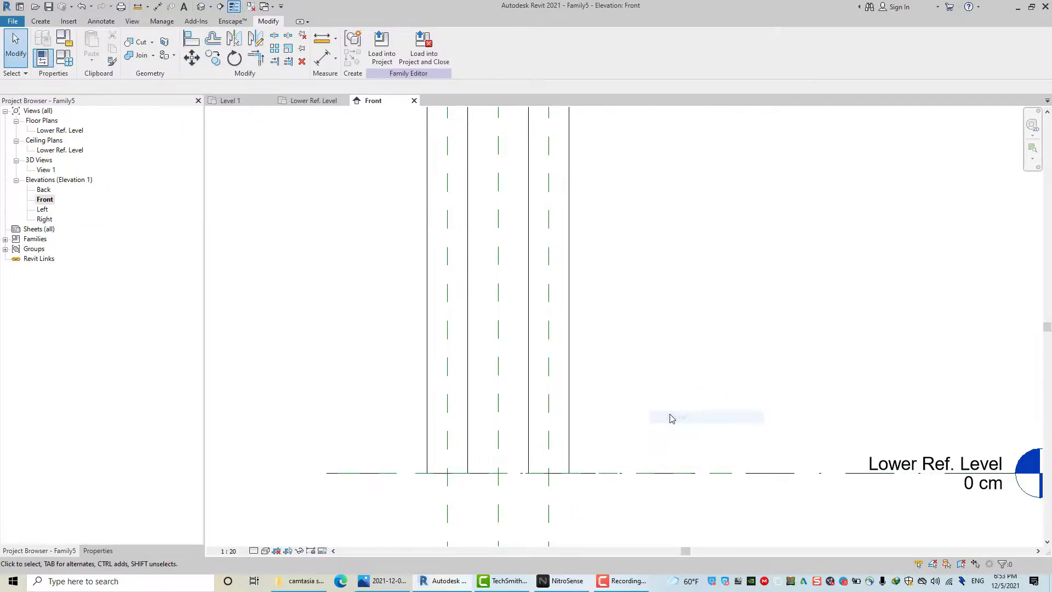
Step: In Family Types, rename the Depth parameter to L1 and Width to W1
{"action": "left_click", "coordinate": [302, 102]}
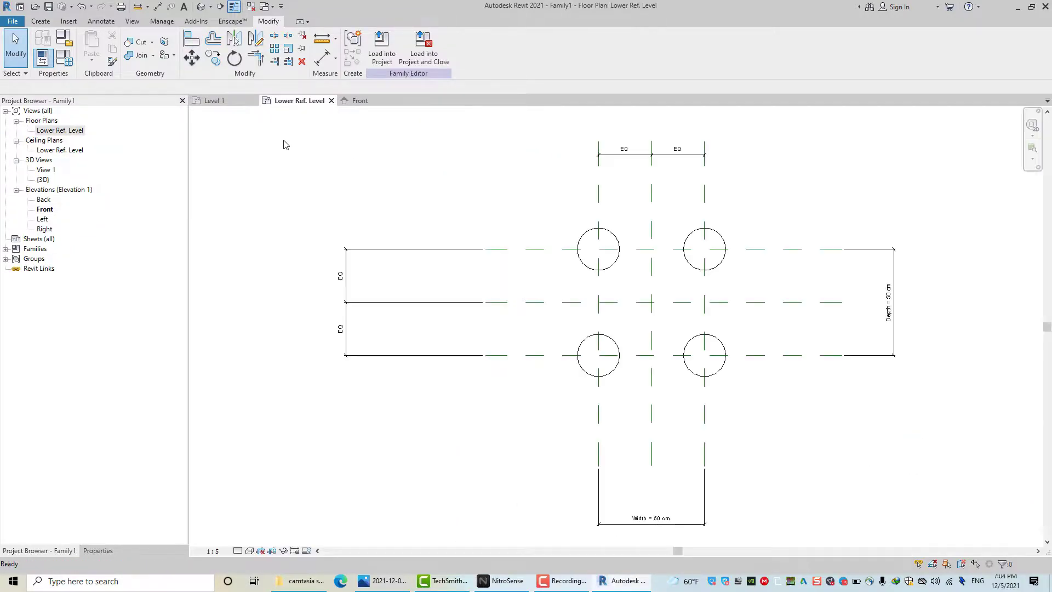
{"action": "left_click", "coordinate": [61, 60]}
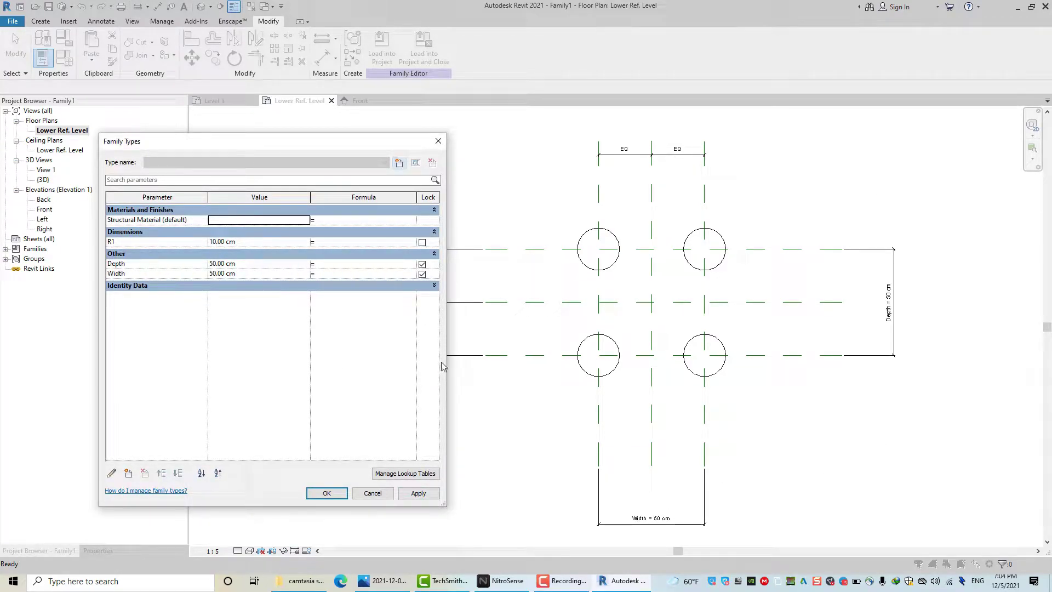
{"action": "left_click", "coordinate": [138, 264]}
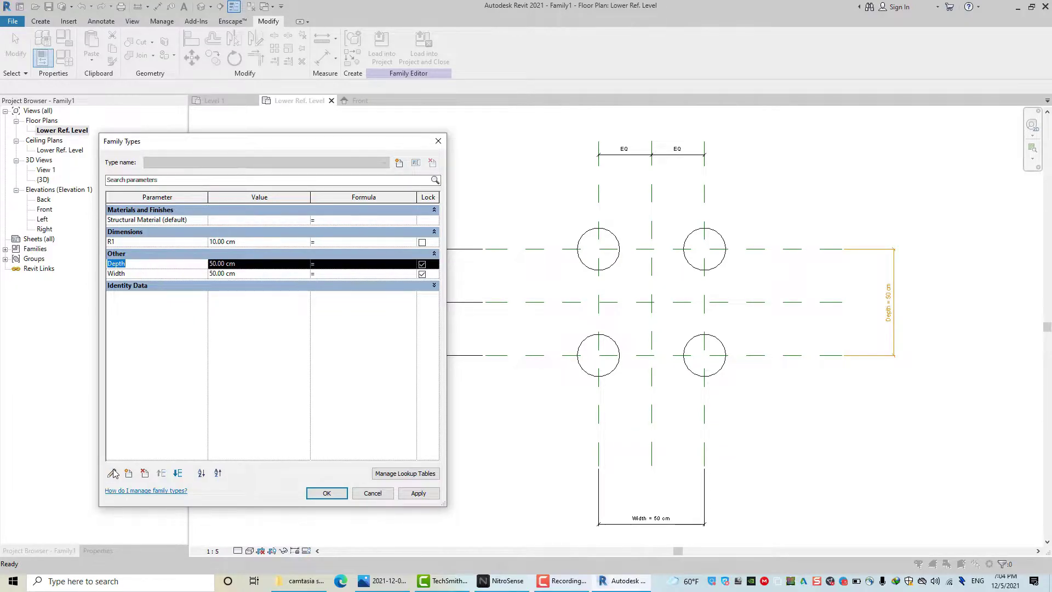
{"action": "left_click", "coordinate": [113, 474]}
{"action": "type", "text": "L1"}
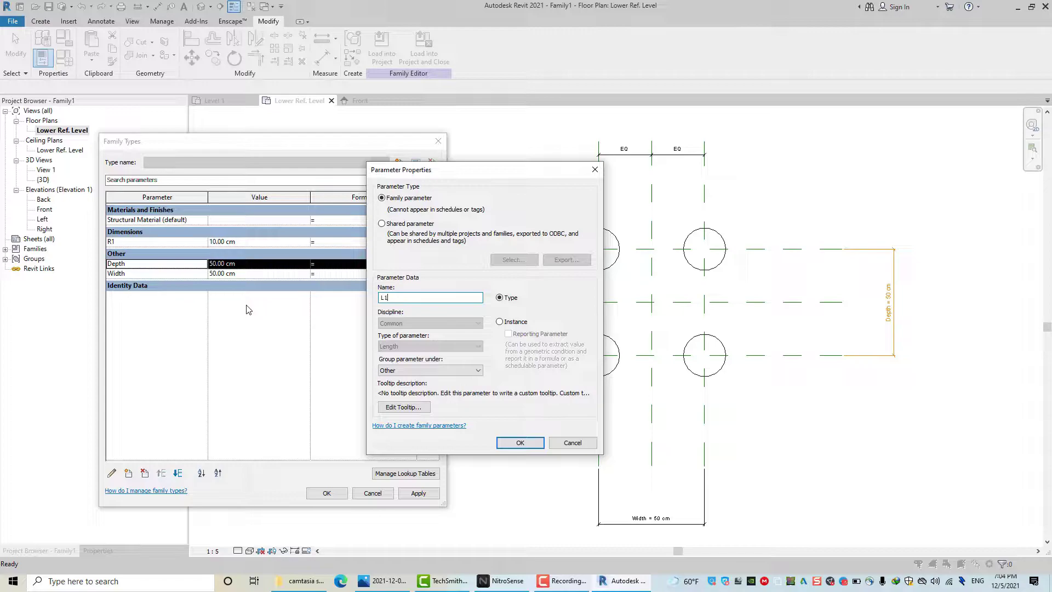
{"action": "left_click", "coordinate": [495, 443]}
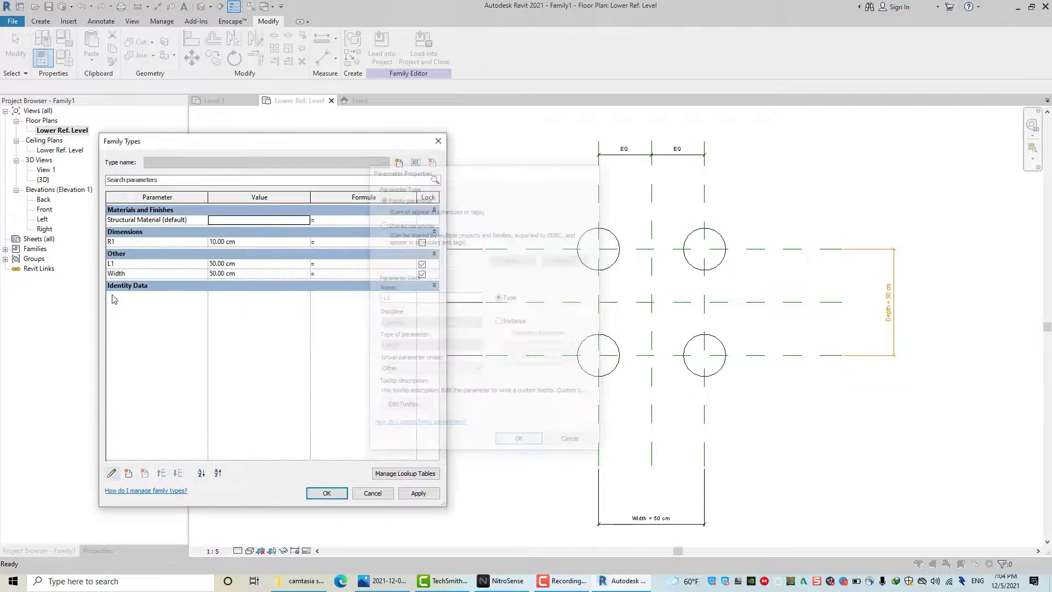
{"action": "left_click", "coordinate": [158, 274]}
{"action": "type", "text": "W1"}
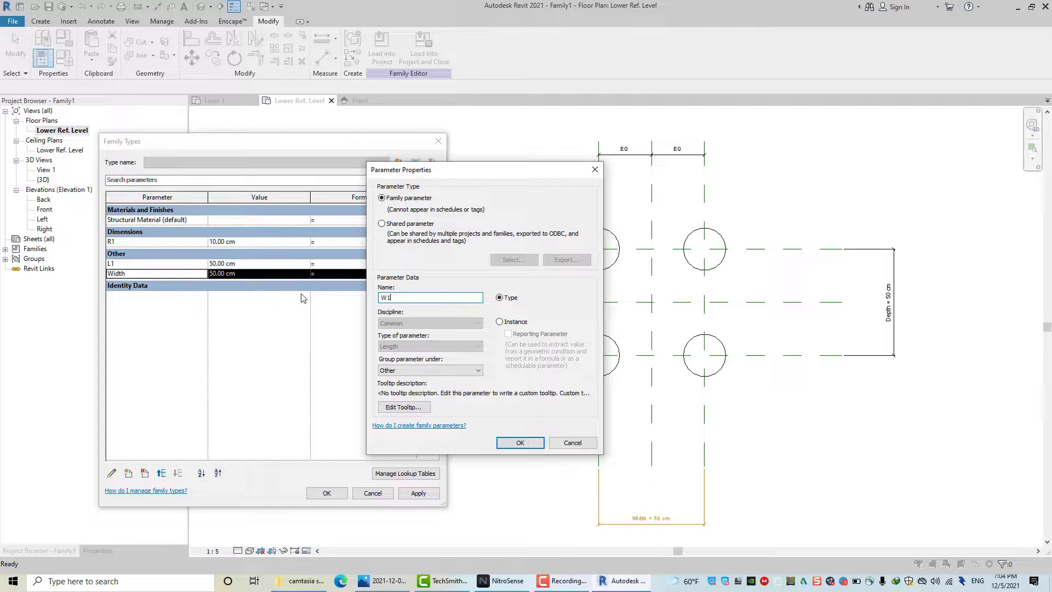
{"action": "left_click", "coordinate": [534, 445]}
{"action": "left_click", "coordinate": [334, 493]}
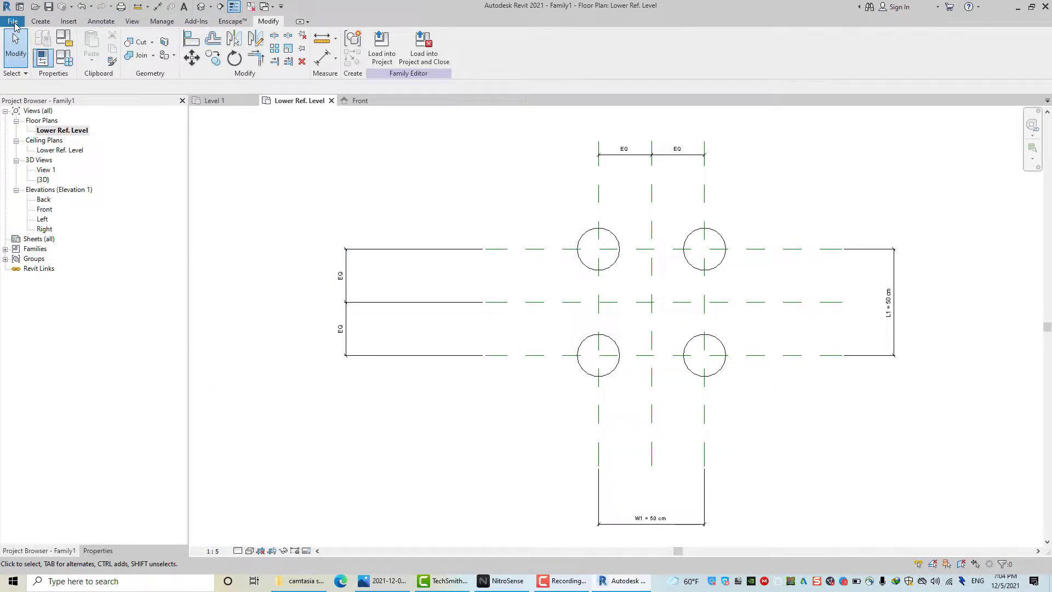
Step: Create Family2 from the English Metric Generic Model.rft template
{"action": "left_click", "coordinate": [13, 22]}
{"action": "mouse_move", "coordinate": [36, 63]}
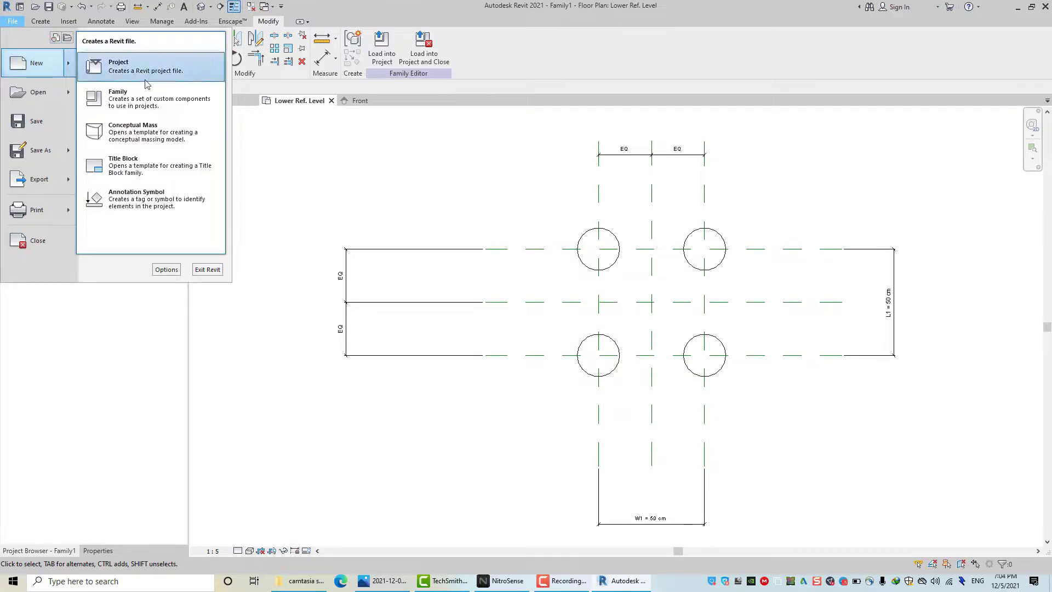
{"action": "left_click", "coordinate": [147, 97]}
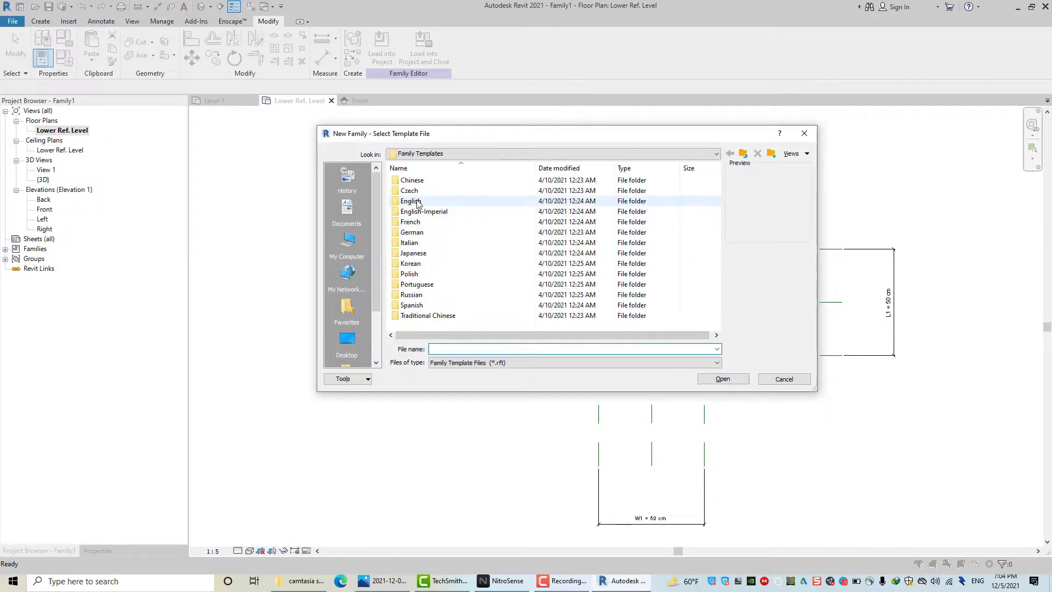
{"action": "double_click", "coordinate": [411, 201]}
{"action": "scroll", "coordinate": [482, 236], "scroll_direction": "down", "scroll_amount": 3}
{"action": "scroll", "coordinate": [486, 237], "scroll_direction": "down", "scroll_amount": 2}
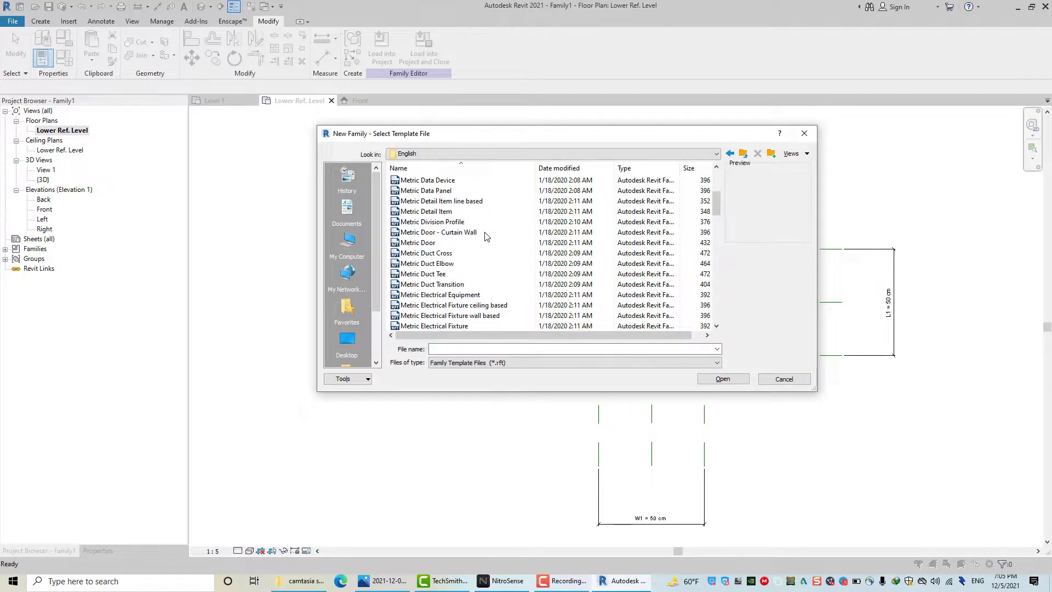
{"action": "scroll", "coordinate": [484, 237], "scroll_direction": "down", "scroll_amount": 3}
{"action": "scroll", "coordinate": [488, 242], "scroll_direction": "down", "scroll_amount": 1}
{"action": "scroll", "coordinate": [490, 246], "scroll_direction": "down", "scroll_amount": 1}
{"action": "scroll", "coordinate": [495, 254], "scroll_direction": "down", "scroll_amount": 1}
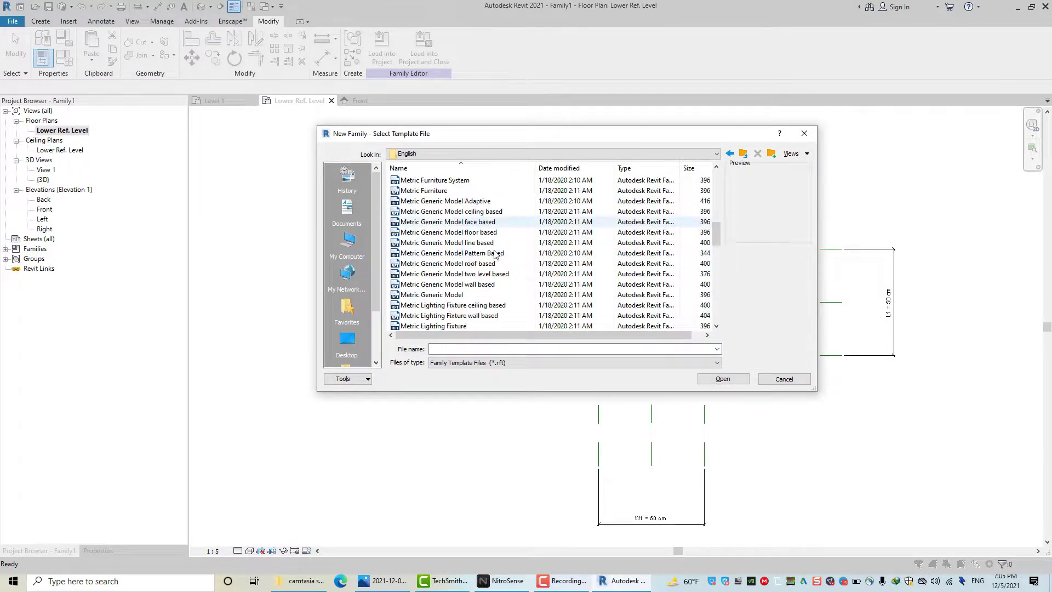
{"action": "double_click", "coordinate": [493, 295]}
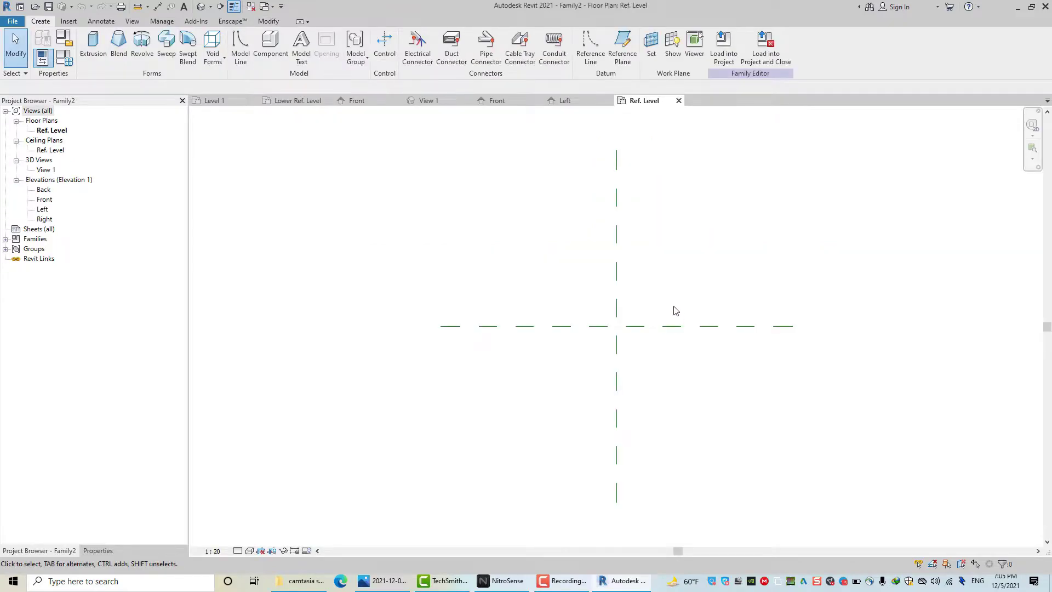
Step: Set Family2 lengths to centimetres, 2 decimals, cm symbol, trailing zeros suppressed
{"action": "key", "text": "u"}
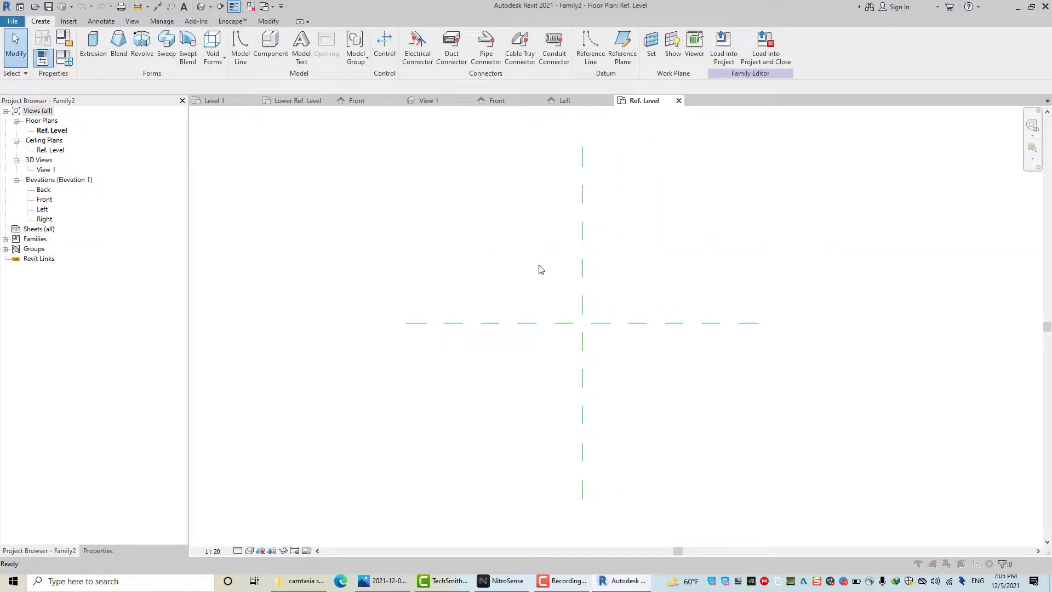
{"action": "key", "text": "n"}
{"action": "left_click", "coordinate": [563, 229]}
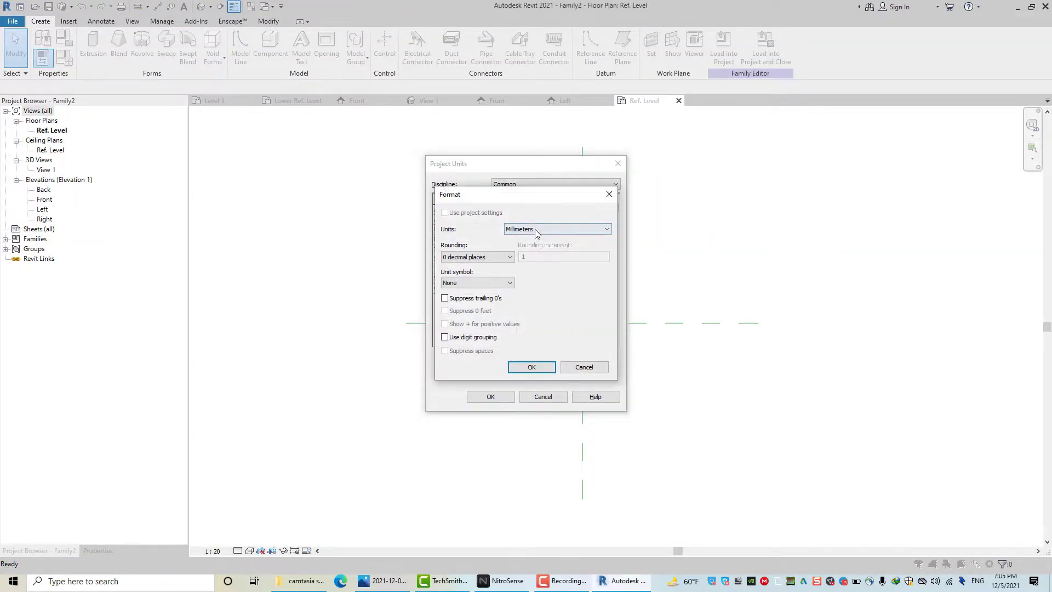
{"action": "left_click", "coordinate": [535, 229]}
{"action": "left_click", "coordinate": [526, 239]}
{"action": "left_click", "coordinate": [477, 257]}
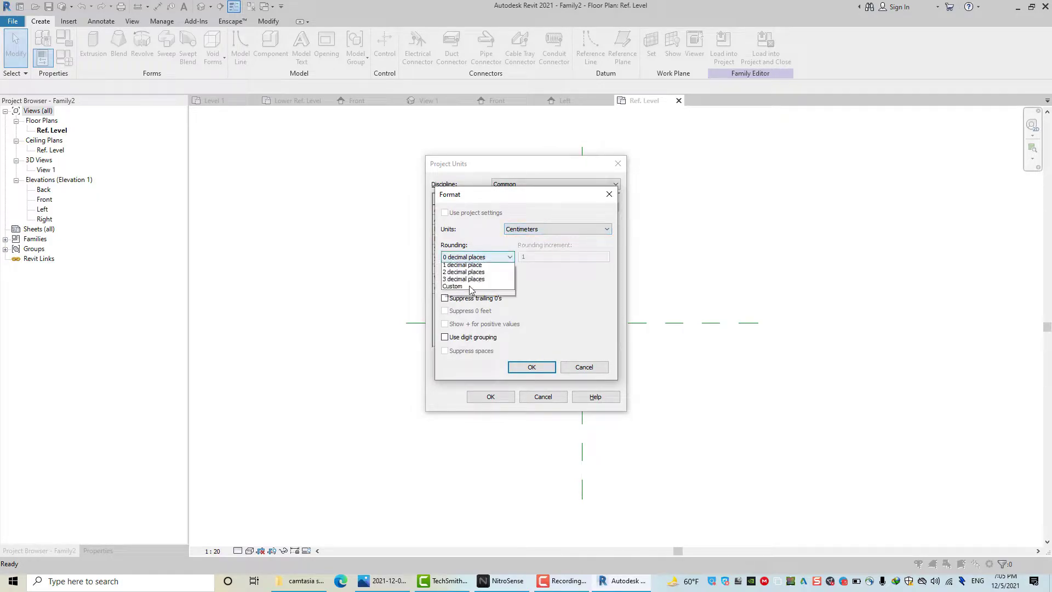
{"action": "left_click", "coordinate": [458, 301]}
{"action": "left_click", "coordinate": [482, 283]}
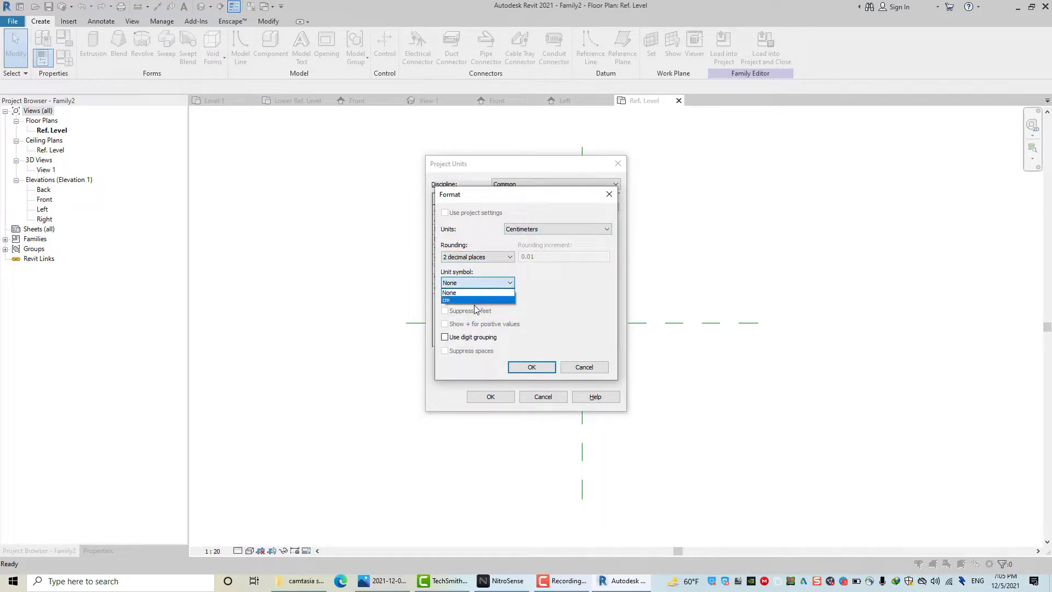
{"action": "left_click", "coordinate": [470, 292]}
{"action": "left_click", "coordinate": [470, 283]}
{"action": "left_click", "coordinate": [481, 300]}
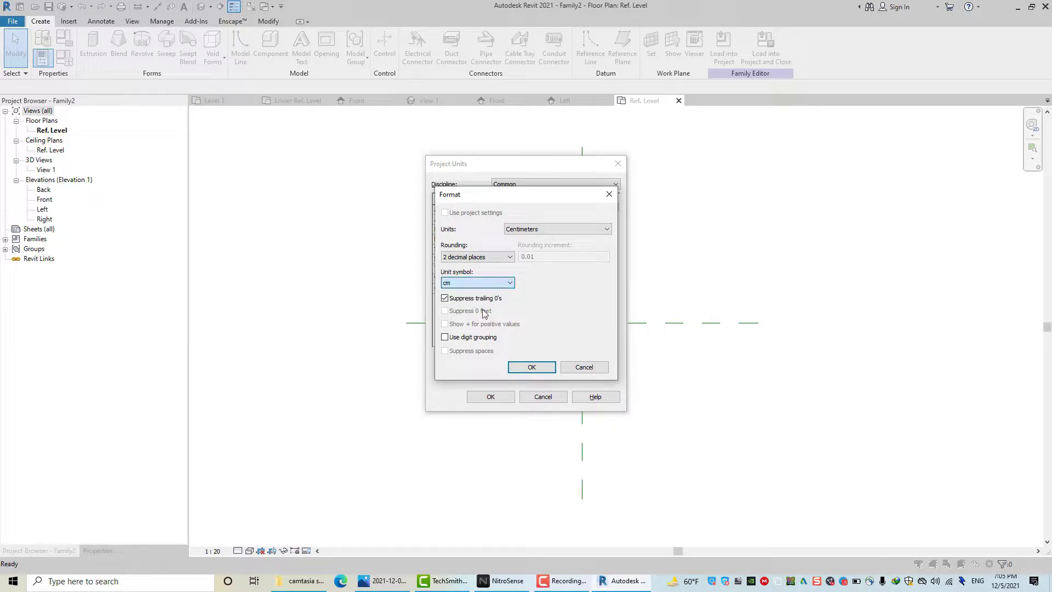
{"action": "left_click", "coordinate": [530, 366]}
{"action": "left_click", "coordinate": [491, 396]}
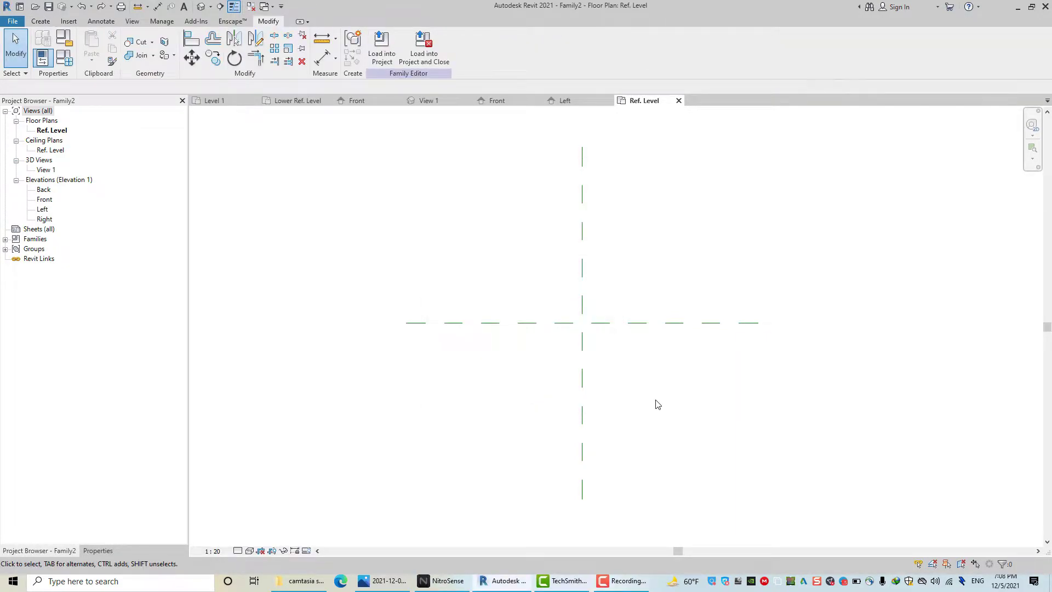
Step: Draw two vertical and two horizontal reference planes around the plan centre
{"action": "left_click", "coordinate": [40, 21]}
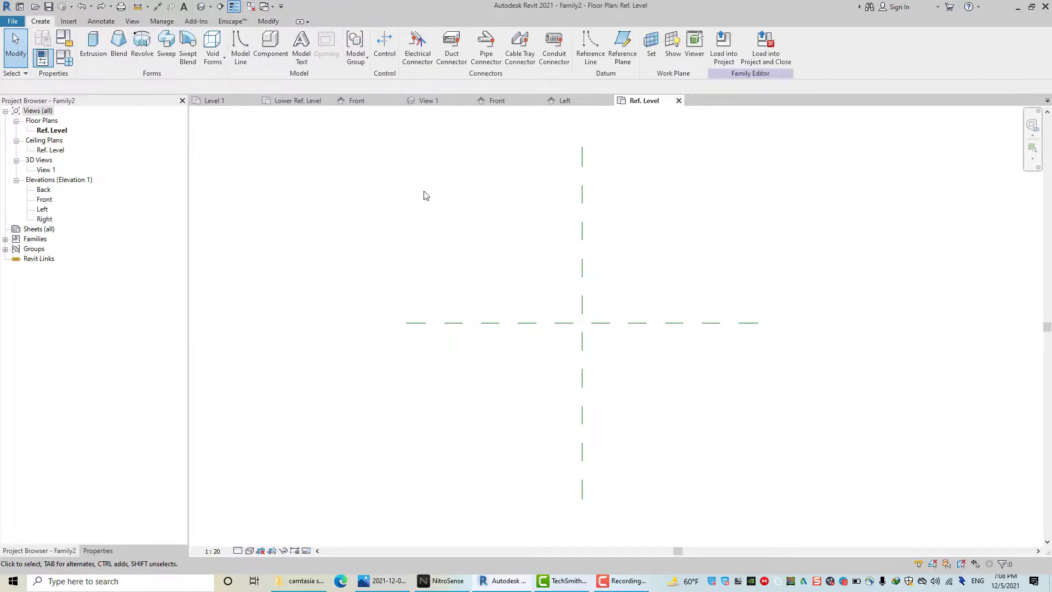
{"action": "left_click", "coordinate": [617, 66]}
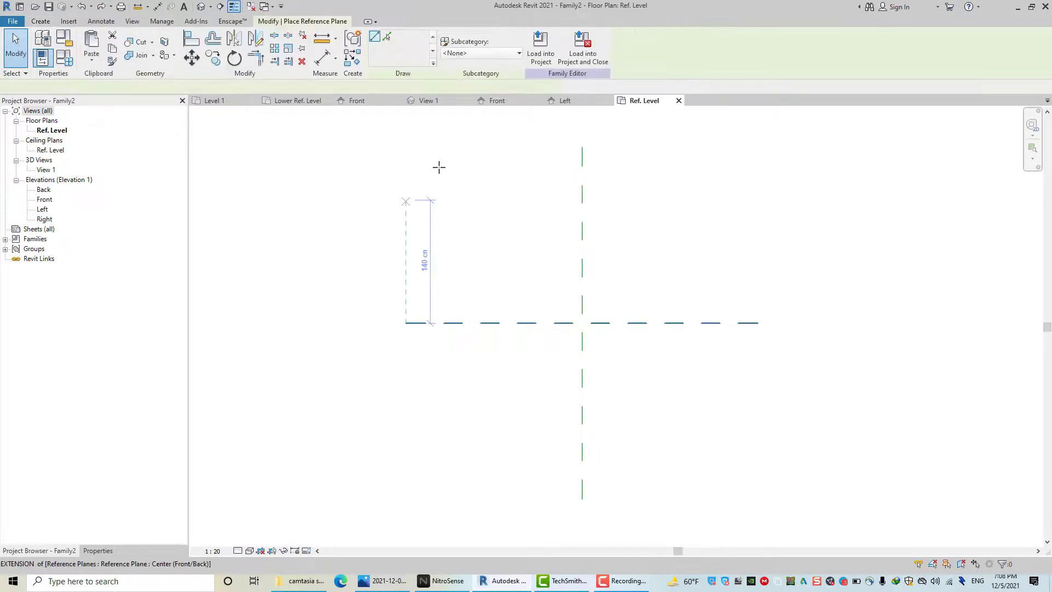
{"action": "left_click", "coordinate": [467, 168]}
{"action": "left_click", "coordinate": [467, 445]}
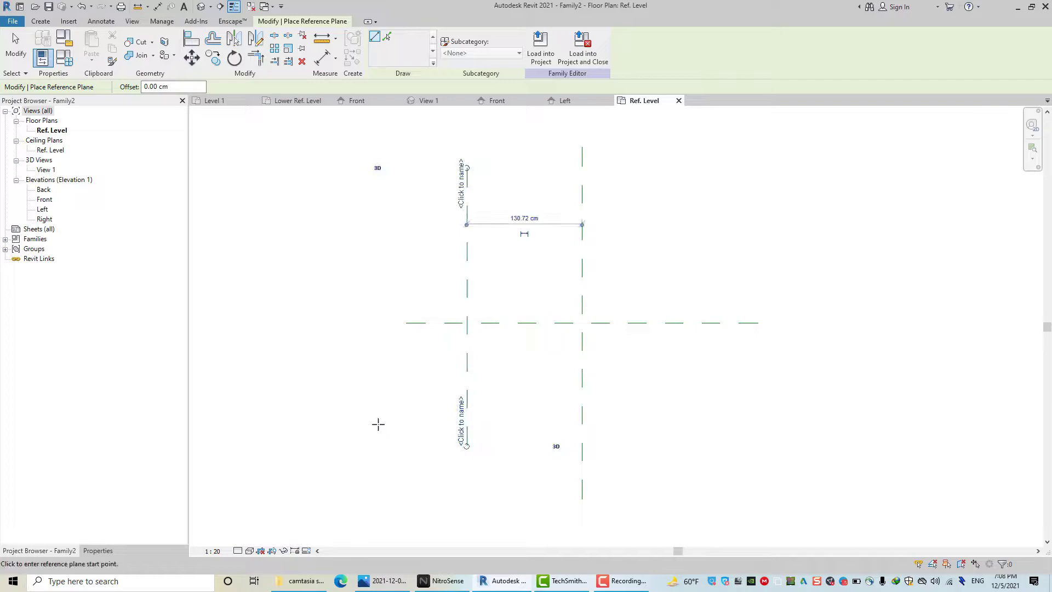
{"action": "left_click", "coordinate": [750, 416]}
{"action": "left_click", "coordinate": [716, 467]}
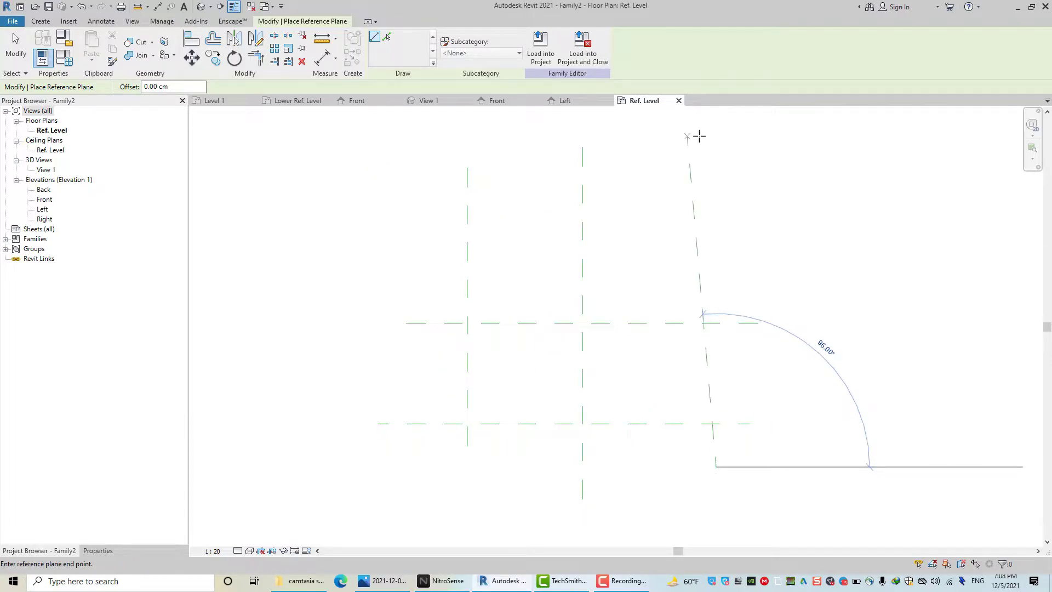
{"action": "left_click", "coordinate": [717, 180]}
{"action": "left_click", "coordinate": [769, 214]}
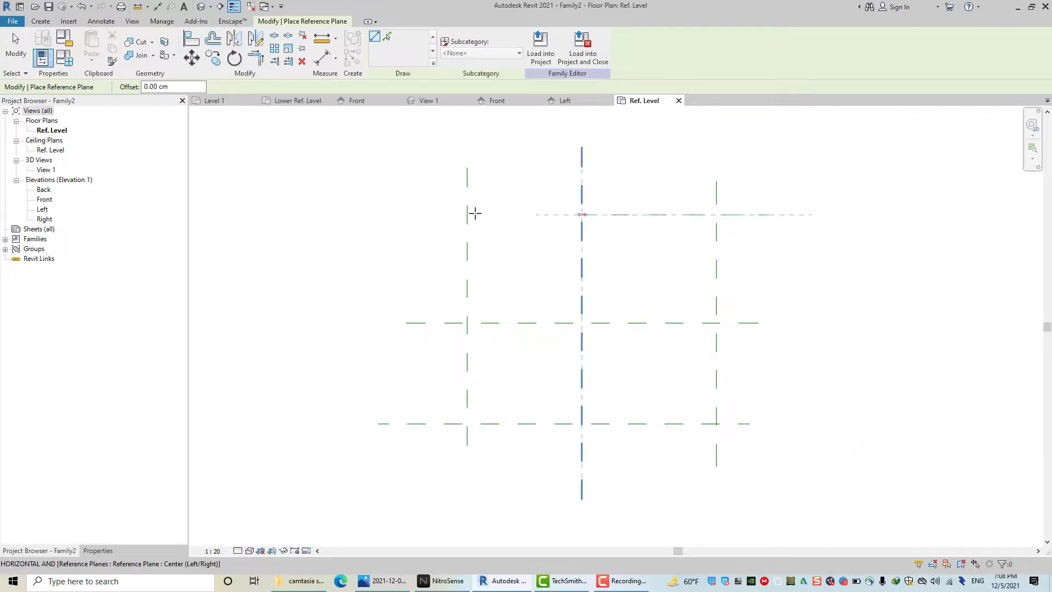
{"action": "left_click", "coordinate": [430, 214]}
{"action": "right_click", "coordinate": [429, 189]}
{"action": "left_click", "coordinate": [445, 198]}
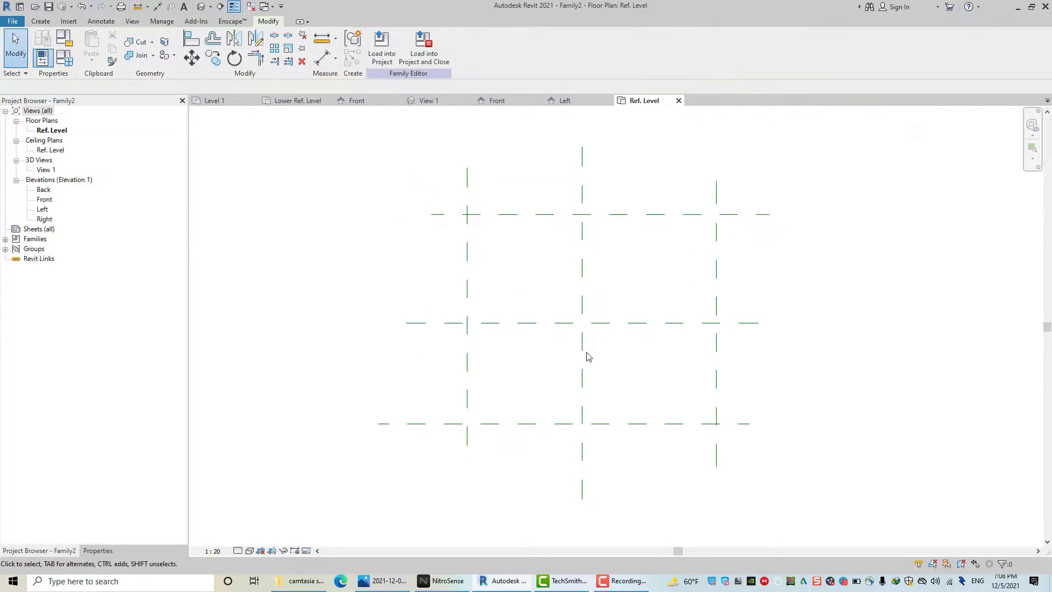
Step: Dimension the top, centre and bottom horizontal planes and set them equal (EQ)
{"action": "left_click", "coordinate": [101, 21]}
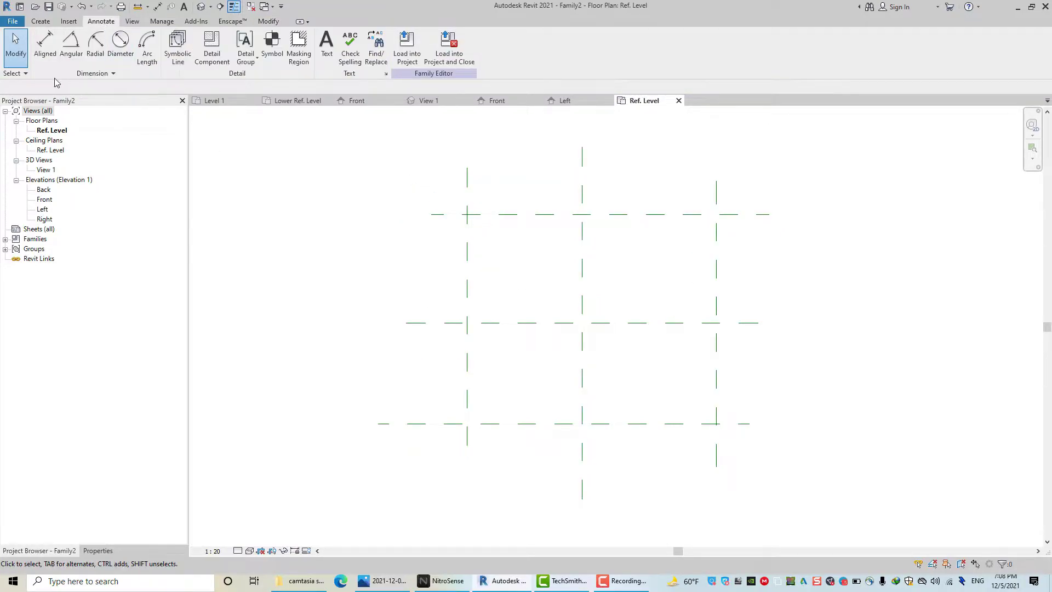
{"action": "left_click", "coordinate": [44, 43]}
{"action": "left_click", "coordinate": [519, 214]}
{"action": "left_click", "coordinate": [519, 323]}
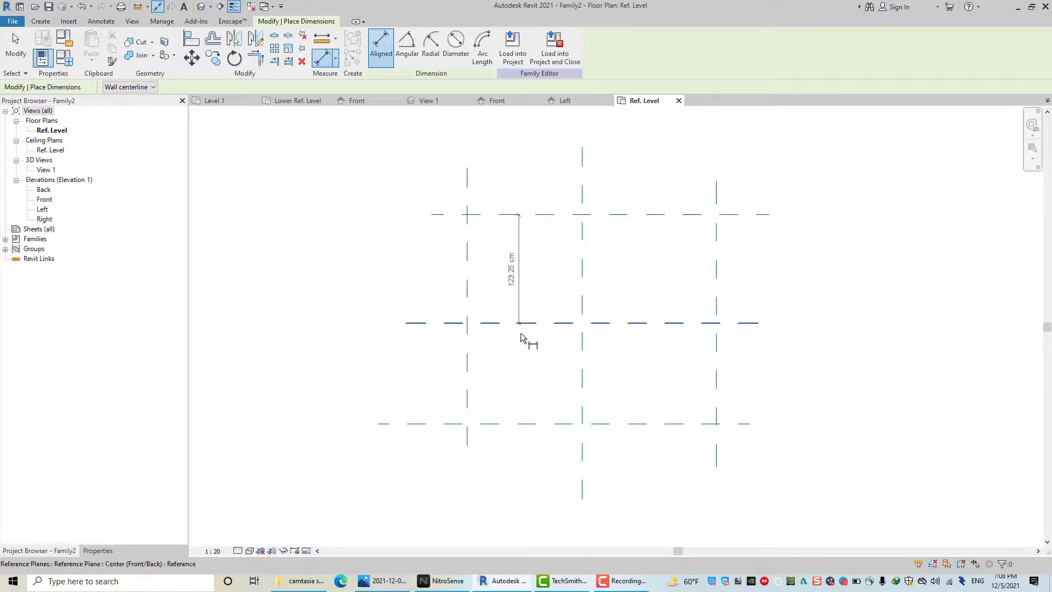
{"action": "left_click", "coordinate": [521, 423]}
{"action": "left_click", "coordinate": [290, 429]}
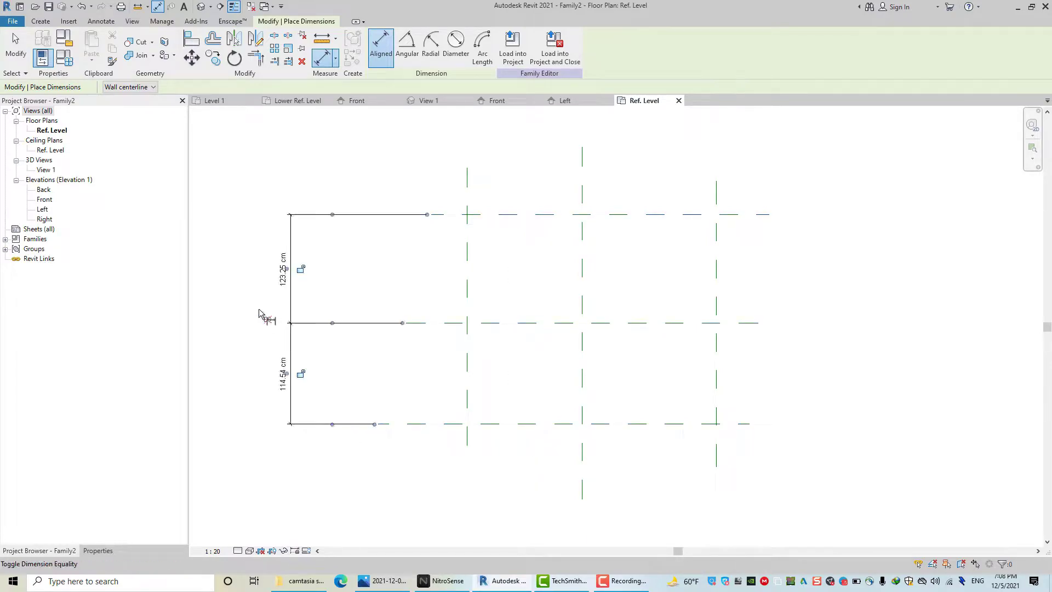
{"action": "left_click", "coordinate": [267, 320]}
Step: Dimension the left, centre and right vertical planes and set them equal (EQ)
{"action": "left_click", "coordinate": [466, 277]}
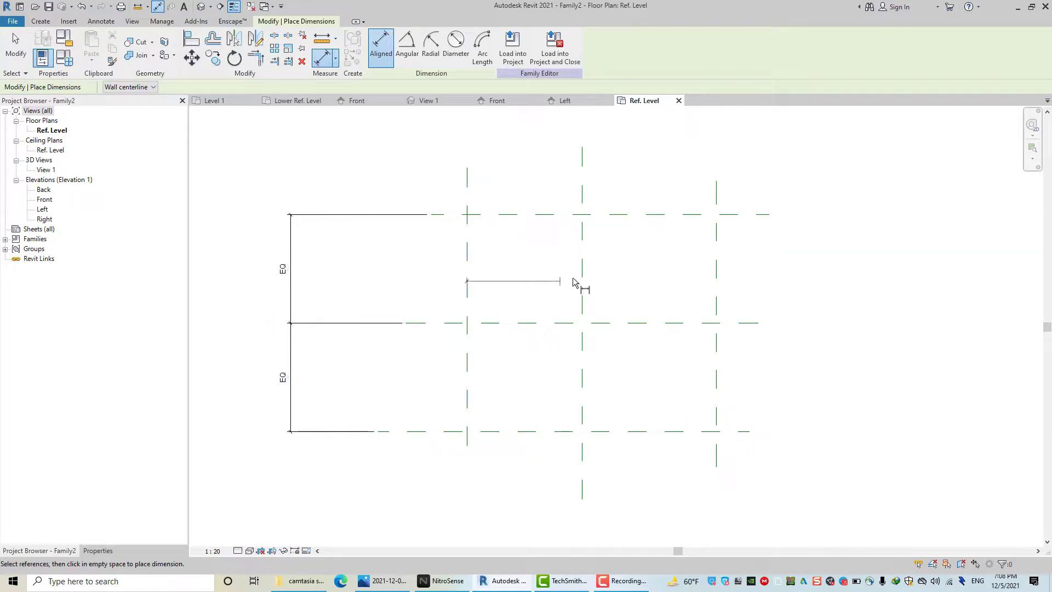
{"action": "left_click", "coordinate": [582, 282]}
{"action": "left_click", "coordinate": [716, 289]}
{"action": "middle_click_drag", "start_coordinate": [713, 159], "coordinate": [712, 230]}
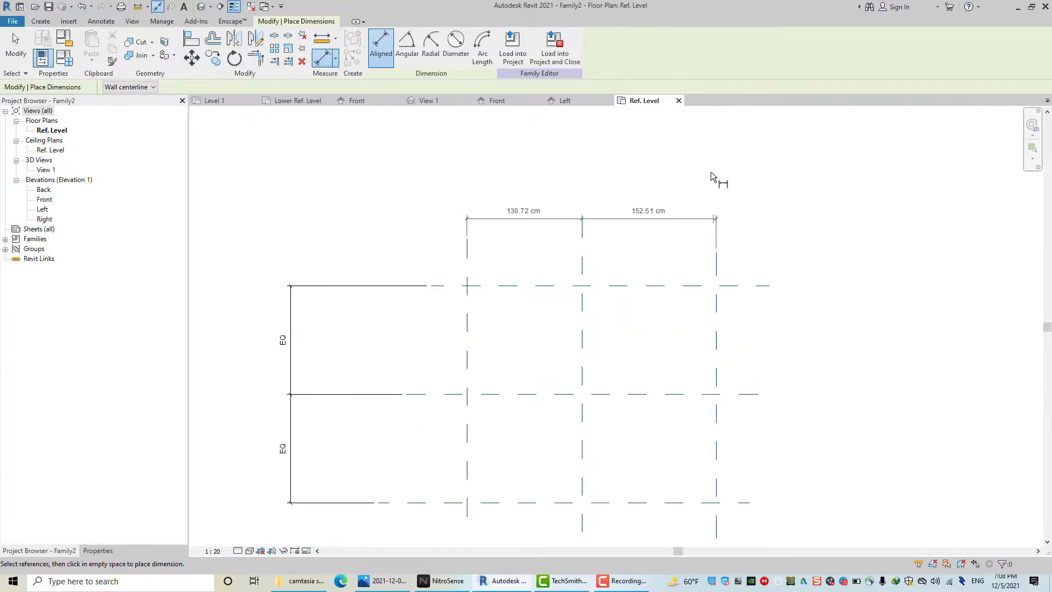
{"action": "left_click", "coordinate": [693, 166]}
{"action": "left_click", "coordinate": [591, 149]}
{"action": "middle_click_drag", "start_coordinate": [599, 295], "coordinate": [618, 235]}
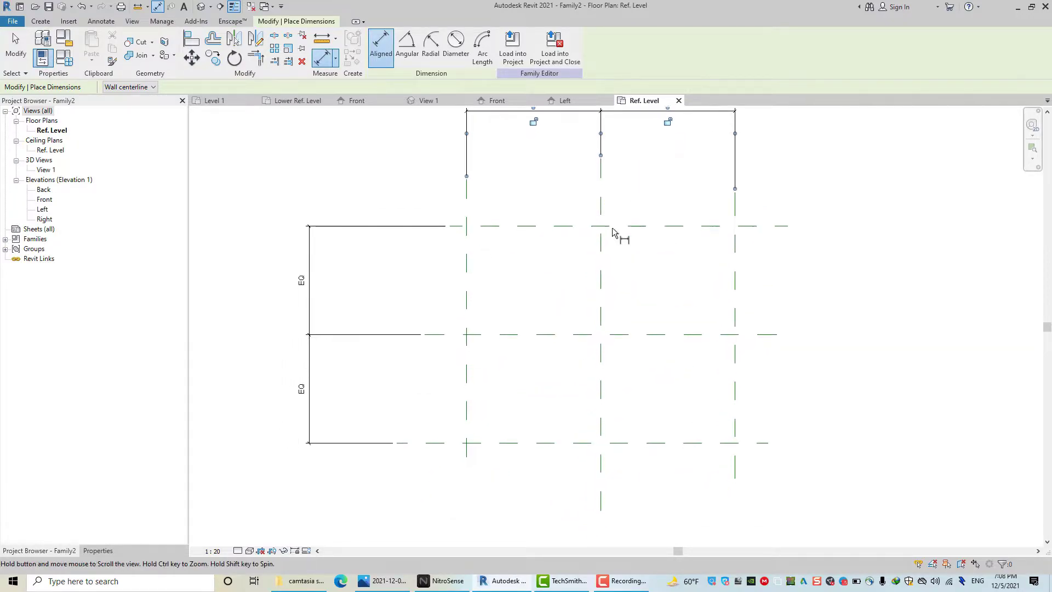
Step: Add overall dimensions of 246.51 cm top-to-bottom and 305.02 cm left-to-right
{"action": "left_click", "coordinate": [558, 226]}
{"action": "left_click", "coordinate": [557, 443]}
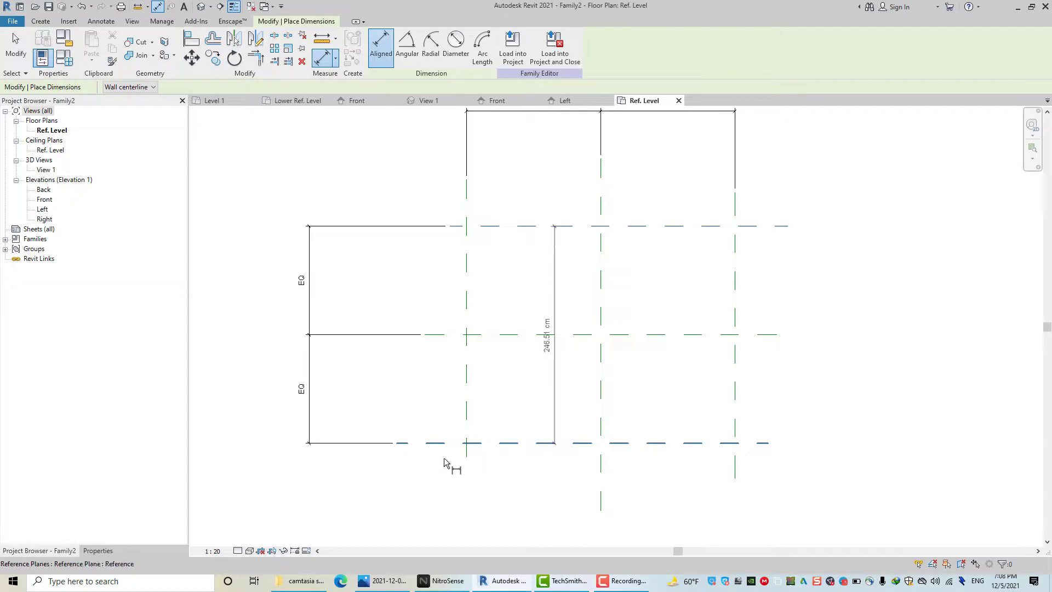
{"action": "left_click", "coordinate": [421, 463]}
{"action": "left_click", "coordinate": [467, 305]}
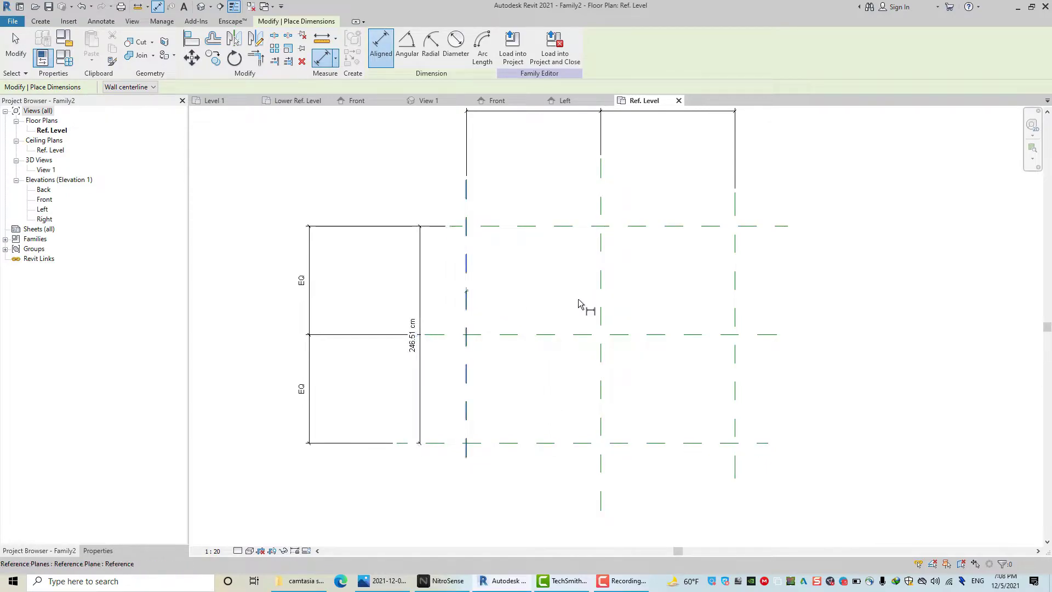
{"action": "left_click", "coordinate": [734, 300]}
{"action": "middle_click_drag", "start_coordinate": [761, 188], "coordinate": [759, 244]}
{"action": "left_click", "coordinate": [794, 231]}
{"action": "right_click", "coordinate": [810, 201]}
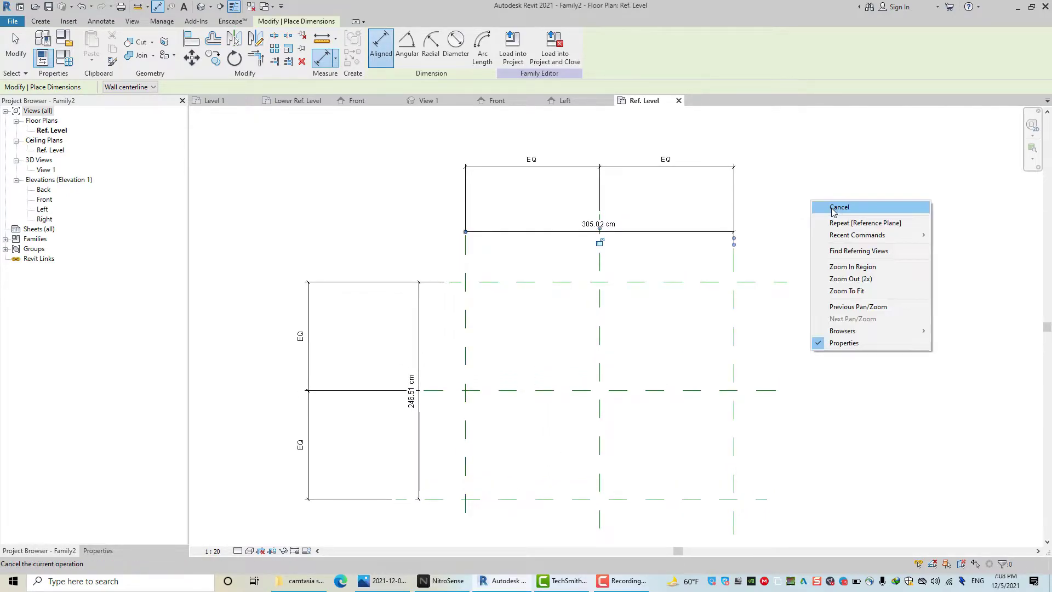
{"action": "left_click", "coordinate": [847, 206]}
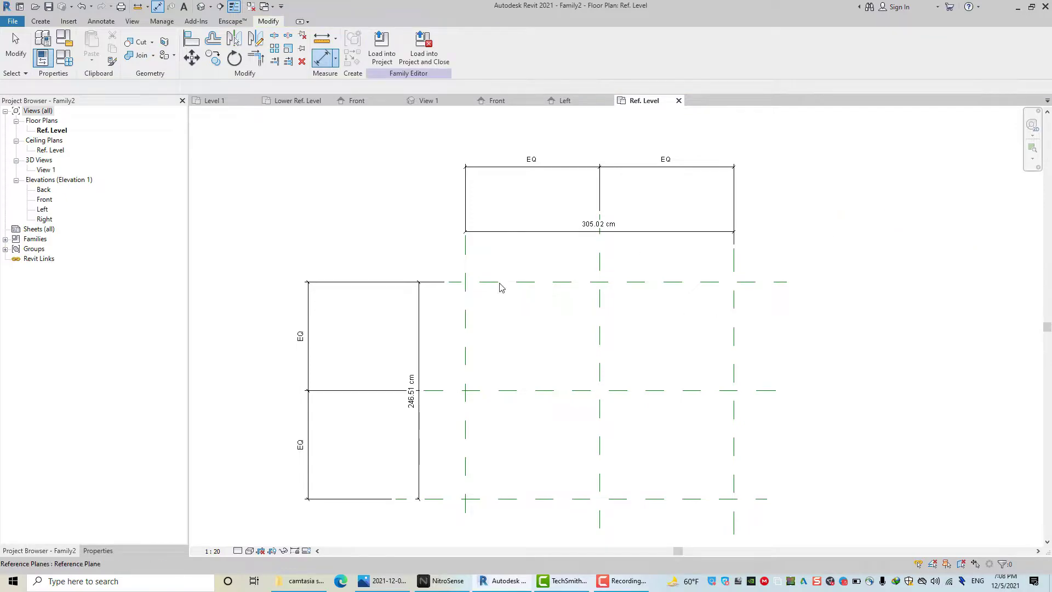
Step: Label the 305.02 cm dimension with new parameter L2 and the 246.51 cm one with W2
{"action": "left_click", "coordinate": [653, 235]}
{"action": "left_click", "coordinate": [484, 47]}
{"action": "type", "text": "L2"}
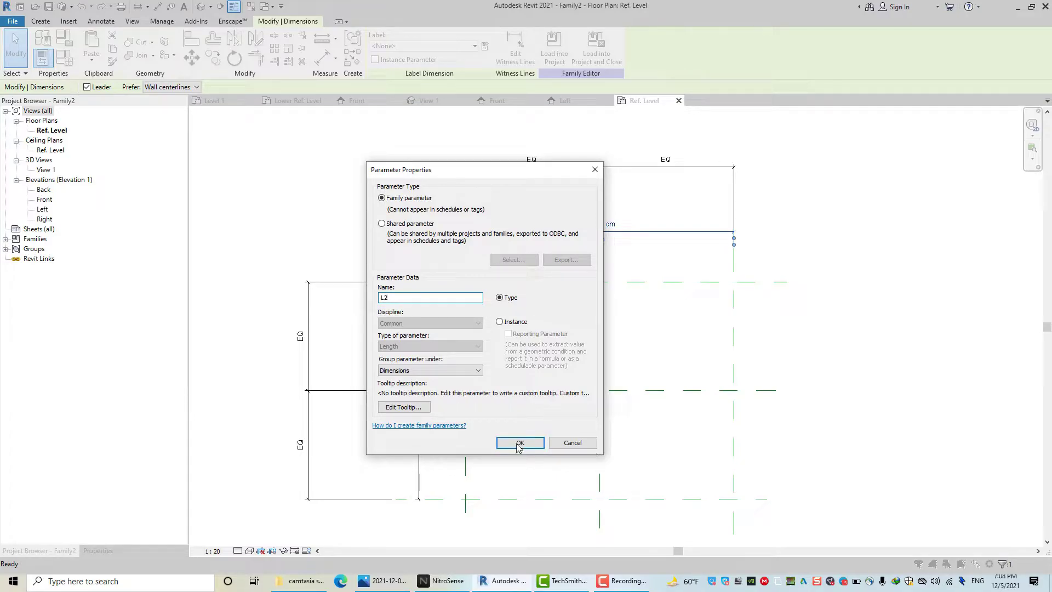
{"action": "left_click", "coordinate": [526, 445]}
{"action": "left_click", "coordinate": [419, 378]}
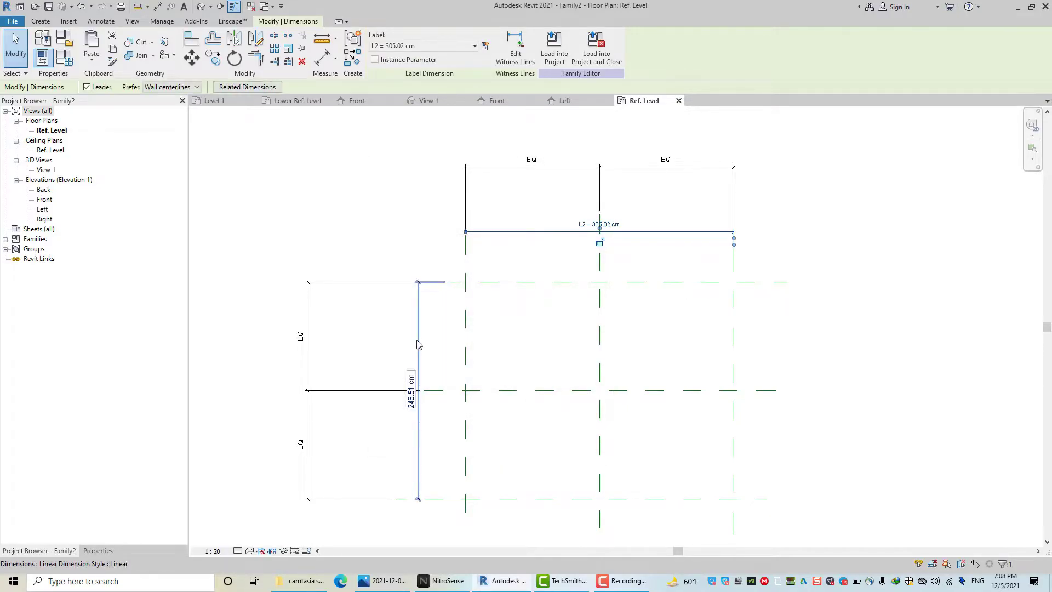
{"action": "left_click", "coordinate": [484, 47]}
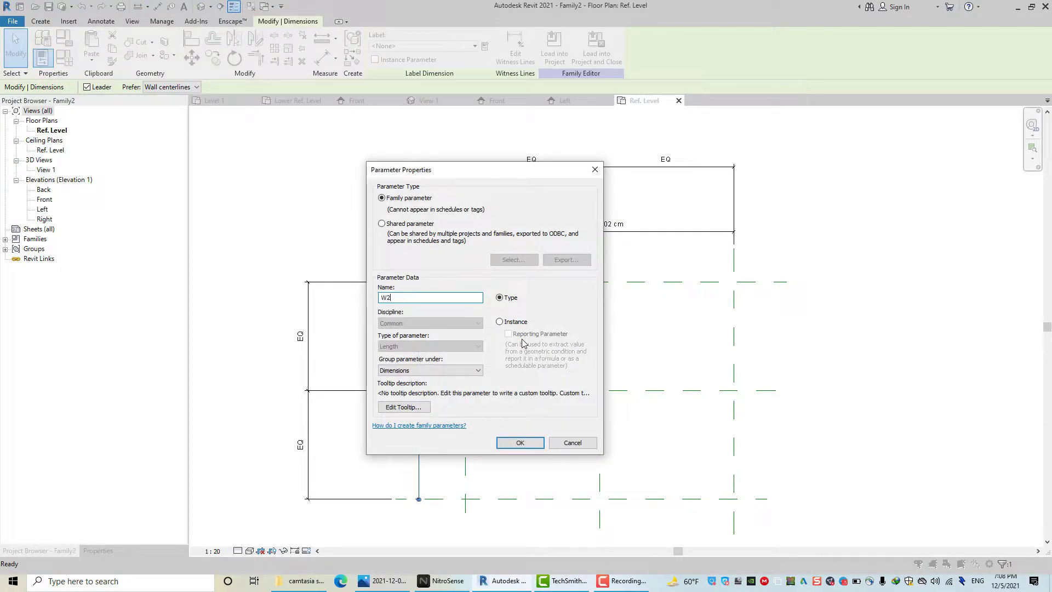
{"action": "left_click", "coordinate": [536, 442]}
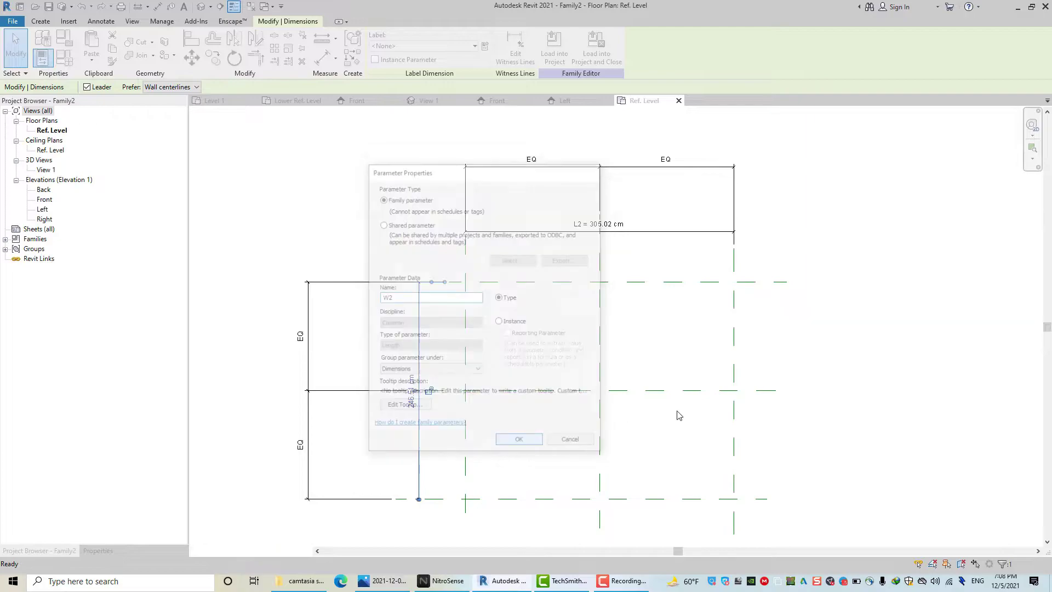
{"action": "key", "text": "Escape"}
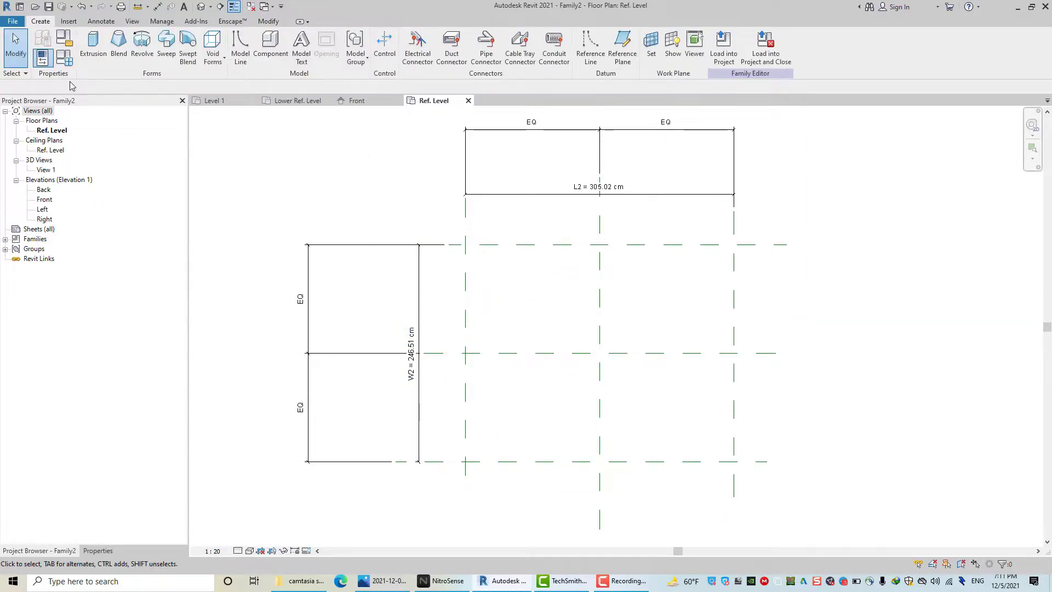
Step: Set L2 and W2 to 60.00 cm in Family Types
{"action": "left_click", "coordinate": [64, 57]}
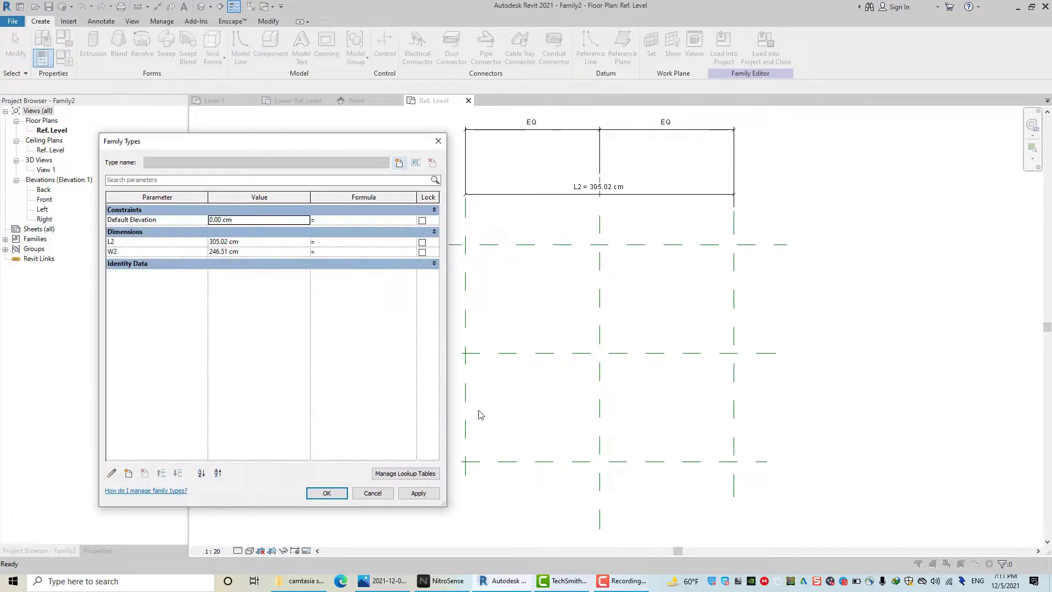
{"action": "left_click", "coordinate": [265, 241]}
{"action": "type", "text": "60"}
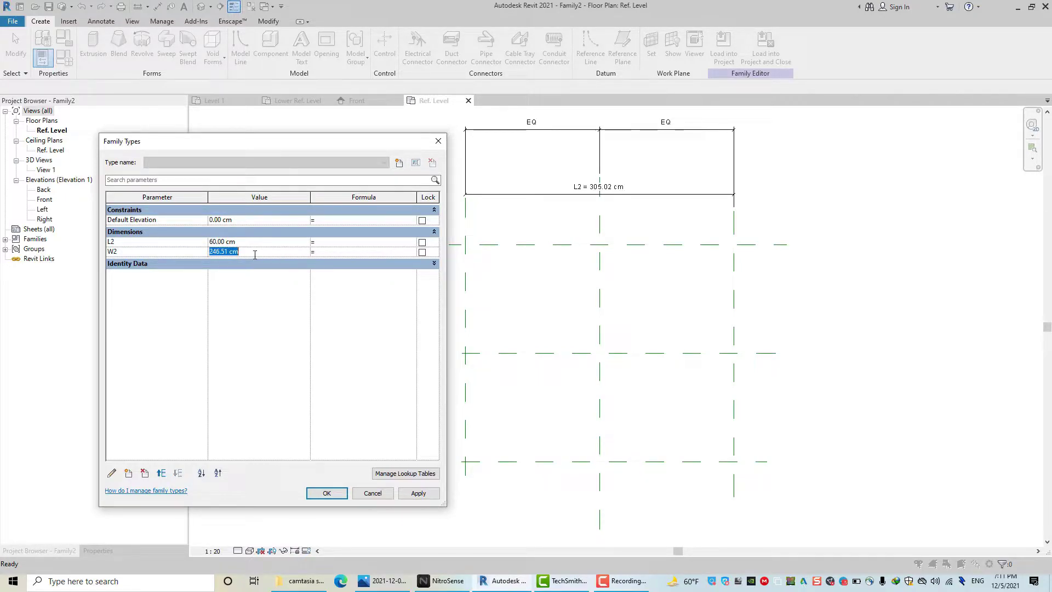
{"action": "left_click", "coordinate": [330, 494]}
{"action": "scroll", "coordinate": [698, 432], "scroll_direction": "up", "scroll_amount": 1}
{"action": "scroll", "coordinate": [639, 371], "scroll_direction": "up", "scroll_amount": 4}
{"action": "middle_click_drag", "start_coordinate": [639, 371], "coordinate": [629, 356]}
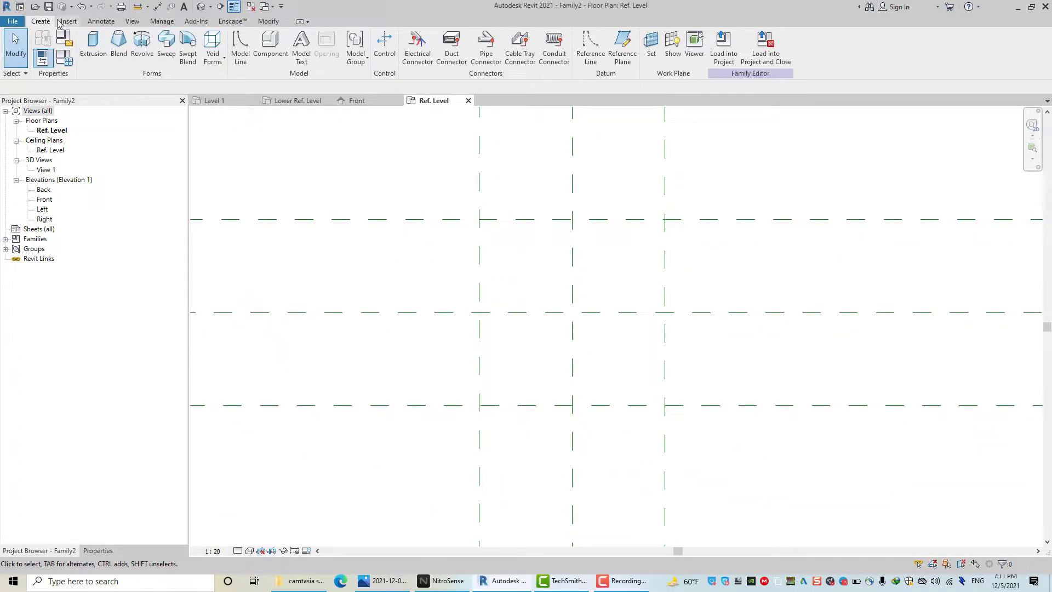
Step: Start a sweep path by picking the right, bottom and left reference planes
{"action": "left_click", "coordinate": [166, 43]}
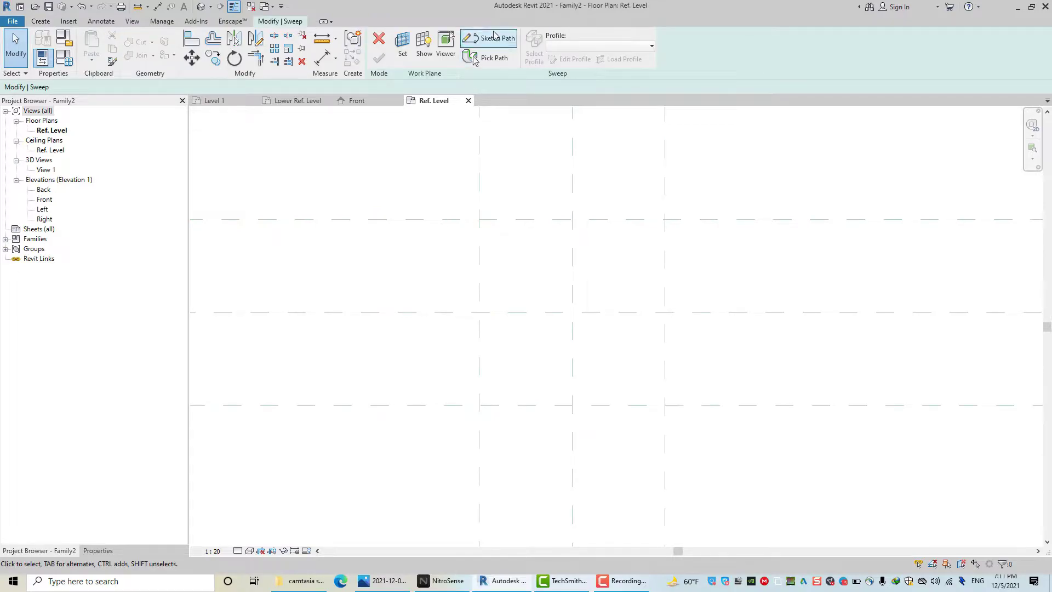
{"action": "left_click", "coordinate": [495, 37]}
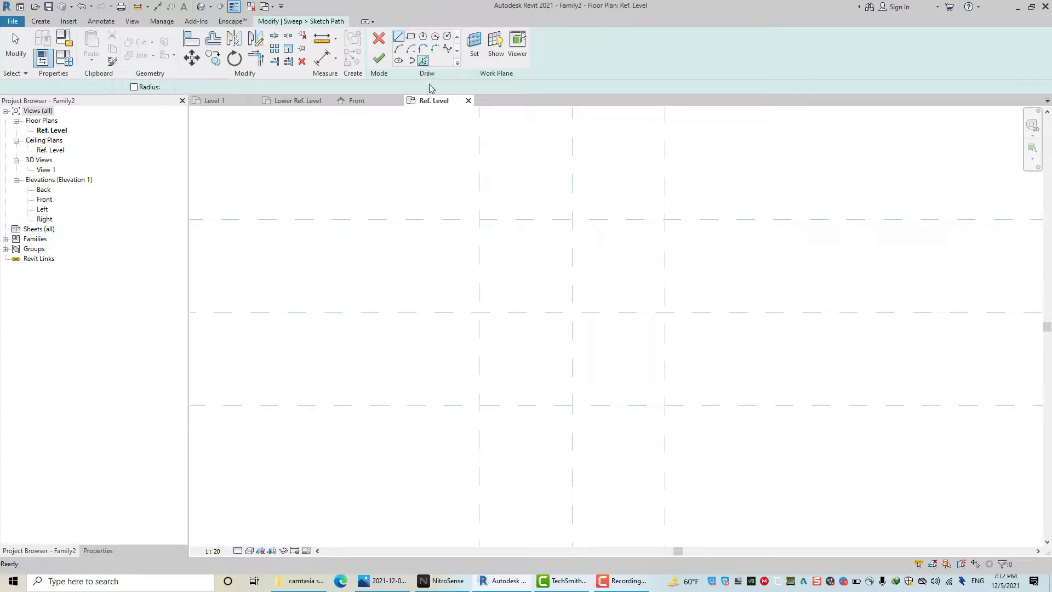
{"action": "left_click", "coordinate": [423, 60]}
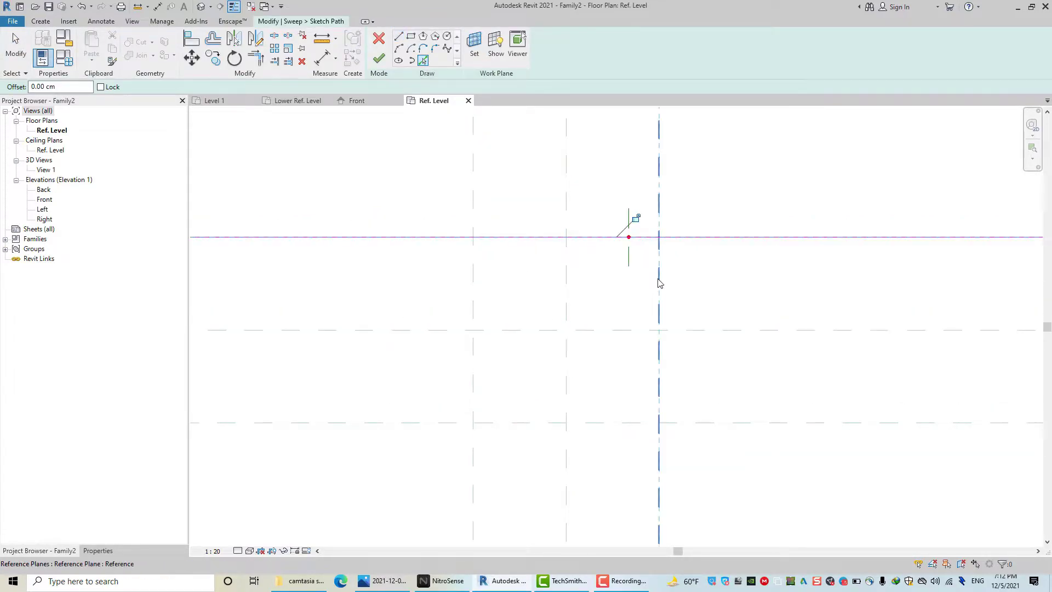
{"action": "left_click", "coordinate": [659, 283]}
{"action": "left_click", "coordinate": [580, 424]}
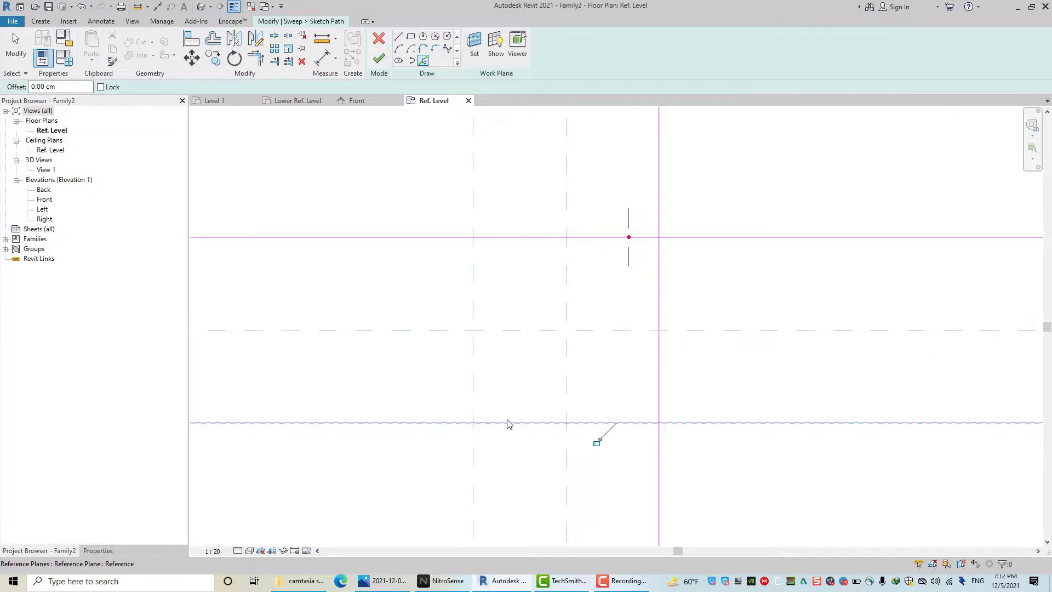
{"action": "left_click", "coordinate": [474, 374]}
Step: Trim the path lines into four corners to close the rectangle and finish the path sketch
{"action": "left_click", "coordinate": [256, 58]}
{"action": "left_click", "coordinate": [475, 272]}
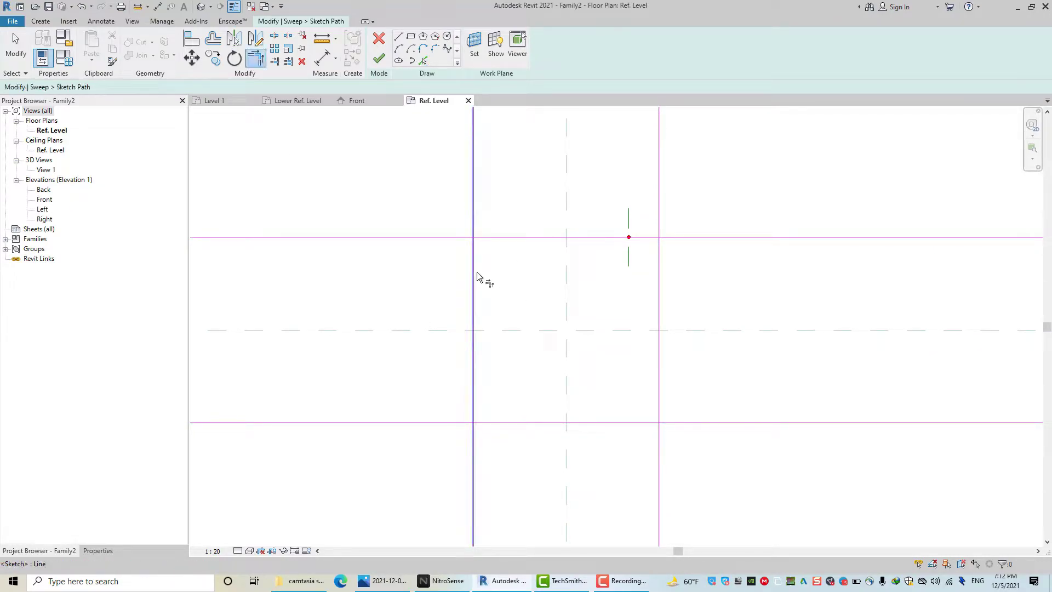
{"action": "left_click", "coordinate": [512, 237]}
{"action": "left_click", "coordinate": [659, 274]}
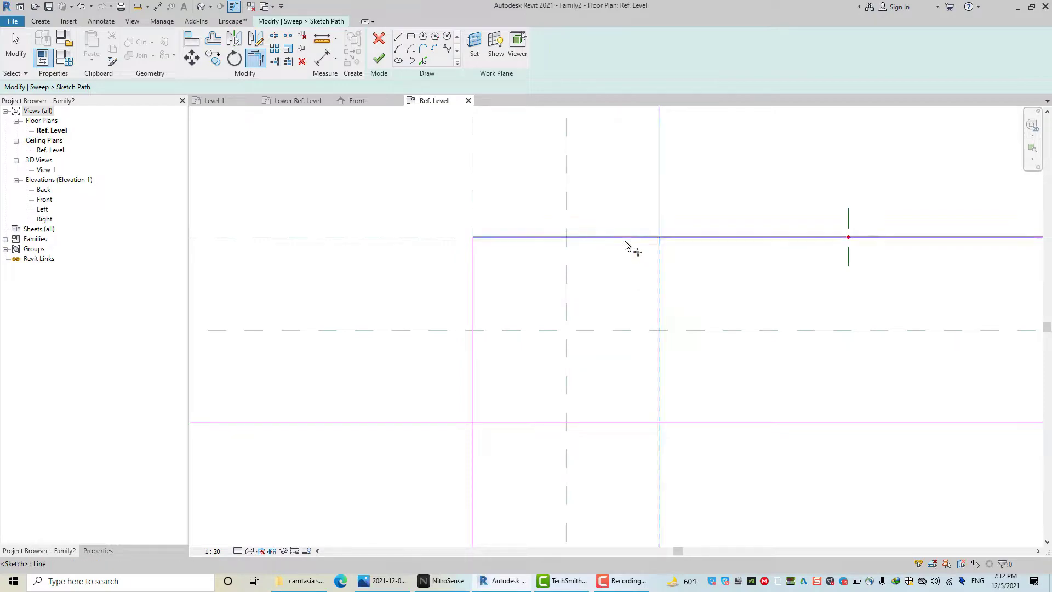
{"action": "left_click", "coordinate": [630, 241]}
{"action": "left_click", "coordinate": [634, 425]}
{"action": "left_click", "coordinate": [659, 406]}
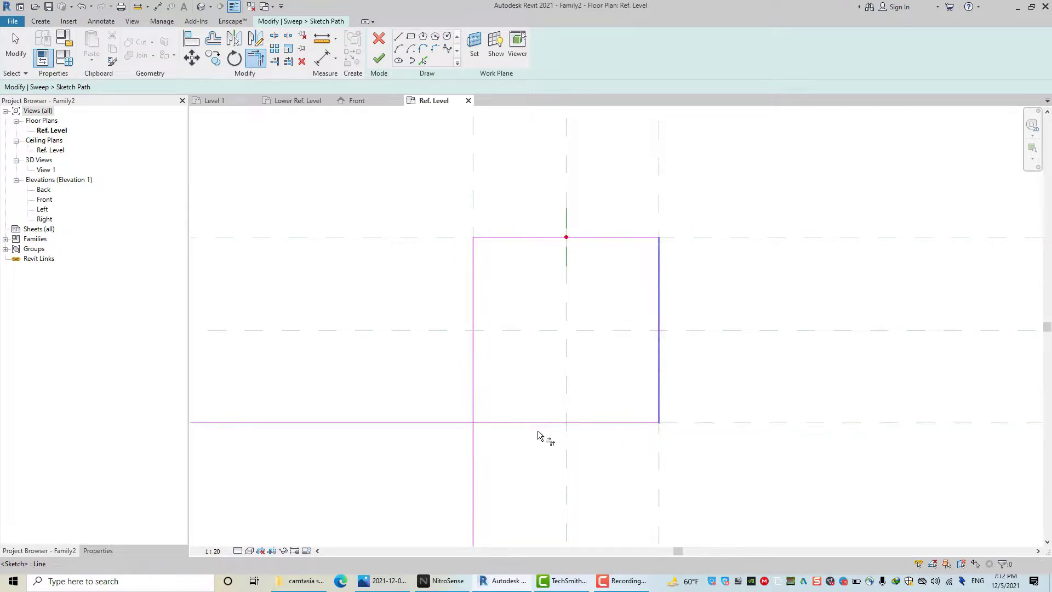
{"action": "left_click", "coordinate": [503, 423]}
{"action": "left_click", "coordinate": [475, 389]}
{"action": "right_click", "coordinate": [404, 299]}
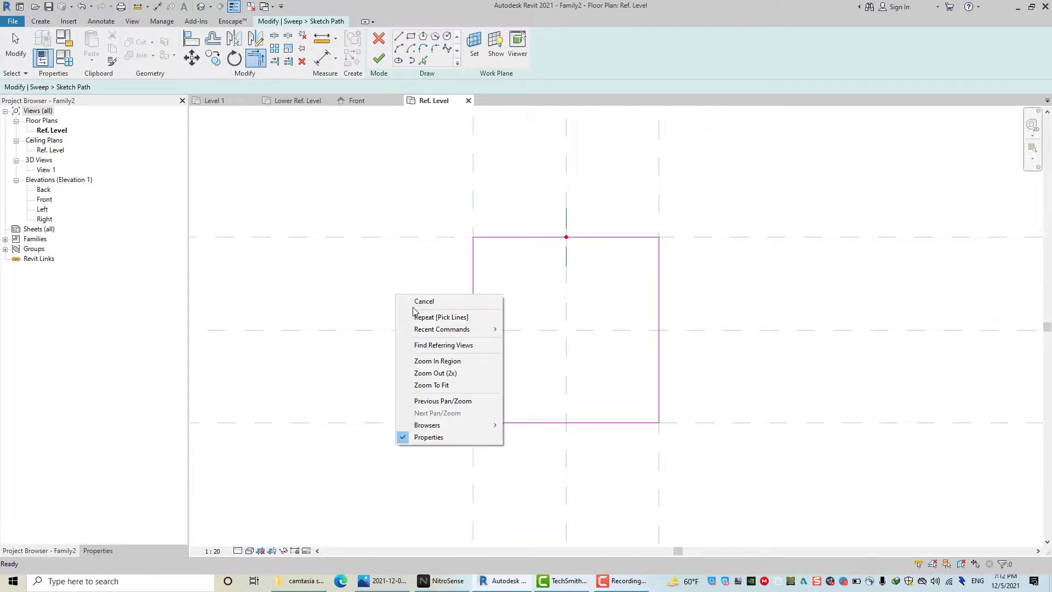
{"action": "left_click", "coordinate": [433, 315]}
{"action": "middle_click_drag", "start_coordinate": [439, 319], "coordinate": [442, 336]}
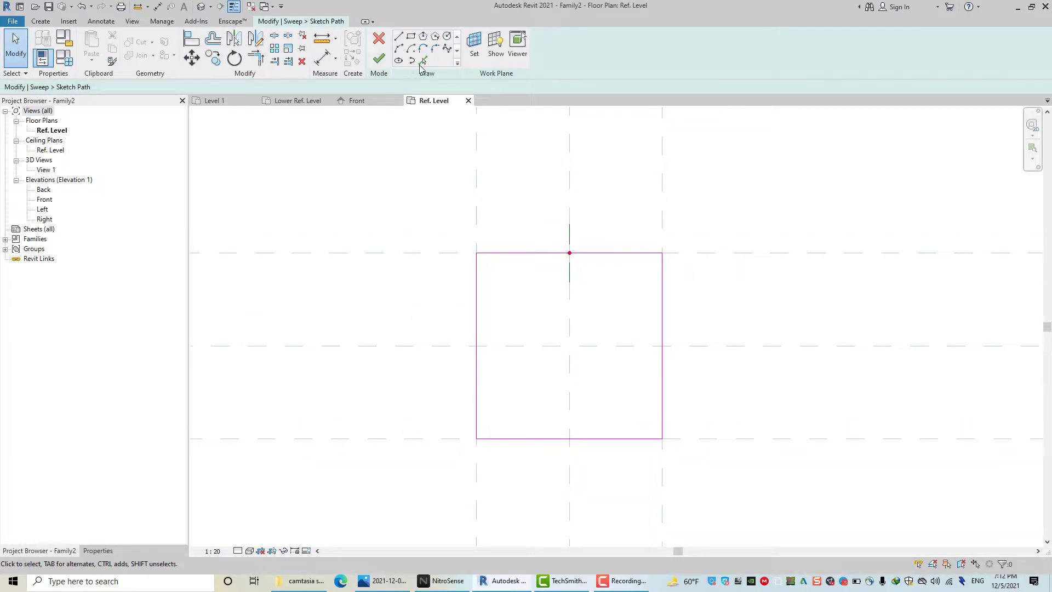
{"action": "left_click", "coordinate": [374, 60]}
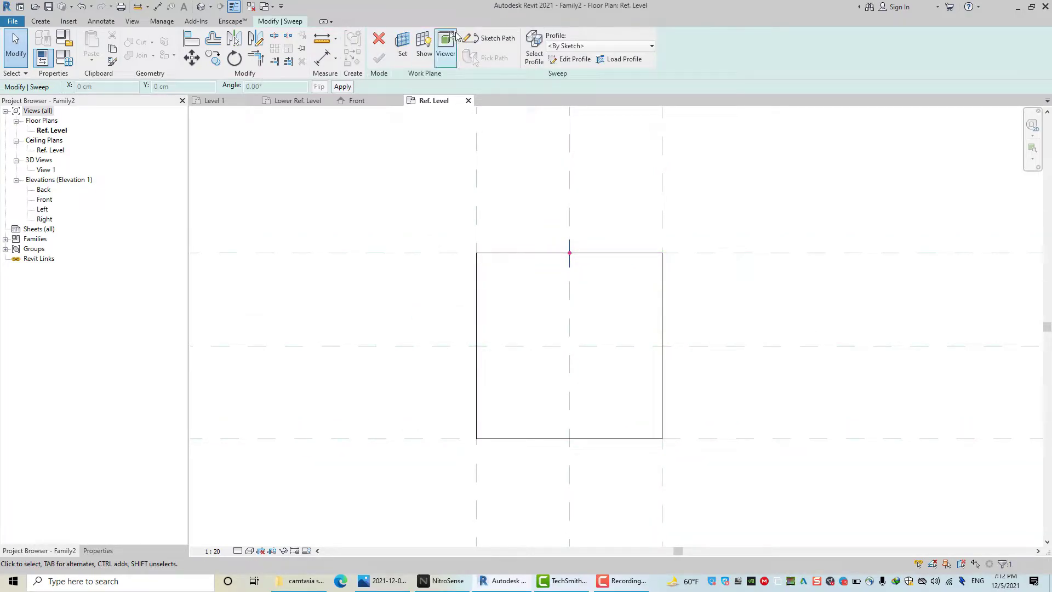
Step: Draw the sweep profile circle at the plane intersection in the Left elevation
{"action": "left_click", "coordinate": [571, 60]}
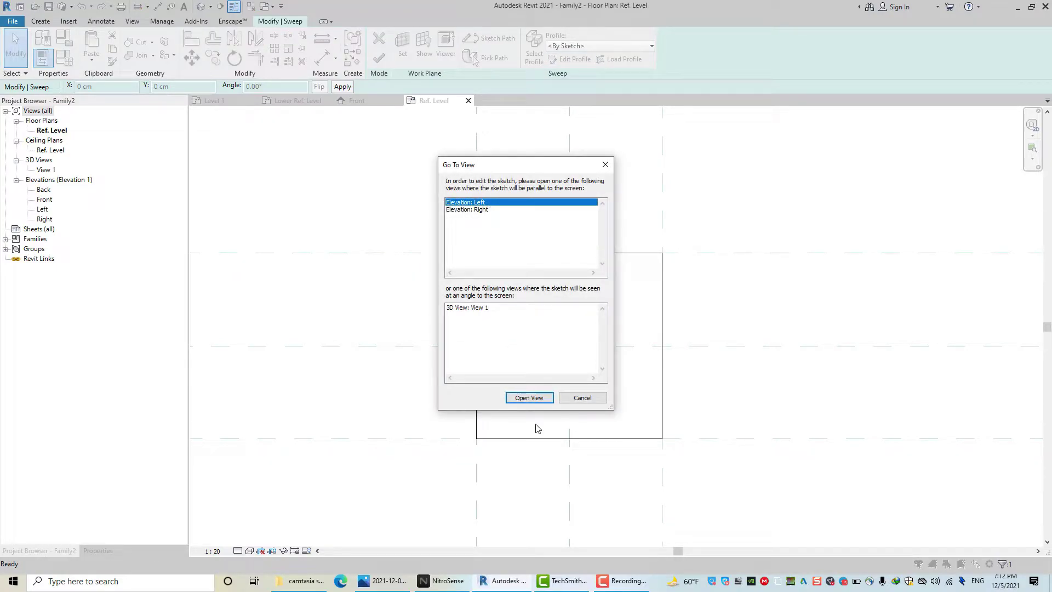
{"action": "left_click", "coordinate": [531, 404]}
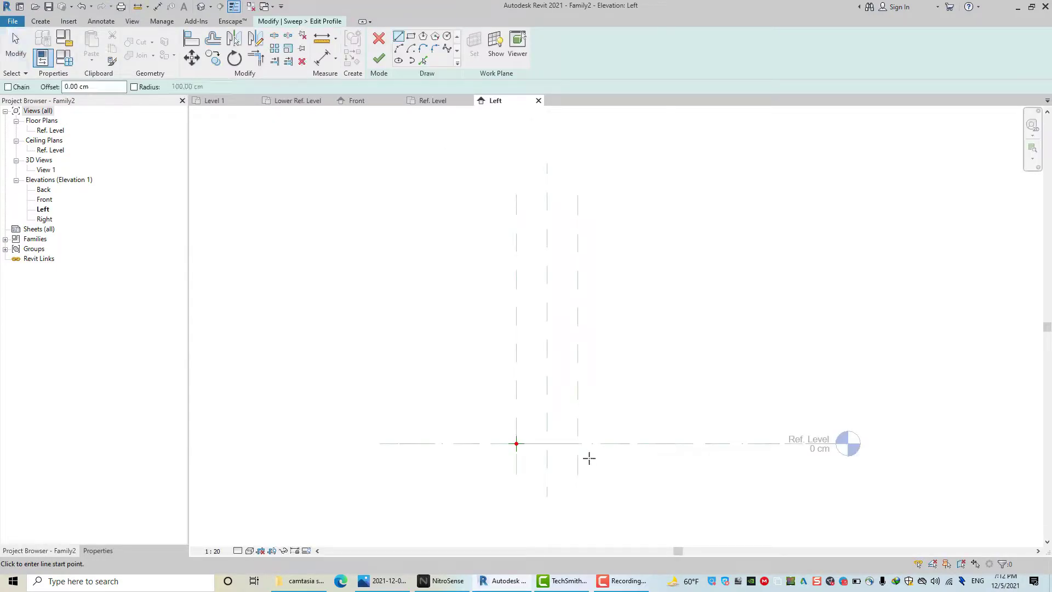
{"action": "scroll", "coordinate": [543, 437], "scroll_direction": "up", "scroll_amount": 3}
{"action": "scroll", "coordinate": [545, 394], "scroll_direction": "up", "scroll_amount": 2}
{"action": "scroll", "coordinate": [517, 155], "scroll_direction": "up", "scroll_amount": 2}
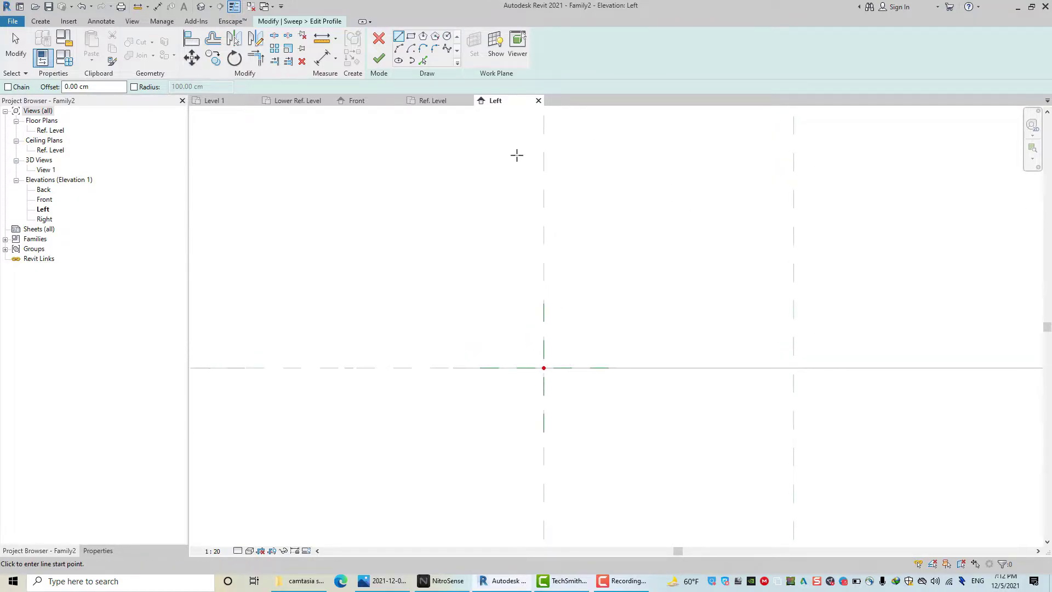
{"action": "left_click", "coordinate": [447, 36]}
{"action": "left_click", "coordinate": [544, 368]}
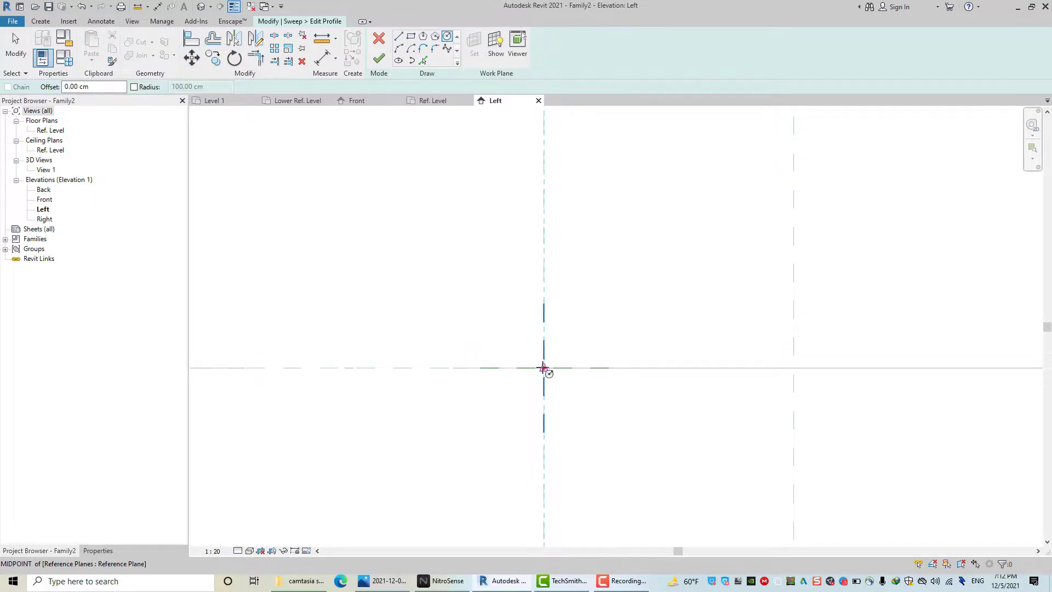
{"action": "left_click", "coordinate": [617, 322]}
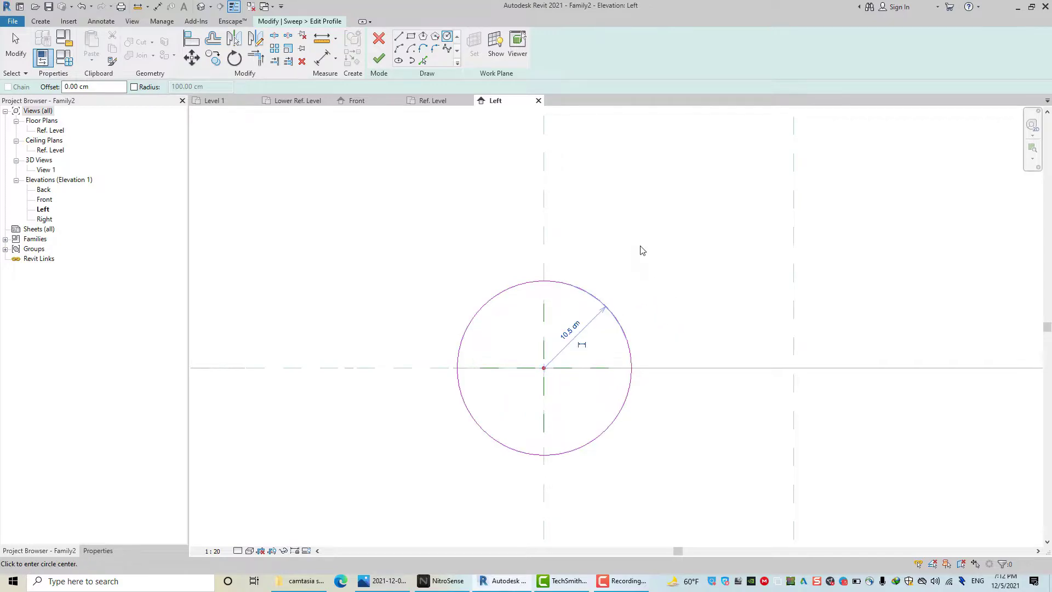
{"action": "right_click", "coordinate": [640, 247]}
{"action": "left_click", "coordinate": [679, 256]}
Step: Label the circle's radius with new parameter R2 and set R2 to 5 cm
{"action": "left_click", "coordinate": [628, 336]}
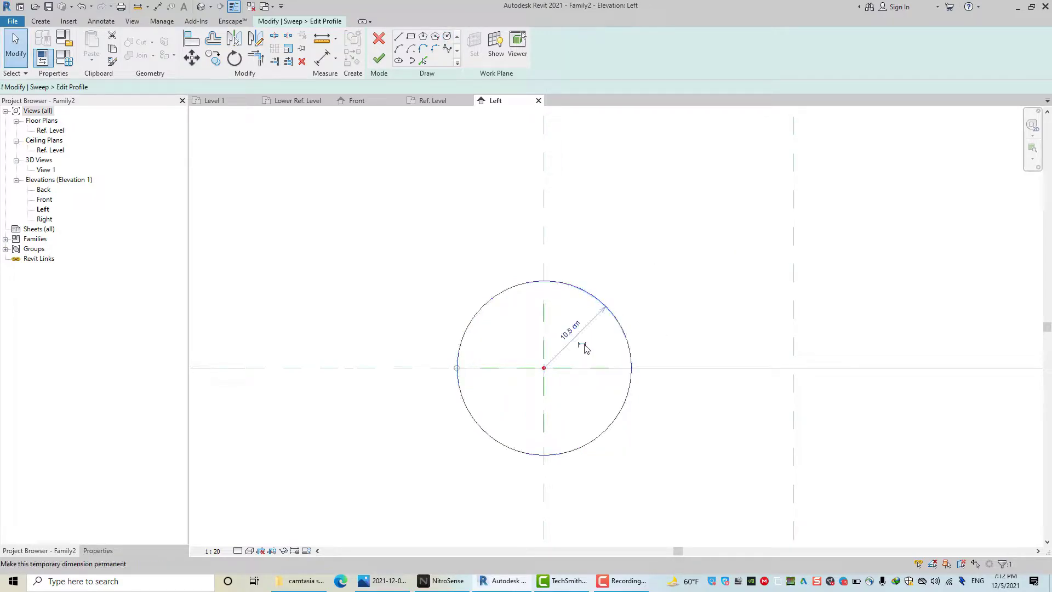
{"action": "left_click", "coordinate": [590, 338]}
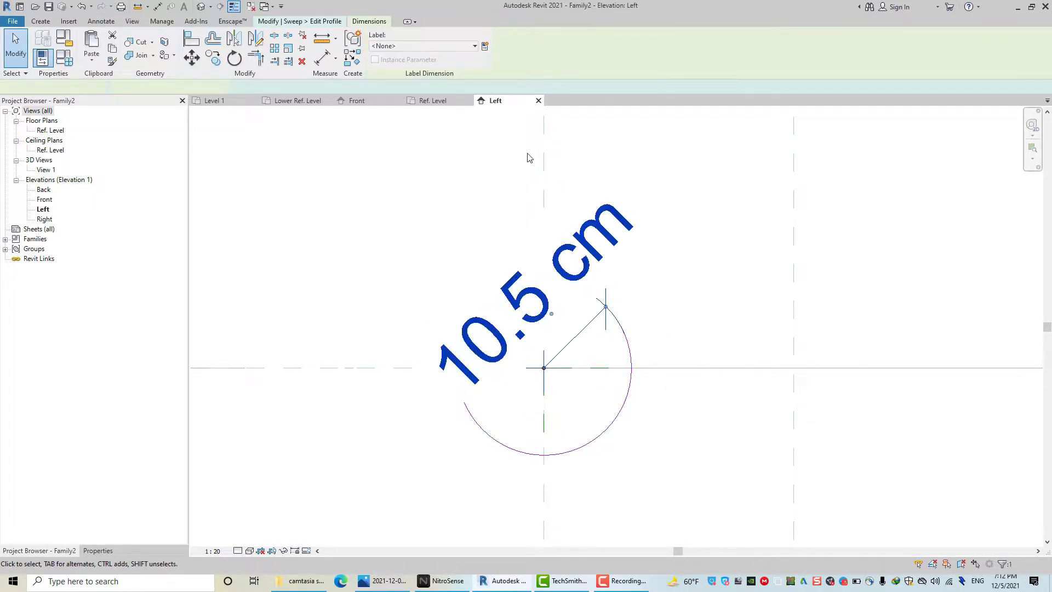
{"action": "left_click", "coordinate": [485, 45]}
{"action": "type", "text": "R2"}
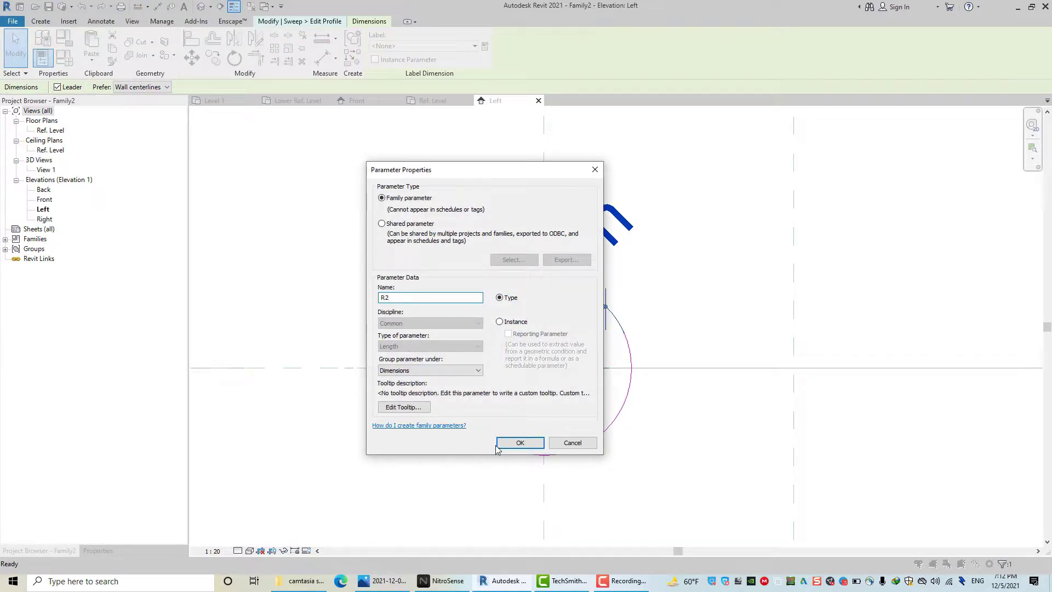
{"action": "left_click", "coordinate": [520, 443]}
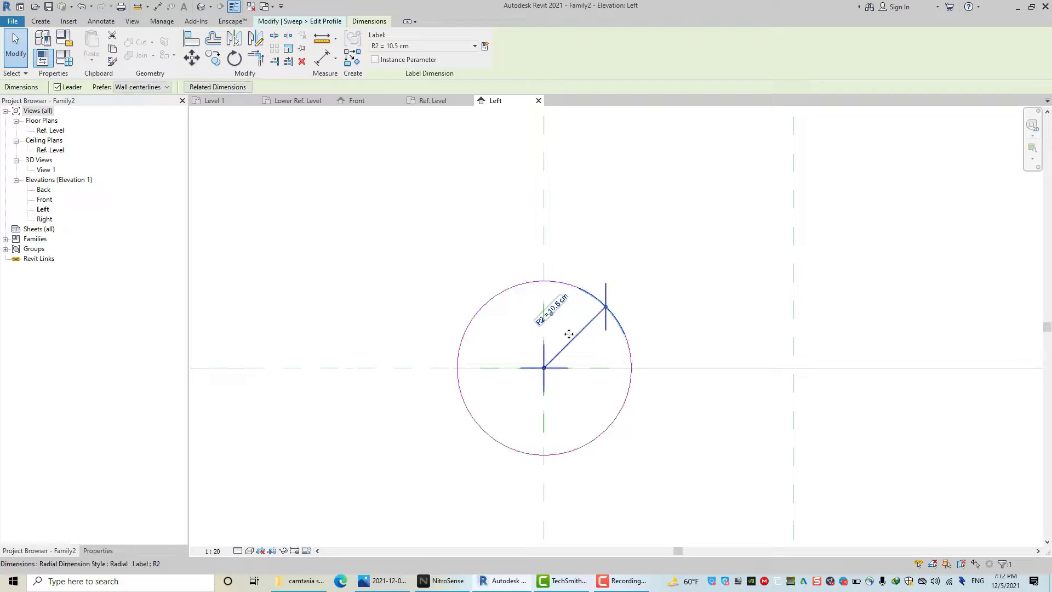
{"action": "left_click", "coordinate": [70, 59]}
{"action": "type", "text": "5"}
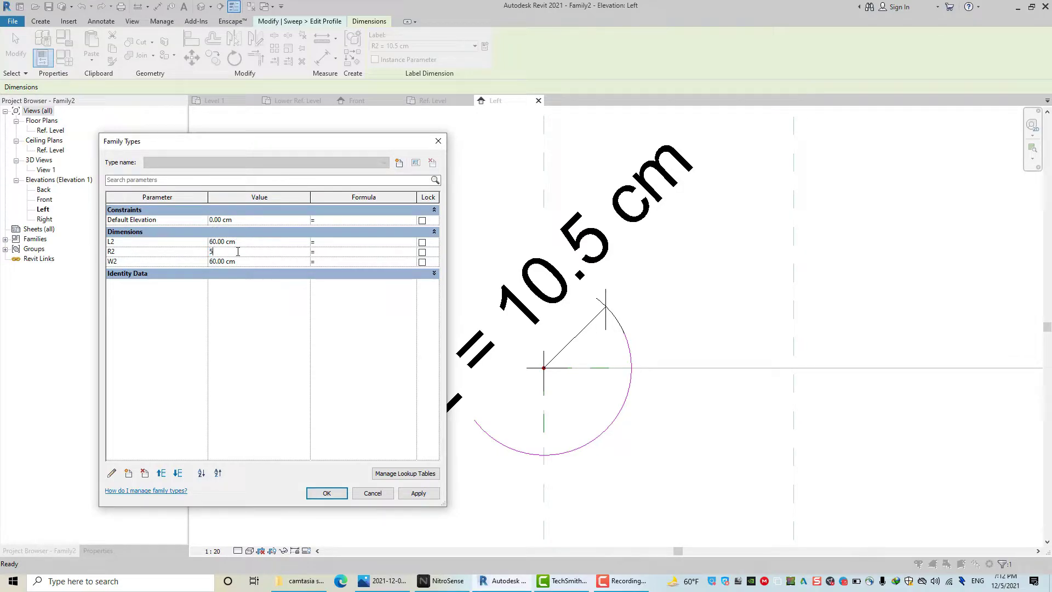
{"action": "left_click", "coordinate": [330, 495]}
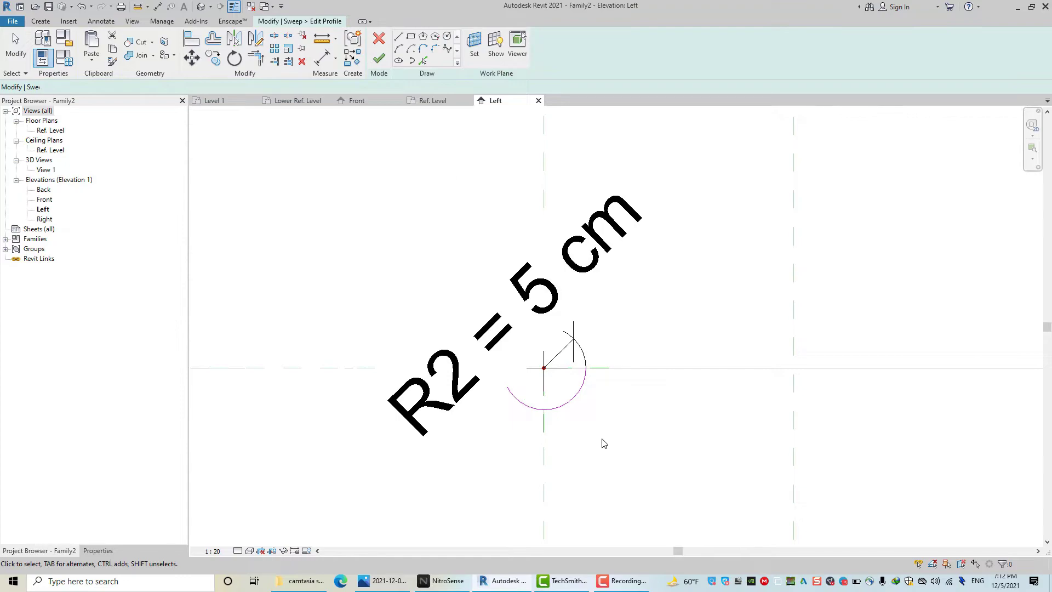
Step: Finish the profile and sweep, check the 3D view, then open the Front elevation
{"action": "left_click", "coordinate": [610, 447]}
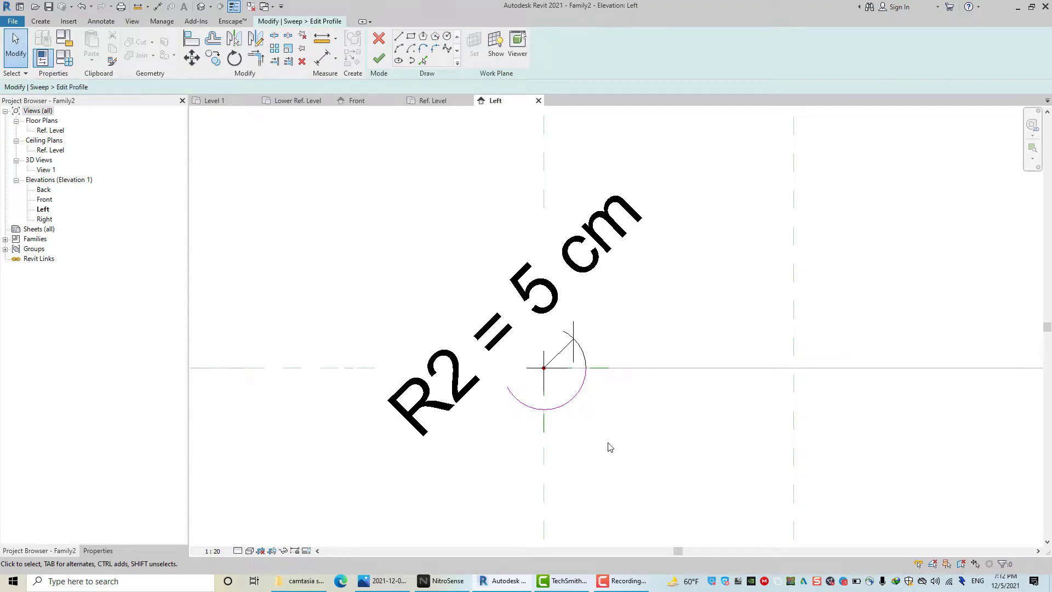
{"action": "left_click", "coordinate": [380, 60]}
{"action": "left_click", "coordinate": [403, 57]}
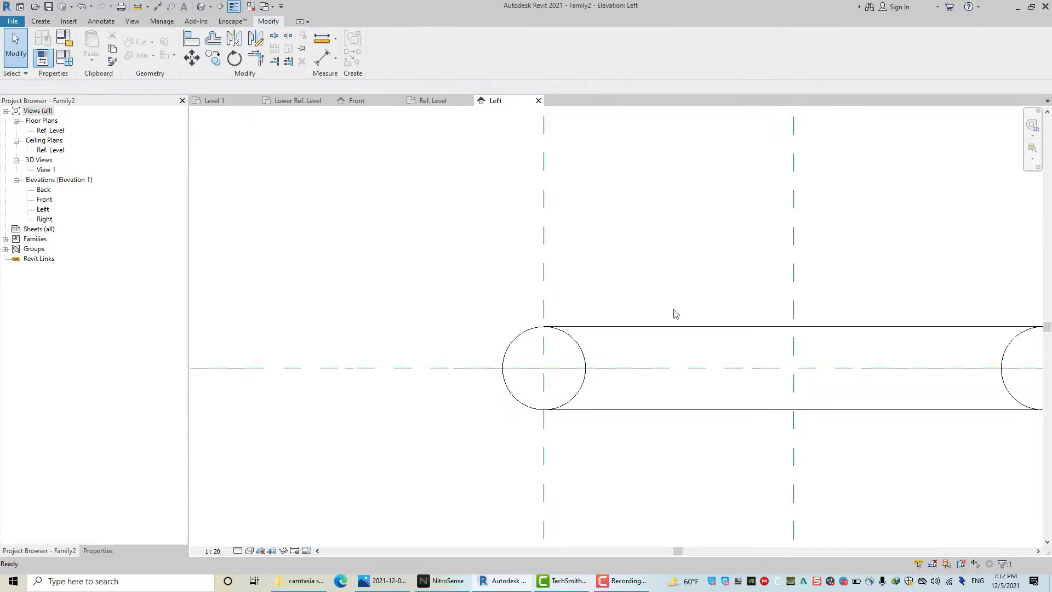
{"action": "scroll", "coordinate": [615, 267], "scroll_direction": "down", "scroll_amount": 3}
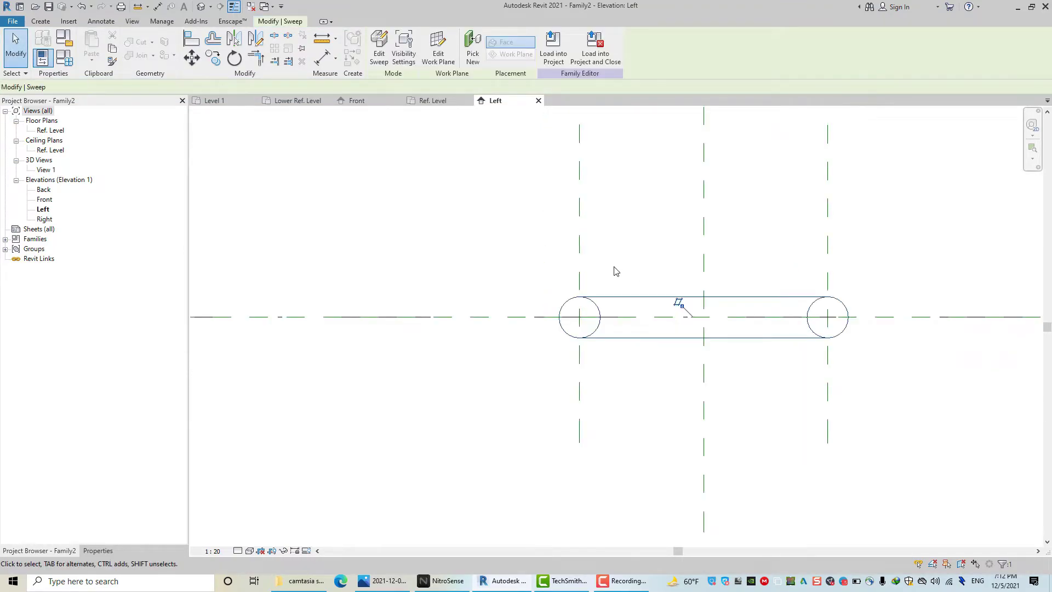
{"action": "left_click", "coordinate": [202, 9]}
{"action": "scroll", "coordinate": [576, 328], "scroll_direction": "down", "scroll_amount": 2}
{"action": "scroll", "coordinate": [500, 358], "scroll_direction": "up", "scroll_amount": 2}
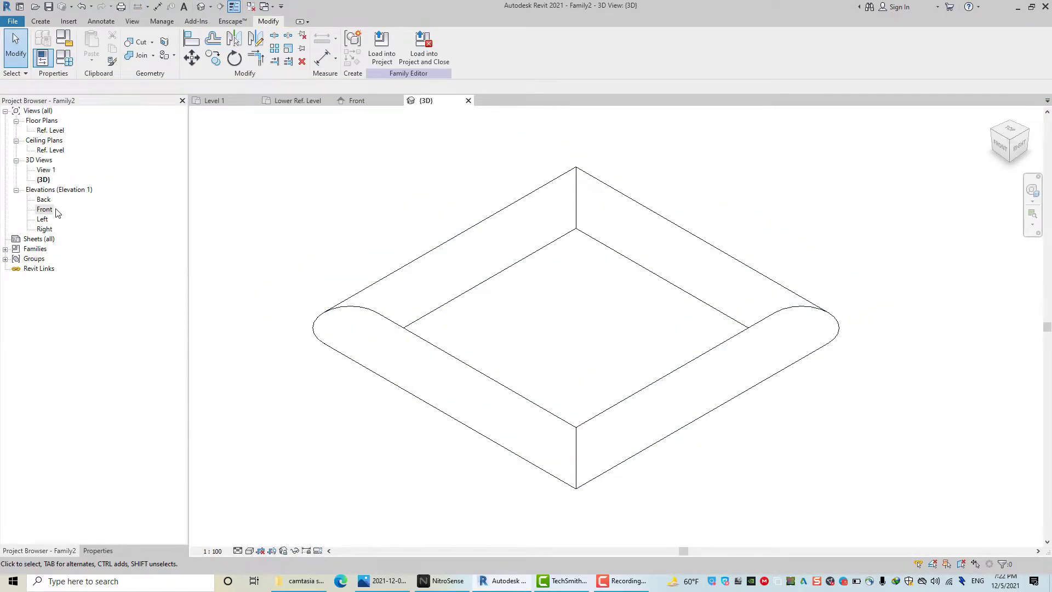
{"action": "double_click", "coordinate": [44, 211]}
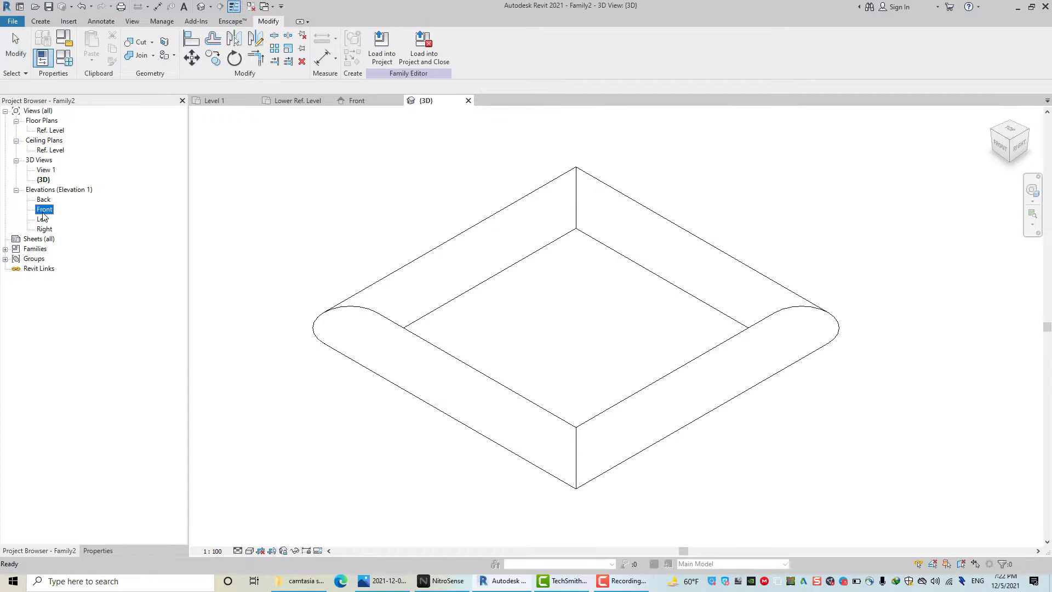
Step: Draw a horizontal reference plane above the frame in Front elevation, then open the Ref. Level plan
{"action": "left_click", "coordinate": [39, 21]}
{"action": "left_click", "coordinate": [624, 47]}
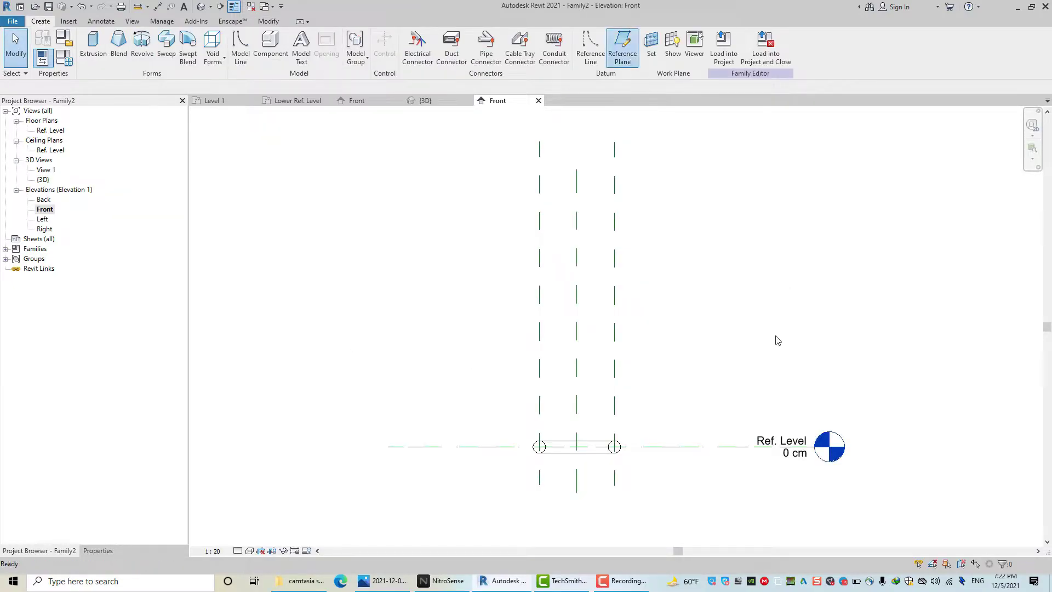
{"action": "left_click", "coordinate": [816, 346]}
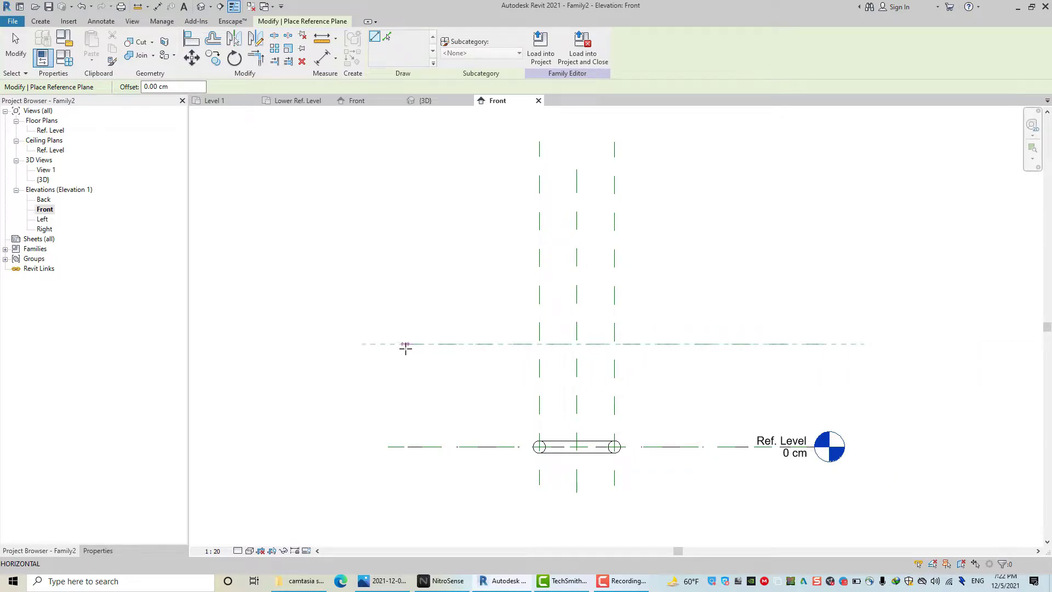
{"action": "left_click", "coordinate": [405, 345]}
{"action": "key", "text": "Escape"}
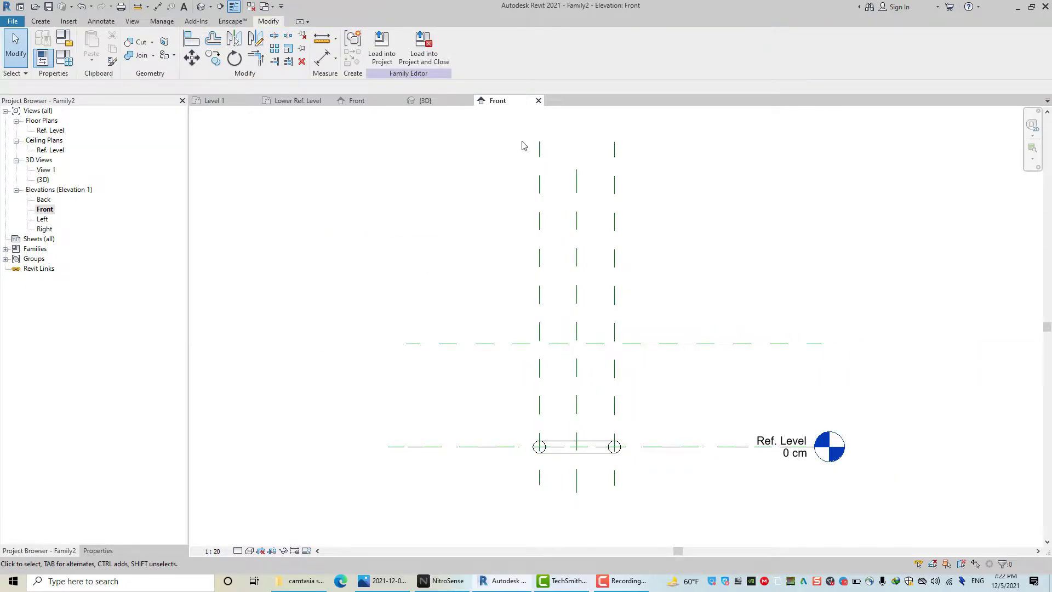
{"action": "double_click", "coordinate": [60, 132]}
Step: Set the work plane to the right vertical reference plane
{"action": "scroll", "coordinate": [701, 306], "scroll_direction": "up", "scroll_amount": 5}
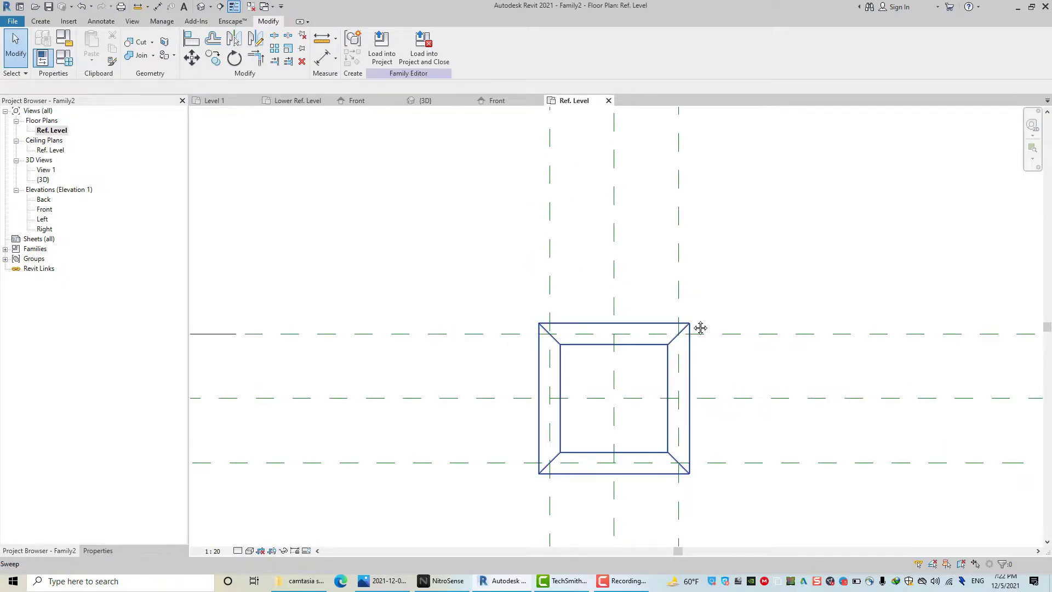
{"action": "middle_click_drag", "start_coordinate": [699, 329], "coordinate": [639, 265]}
{"action": "left_click", "coordinate": [40, 21]}
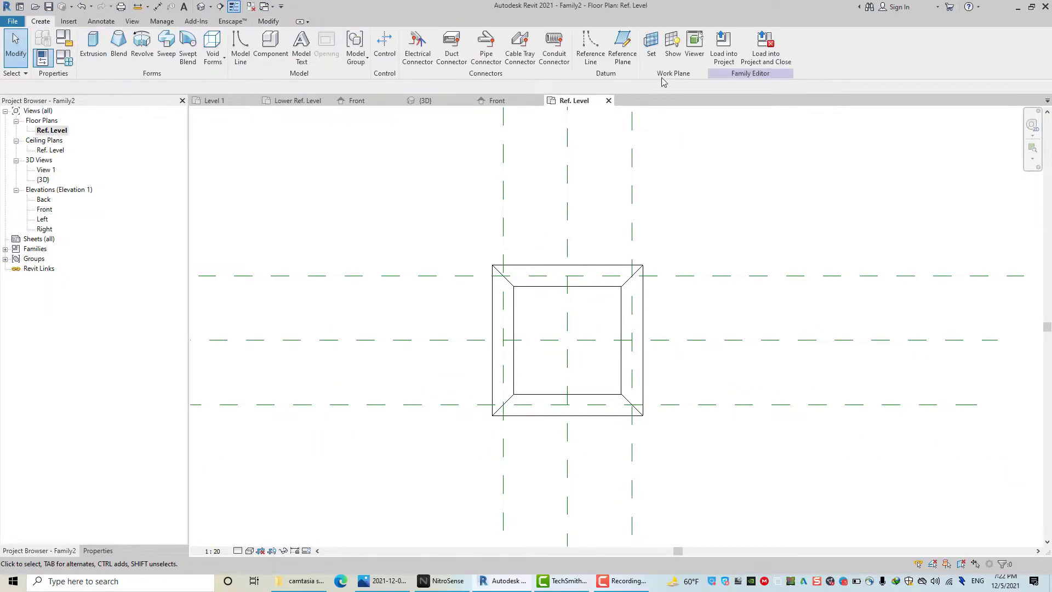
{"action": "left_click", "coordinate": [651, 53]}
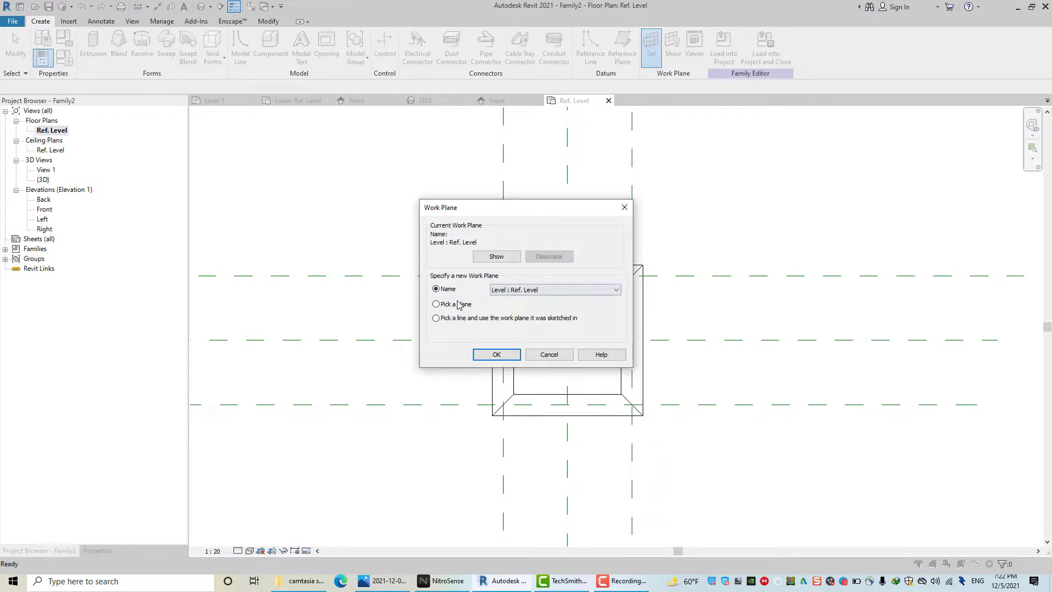
{"action": "left_click", "coordinate": [483, 360]}
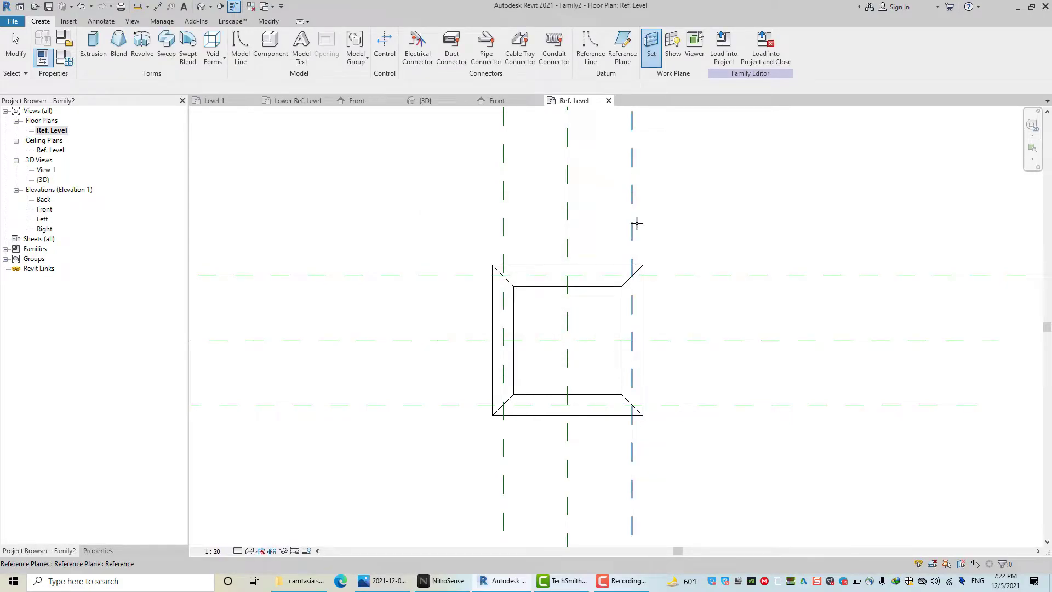
{"action": "left_click", "coordinate": [629, 209]}
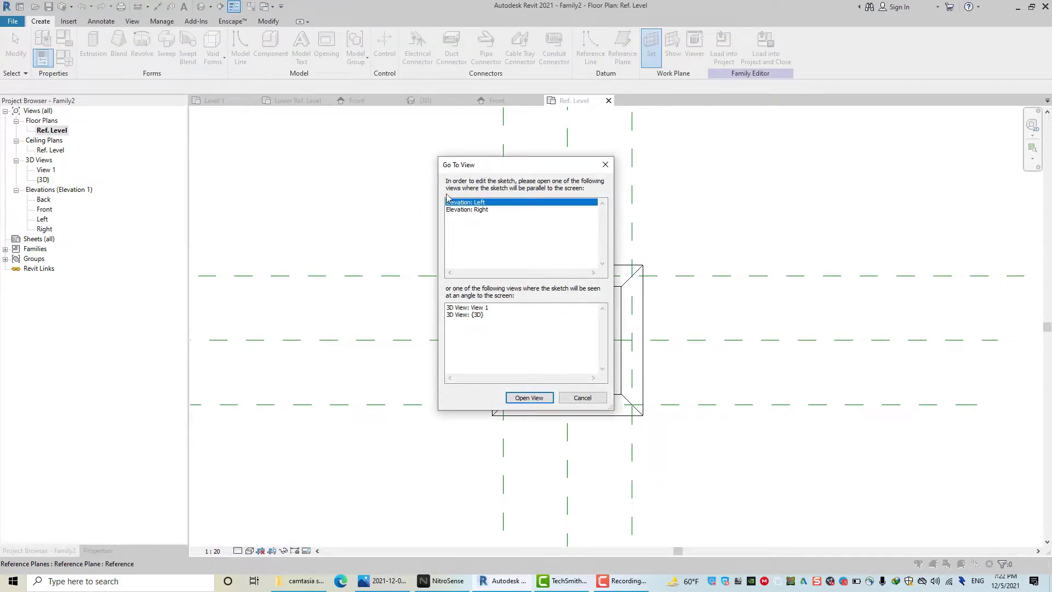
Step: Draw a reference line in the Left elevation from lower-right to upper-left intersection
{"action": "left_click", "coordinate": [544, 398]}
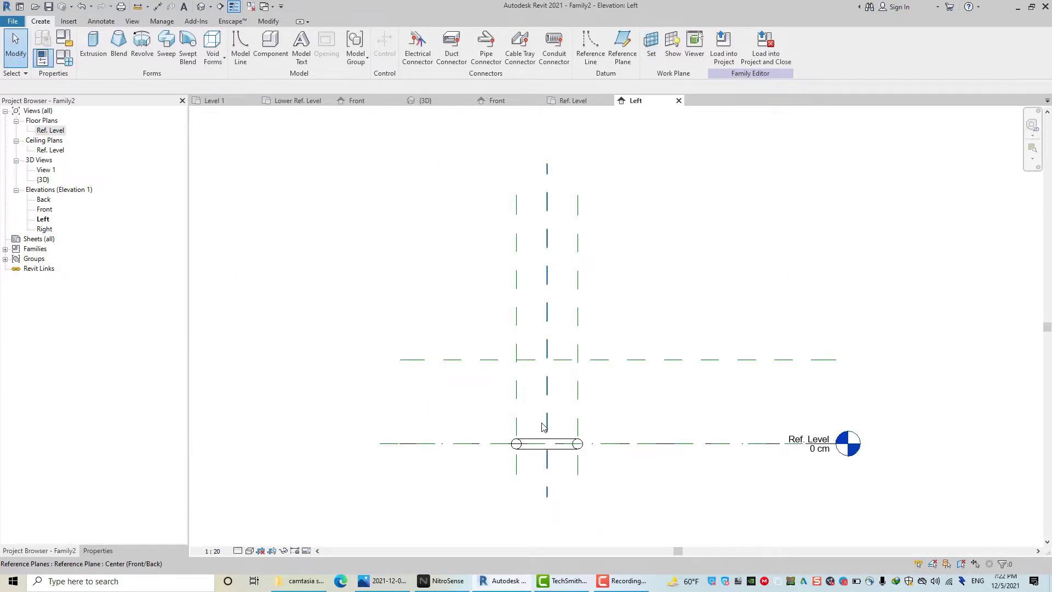
{"action": "middle_click_drag", "start_coordinate": [568, 395], "coordinate": [601, 392]}
{"action": "left_click", "coordinate": [591, 46]}
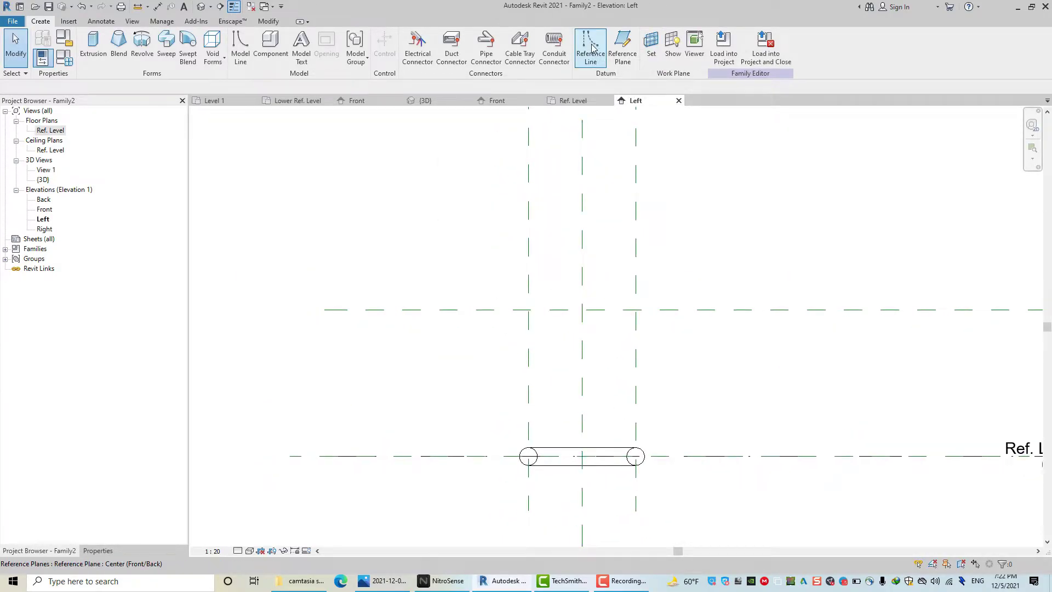
{"action": "left_click", "coordinate": [635, 456]}
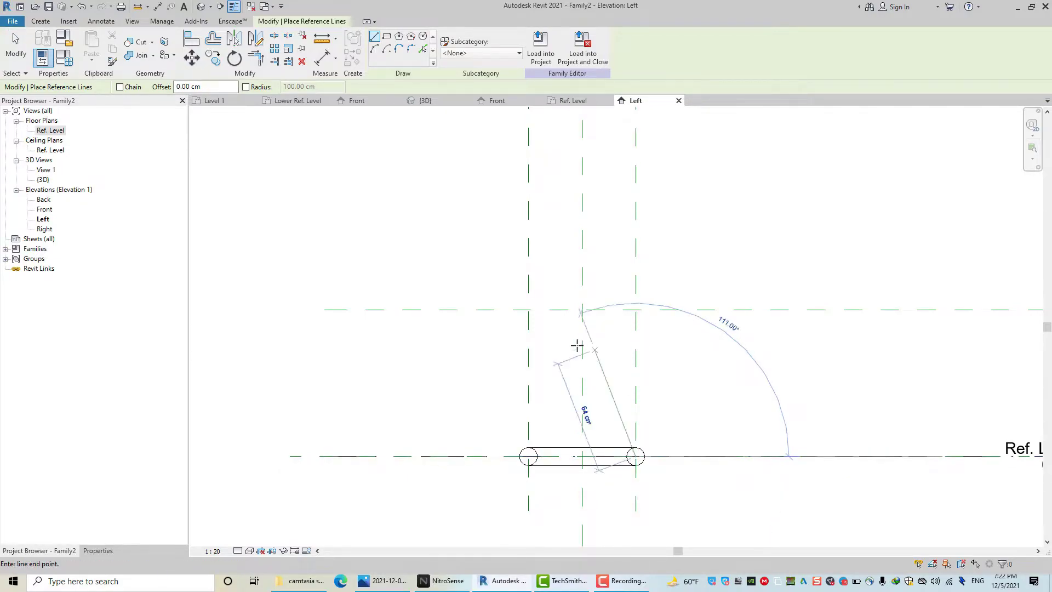
{"action": "left_click", "coordinate": [527, 311]}
{"action": "right_click", "coordinate": [385, 235]}
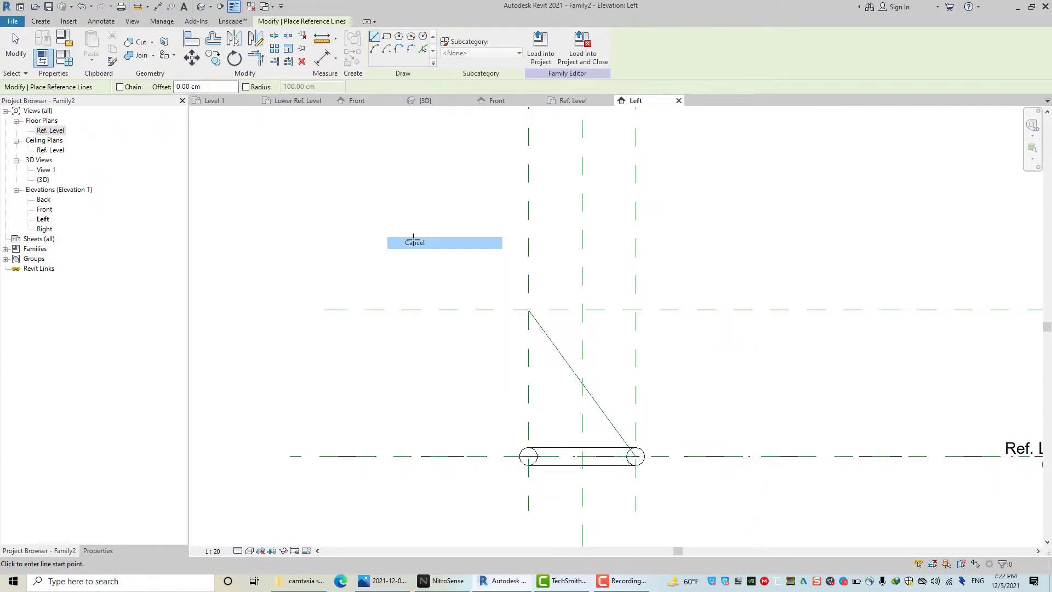
{"action": "left_click", "coordinate": [422, 242]}
{"action": "scroll", "coordinate": [456, 301], "scroll_direction": "up", "scroll_amount": 2}
{"action": "middle_click_drag", "start_coordinate": [520, 327], "coordinate": [491, 257]}
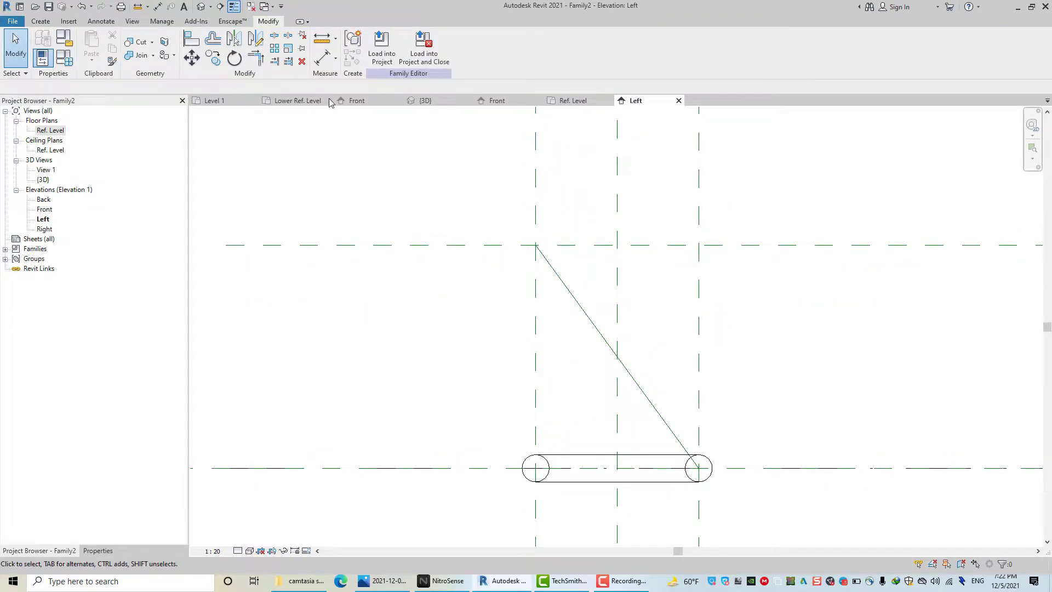
Step: Align the diagonal line to the left vertical plane and its top end to the top plane
{"action": "left_click", "coordinate": [42, 22]}
{"action": "left_click", "coordinate": [269, 21]}
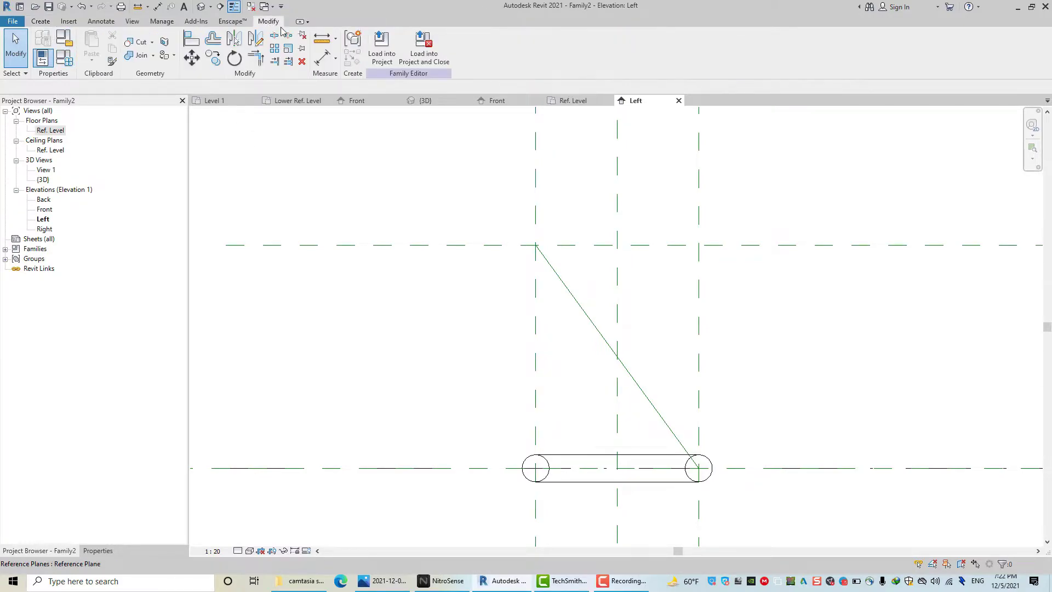
{"action": "left_click", "coordinate": [192, 40]}
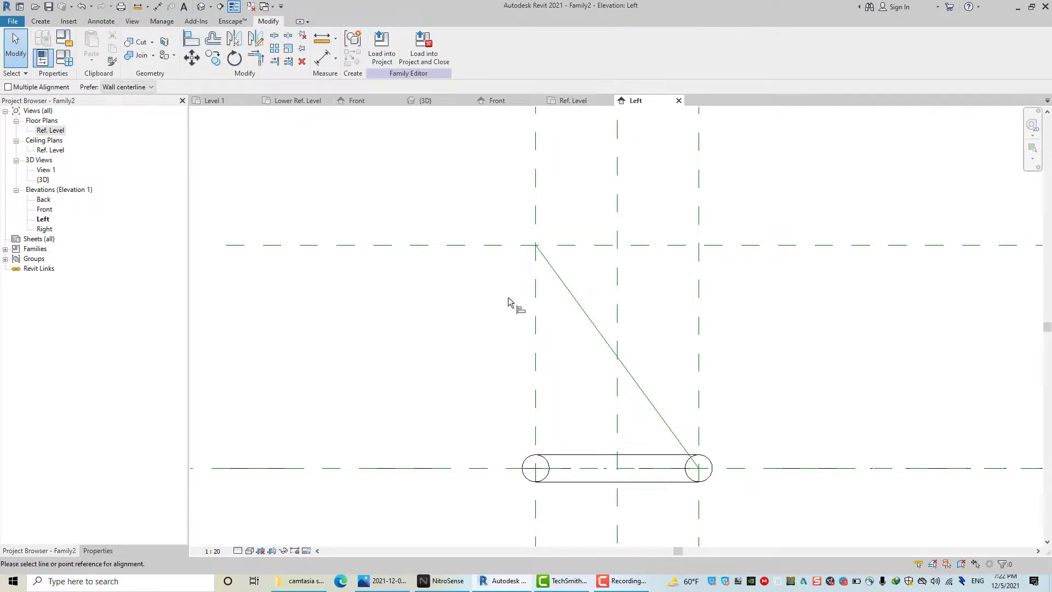
{"action": "left_click", "coordinate": [537, 289]}
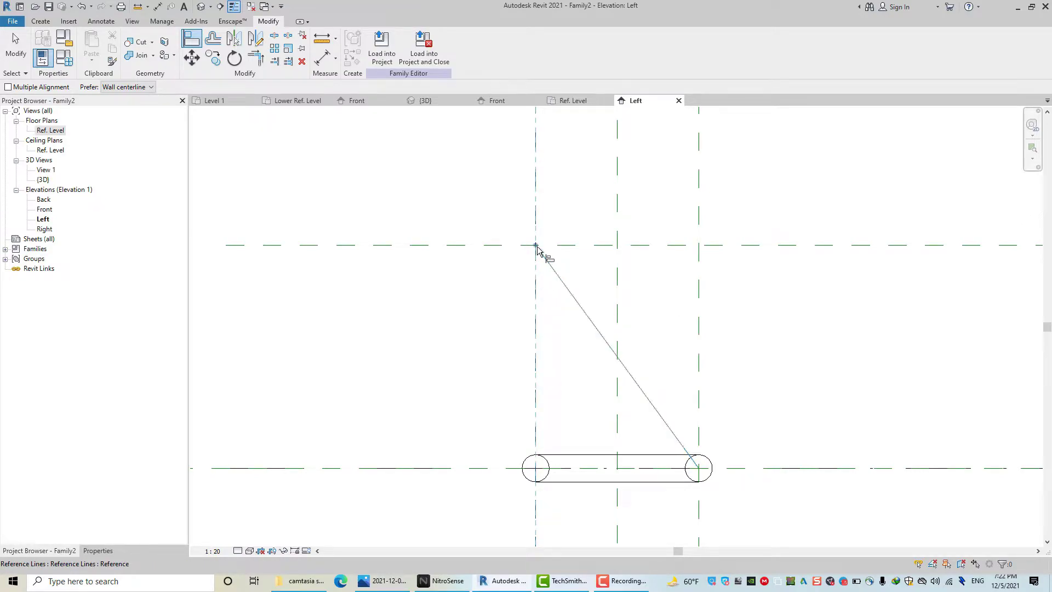
{"action": "left_click", "coordinate": [537, 250]}
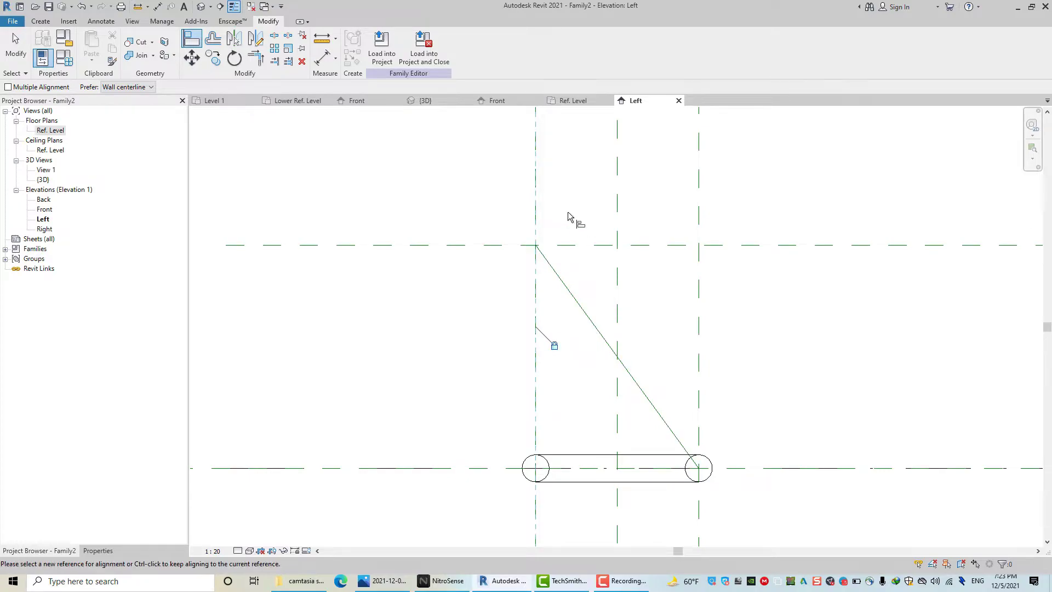
{"action": "left_click", "coordinate": [570, 245]}
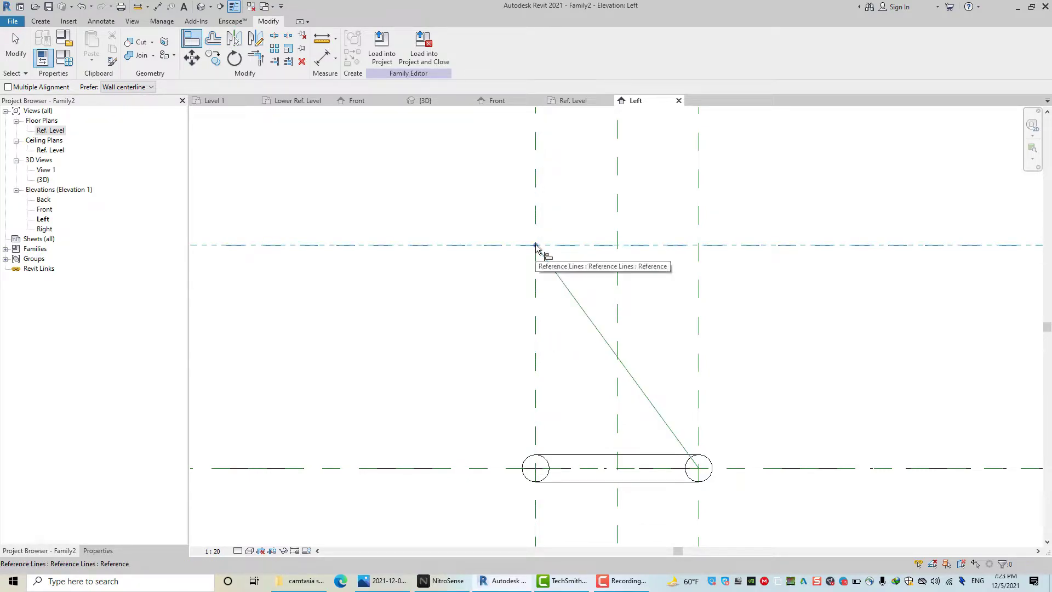
{"action": "left_click", "coordinate": [537, 246]}
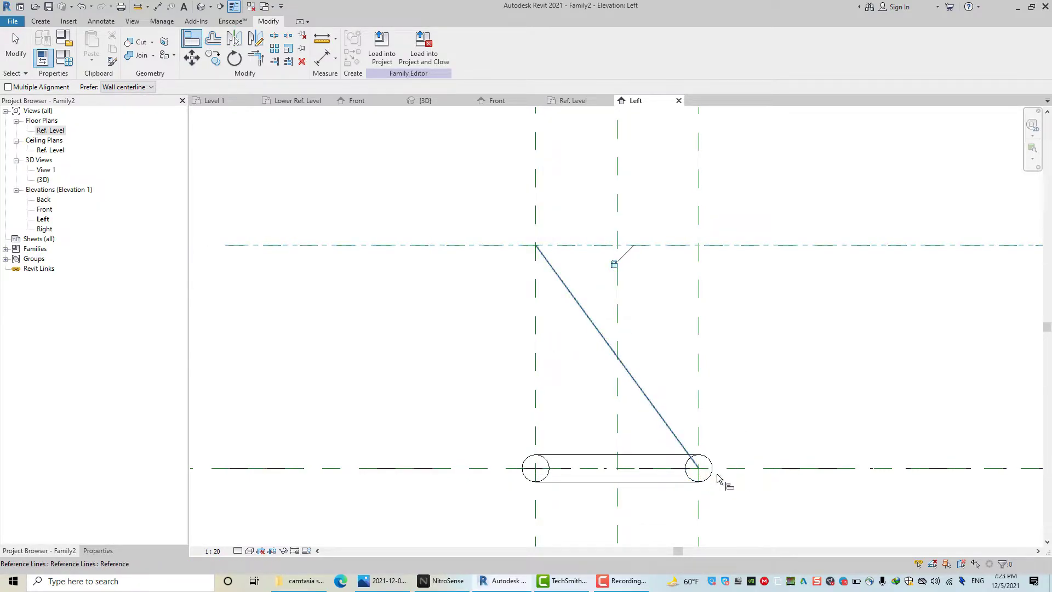
Step: Align the line's lower end to the bottom and right reference planes
{"action": "left_click", "coordinate": [745, 470]}
{"action": "left_click", "coordinate": [699, 474]}
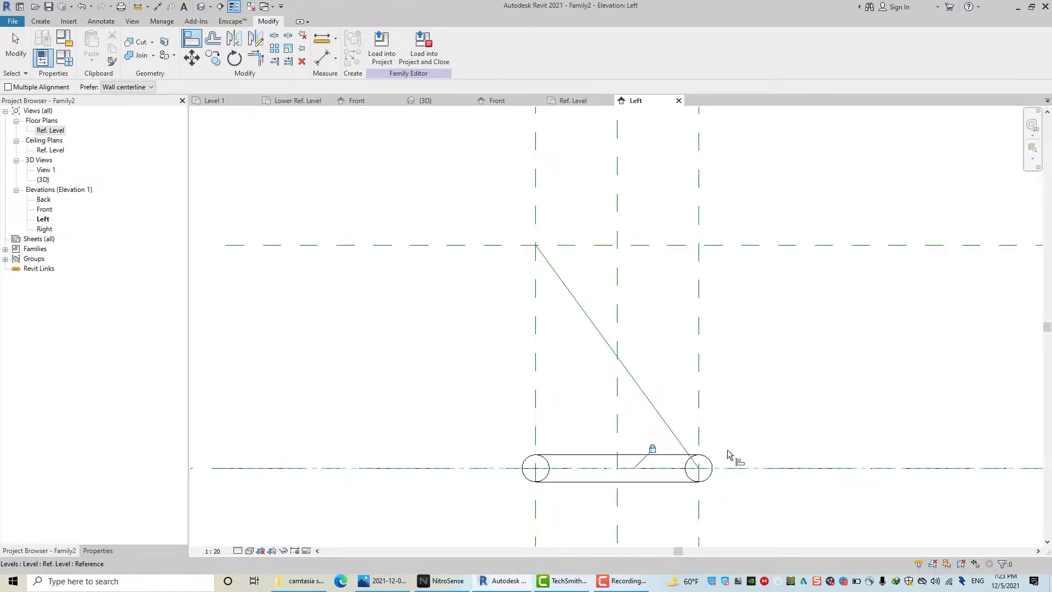
{"action": "left_click", "coordinate": [703, 471]}
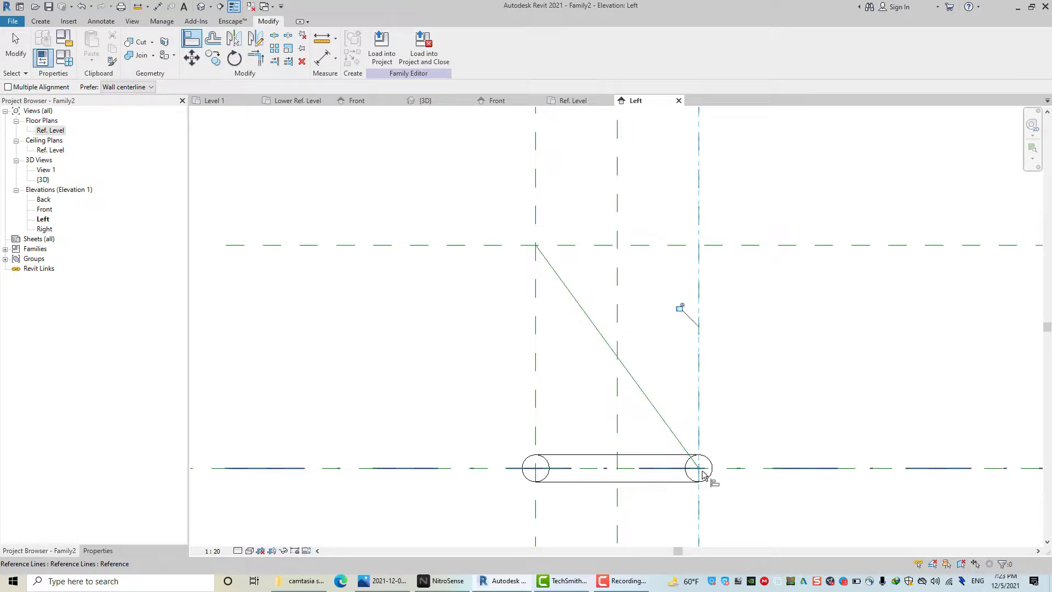
{"action": "right_click", "coordinate": [638, 295]}
{"action": "left_click", "coordinate": [674, 303]}
{"action": "middle_click_drag", "start_coordinate": [682, 315], "coordinate": [627, 277]}
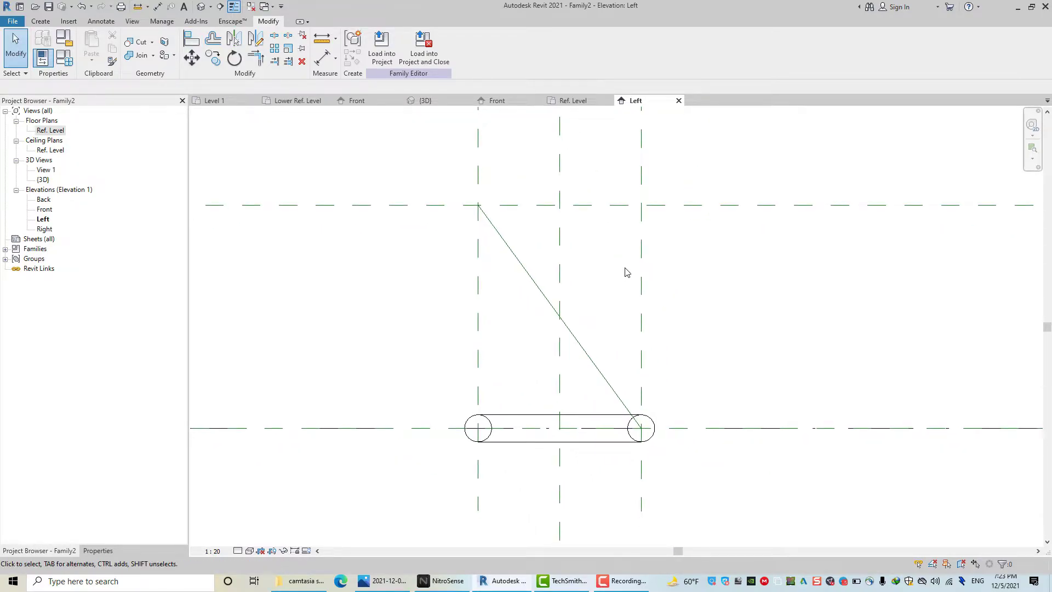
Step: From the Ref. Level plan, set the work plane to the bottom reference plane and open Back elevation
{"action": "left_click", "coordinate": [573, 101]}
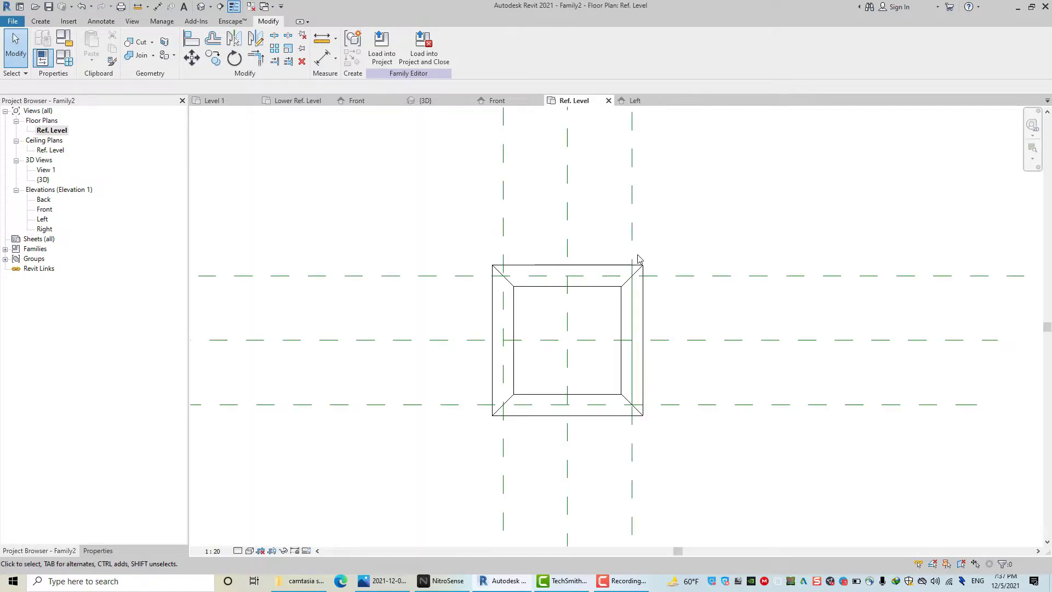
{"action": "left_click", "coordinate": [39, 22]}
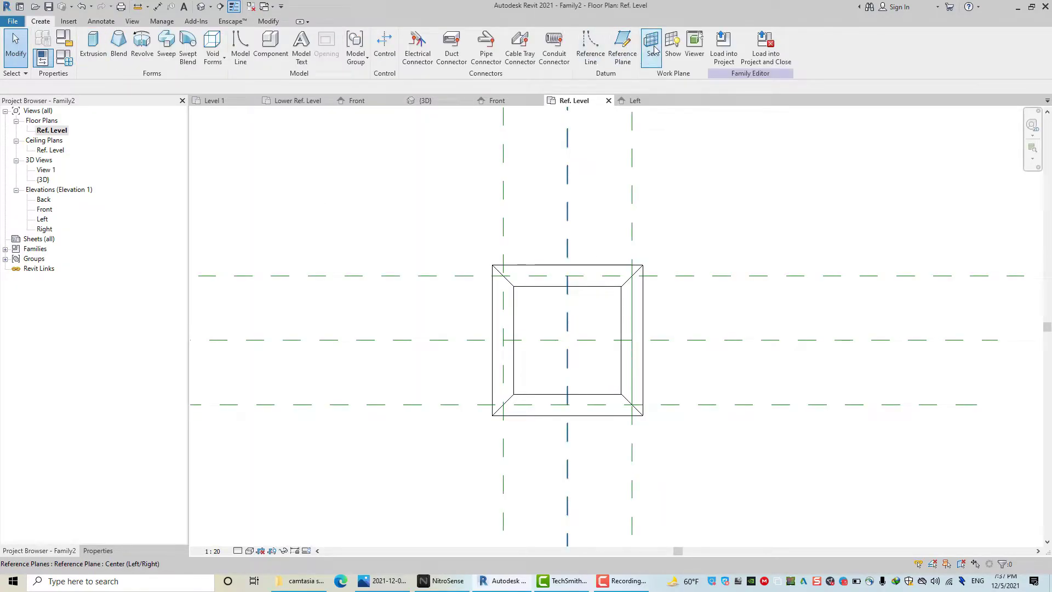
{"action": "left_click", "coordinate": [598, 334]}
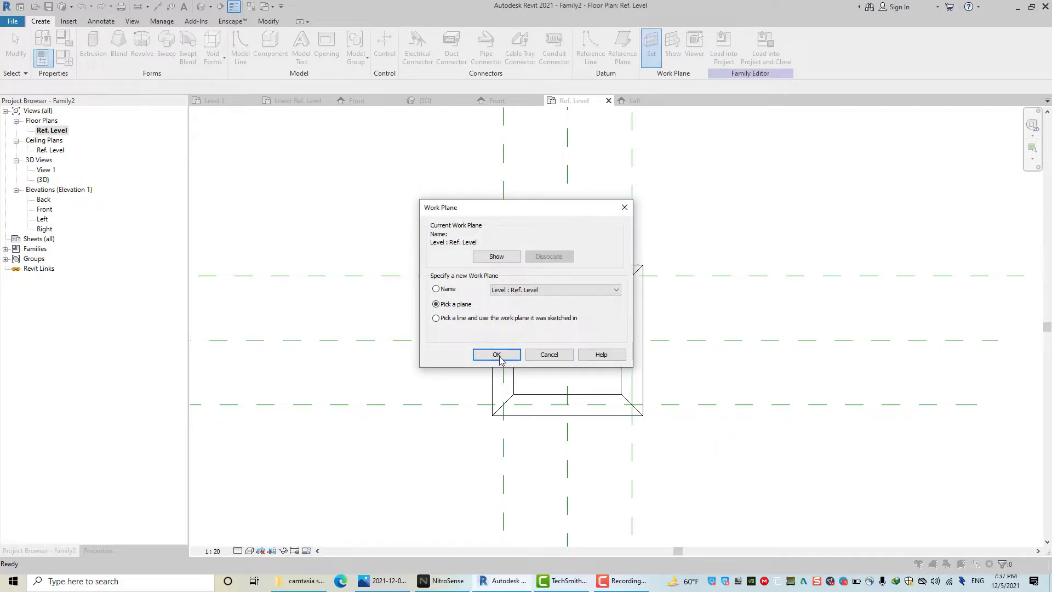
{"action": "left_click", "coordinate": [496, 355]}
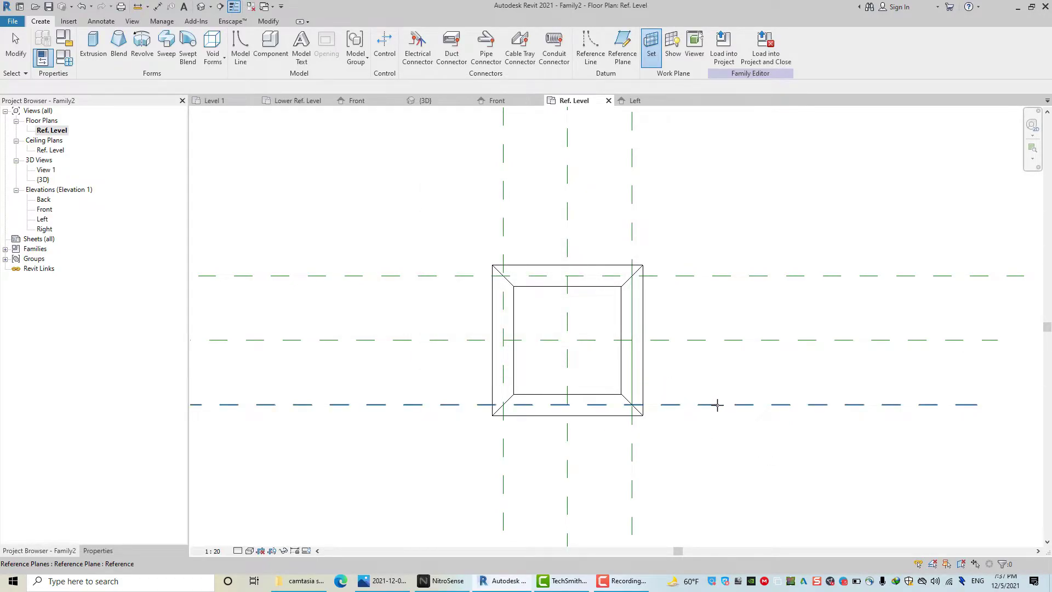
{"action": "left_click", "coordinate": [717, 404]}
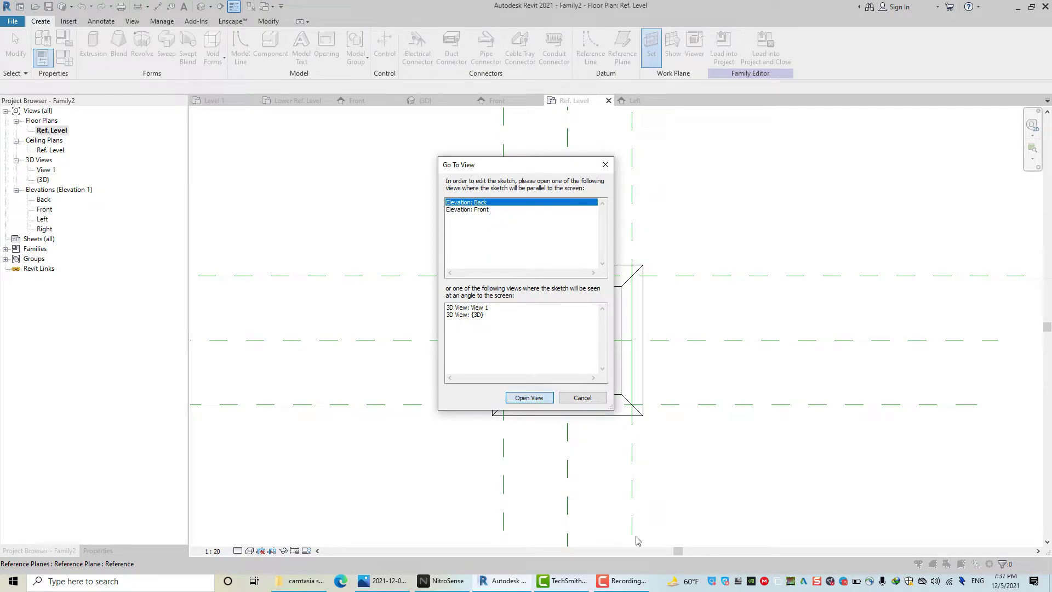
{"action": "key", "text": "Return"}
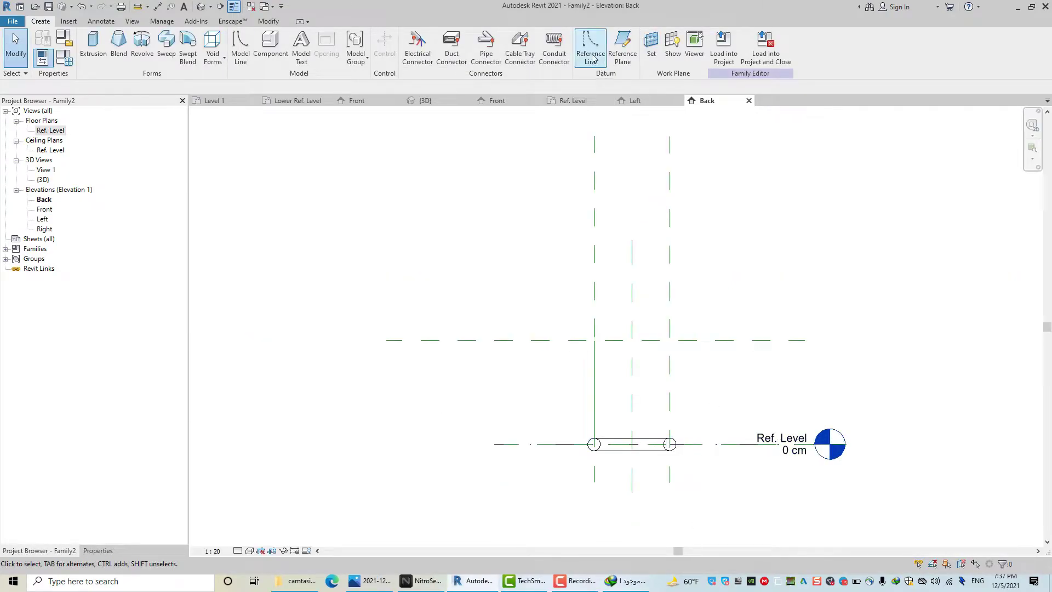
Step: Draw a diagonal reference line from the lower-right to the upper-left intersection
{"action": "left_click", "coordinate": [592, 59]}
{"action": "scroll", "coordinate": [690, 404], "scroll_direction": "up", "scroll_amount": 2}
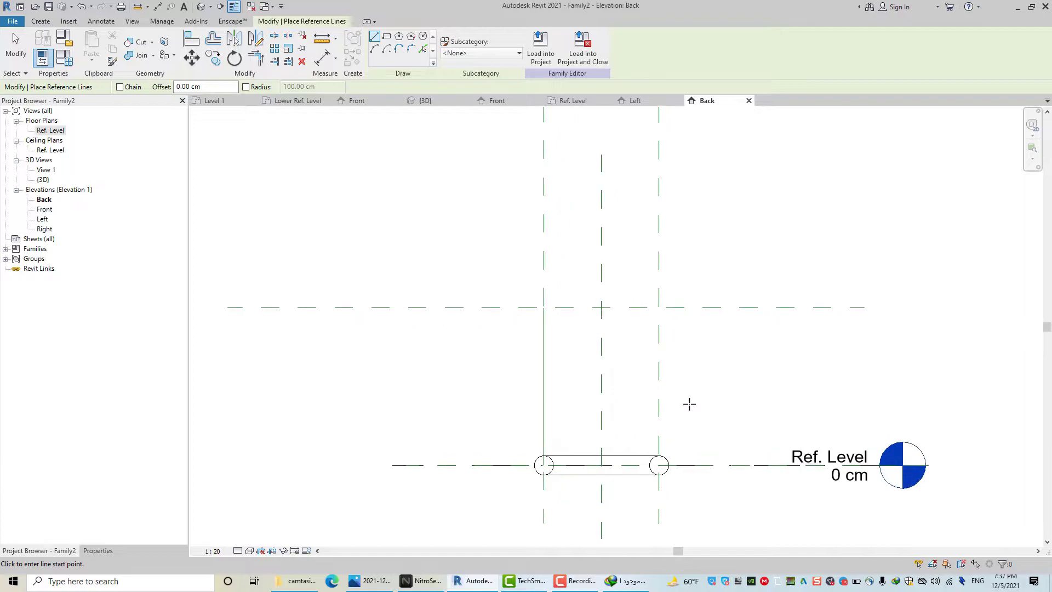
{"action": "scroll", "coordinate": [689, 404], "scroll_direction": "up", "scroll_amount": 1}
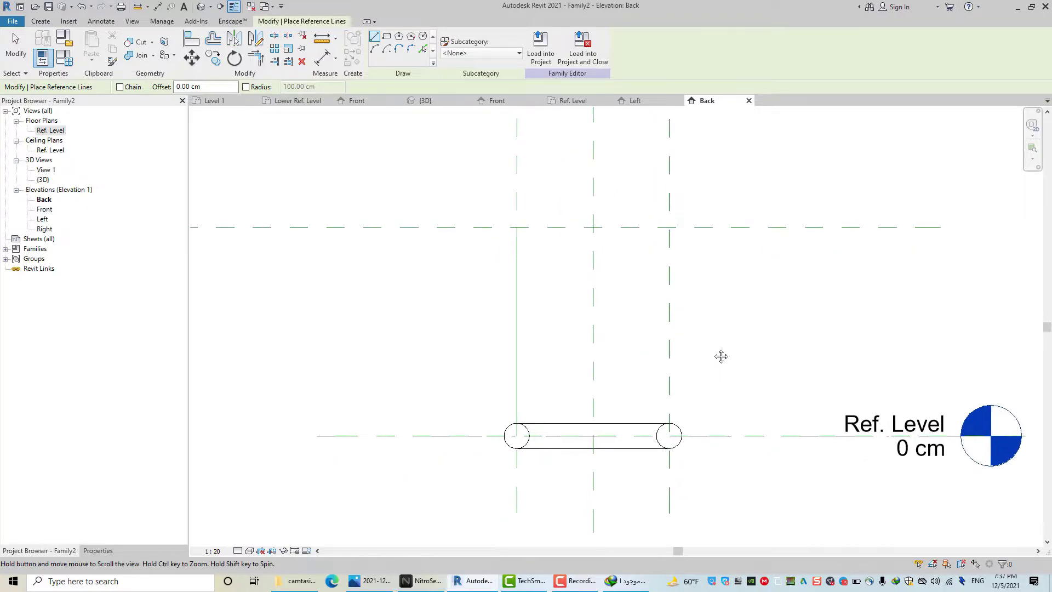
{"action": "left_click", "coordinate": [673, 429]}
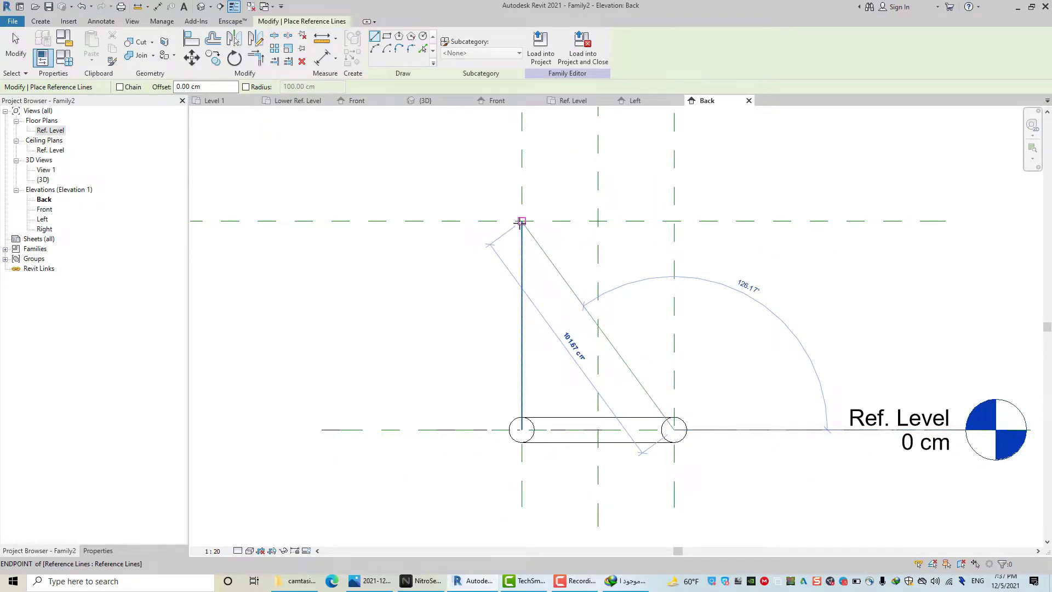
{"action": "left_click", "coordinate": [522, 220]}
{"action": "key", "text": "Escape"}
{"action": "key", "text": "Escape"}
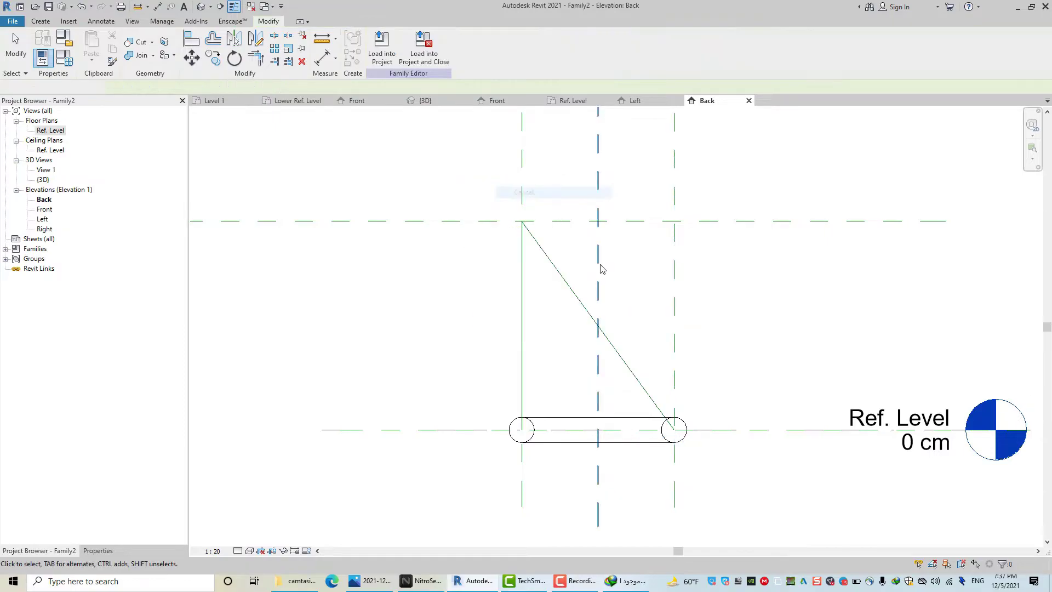
{"action": "middle_click_drag", "start_coordinate": [599, 265], "coordinate": [563, 240]}
Step: Align the second diagonal line's top end to the left vertical and upper horizontal reference planes
{"action": "left_click", "coordinate": [189, 48]}
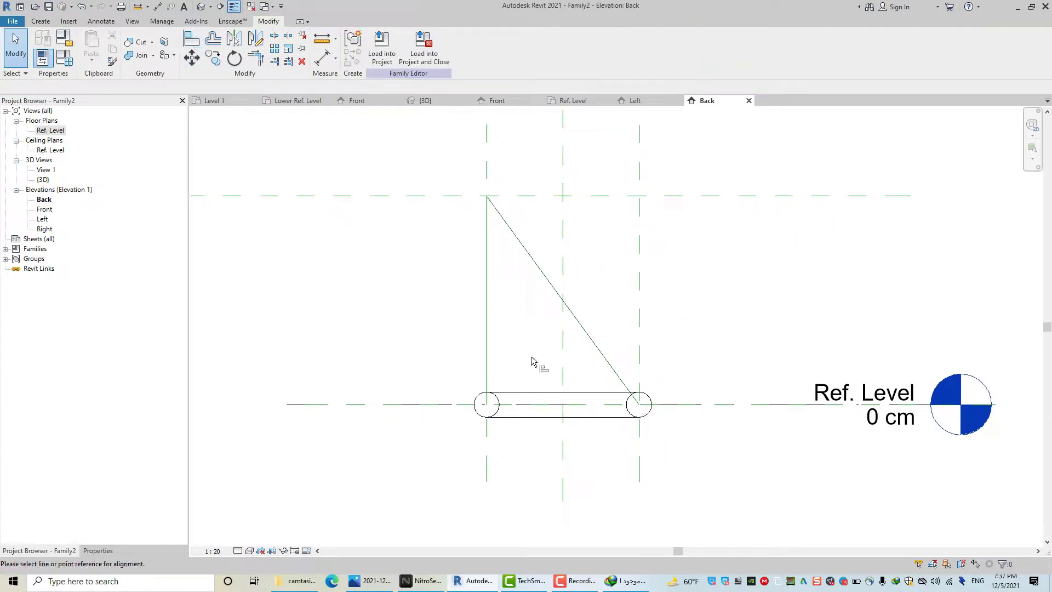
{"action": "left_click", "coordinate": [486, 175]}
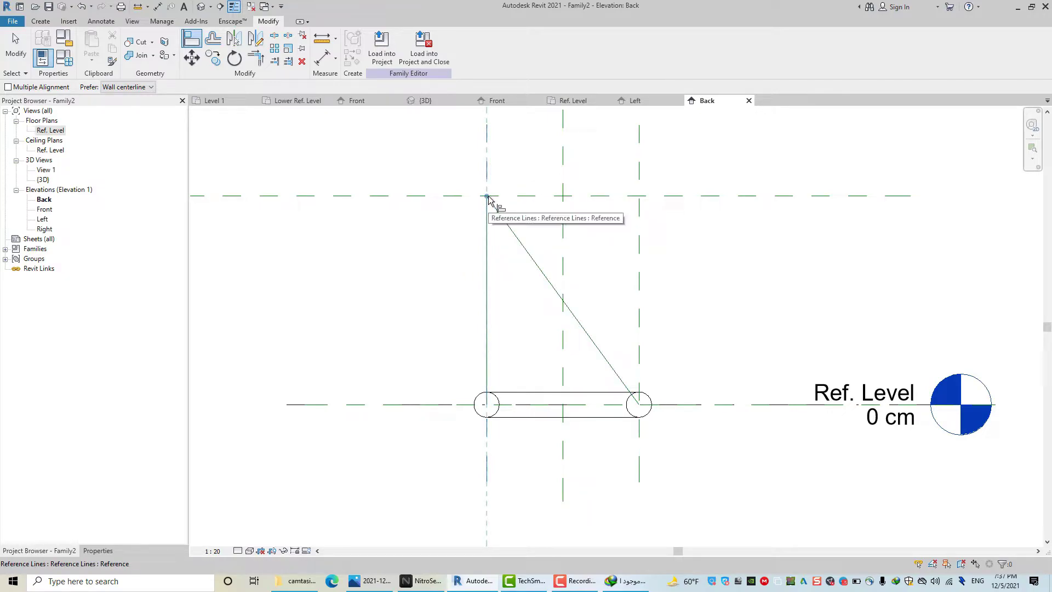
{"action": "left_click", "coordinate": [488, 197]}
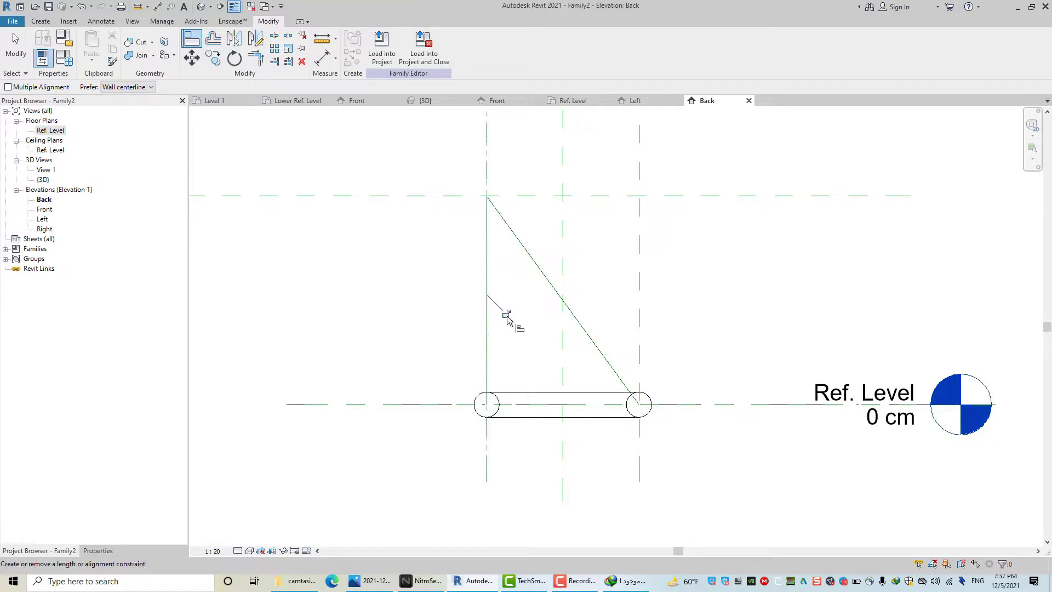
{"action": "left_click", "coordinate": [486, 189]}
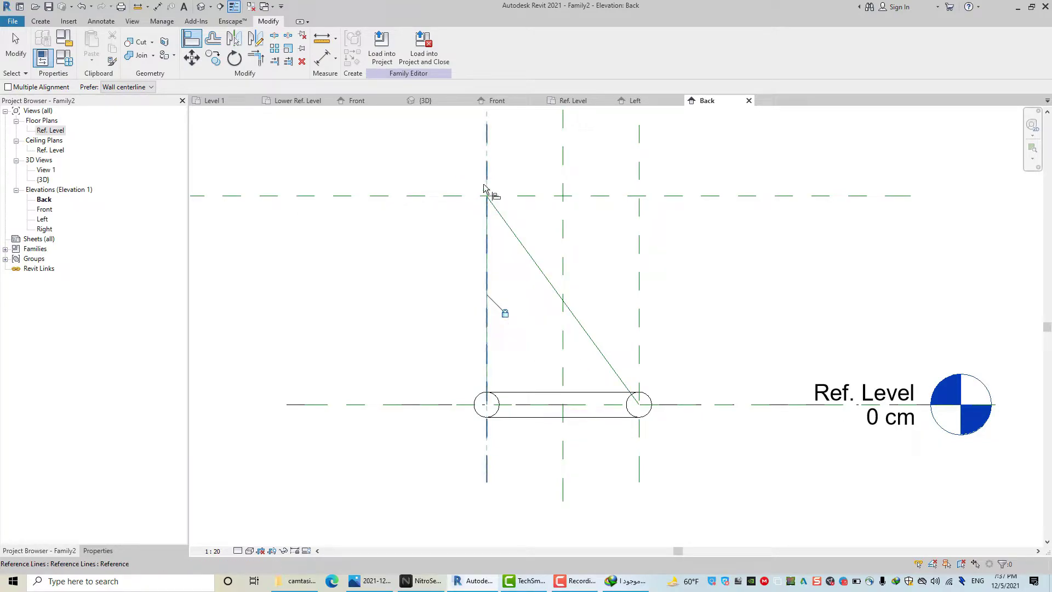
{"action": "left_click", "coordinate": [487, 197]}
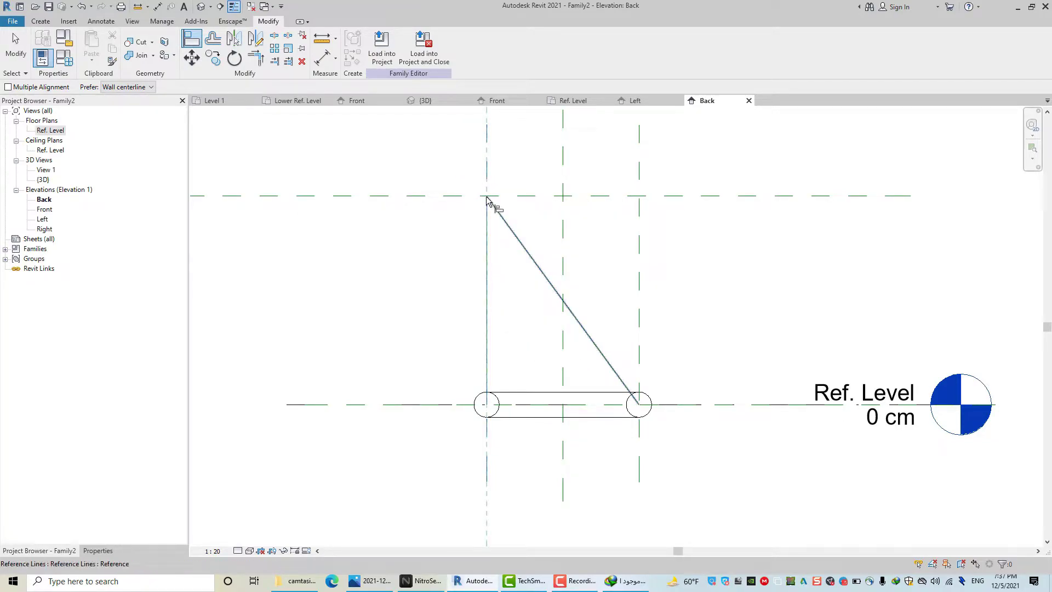
{"action": "left_click", "coordinate": [487, 197]}
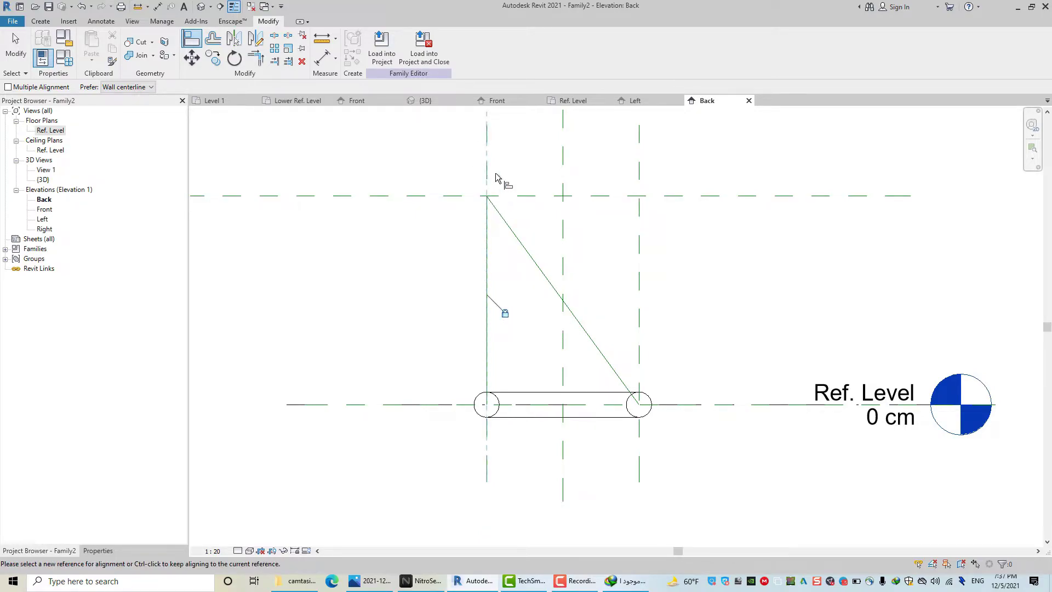
{"action": "left_click", "coordinate": [519, 196]}
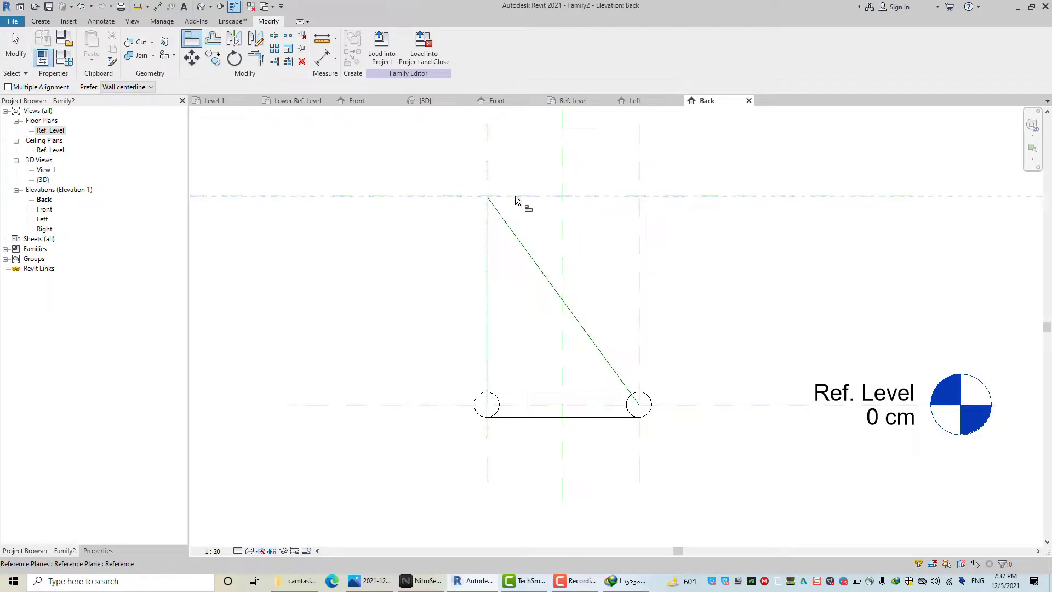
{"action": "left_click", "coordinate": [485, 198]}
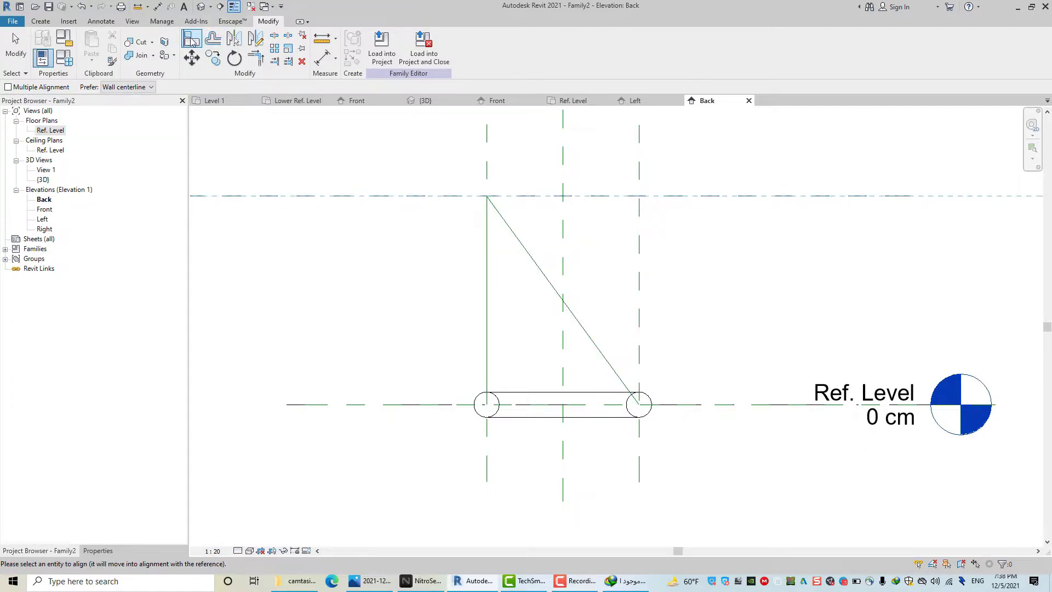
Step: Align and lock the diagonal's bottom end to Ref. Level, then open the Ref. Level floor plan
{"action": "left_click", "coordinate": [655, 406]}
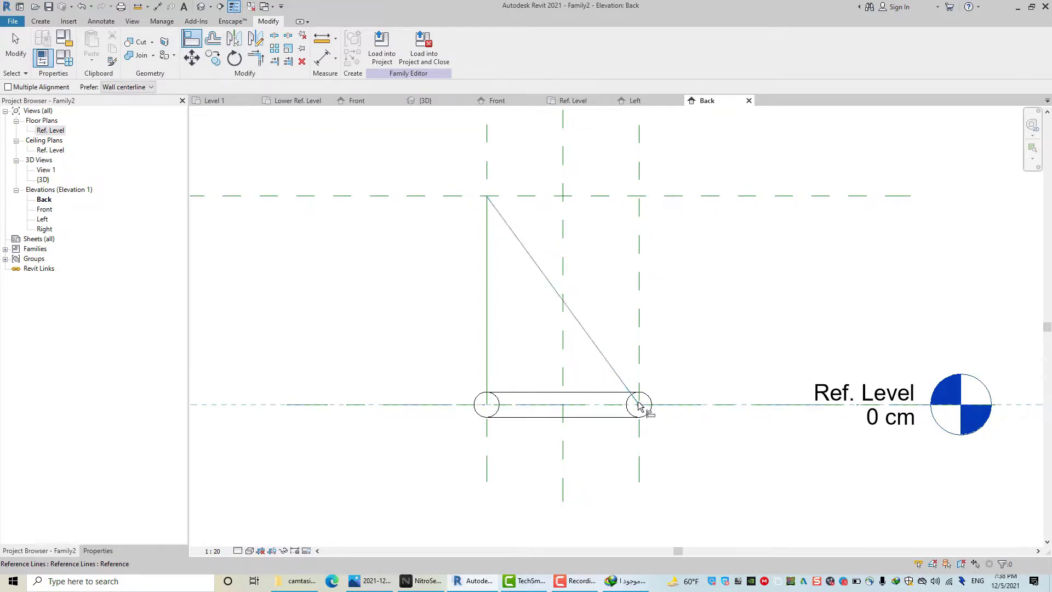
{"action": "left_click", "coordinate": [638, 405]}
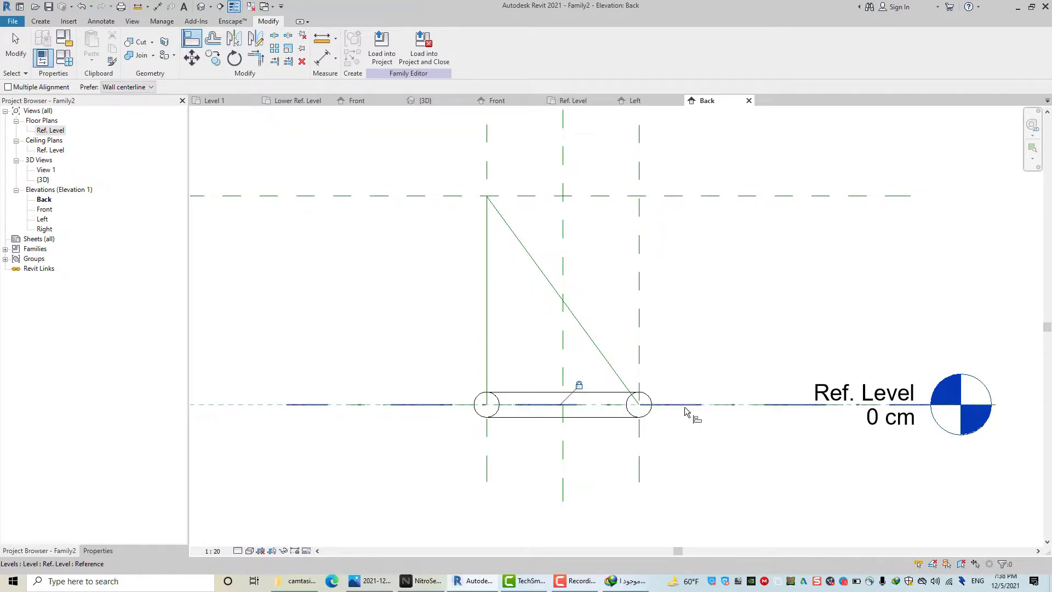
{"action": "left_click", "coordinate": [638, 409]}
{"action": "left_click", "coordinate": [1017, 556]}
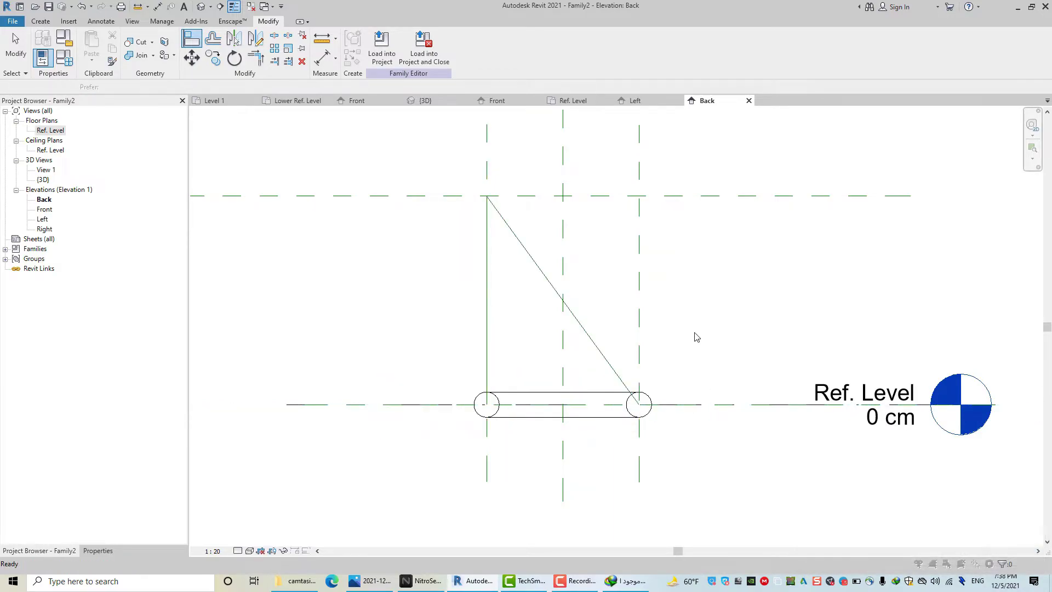
{"action": "right_click", "coordinate": [695, 307]}
{"action": "middle_click_drag", "start_coordinate": [691, 318], "coordinate": [685, 329]}
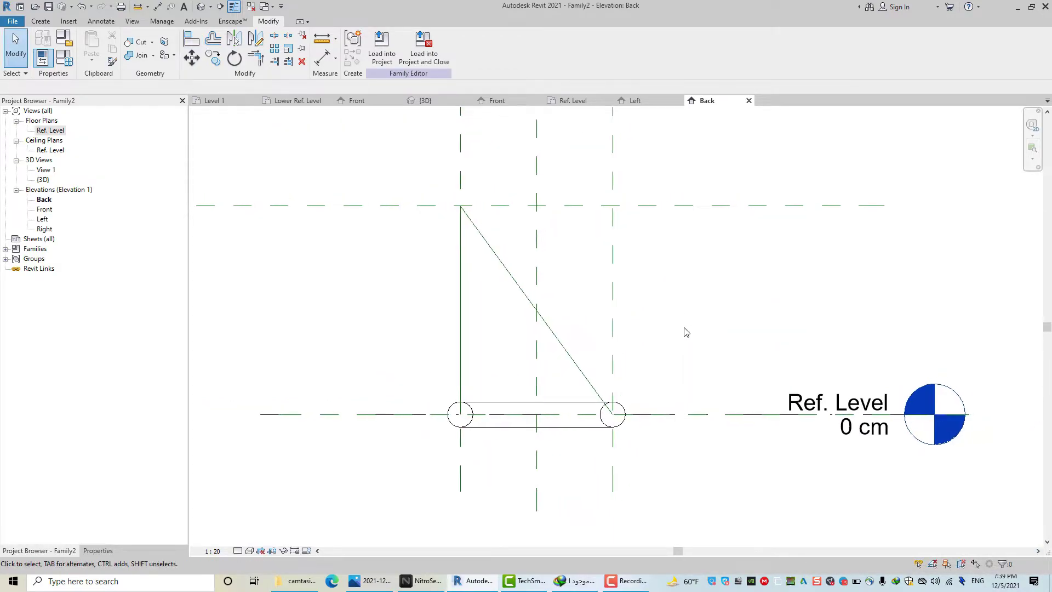
{"action": "left_click", "coordinate": [574, 100]}
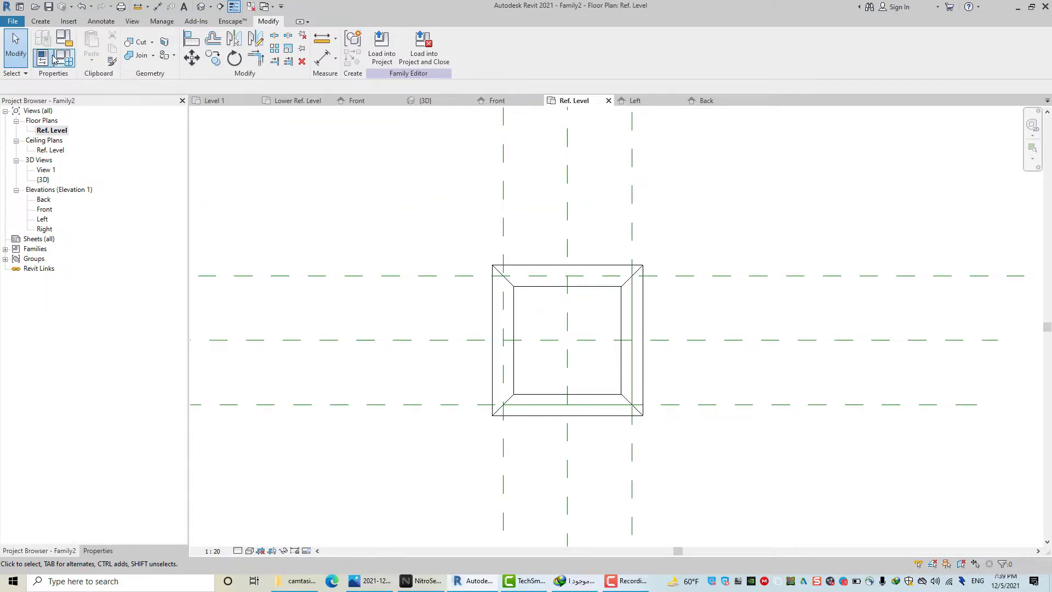
{"action": "left_click", "coordinate": [44, 23]}
Step: Pick the left vertical reference plane as the work plane and open Elevation: Left for sketching
{"action": "left_click", "coordinate": [651, 41]}
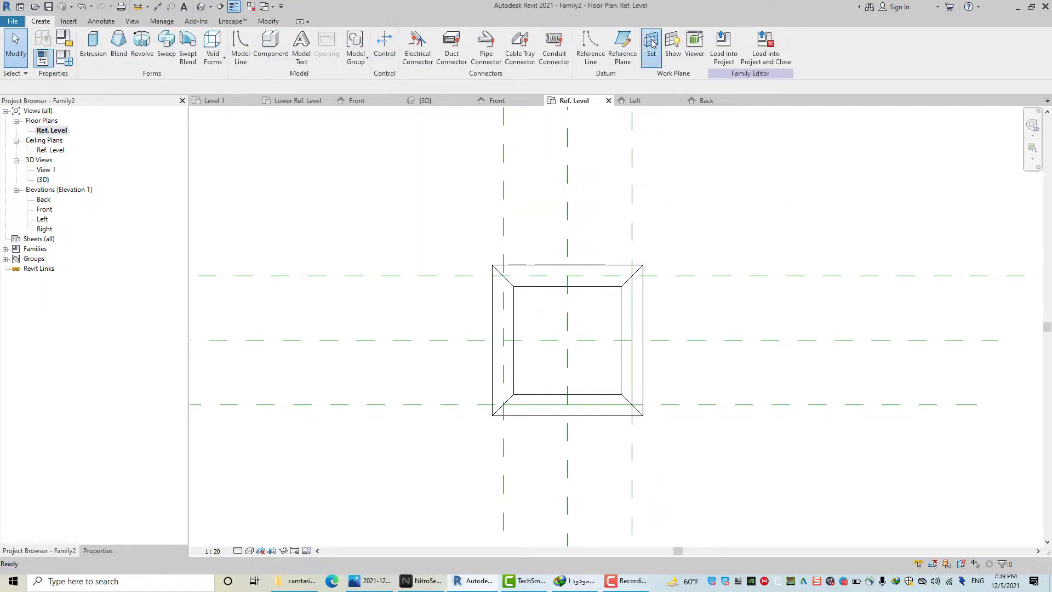
{"action": "left_click", "coordinate": [509, 356]}
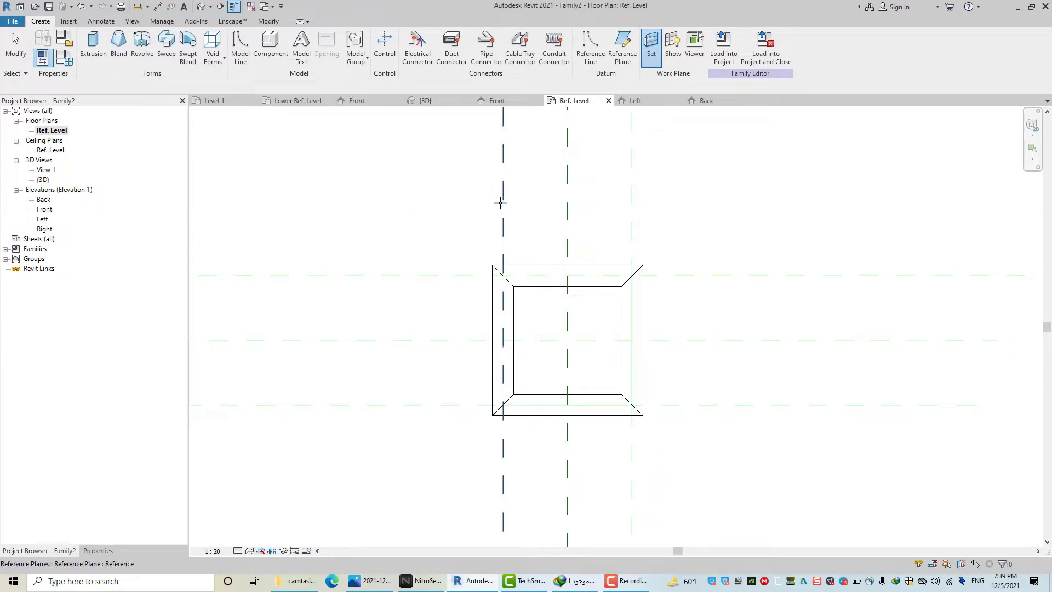
{"action": "left_click", "coordinate": [502, 203]}
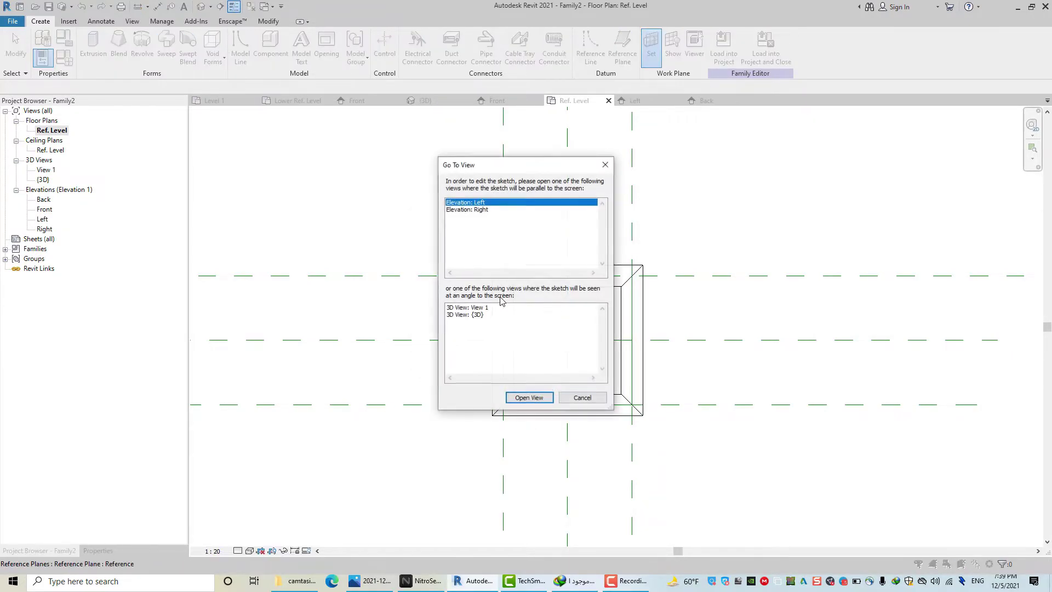
{"action": "left_click", "coordinate": [528, 397]}
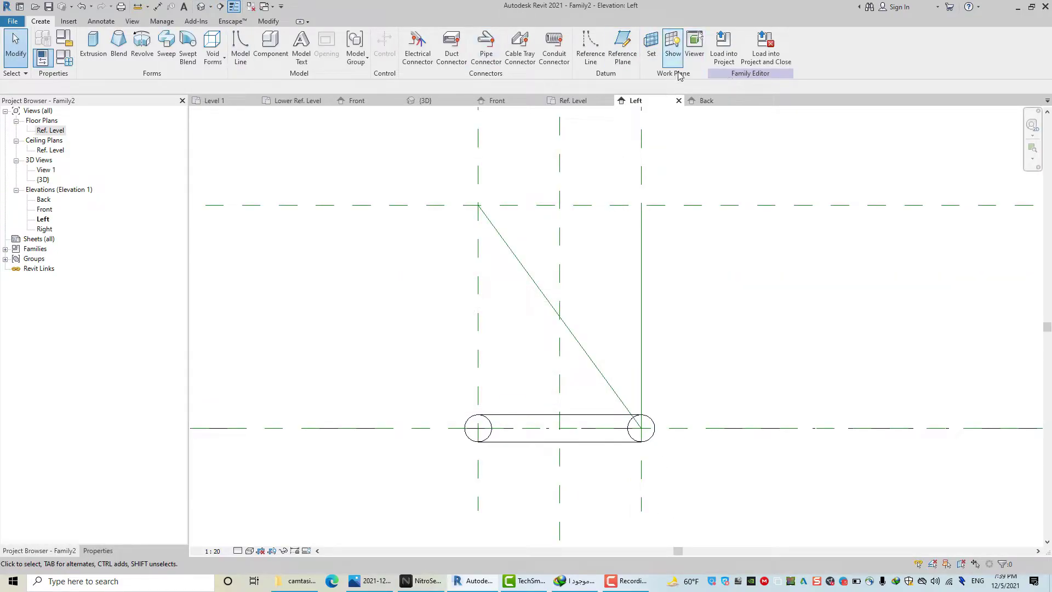
{"action": "left_click", "coordinate": [590, 46]}
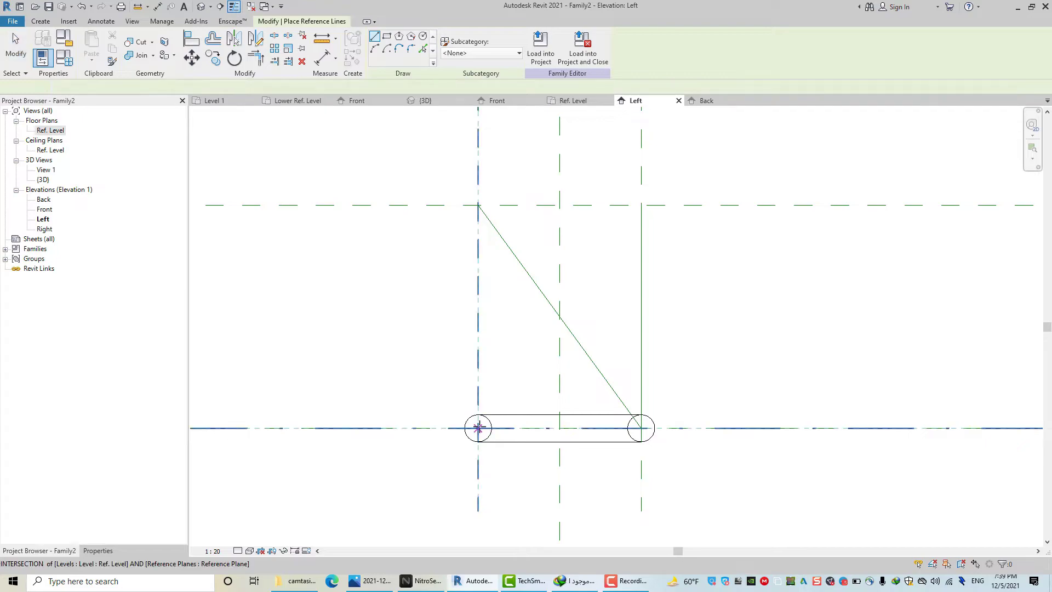
Step: Draw a reference line from the lower-left to the upper-right plane intersection in the Left elevation
{"action": "left_click", "coordinate": [478, 428]}
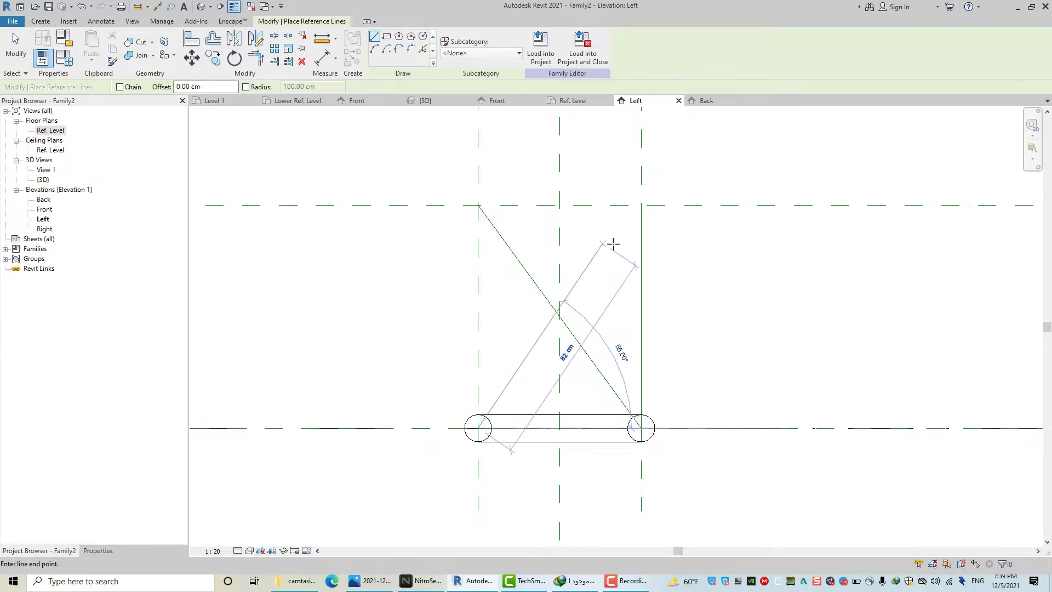
{"action": "left_click", "coordinate": [642, 205]}
{"action": "key", "text": "Escape"}
{"action": "key", "text": "Escape"}
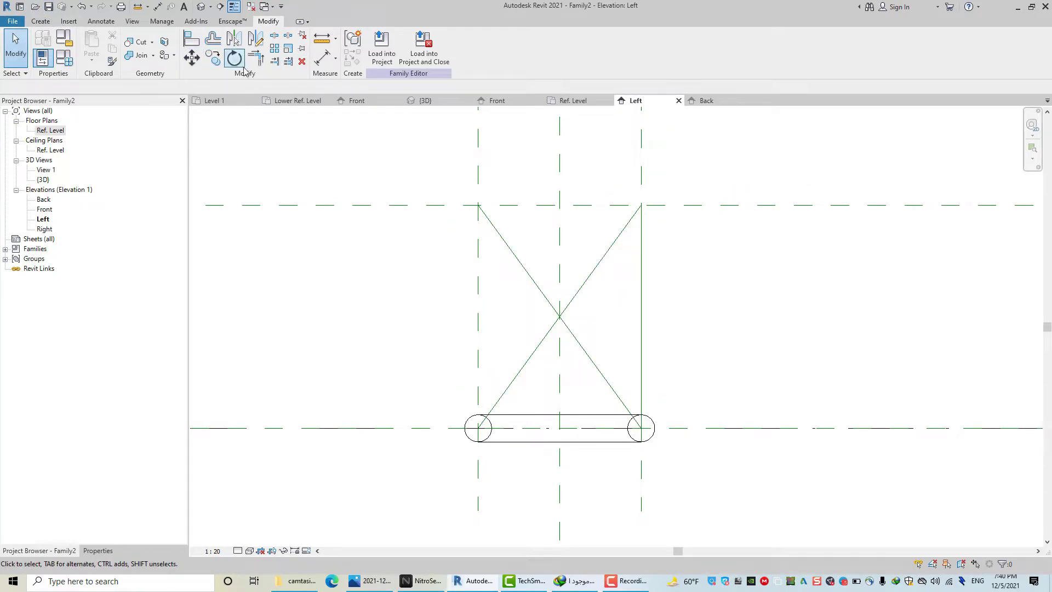
Step: Align the new diagonal's top end to the right vertical and upper horizontal reference planes
{"action": "left_click", "coordinate": [194, 39]}
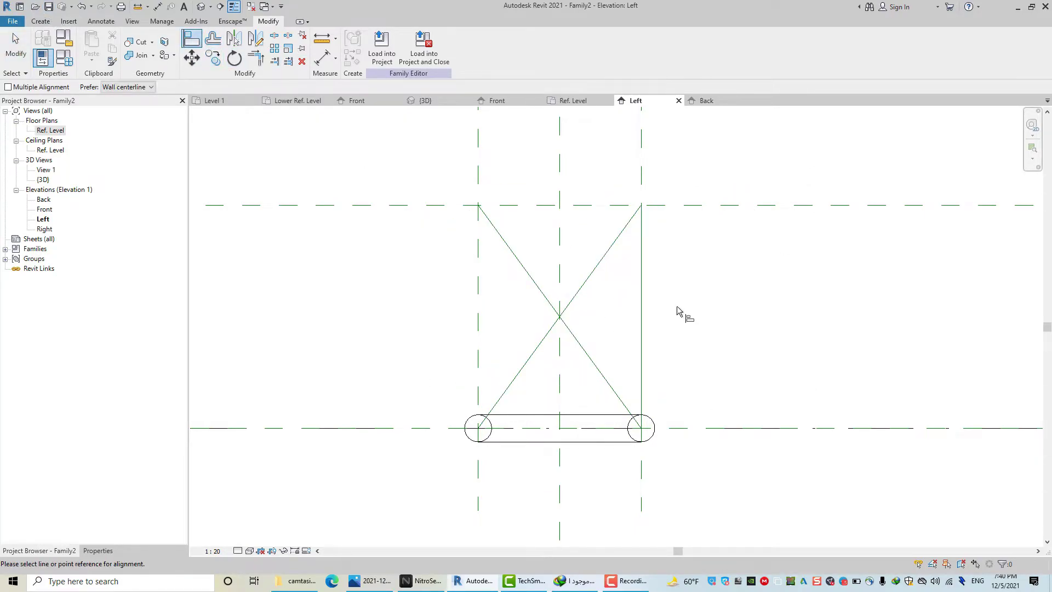
{"action": "left_click", "coordinate": [642, 161]}
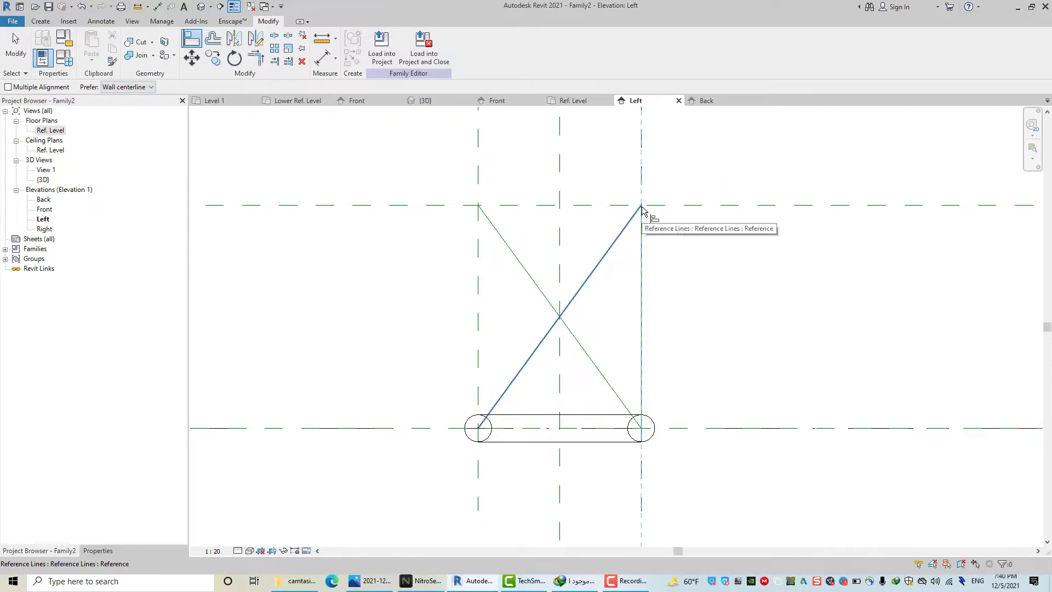
{"action": "key", "text": "Tab"}
{"action": "left_click", "coordinate": [642, 207]}
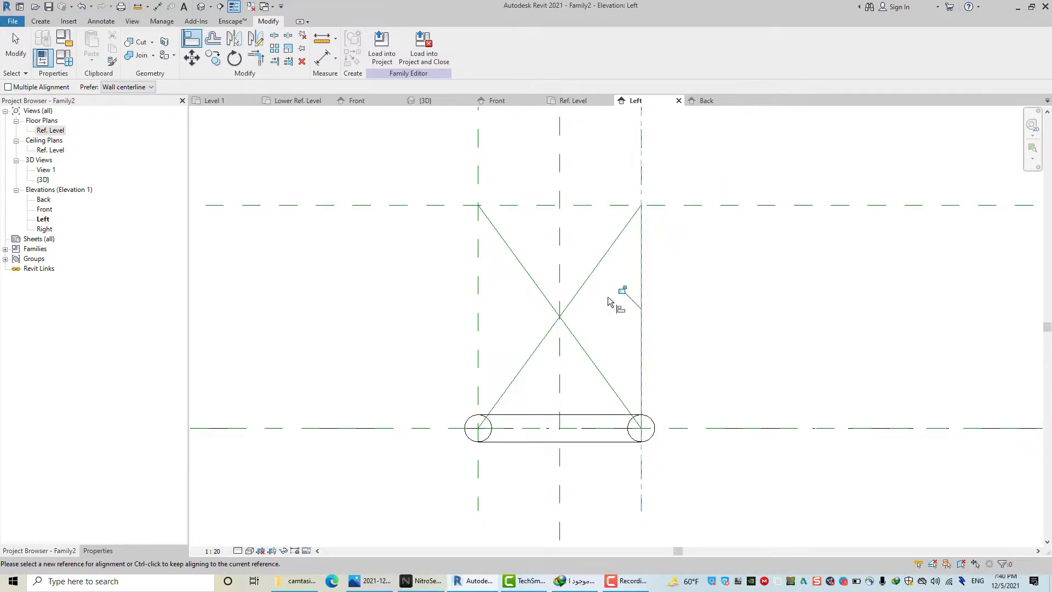
{"action": "left_click", "coordinate": [711, 208]}
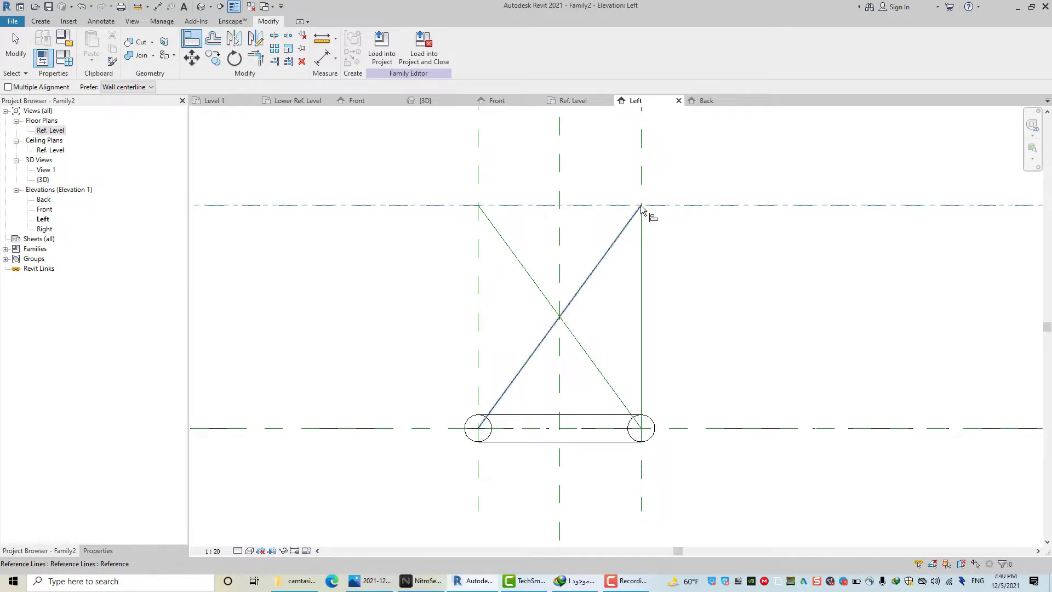
{"action": "key", "text": "Tab"}
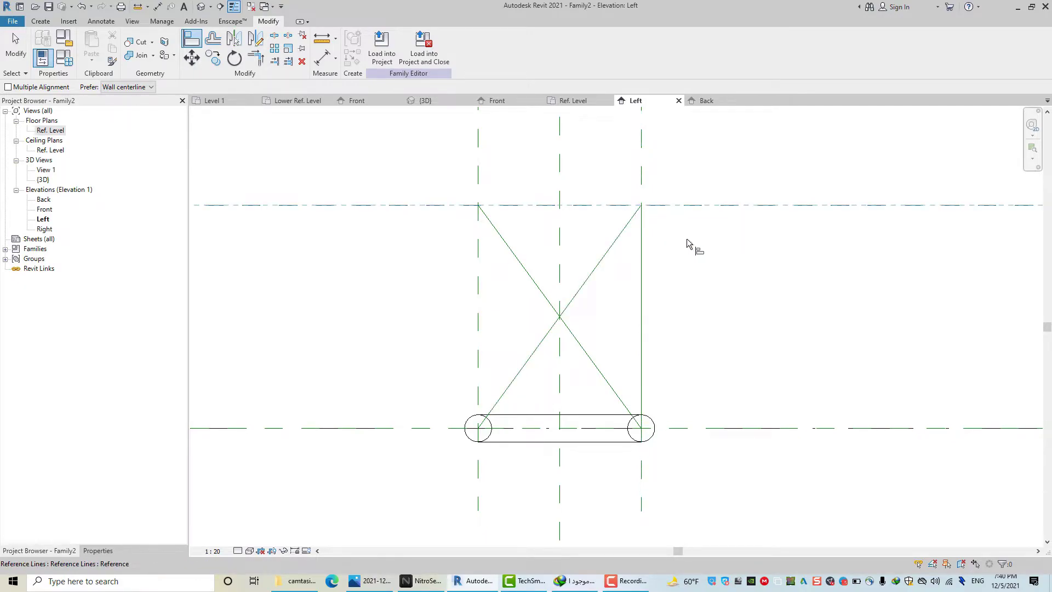
{"action": "key", "text": "Tab"}
{"action": "left_click", "coordinate": [638, 208]}
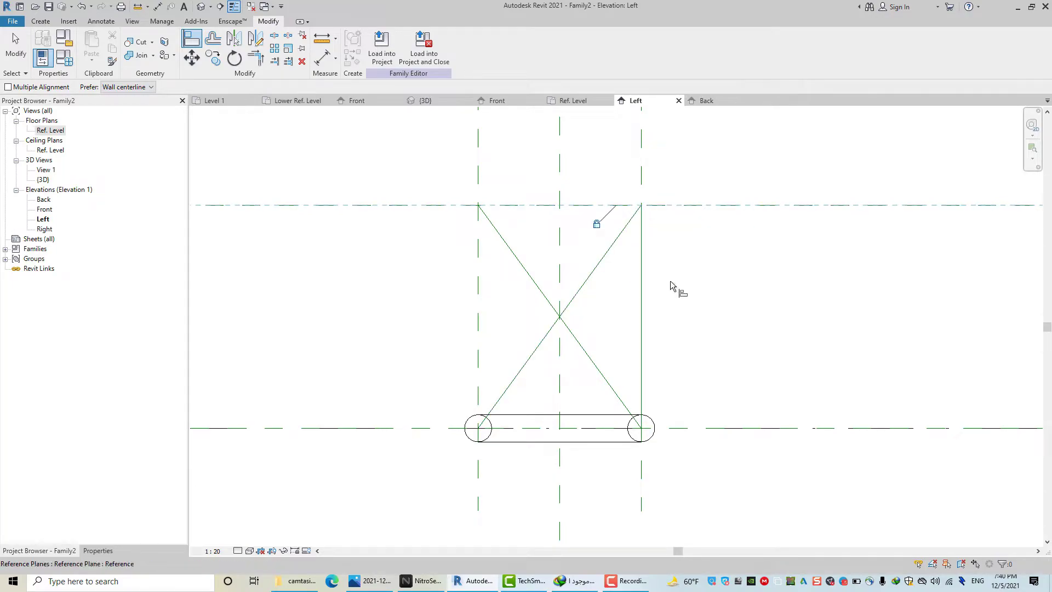
Step: Align the diagonal's bottom end to Ref. Level and the left plane, then exit Align
{"action": "left_click", "coordinate": [424, 428]}
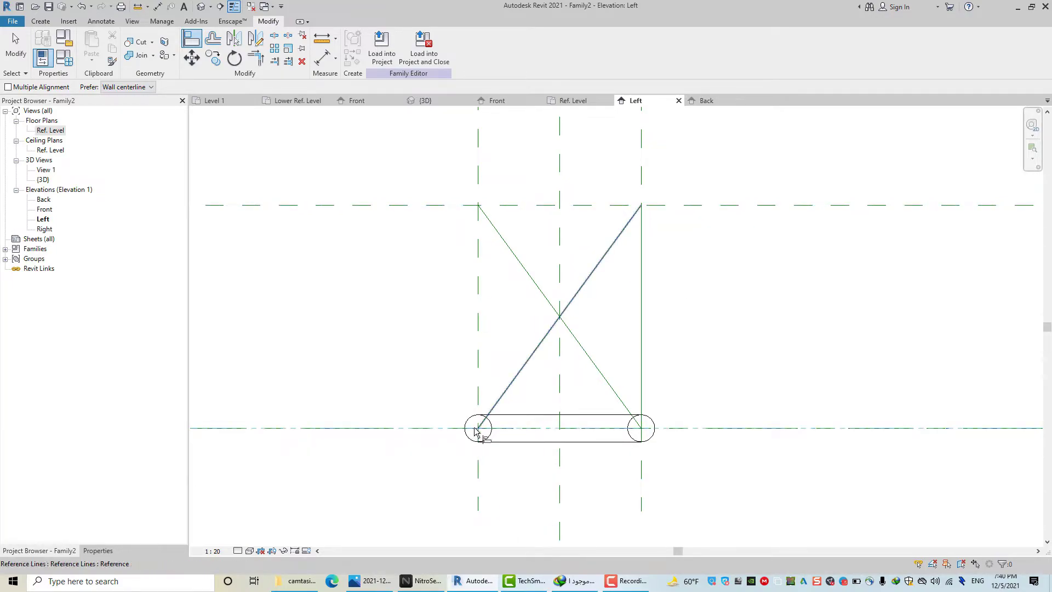
{"action": "left_click", "coordinate": [634, 416]}
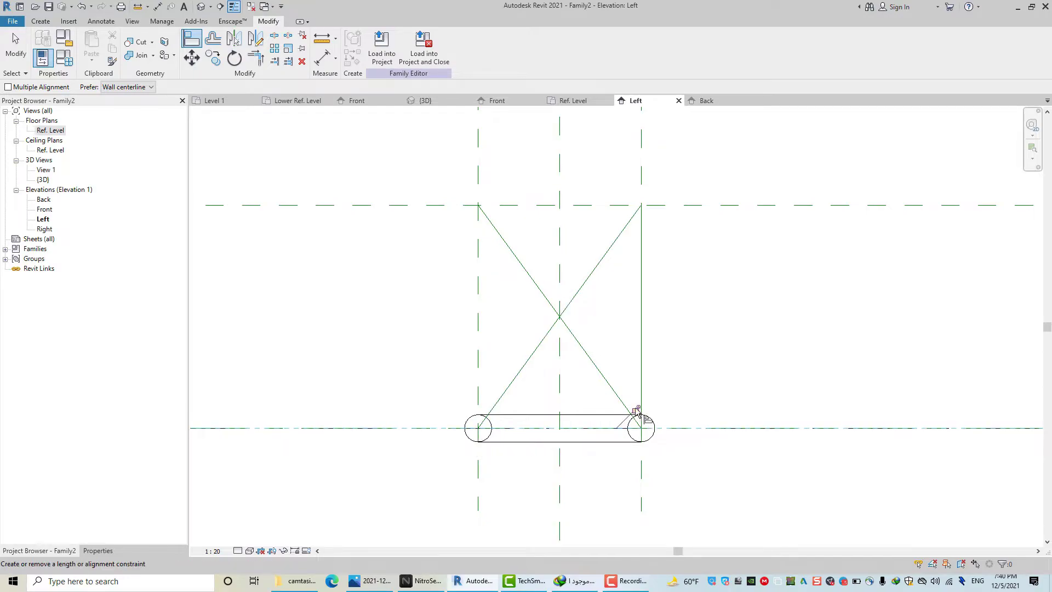
{"action": "left_click", "coordinate": [416, 427]}
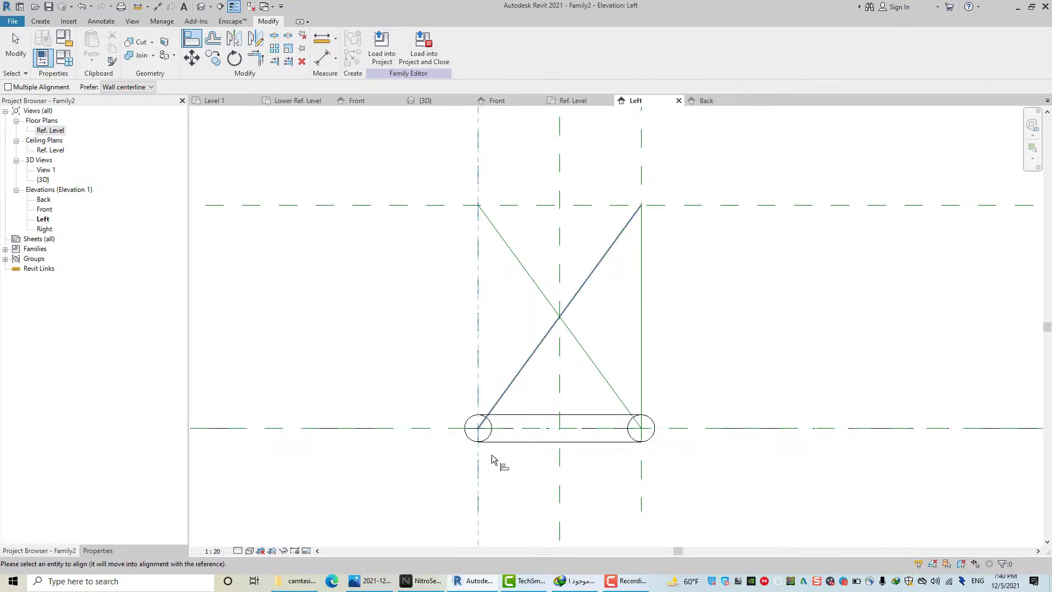
{"action": "left_click", "coordinate": [478, 431]}
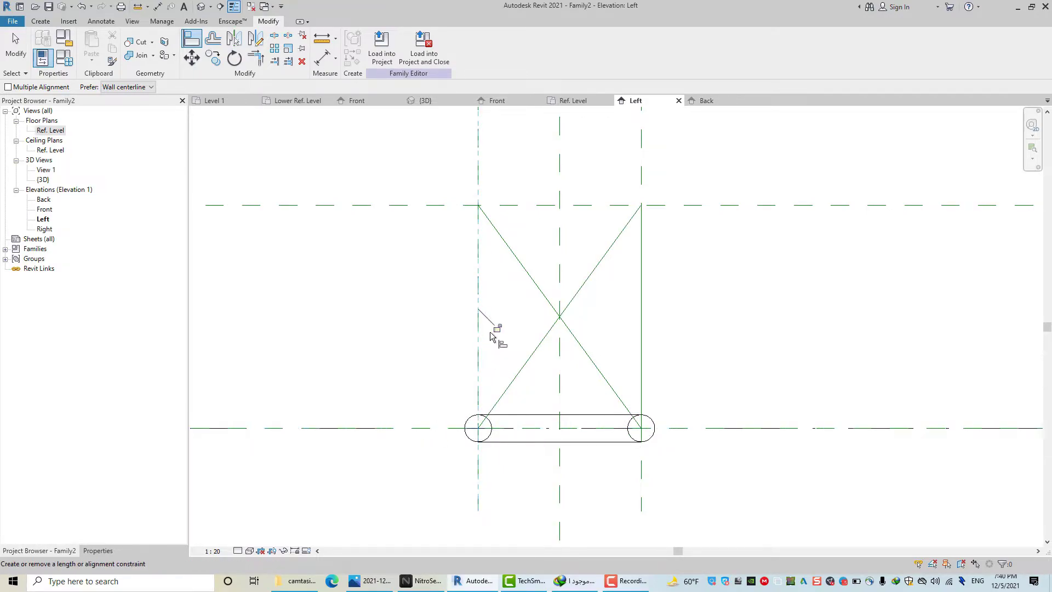
{"action": "right_click", "coordinate": [403, 310]}
{"action": "left_click", "coordinate": [422, 324]}
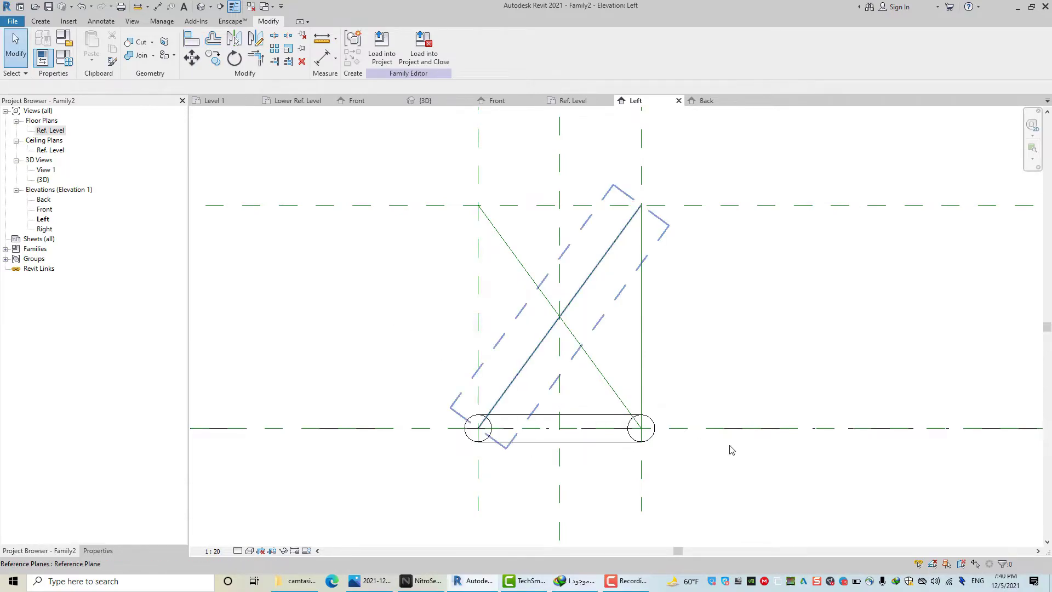
{"action": "key", "text": "ctrl+Tab"}
Step: From the Ref. Level plan, set the upper horizontal reference plane as work plane and open the Back elevation
{"action": "left_click", "coordinate": [582, 102]}
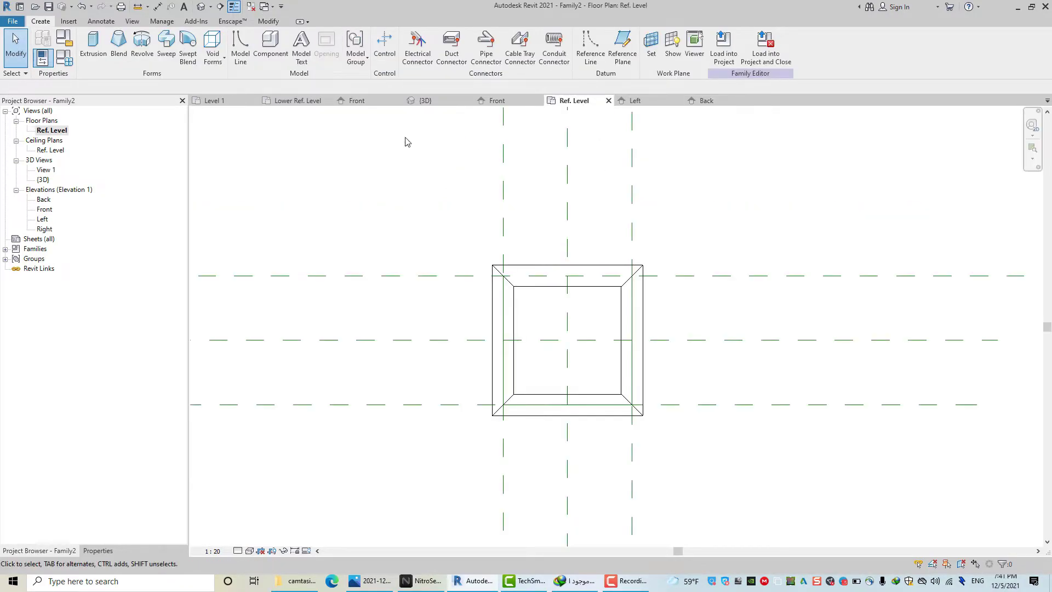
{"action": "left_click", "coordinate": [652, 50]}
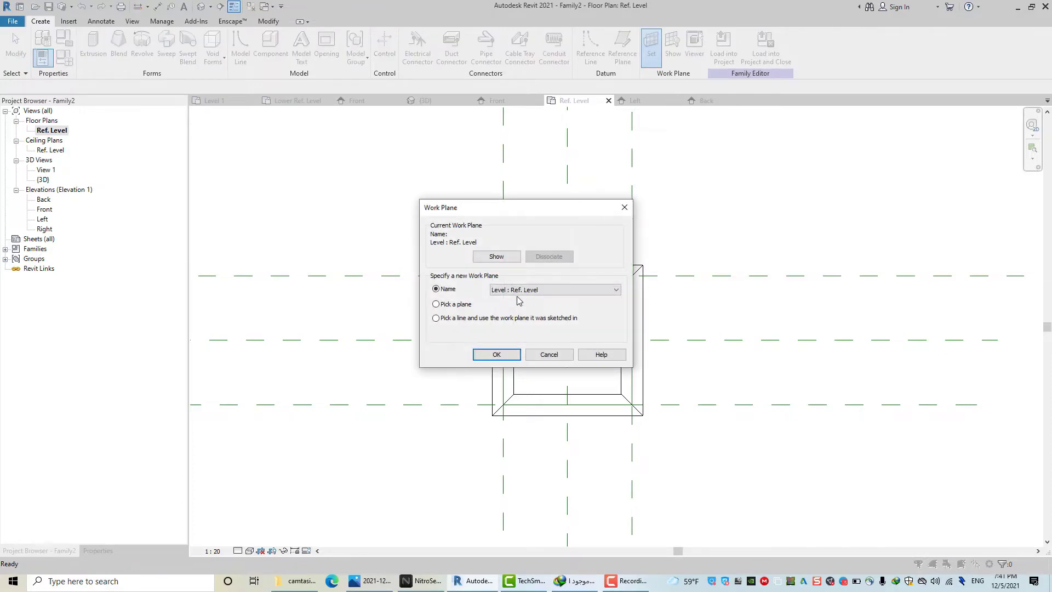
{"action": "left_click", "coordinate": [495, 354]}
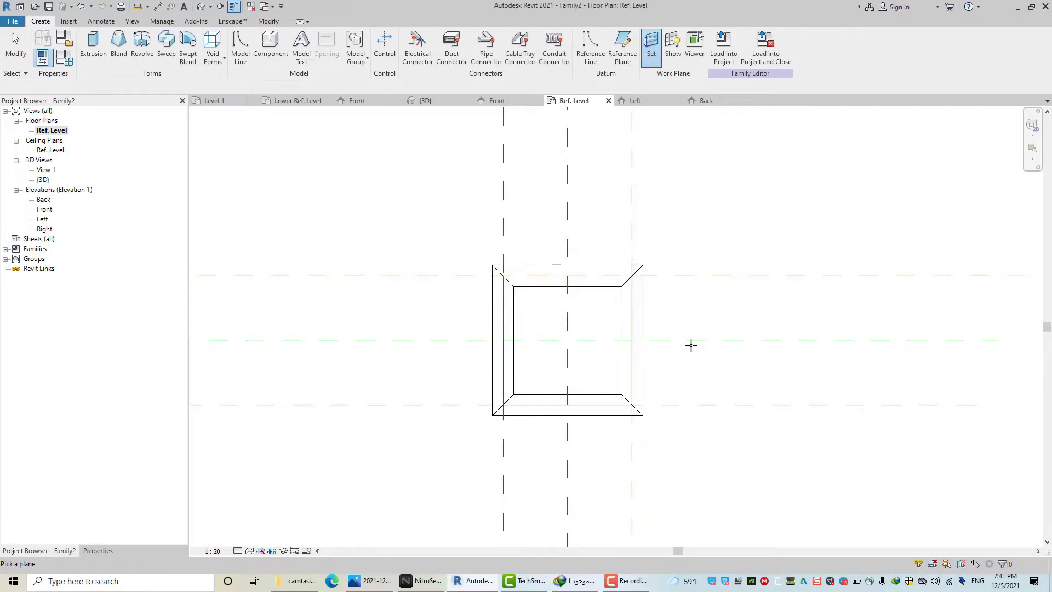
{"action": "left_click", "coordinate": [713, 276]}
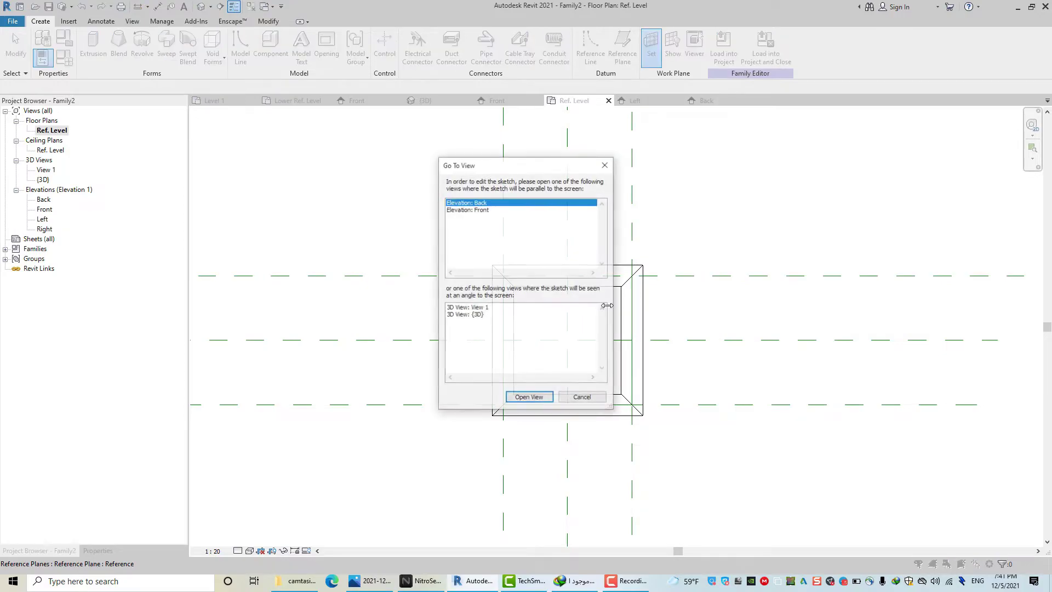
{"action": "left_click", "coordinate": [531, 398]}
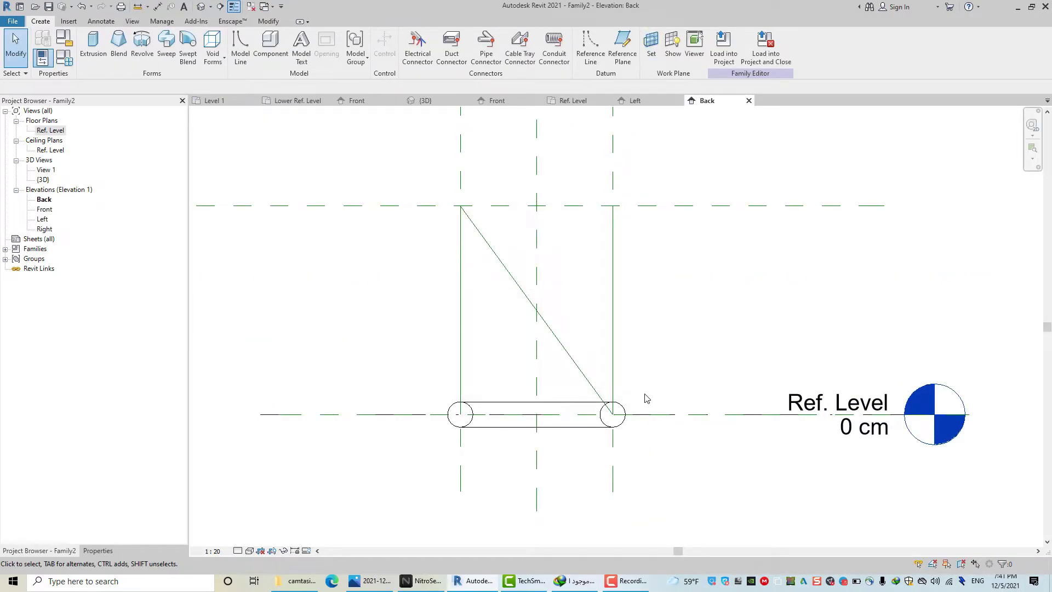
Step: Draw a reference line from the bottom-left to the top-right endpoint, crossing the first diagonal
{"action": "left_click", "coordinate": [590, 48]}
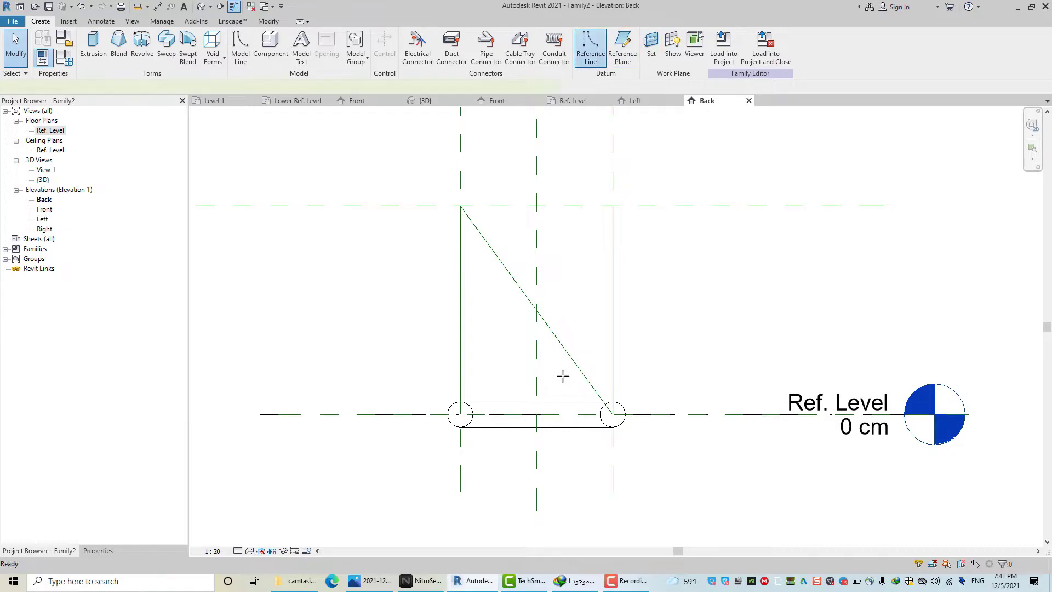
{"action": "left_click", "coordinate": [460, 414]}
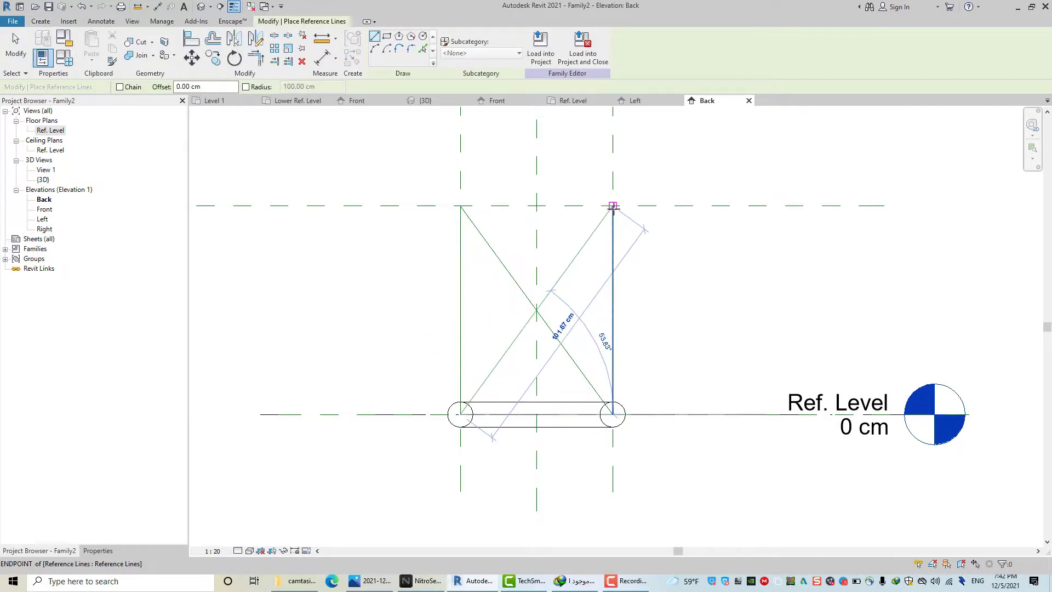
{"action": "left_click", "coordinate": [613, 205]}
{"action": "right_click", "coordinate": [650, 174]}
{"action": "left_click", "coordinate": [674, 181]}
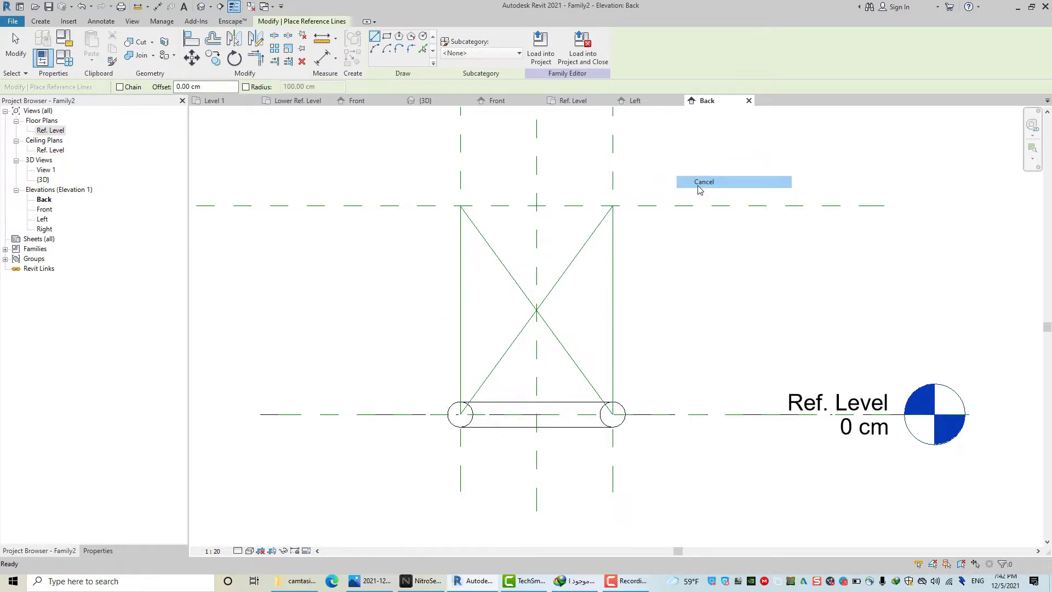
{"action": "left_click", "coordinate": [198, 37]}
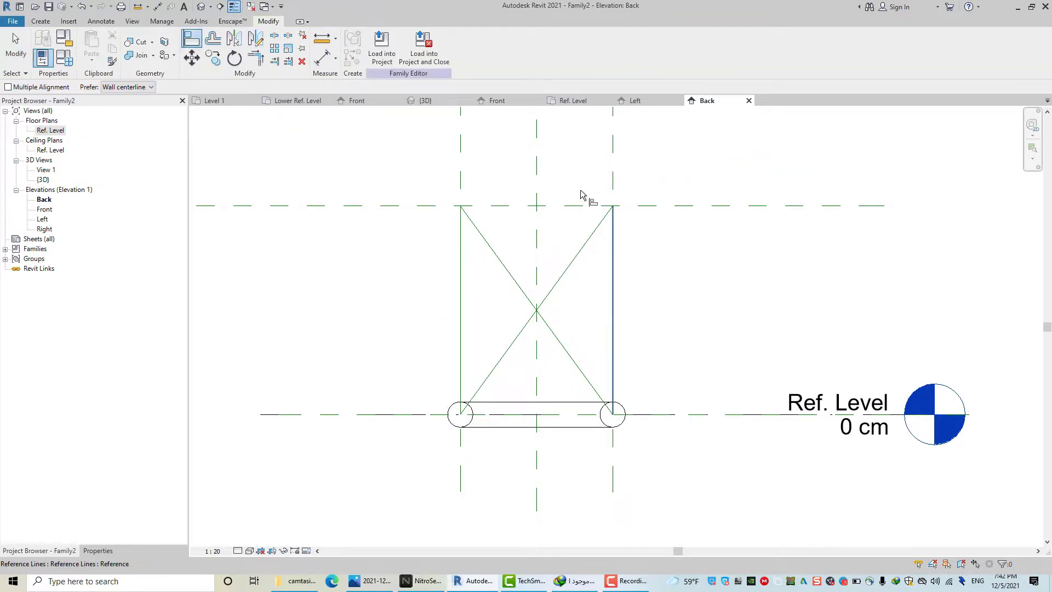
Step: Align and lock the diagonal's ends to the right vertical, bottom and left reference planes
{"action": "left_click", "coordinate": [613, 178]}
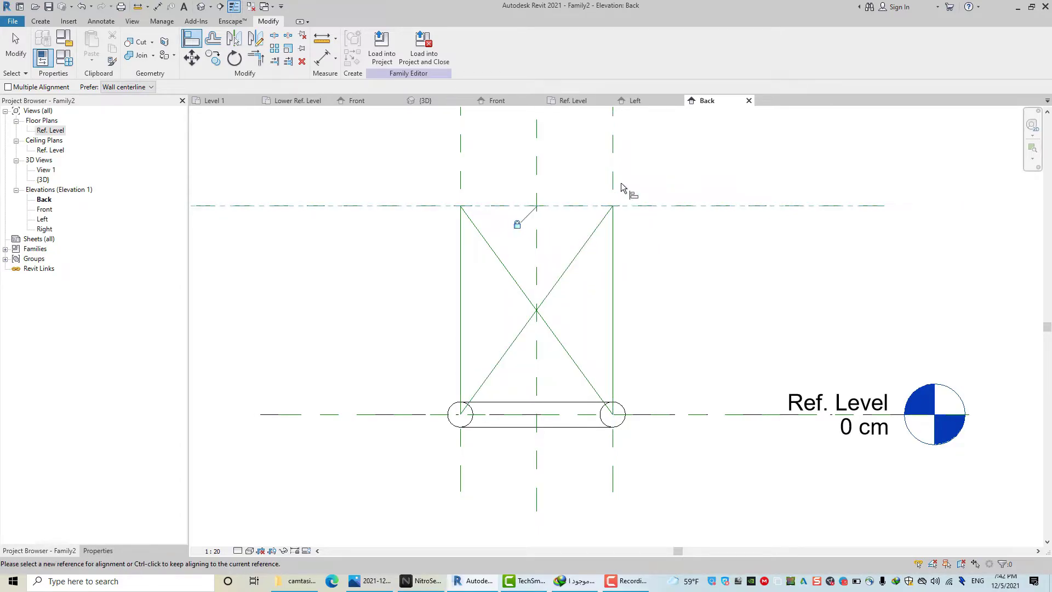
{"action": "left_click", "coordinate": [610, 217]}
{"action": "left_click", "coordinate": [610, 216]}
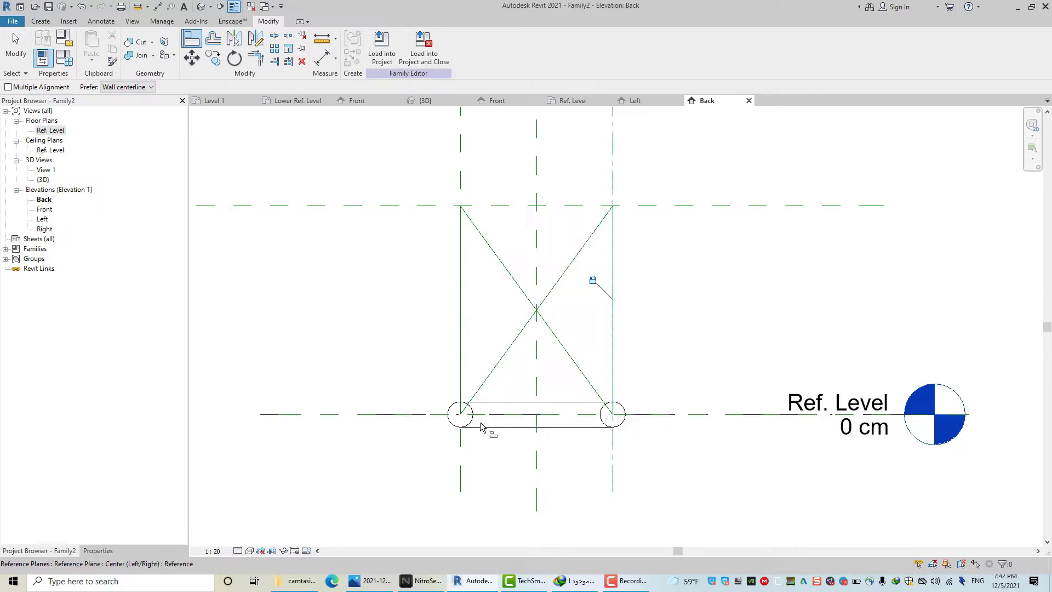
{"action": "left_click", "coordinate": [408, 415]}
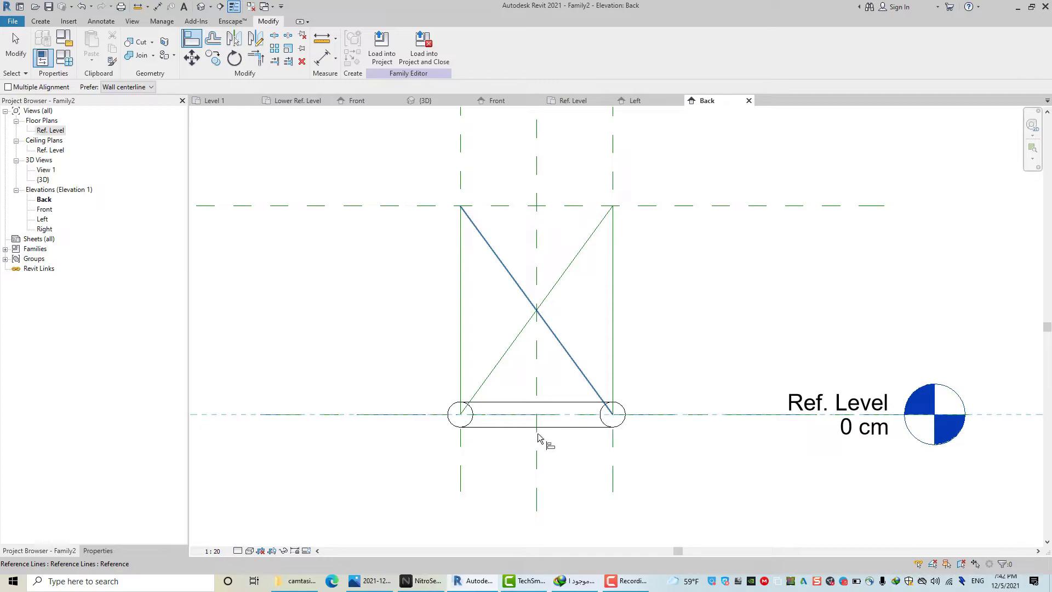
{"action": "left_click", "coordinate": [462, 422]}
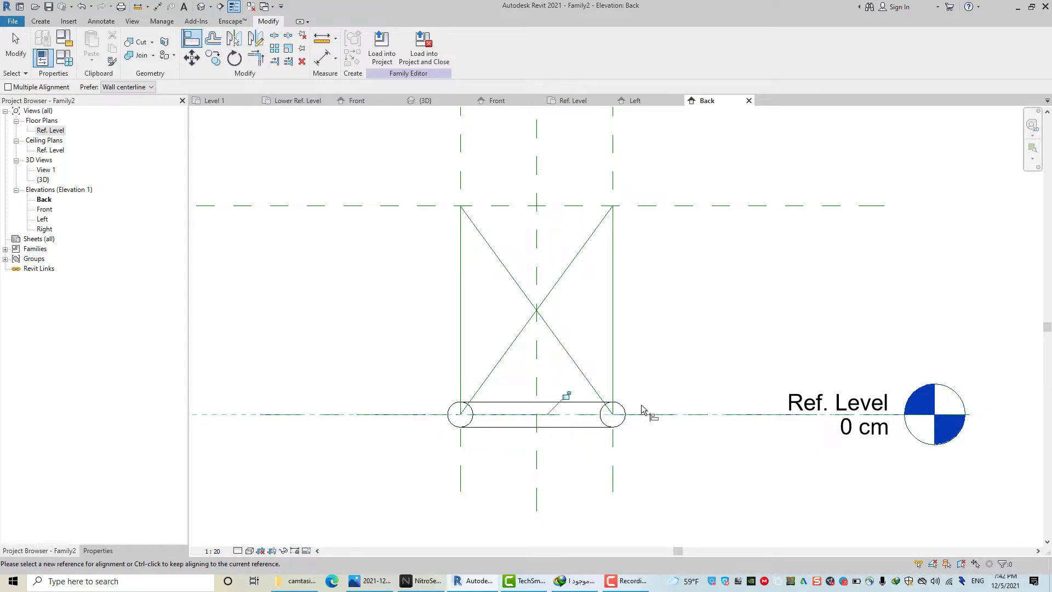
{"action": "left_click", "coordinate": [566, 395]}
{"action": "left_click", "coordinate": [463, 419]}
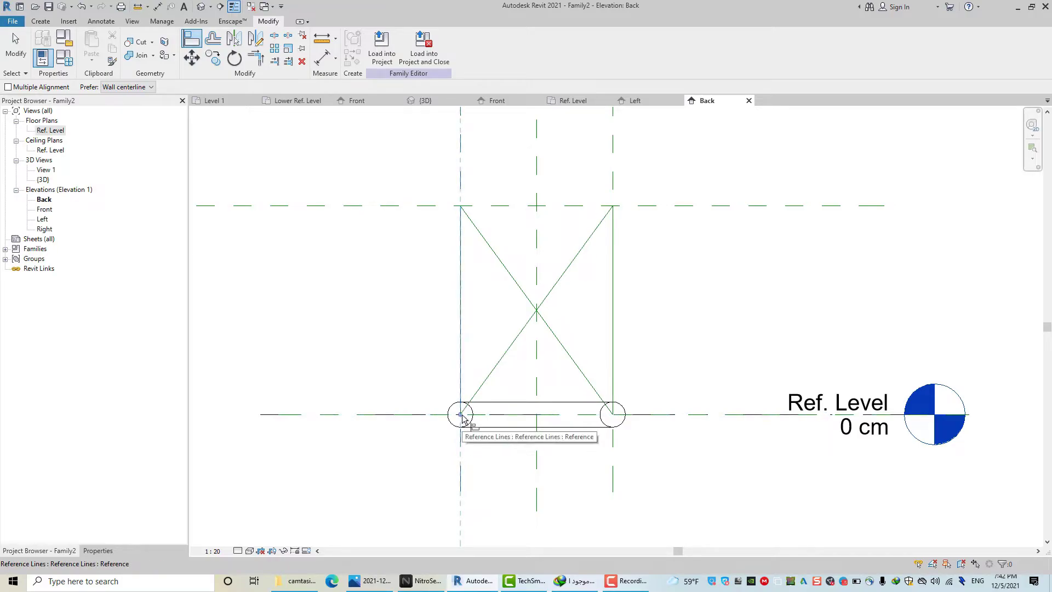
{"action": "right_click", "coordinate": [372, 290]}
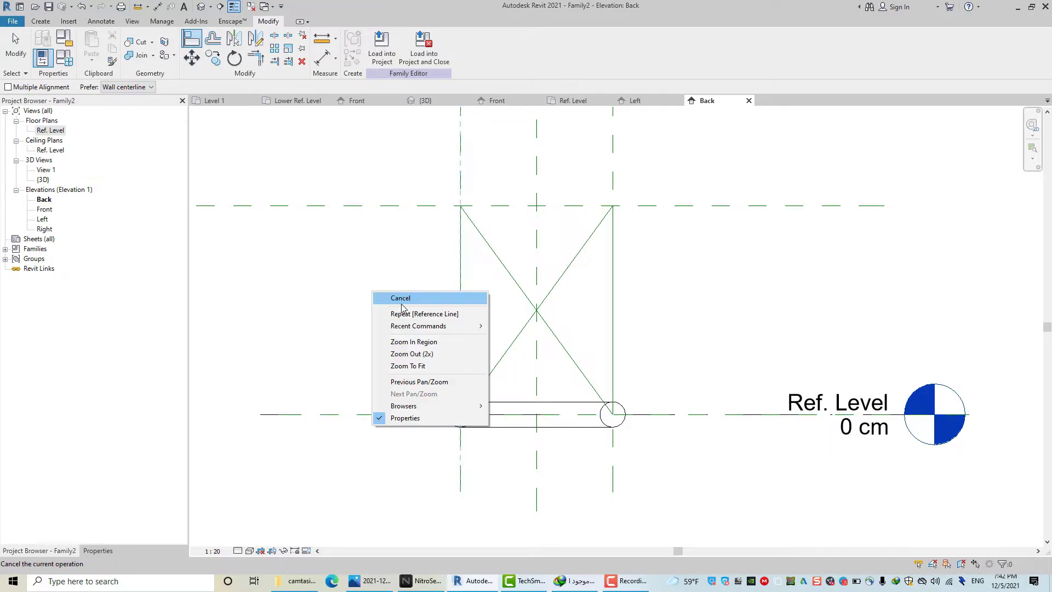
{"action": "left_click", "coordinate": [415, 300]}
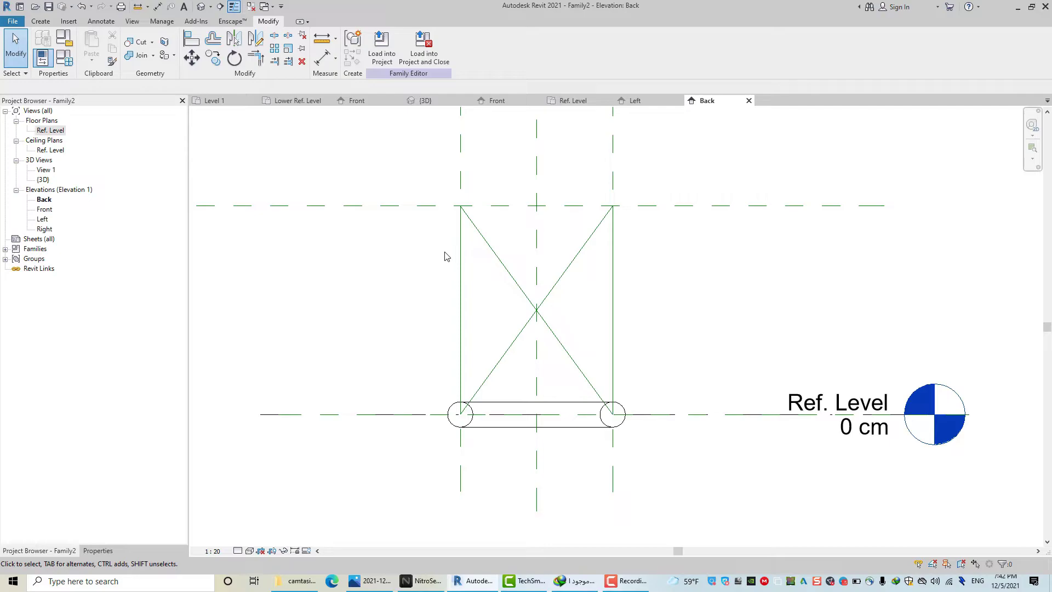
Step: Switch to the 3D view, orbit to see the frame from above, and start a new sweep
{"action": "left_click", "coordinate": [205, 10]}
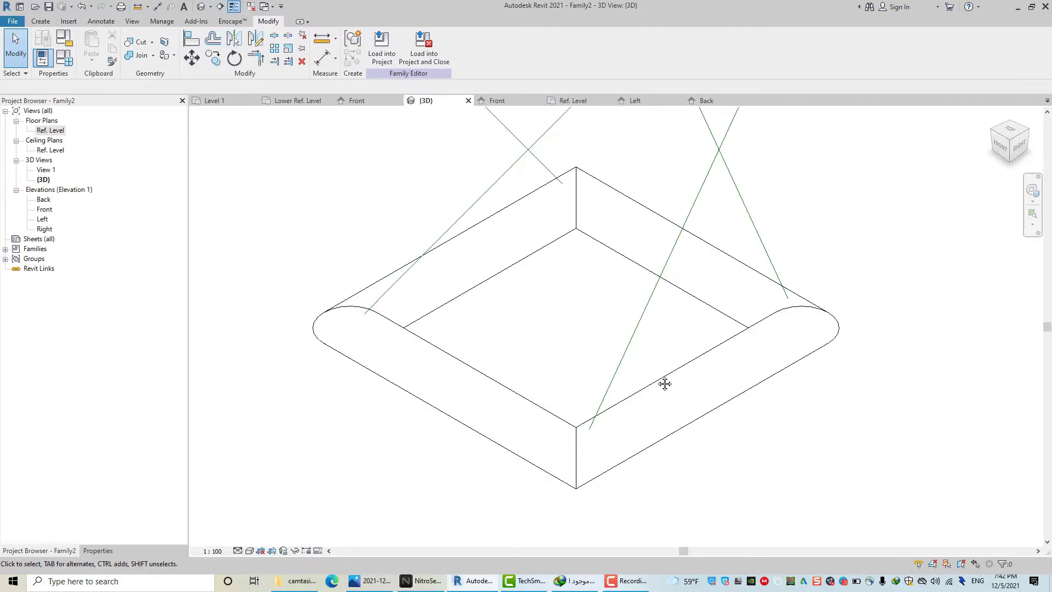
{"action": "scroll", "coordinate": [664, 383], "scroll_direction": "down", "scroll_amount": 2}
{"action": "mouse_move", "coordinate": [594, 427]}
{"action": "middle_mouse_down", "text": "shift"}
{"action": "mouse_move", "coordinate": [670, 378]}
{"action": "mouse_move", "coordinate": [758, 379]}
{"action": "middle_mouse_up", "text": "shift"}
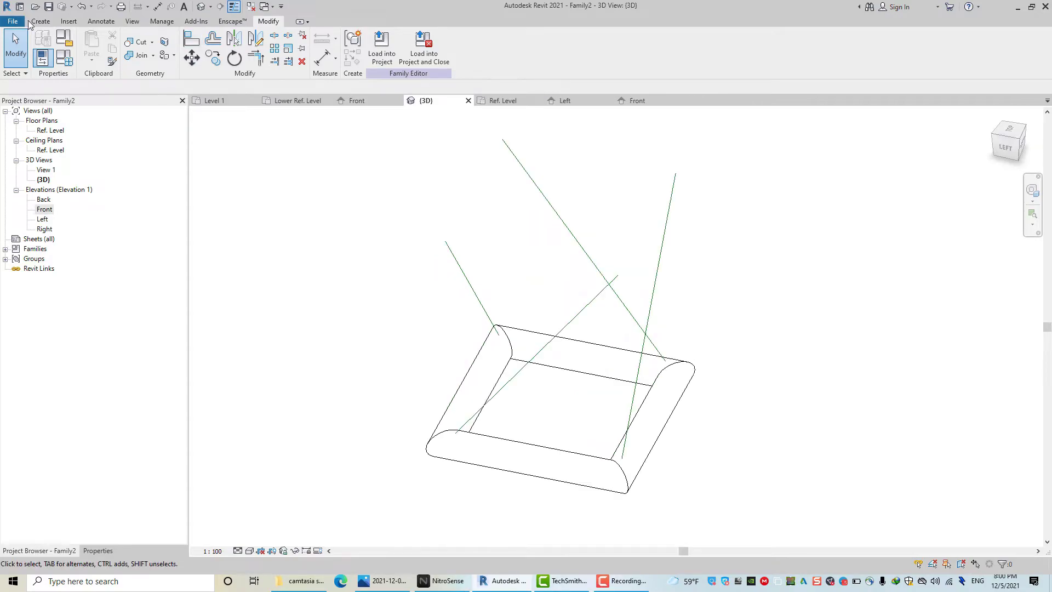
{"action": "left_click", "coordinate": [33, 21]}
{"action": "left_click", "coordinate": [176, 59]}
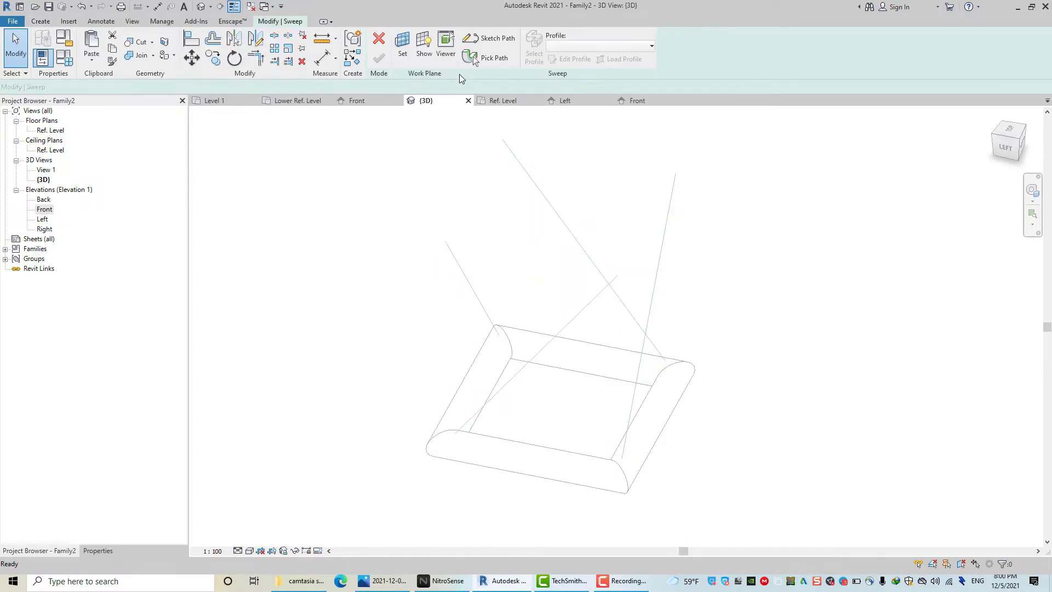
Step: Pick the diagonal reference line as the sweep path and finish the path
{"action": "left_click", "coordinate": [472, 56]}
{"action": "scroll", "coordinate": [580, 366], "scroll_direction": "up", "scroll_amount": 1}
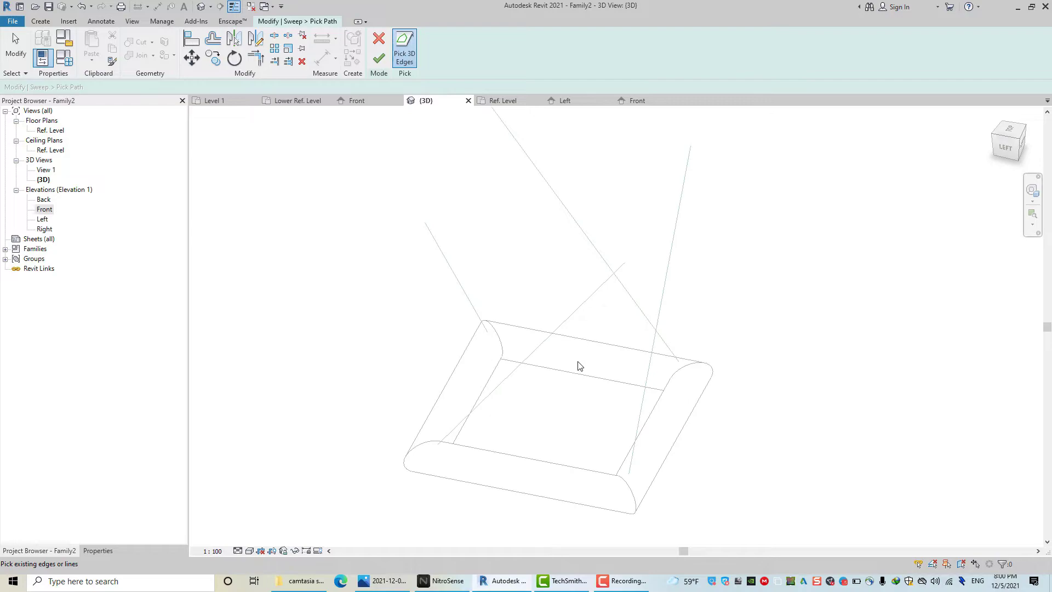
{"action": "left_click", "coordinate": [534, 350]}
{"action": "left_click", "coordinate": [380, 58]}
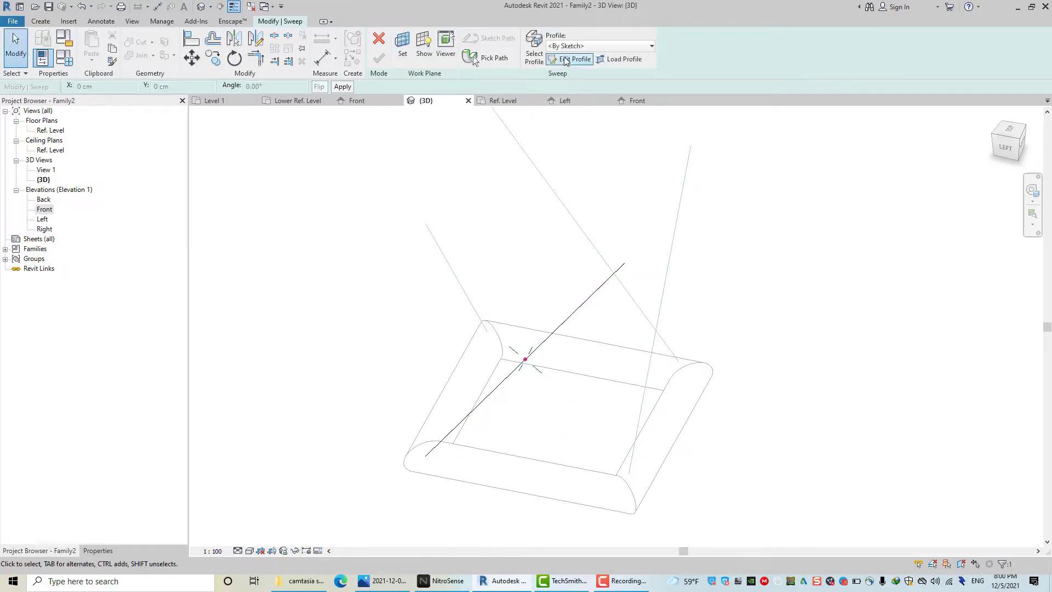
Step: Sketch a circle of radius 20 at the path's sketch point as the sweep profile
{"action": "left_click", "coordinate": [570, 52]}
{"action": "key", "text": "l"}
{"action": "key", "text": "i"}
{"action": "scroll", "coordinate": [545, 362], "scroll_direction": "up", "scroll_amount": 1}
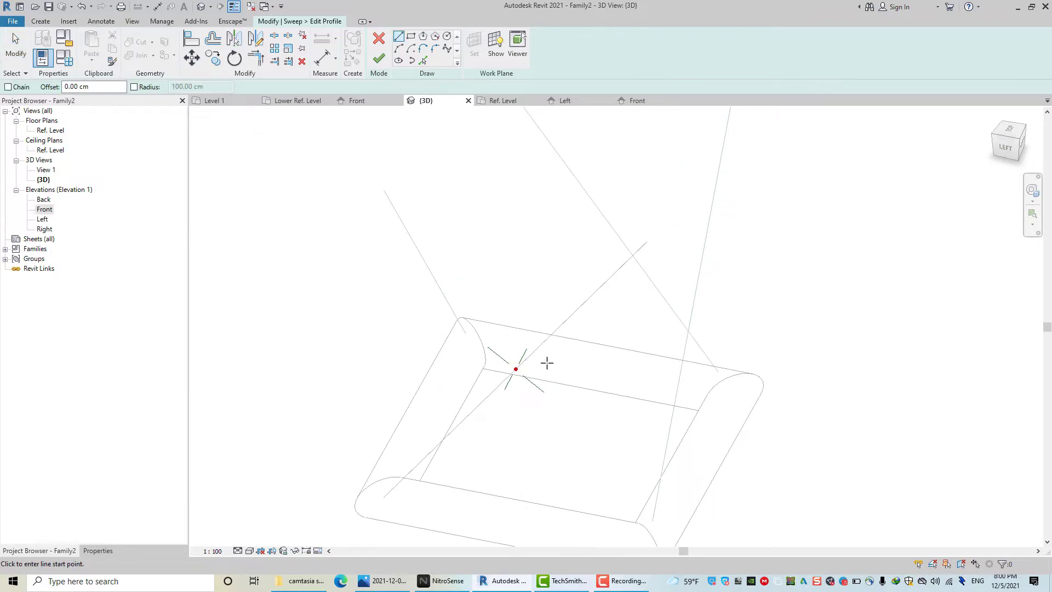
{"action": "scroll", "coordinate": [570, 350], "scroll_direction": "up", "scroll_amount": 2}
{"action": "scroll", "coordinate": [590, 338], "scroll_direction": "up", "scroll_amount": 1}
{"action": "left_click", "coordinate": [448, 37]}
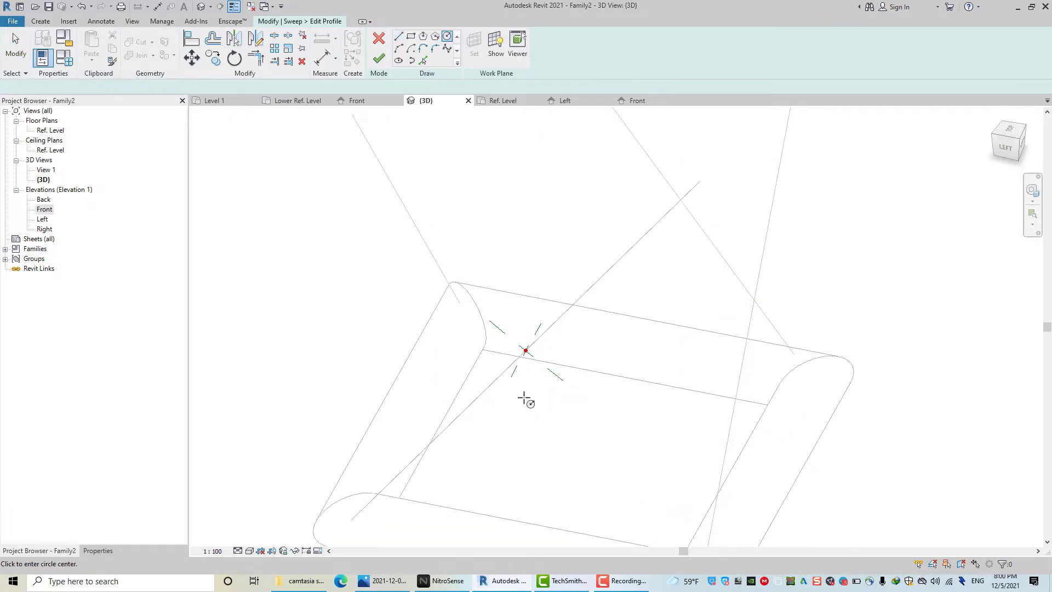
{"action": "left_click", "coordinate": [525, 351]}
{"action": "type", "text": "20"}
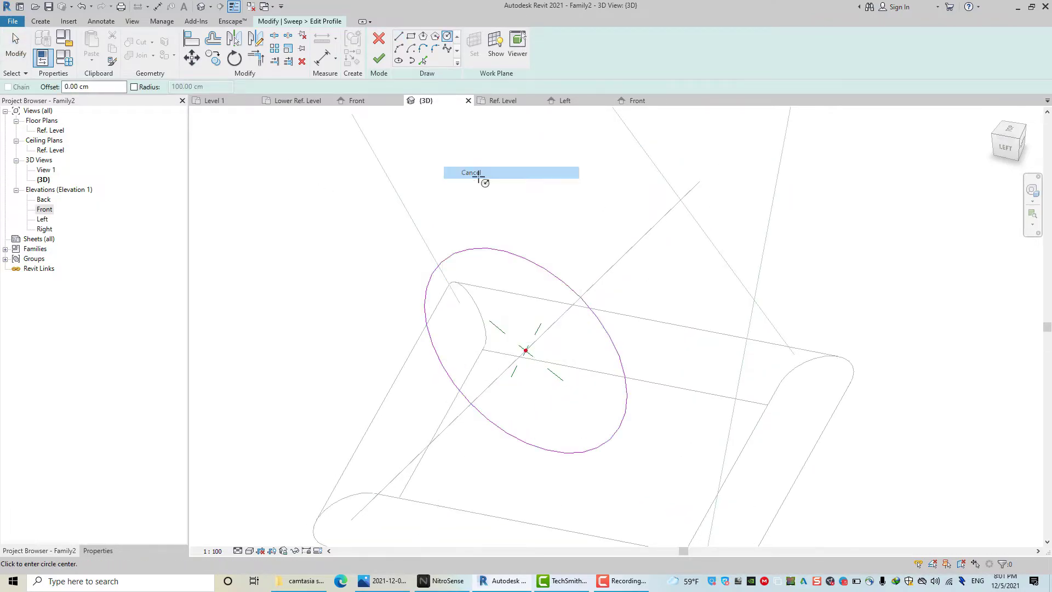
{"action": "key", "text": "Return"}
{"action": "key", "text": "Escape"}
{"action": "key", "text": "Escape"}
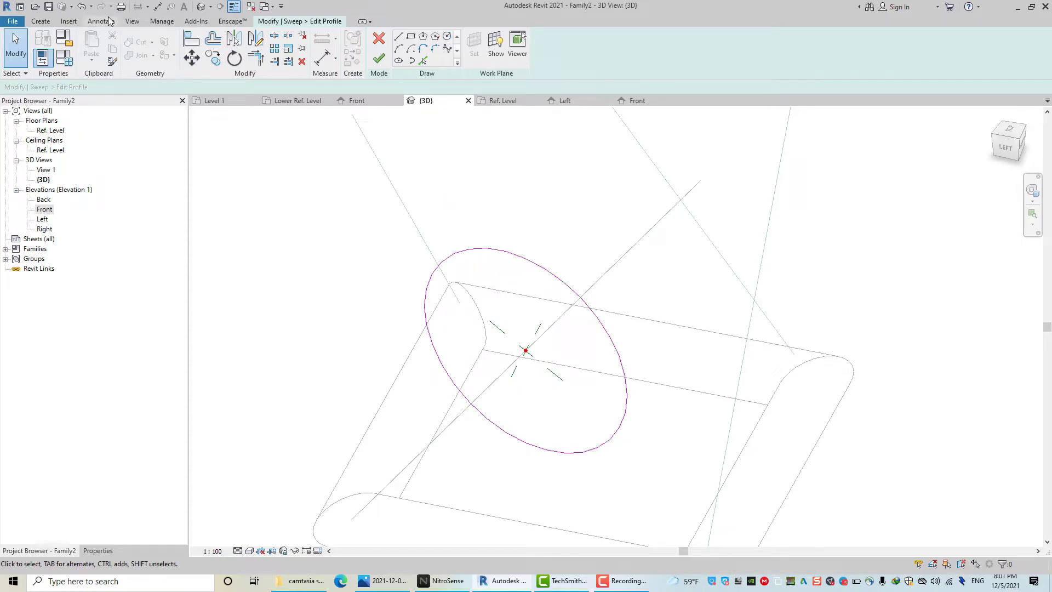
Step: Add a radial dimension to the profile circle and set the view scale to 1 : 10
{"action": "left_click", "coordinate": [109, 21]}
{"action": "left_click", "coordinate": [95, 44]}
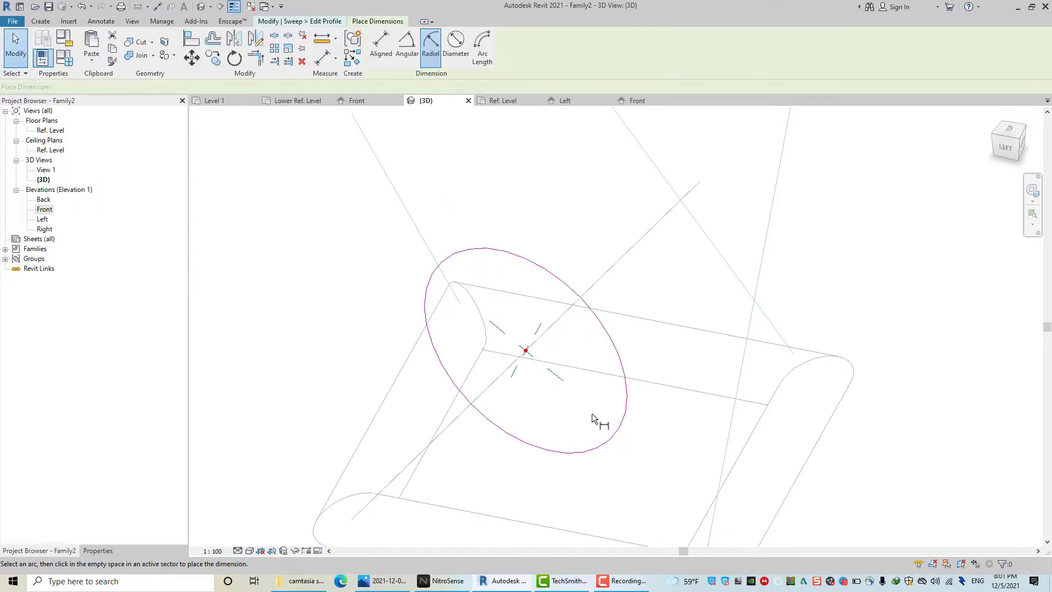
{"action": "left_click", "coordinate": [613, 442]}
{"action": "left_click", "coordinate": [657, 408]}
{"action": "right_click", "coordinate": [593, 324]}
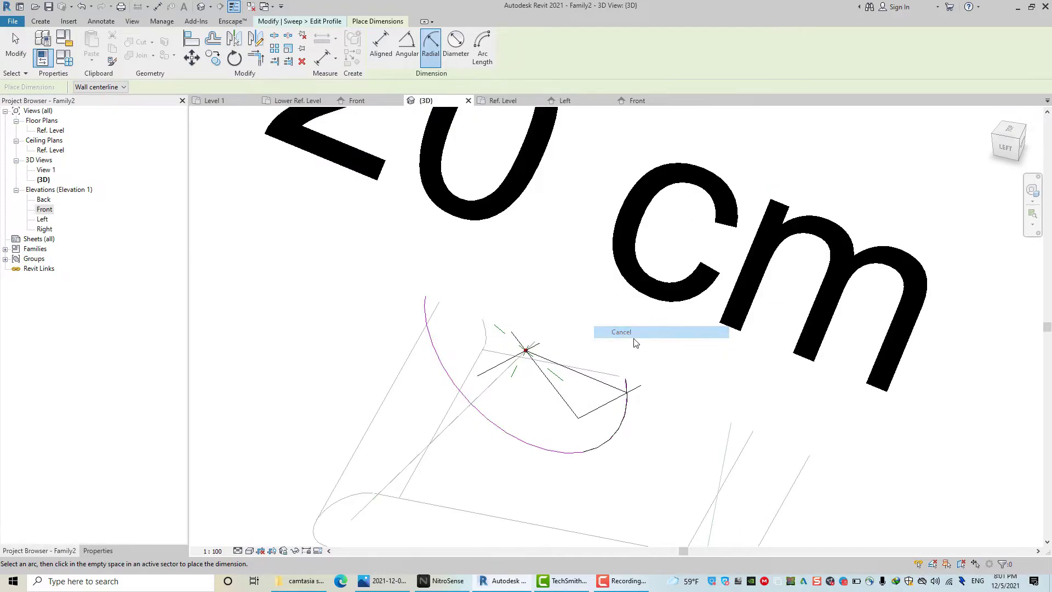
{"action": "left_click", "coordinate": [652, 344]}
{"action": "left_click", "coordinate": [213, 551]}
{"action": "left_click", "coordinate": [220, 431]}
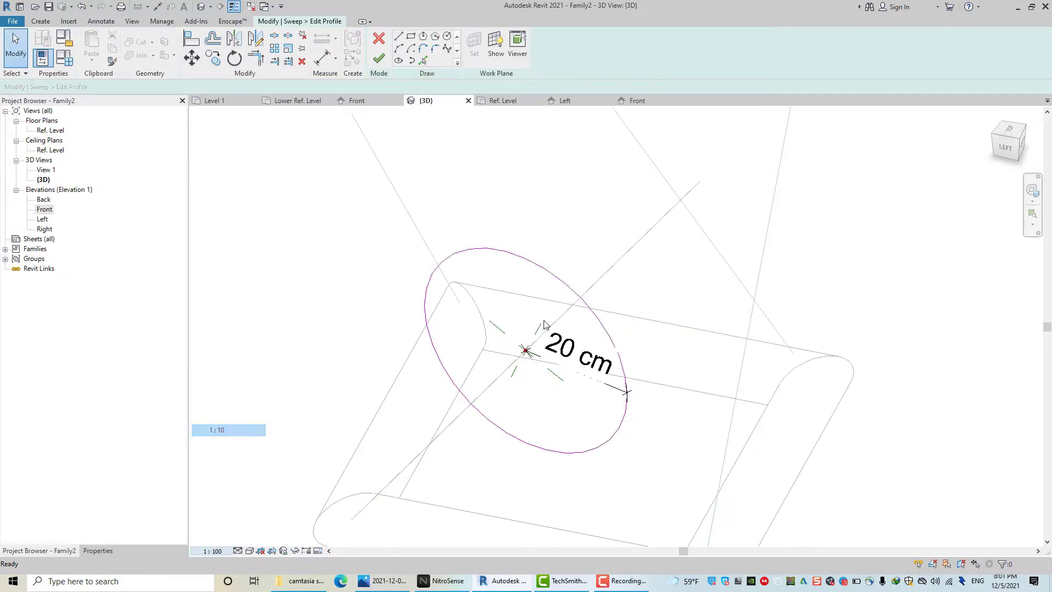
Step: Label the 20 cm radius dimension with new parameter R3 and set R3 to 3.5 cm
{"action": "left_click", "coordinate": [608, 392]}
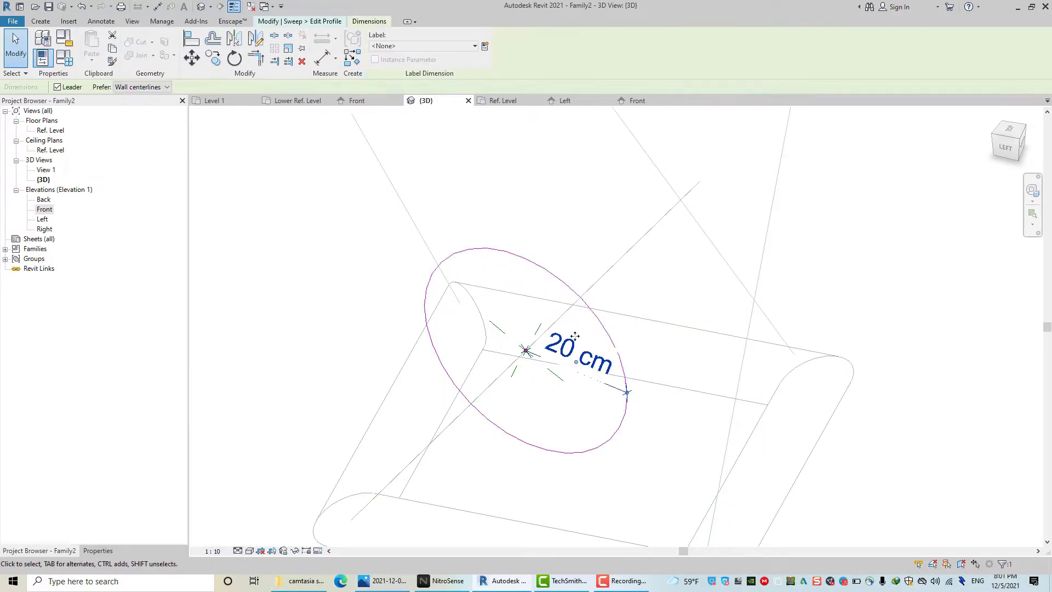
{"action": "left_click", "coordinate": [485, 46]}
{"action": "type", "text": "R3"}
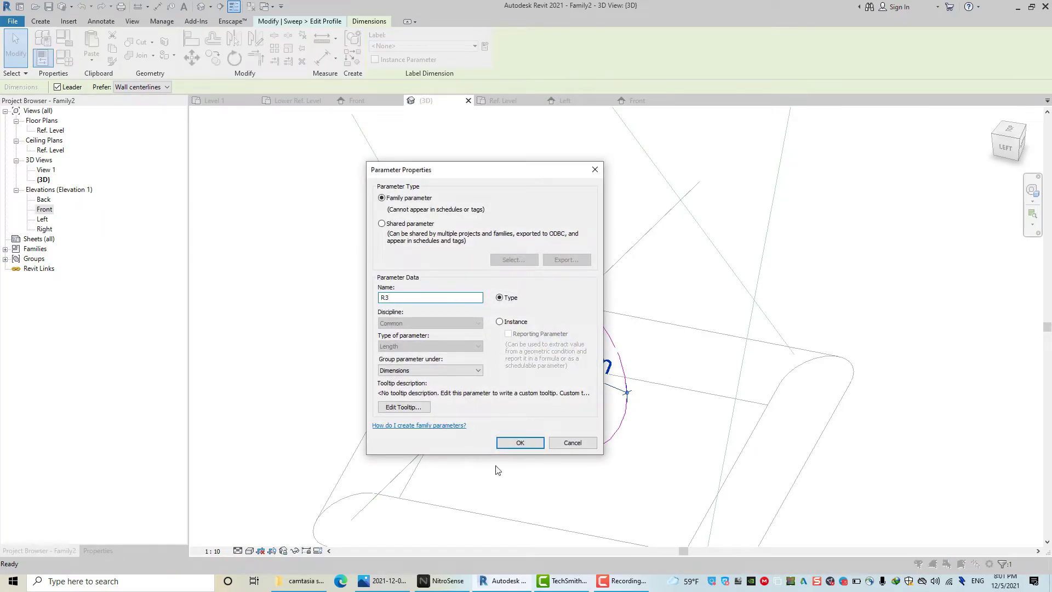
{"action": "left_click", "coordinate": [519, 443]}
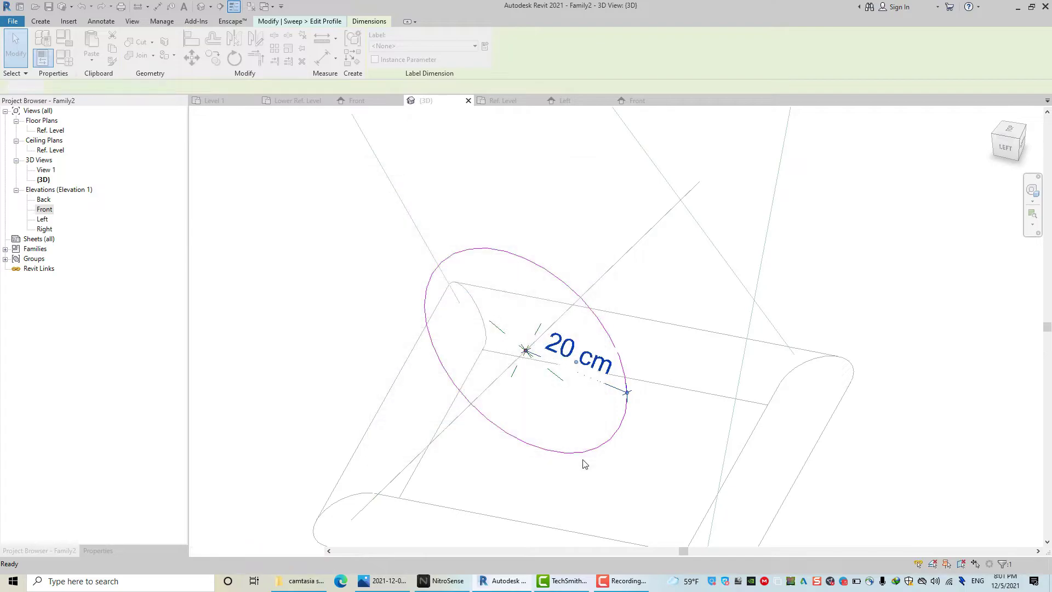
{"action": "left_click", "coordinate": [729, 328]}
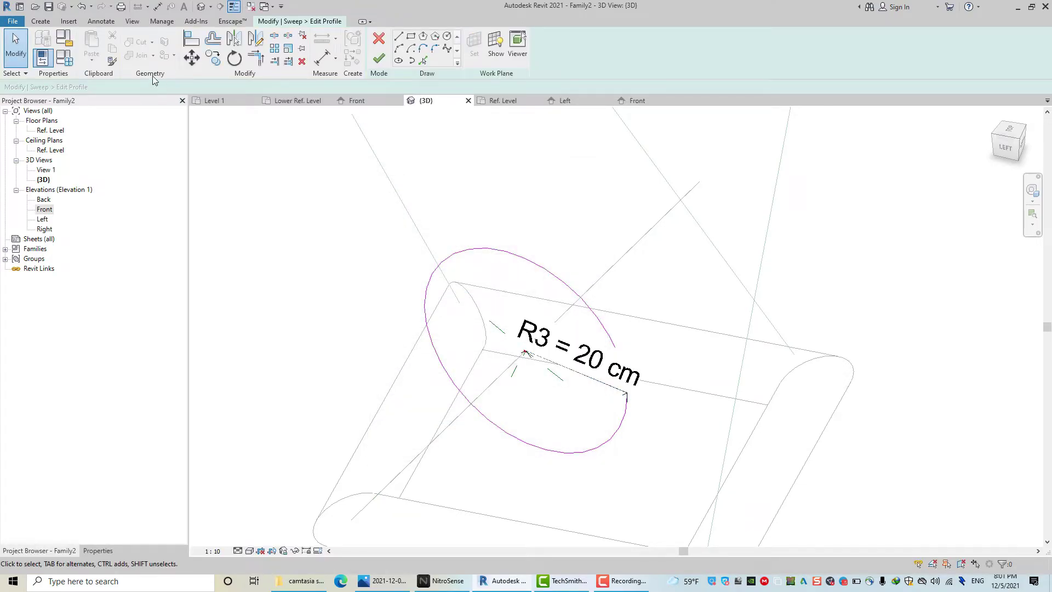
{"action": "left_click", "coordinate": [62, 59]}
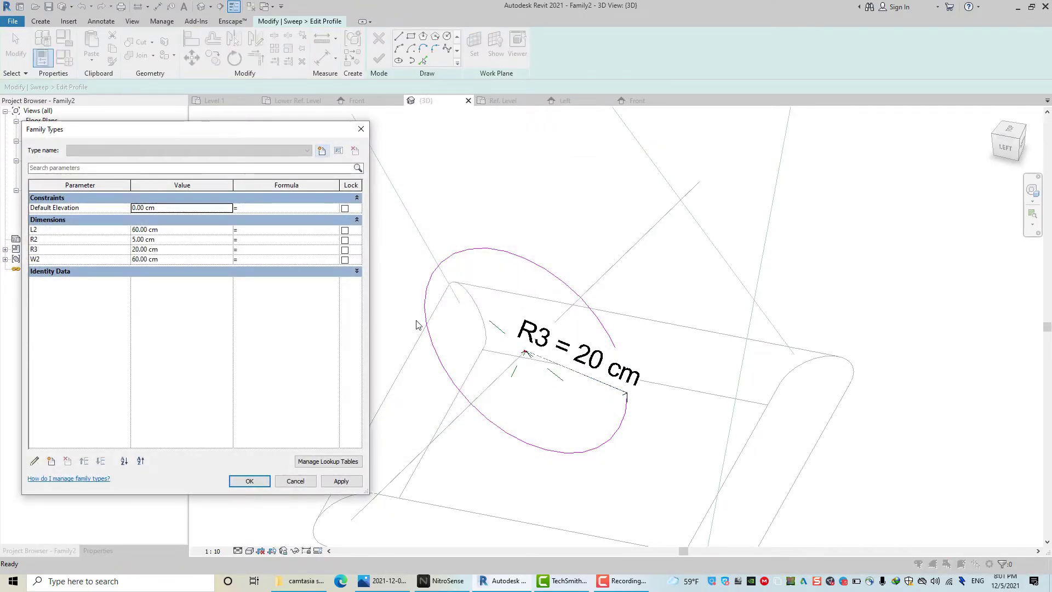
{"action": "left_click", "coordinate": [174, 251]}
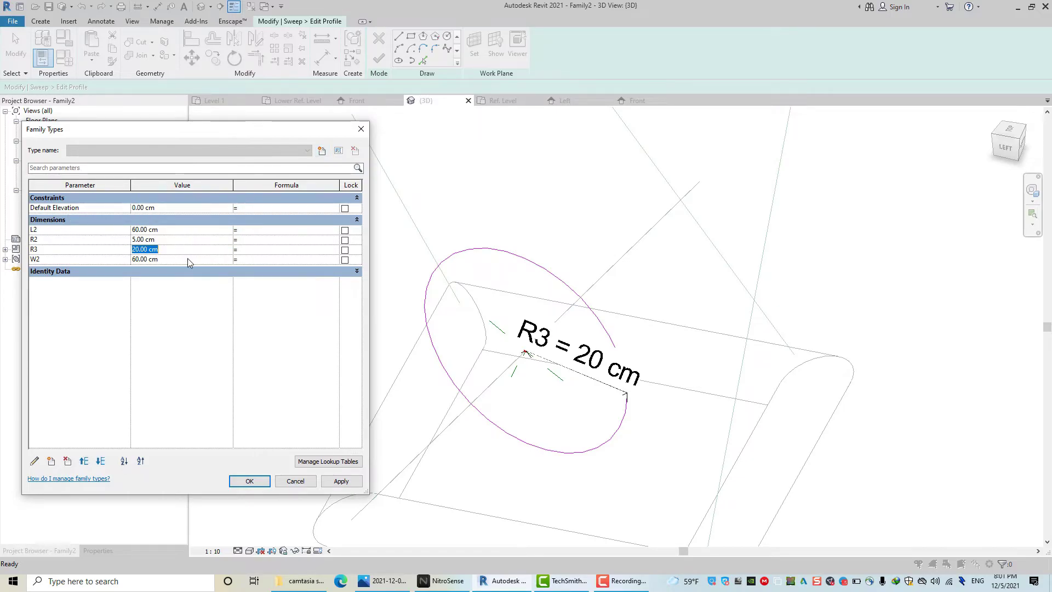
{"action": "type", "text": "3"}
{"action": "type", "text": ".5"}
{"action": "left_click", "coordinate": [238, 485]}
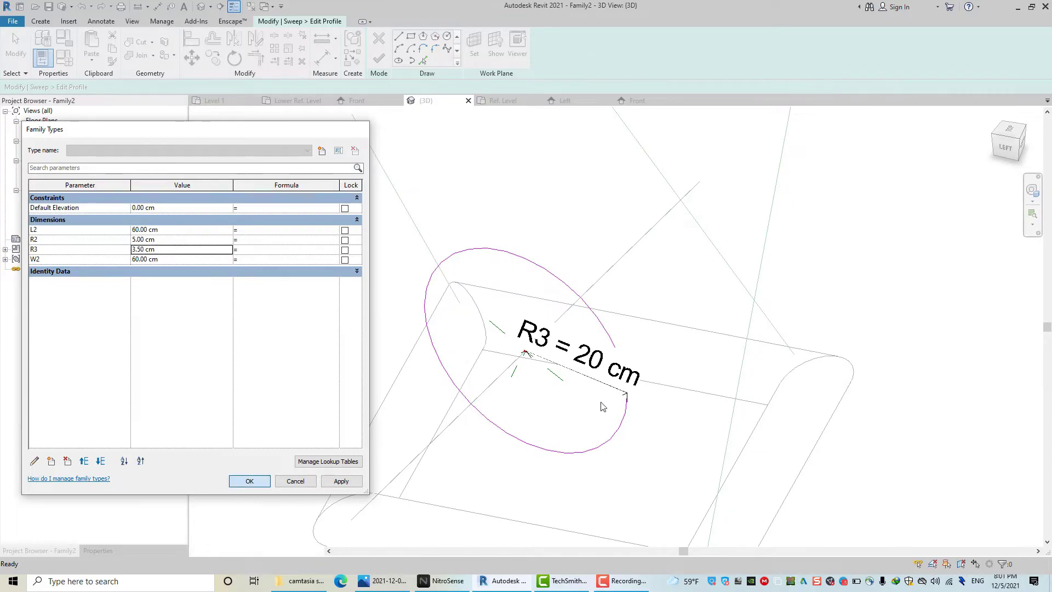
Step: Finish the R3 profile and complete the first diagonal tube sweep
{"action": "left_click", "coordinate": [378, 60]}
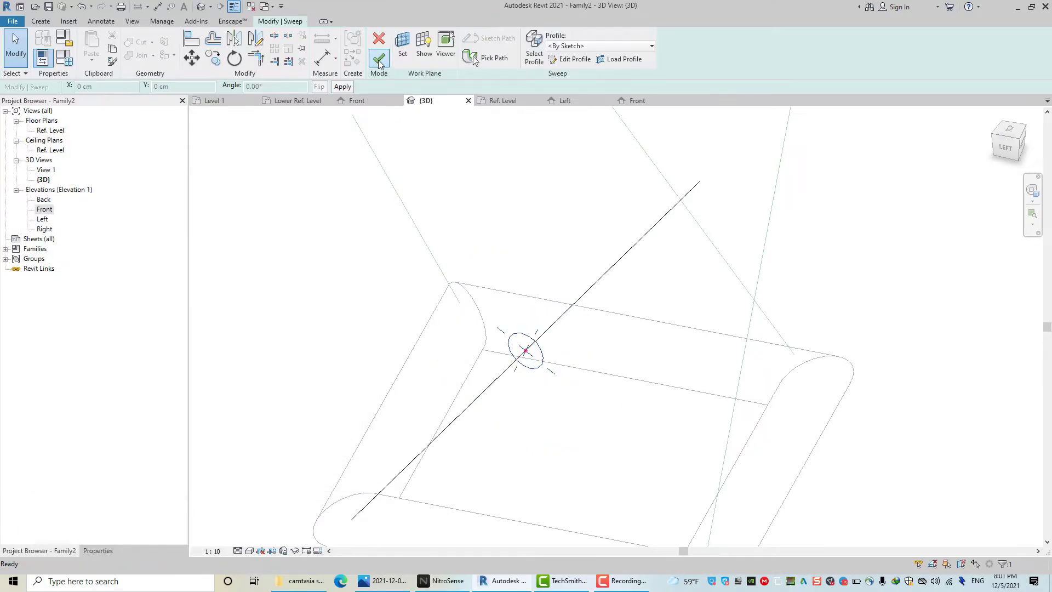
{"action": "mouse_move", "coordinate": [728, 329]}
{"action": "middle_mouse_down", "text": "shift"}
{"action": "mouse_move", "coordinate": [681, 371]}
{"action": "mouse_move", "coordinate": [824, 343]}
{"action": "mouse_move", "coordinate": [616, 333]}
{"action": "mouse_move", "coordinate": [681, 309]}
{"action": "mouse_move", "coordinate": [535, 345]}
{"action": "mouse_move", "coordinate": [436, 324]}
{"action": "mouse_move", "coordinate": [491, 247]}
{"action": "mouse_move", "coordinate": [567, 298]}
{"action": "mouse_move", "coordinate": [596, 294]}
{"action": "mouse_move", "coordinate": [482, 225]}
{"action": "mouse_move", "coordinate": [453, 254]}
{"action": "mouse_move", "coordinate": [450, 229]}
{"action": "middle_mouse_up", "text": "shift"}
{"action": "left_click", "coordinate": [615, 333]}
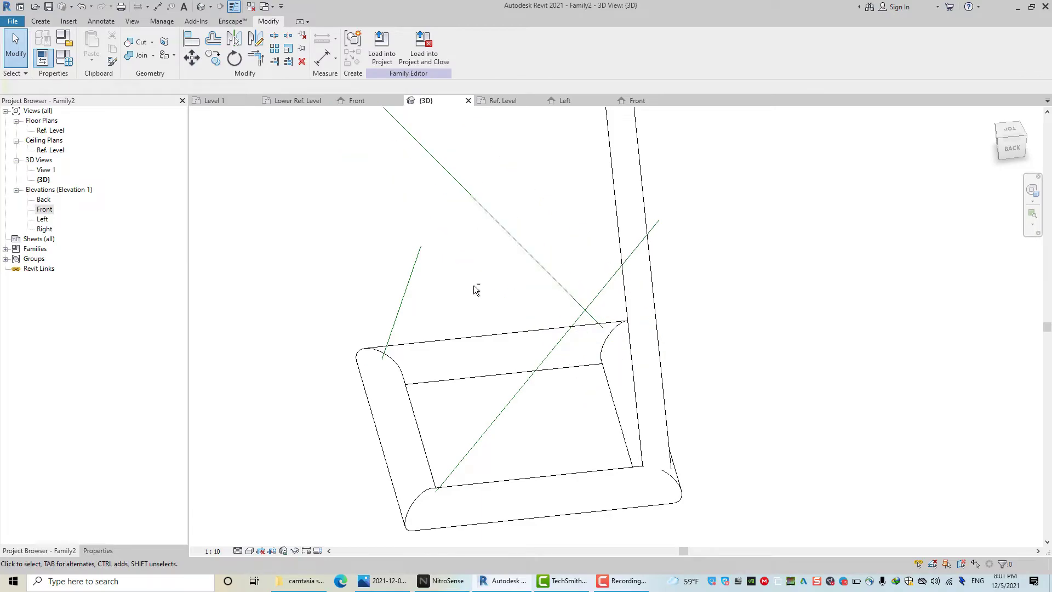
{"action": "mouse_move", "coordinate": [477, 291]}
{"action": "middle_mouse_down", "text": "shift"}
{"action": "mouse_move", "coordinate": [594, 293]}
{"action": "mouse_move", "coordinate": [526, 239]}
{"action": "mouse_move", "coordinate": [529, 275]}
{"action": "middle_mouse_up", "text": "shift"}
Step: Sketch a circular profile for the next tube sweep and assign its radius parameter
{"action": "double_click", "coordinate": [492, 395]}
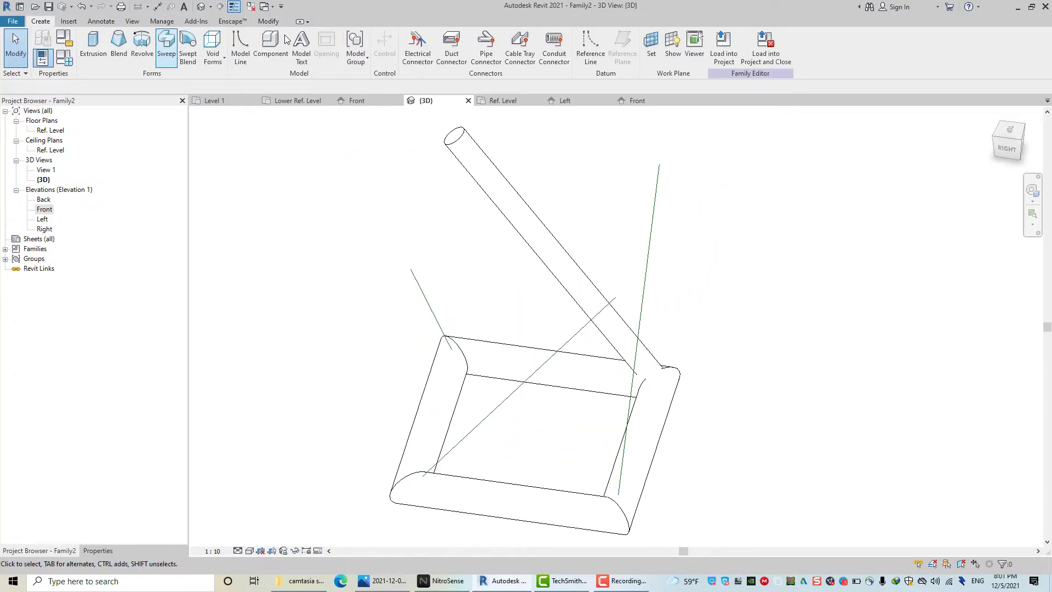
{"action": "left_click", "coordinate": [496, 303]}
{"action": "left_click", "coordinate": [519, 244]}
{"action": "key", "text": "Escape"}
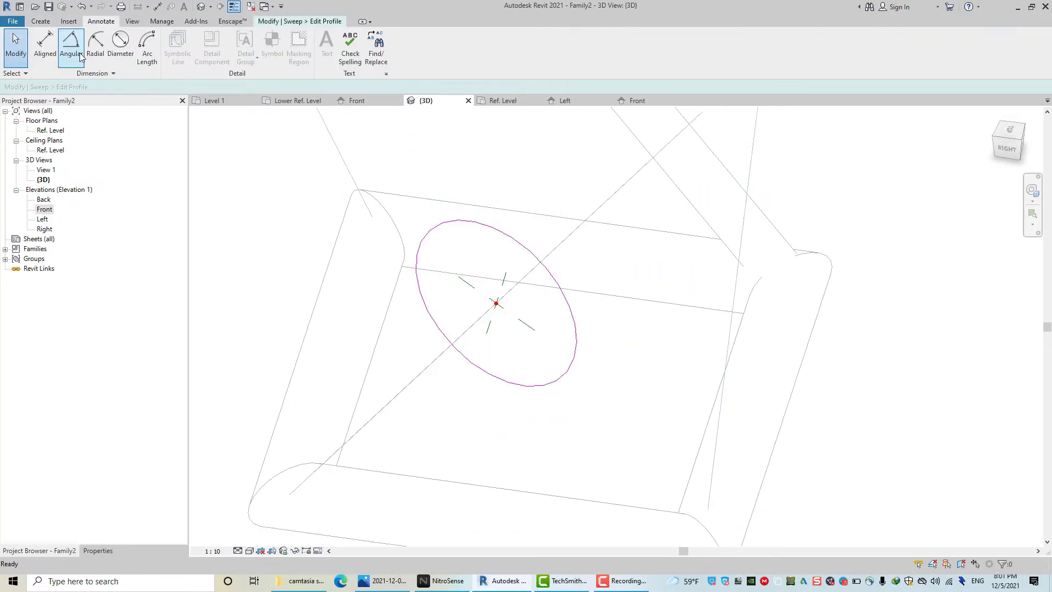
{"action": "scroll", "coordinate": [499, 288], "scroll_direction": "up", "scroll_amount": 2}
{"action": "left_click", "coordinate": [498, 288]}
{"action": "left_click", "coordinate": [422, 46]}
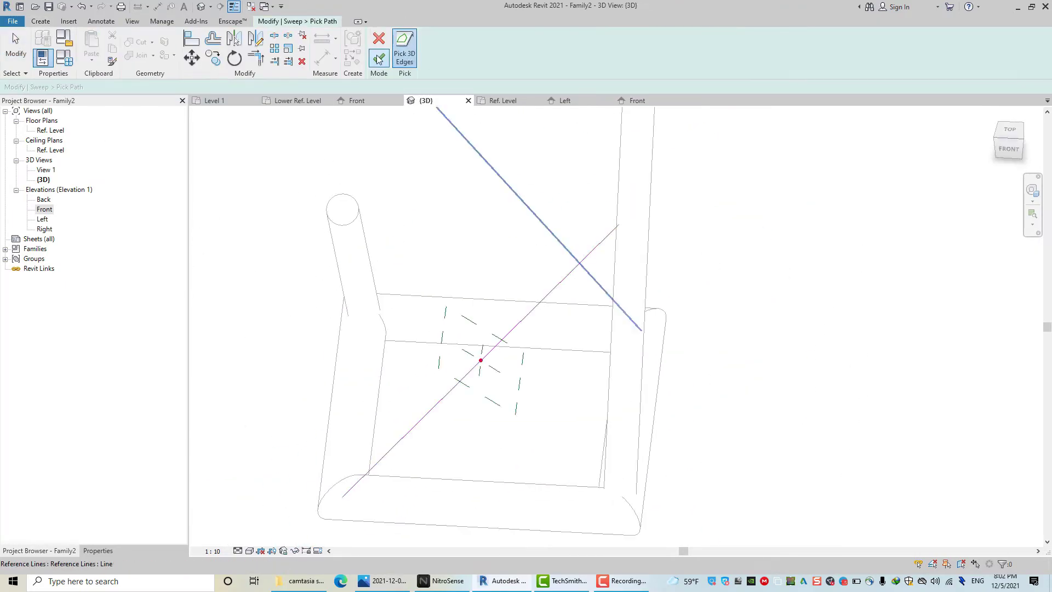
{"action": "left_click", "coordinate": [378, 59]}
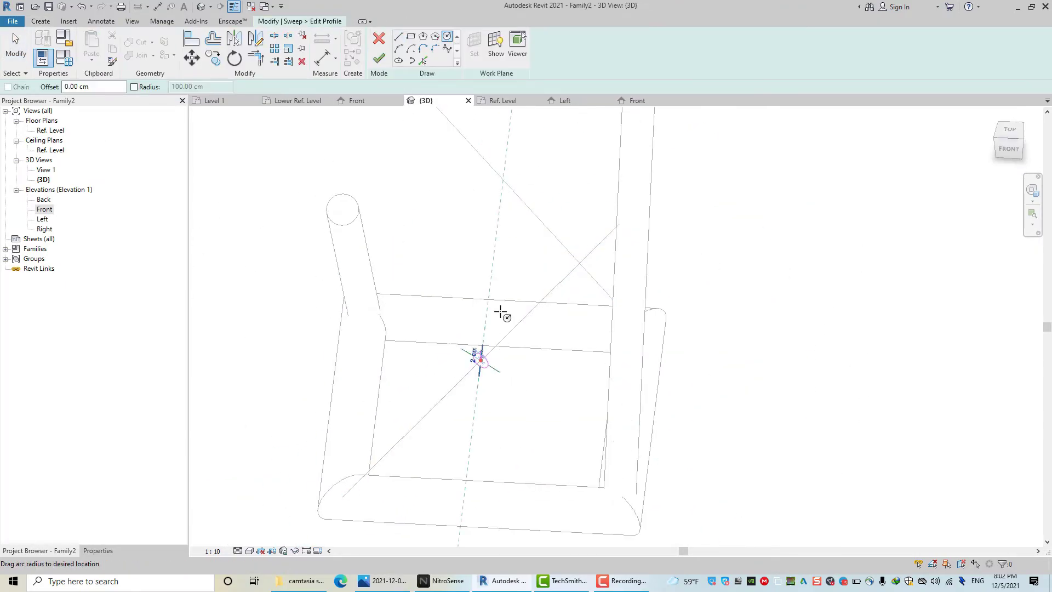
Step: Dimension that profile circle's radius, link it to the parameter, and finish the sweep
{"action": "left_click", "coordinate": [556, 388]}
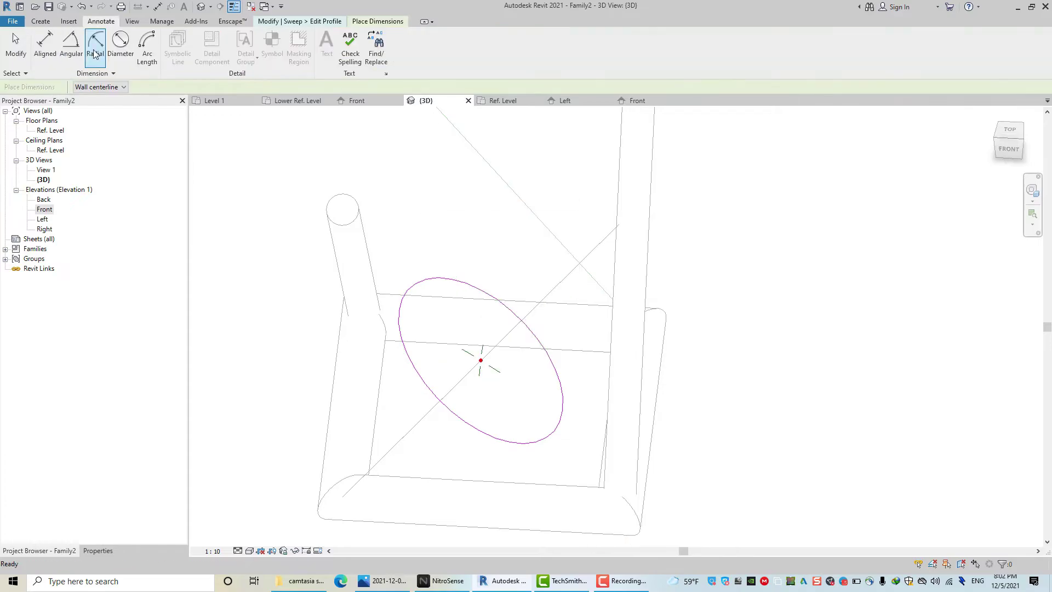
{"action": "key", "text": "Escape"}
{"action": "left_click", "coordinate": [521, 356]}
{"action": "left_click", "coordinate": [422, 46]}
{"action": "left_click", "coordinate": [387, 122]}
{"action": "left_click", "coordinate": [379, 57]}
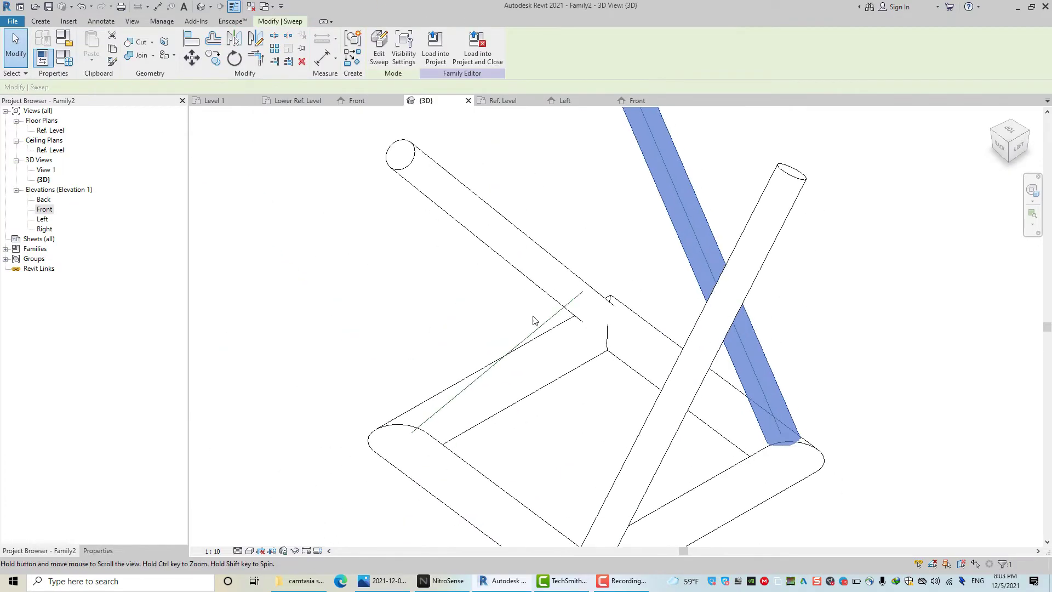
Step: Complete the last diagonal tube sweep and orbit to check all four tubes
{"action": "left_click", "coordinate": [472, 351]}
{"action": "left_click", "coordinate": [526, 353]}
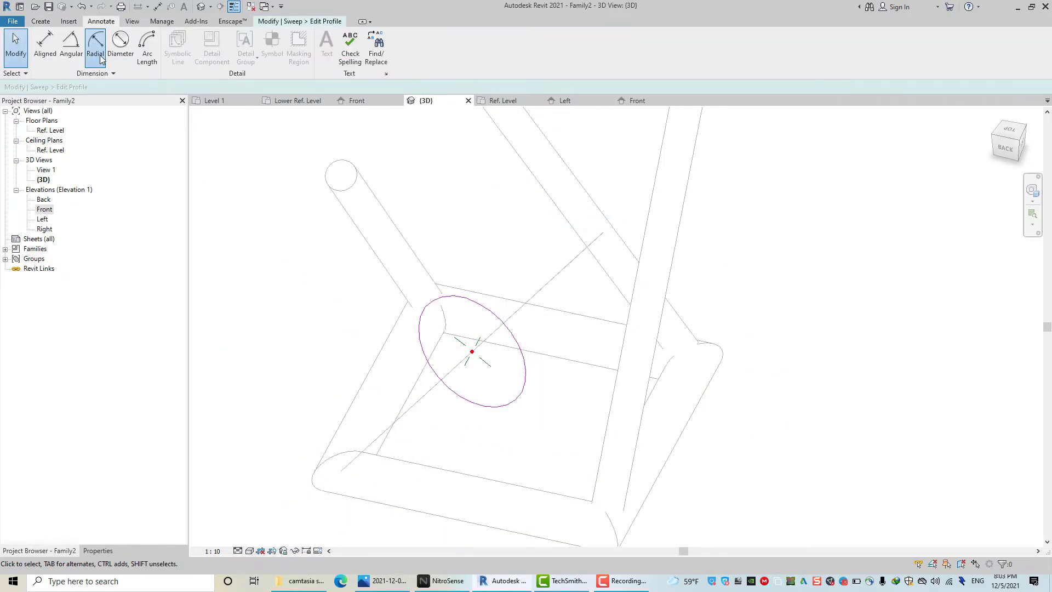
{"action": "left_click", "coordinate": [378, 58]}
{"action": "left_click", "coordinate": [378, 58]}
{"action": "key", "text": "Escape"}
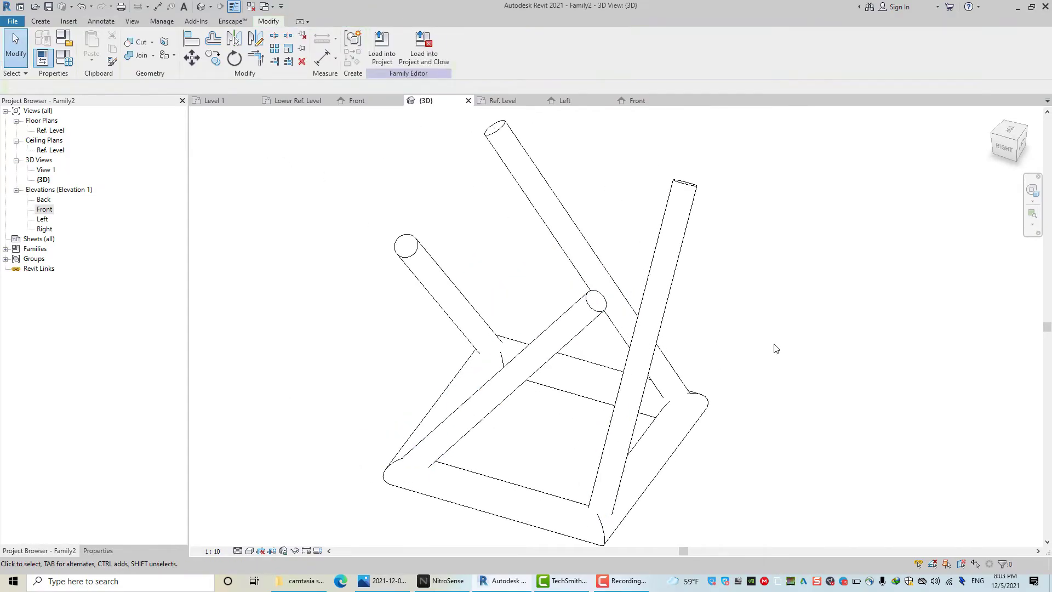
{"action": "mouse_move", "coordinate": [775, 347]}
{"action": "middle_mouse_down", "text": "shift"}
{"action": "mouse_move", "coordinate": [650, 282]}
{"action": "mouse_move", "coordinate": [661, 284]}
{"action": "mouse_move", "coordinate": [655, 310]}
{"action": "middle_mouse_up", "text": "shift"}
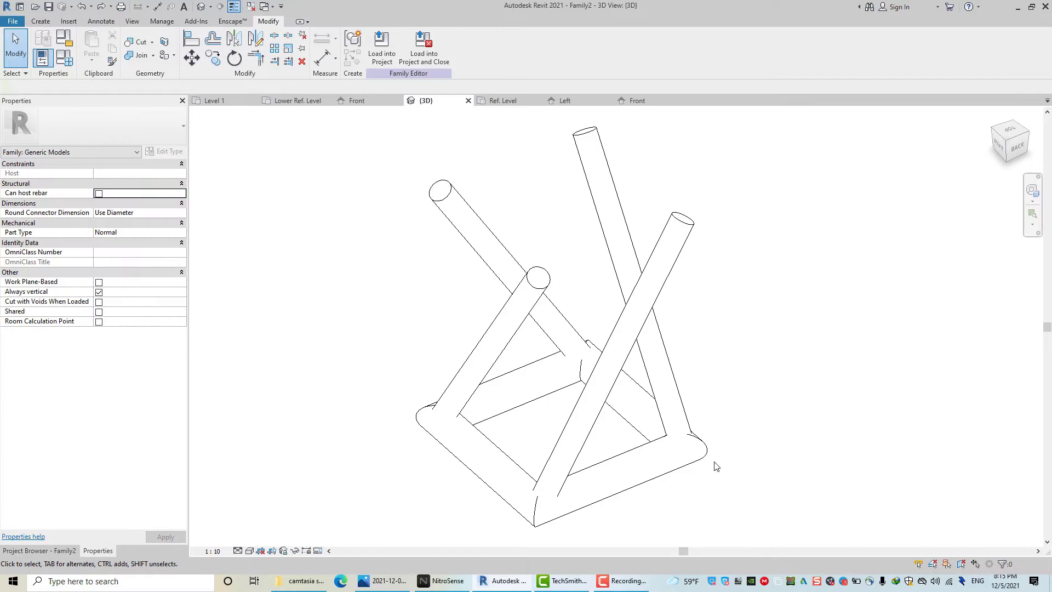
{"action": "left_click", "coordinate": [61, 548]}
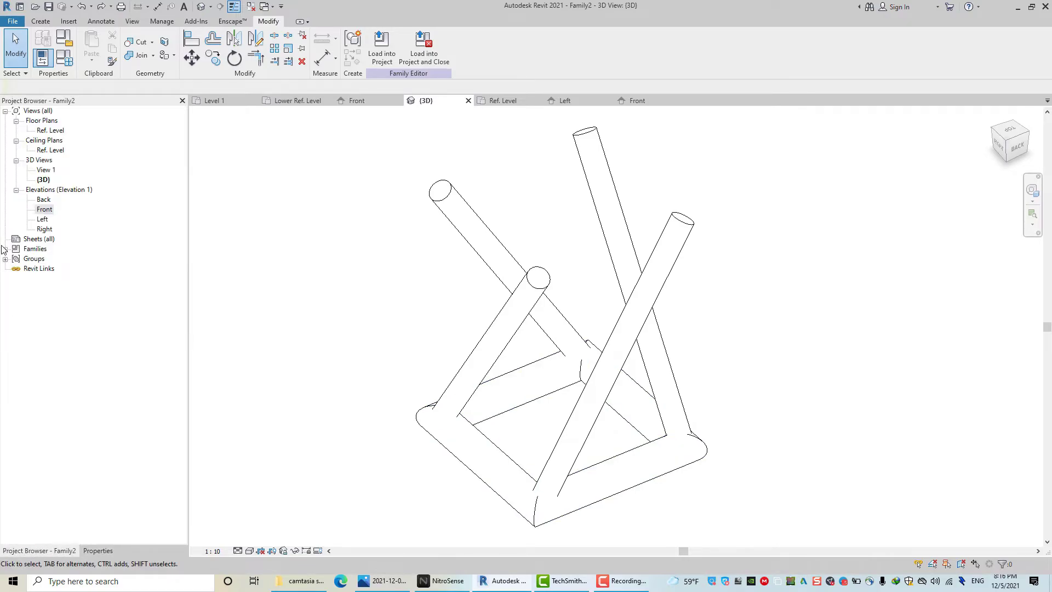
Step: In the Front elevation, add an aligned 82.08 cm dimension between the two reference levels
{"action": "double_click", "coordinate": [39, 211]}
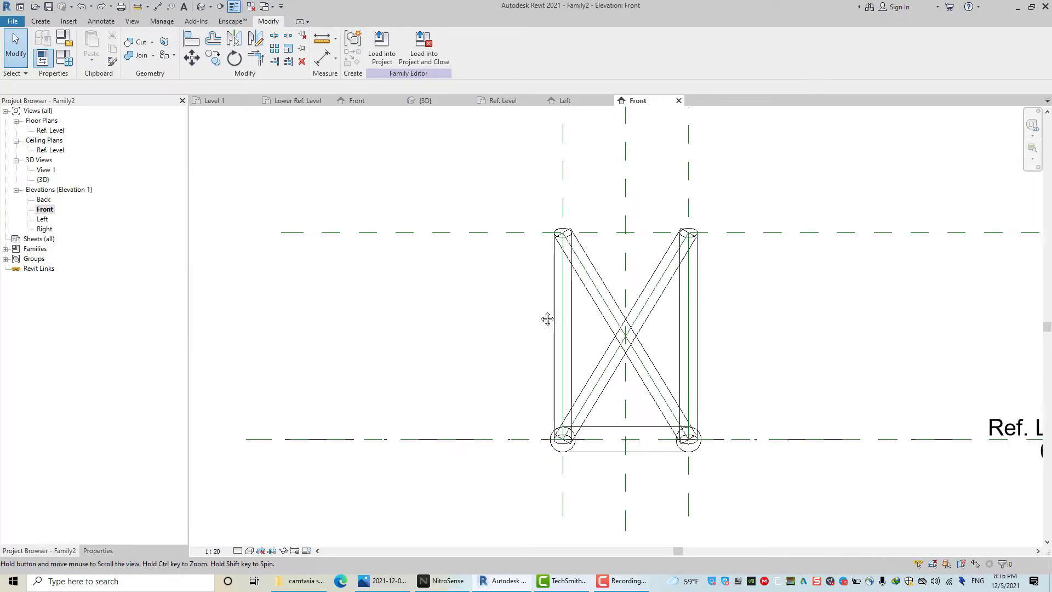
{"action": "left_click", "coordinate": [98, 21]}
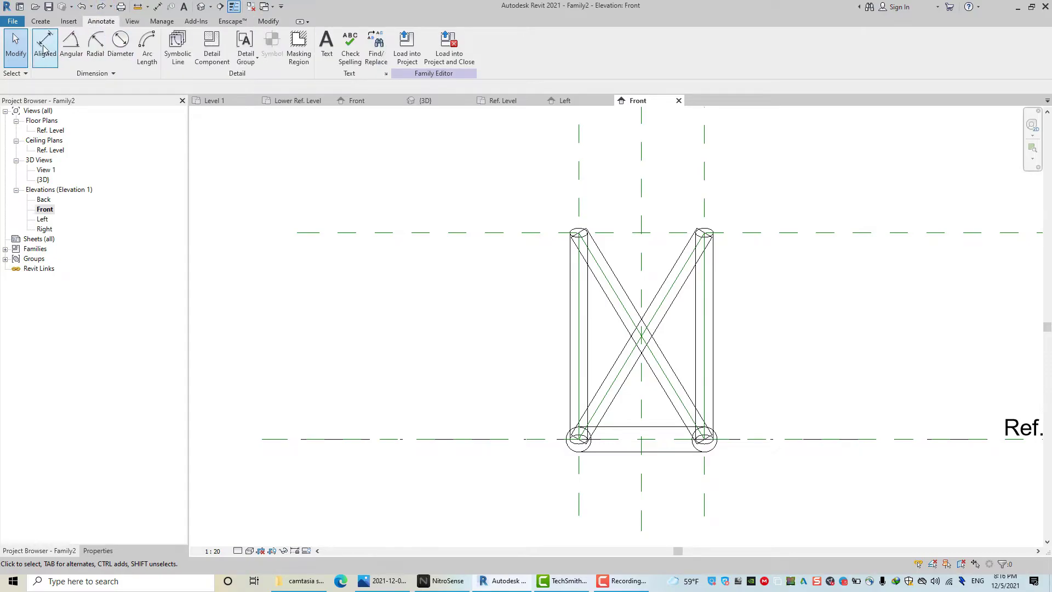
{"action": "left_click", "coordinate": [46, 44]}
{"action": "left_click", "coordinate": [439, 439]}
{"action": "left_click", "coordinate": [470, 233]}
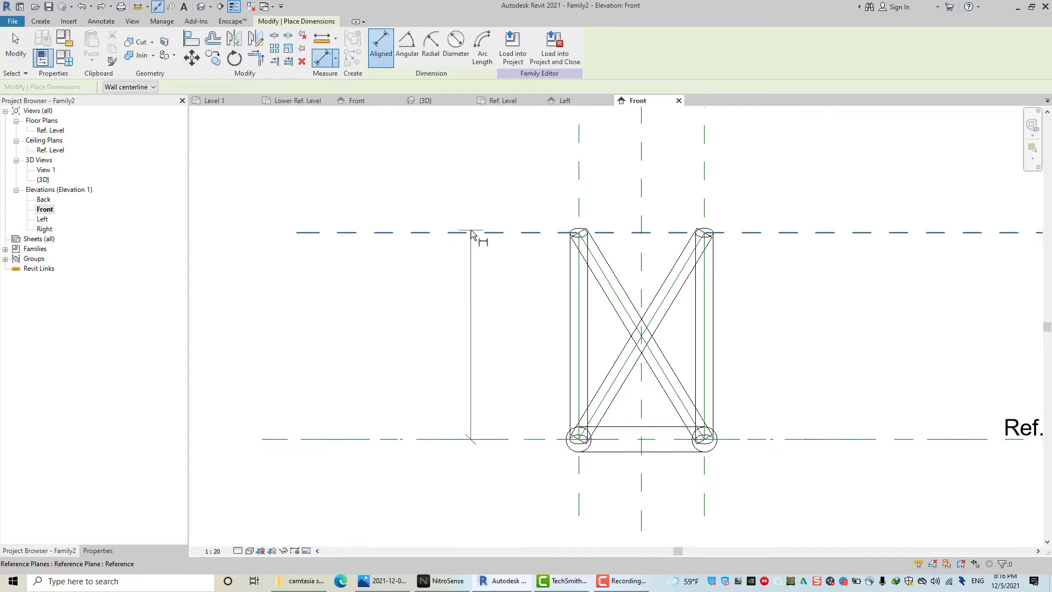
{"action": "left_click", "coordinate": [268, 241]}
{"action": "right_click", "coordinate": [318, 185]}
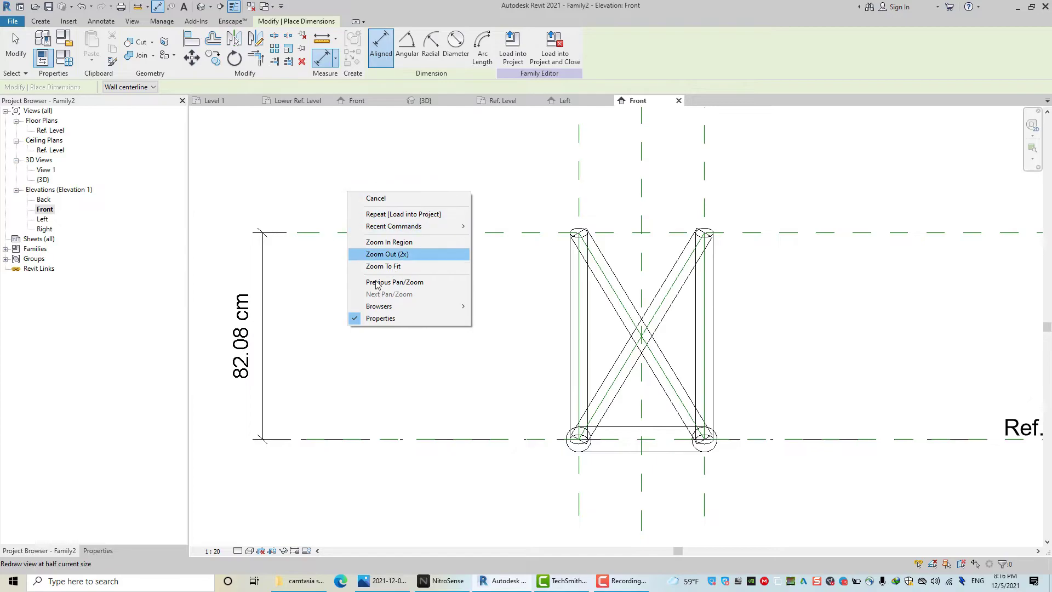
{"action": "key", "text": "Escape"}
{"action": "right_click", "coordinate": [329, 278]}
{"action": "left_click", "coordinate": [347, 281]}
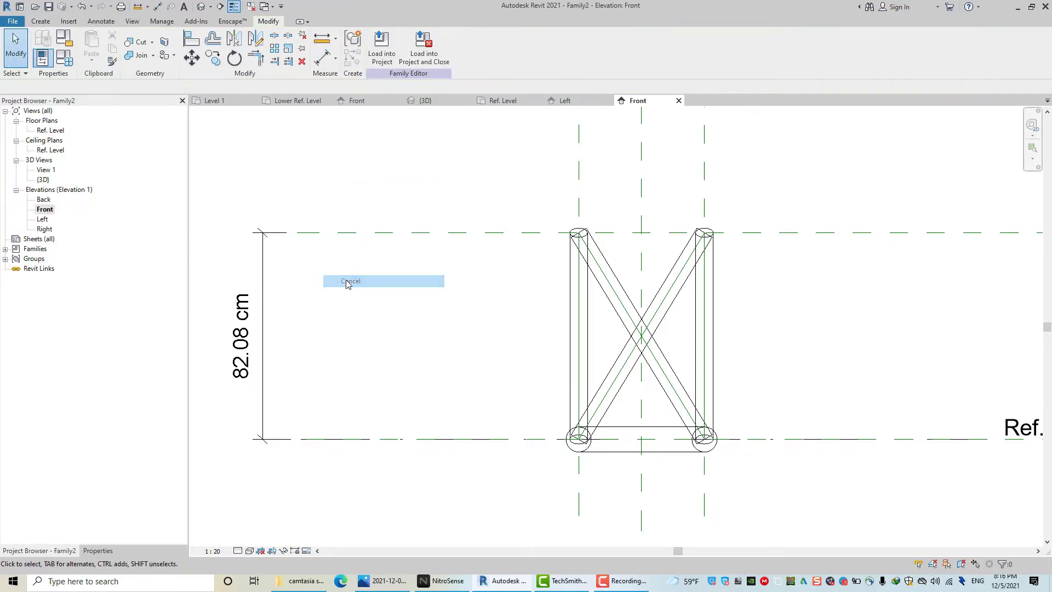
{"action": "right_click", "coordinate": [347, 282]}
{"action": "left_click", "coordinate": [363, 287]}
Step: Label the height dimension with new parameter H1 and set H1 to 80 cm
{"action": "left_click", "coordinate": [485, 46]}
{"action": "type", "text": "H"}
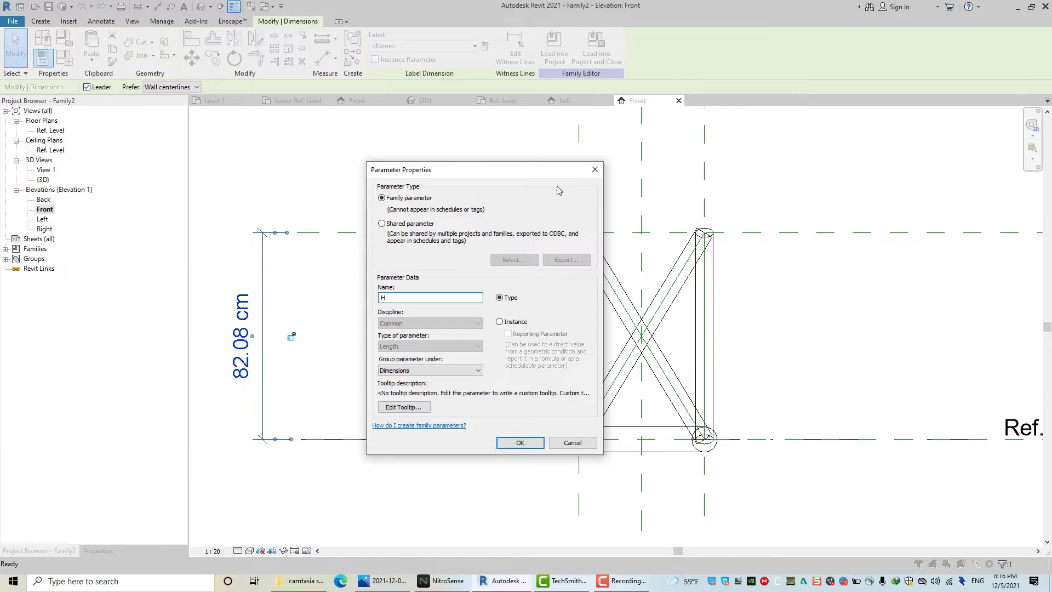
{"action": "type", "text": "1"}
{"action": "left_click", "coordinate": [519, 443]}
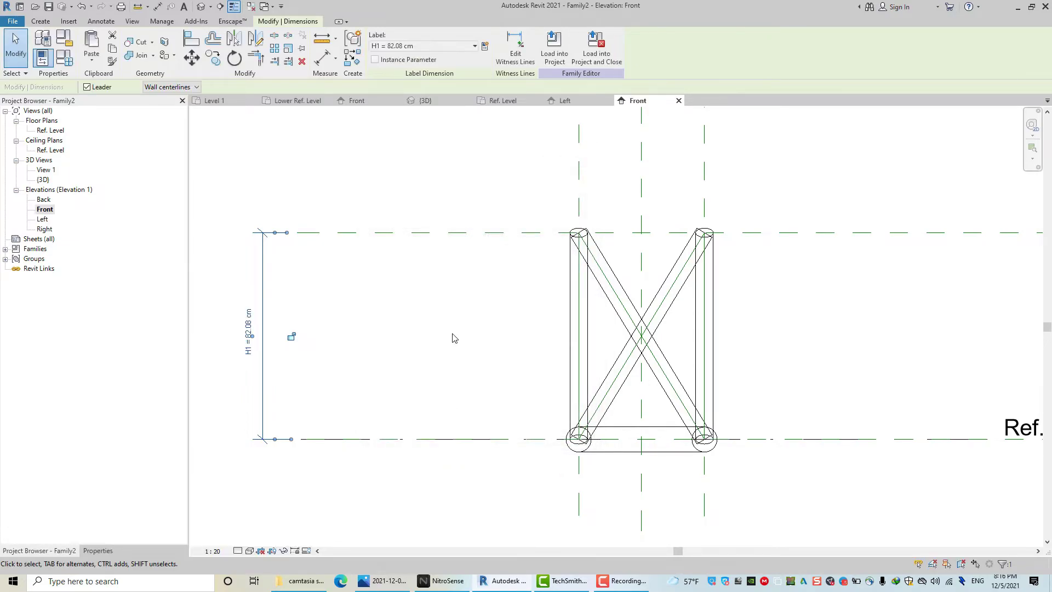
{"action": "left_click", "coordinate": [454, 338]}
{"action": "middle_click_drag", "start_coordinate": [533, 331], "coordinate": [568, 333]}
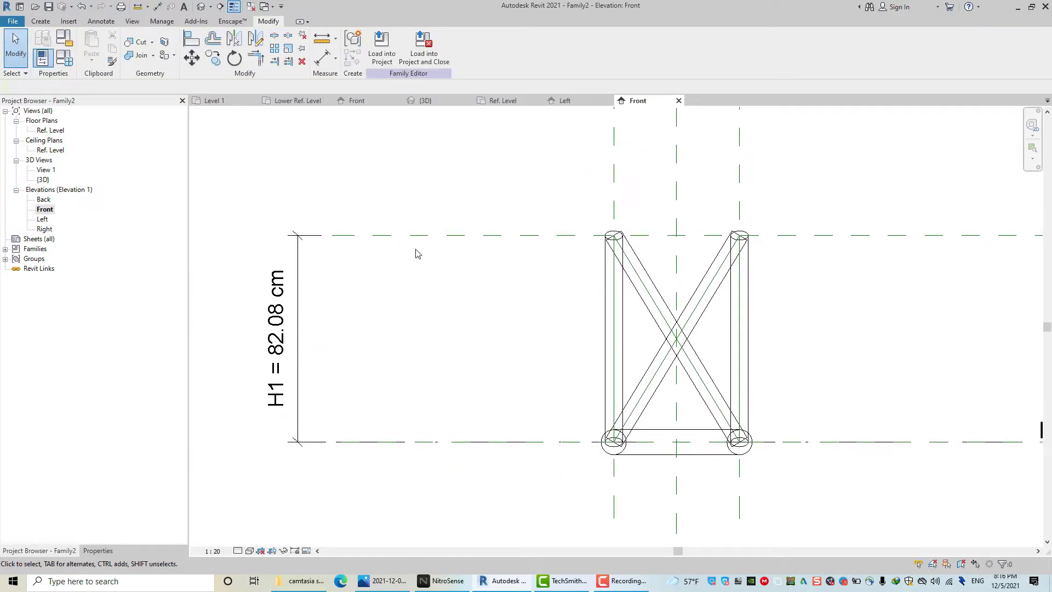
{"action": "left_click", "coordinate": [57, 61]}
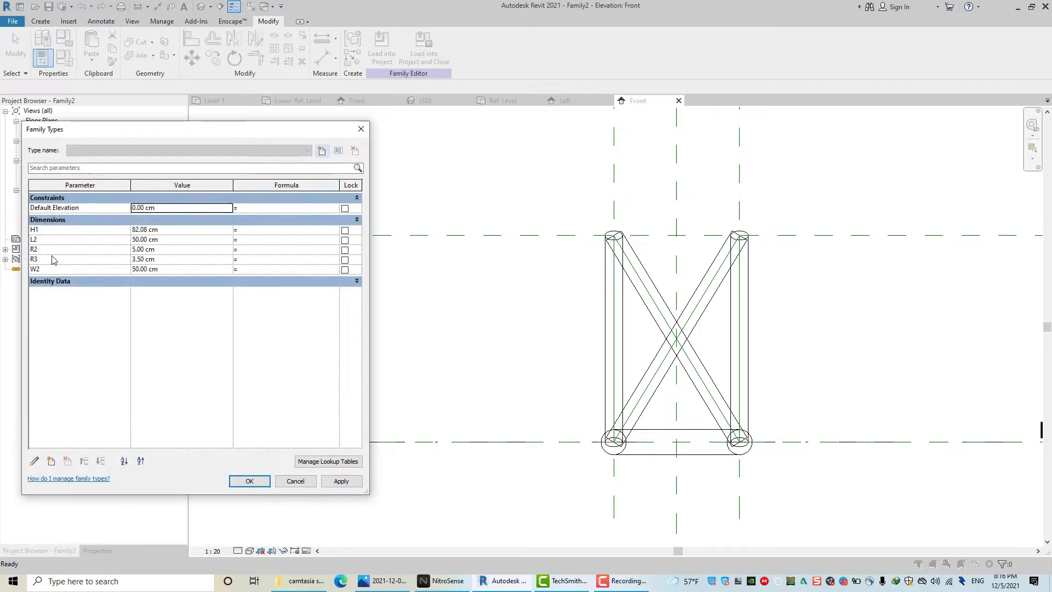
{"action": "left_click", "coordinate": [181, 230]}
{"action": "type", "text": "80"}
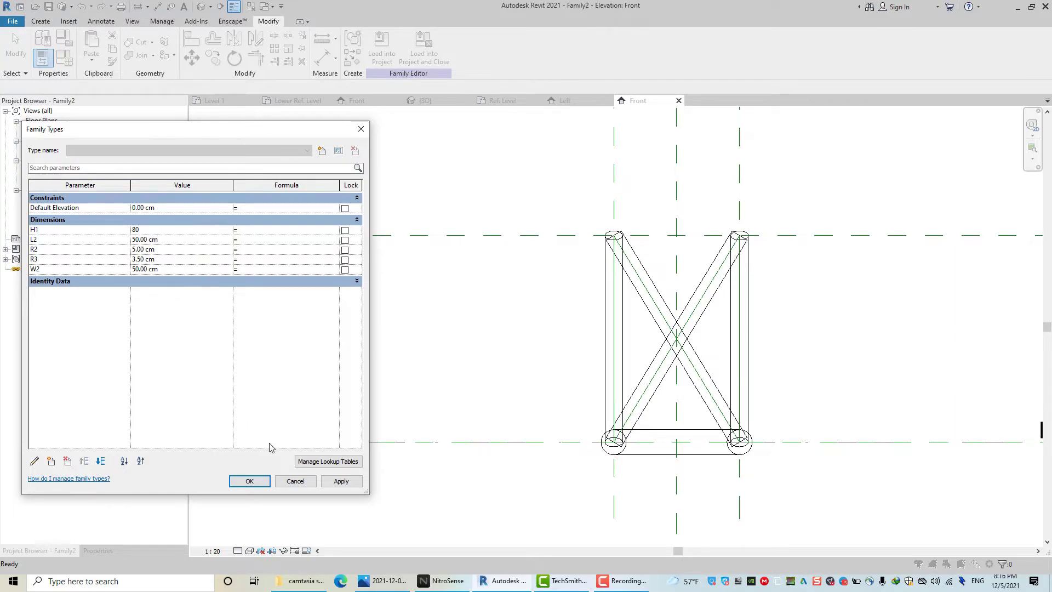
{"action": "left_click", "coordinate": [253, 482]}
{"action": "scroll", "coordinate": [398, 314], "scroll_direction": "down", "scroll_amount": 2}
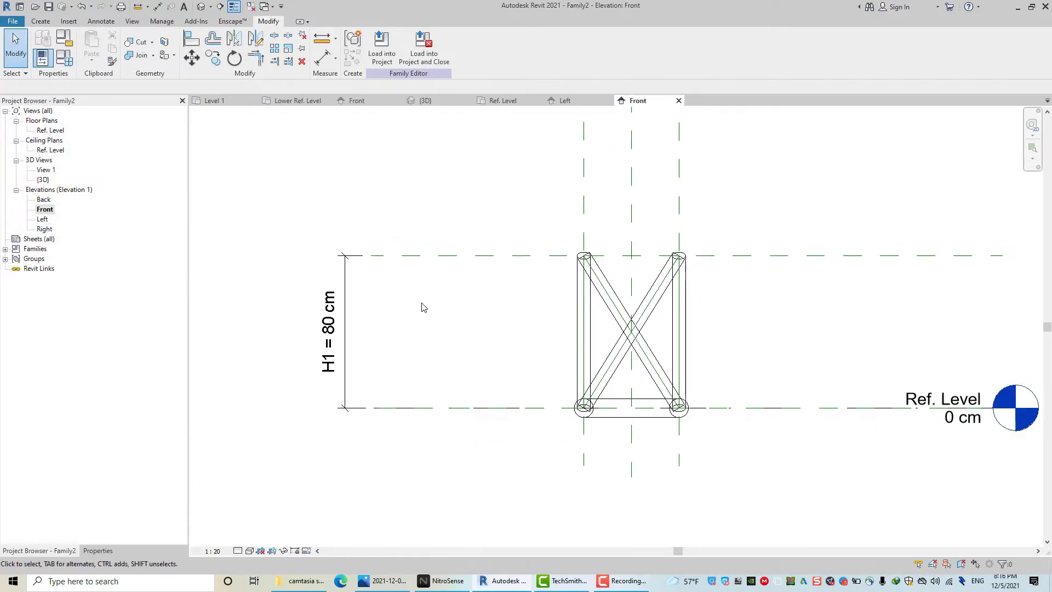
Step: Load Family2 into Family1, overwriting the existing family version
{"action": "left_click", "coordinate": [382, 41]}
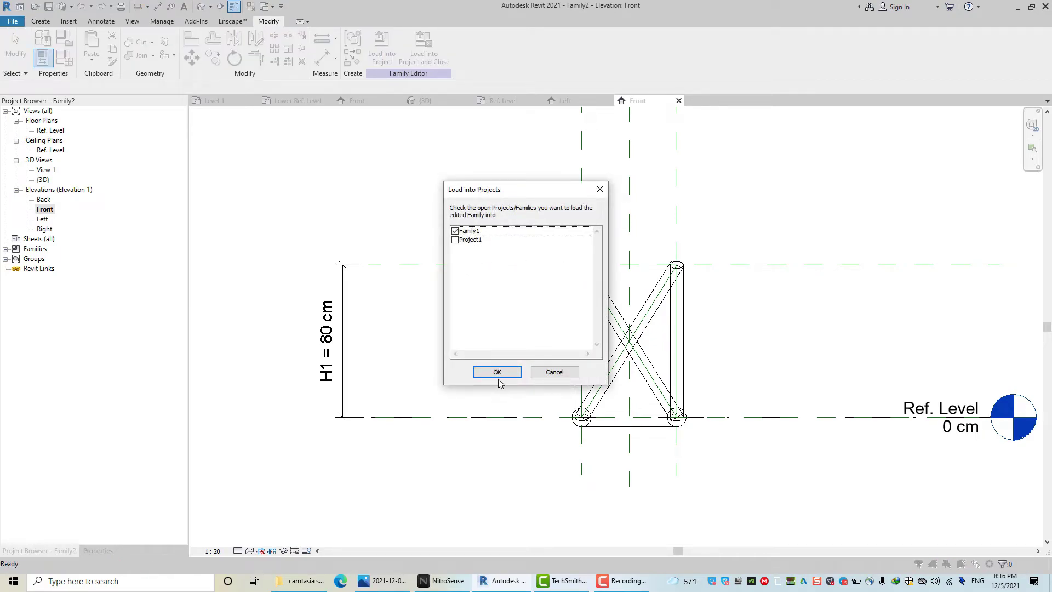
{"action": "left_click", "coordinate": [498, 378]}
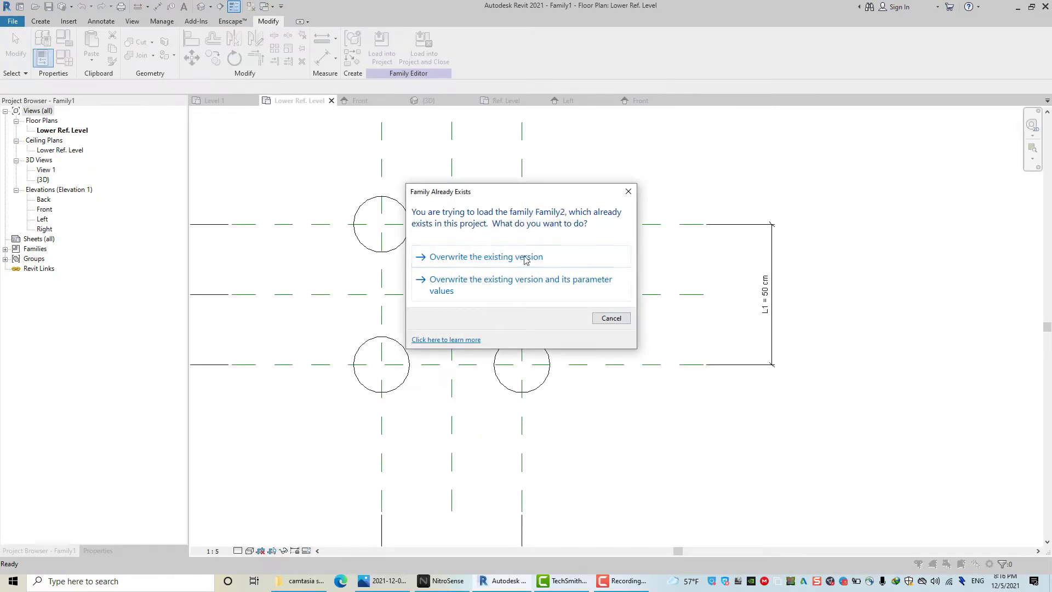
{"action": "left_click", "coordinate": [525, 260]}
{"action": "middle_click_drag", "start_coordinate": [524, 212], "coordinate": [594, 288]}
{"action": "scroll", "coordinate": [636, 345], "scroll_direction": "down", "scroll_amount": 1}
{"action": "scroll", "coordinate": [657, 342], "scroll_direction": "down", "scroll_amount": 2}
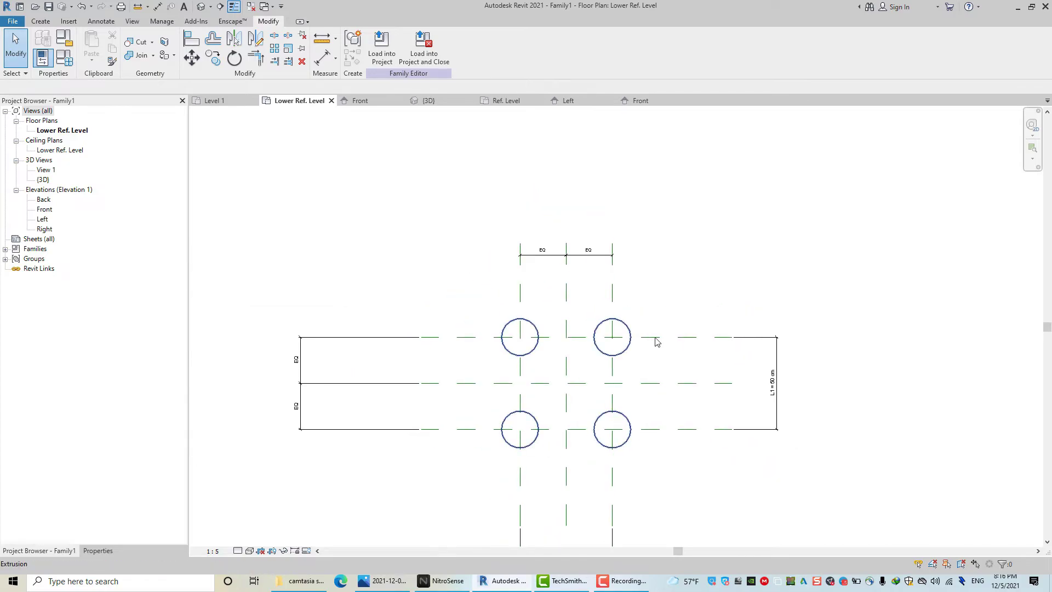
Step: Place a single Family2 tube-frame component above the column plan layout
{"action": "left_click", "coordinate": [40, 21]}
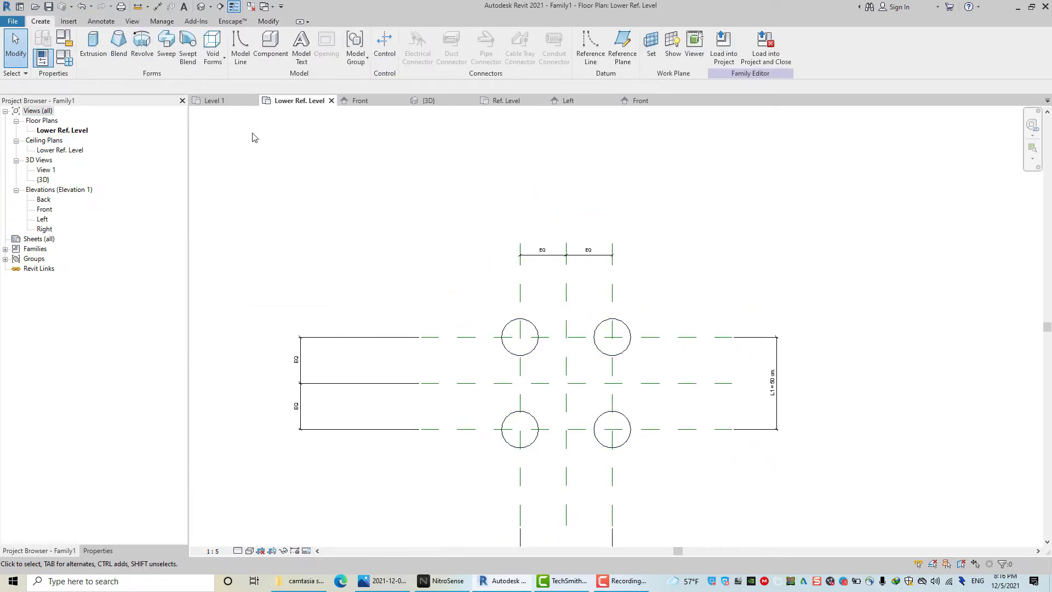
{"action": "left_click", "coordinate": [268, 47]}
{"action": "middle_click_drag", "start_coordinate": [564, 155], "coordinate": [546, 178]}
{"action": "left_click", "coordinate": [570, 177]}
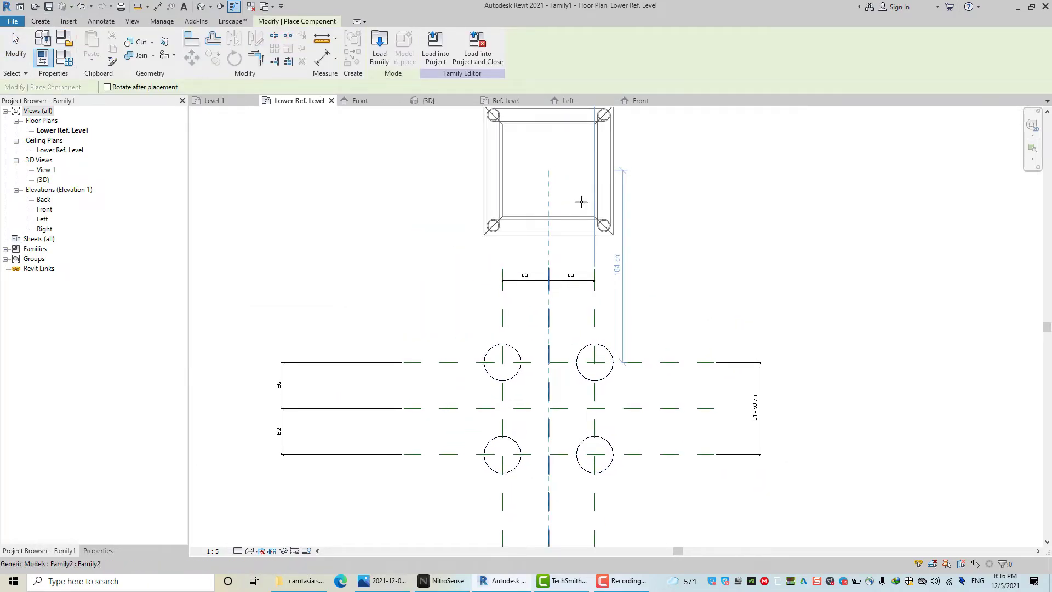
{"action": "right_click", "coordinate": [675, 182]}
{"action": "right_click", "coordinate": [707, 192]}
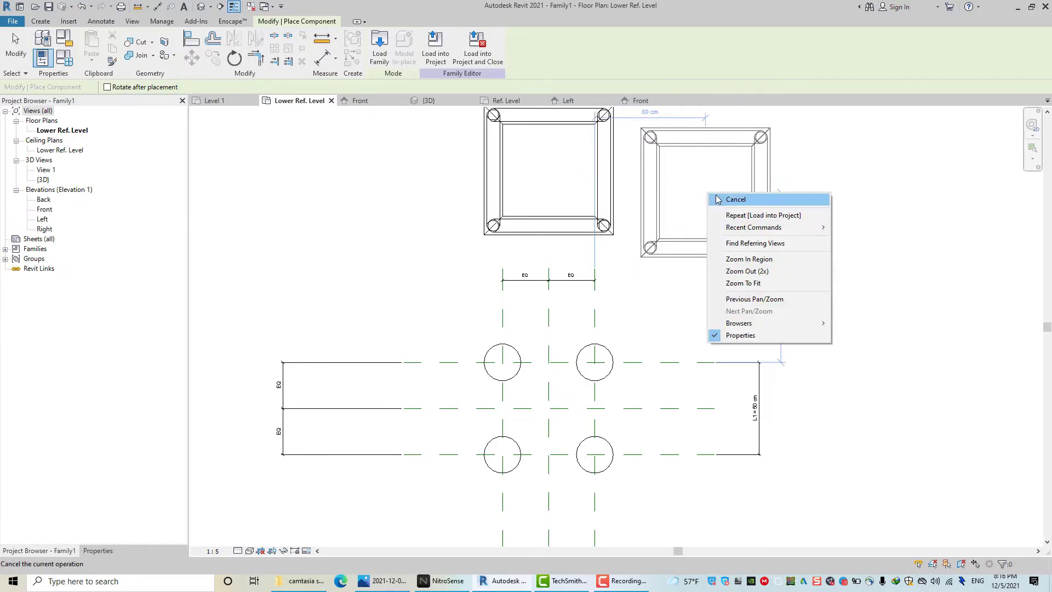
{"action": "left_click", "coordinate": [713, 197]}
{"action": "middle_click_drag", "start_coordinate": [715, 198], "coordinate": [723, 213]}
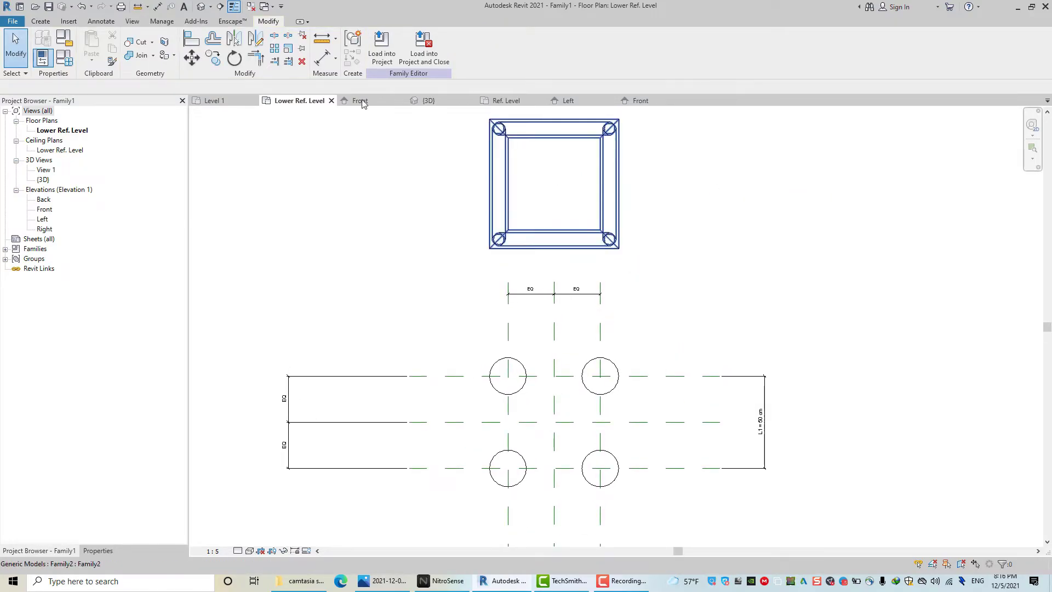
{"action": "left_click", "coordinate": [191, 40]}
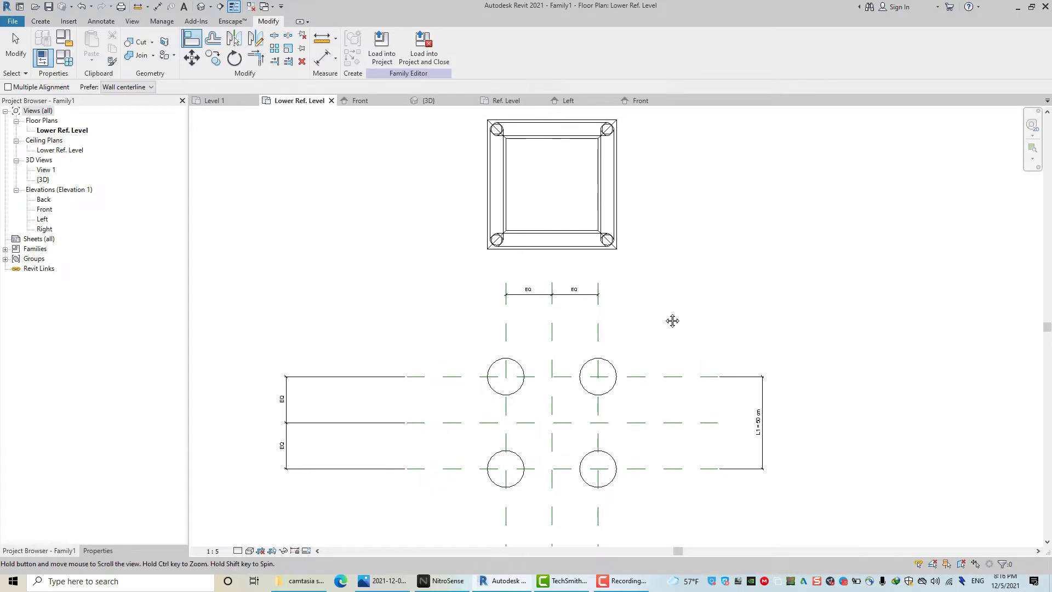
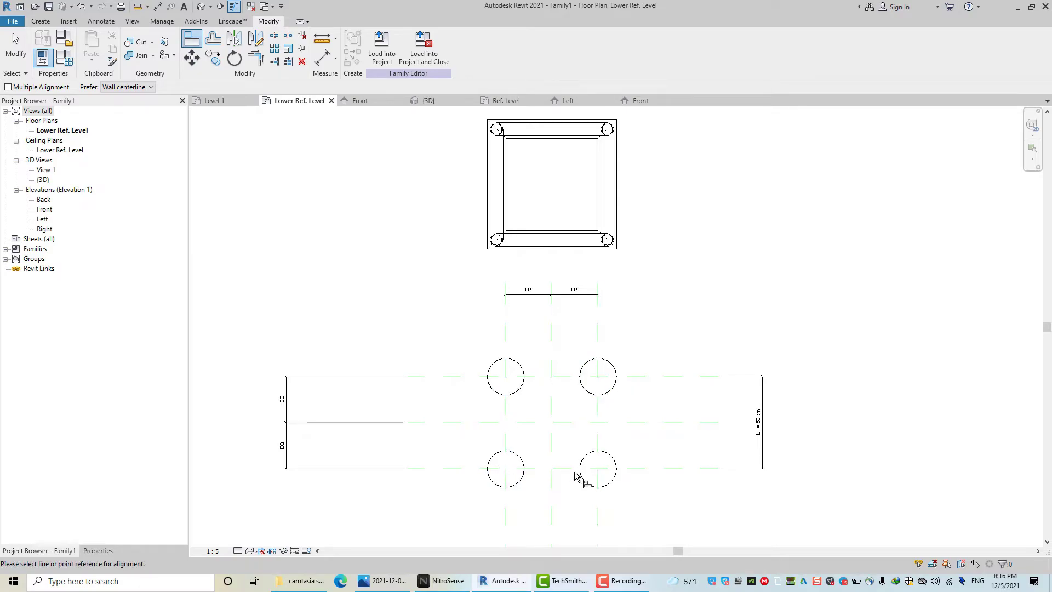
Step: Align the truss module's centres to the horizontal and vertical centre reference planes
{"action": "left_click", "coordinate": [552, 411]}
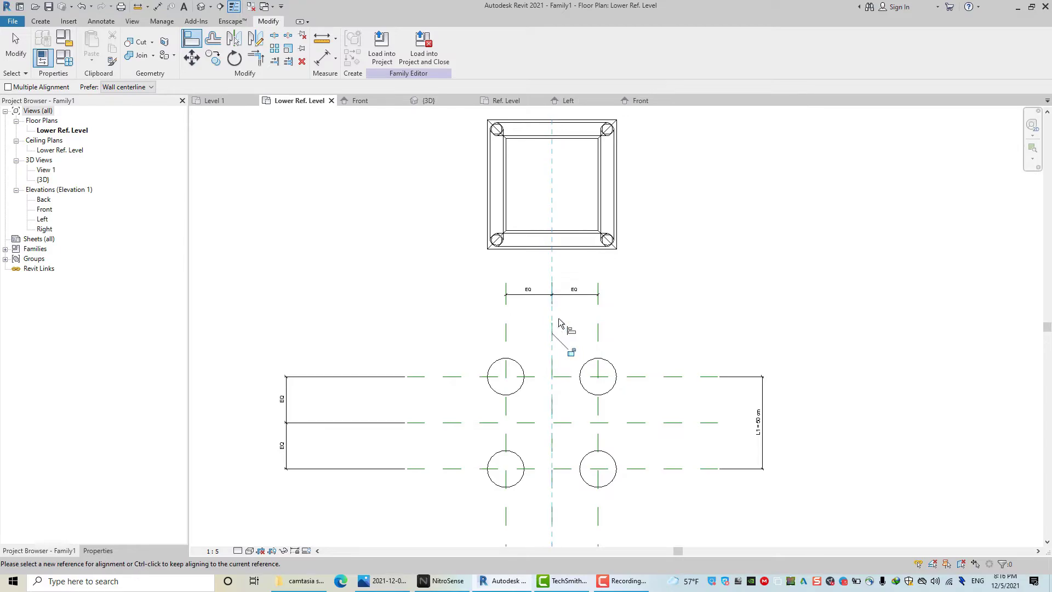
{"action": "right_click", "coordinate": [671, 269]}
{"action": "left_click", "coordinate": [685, 272]}
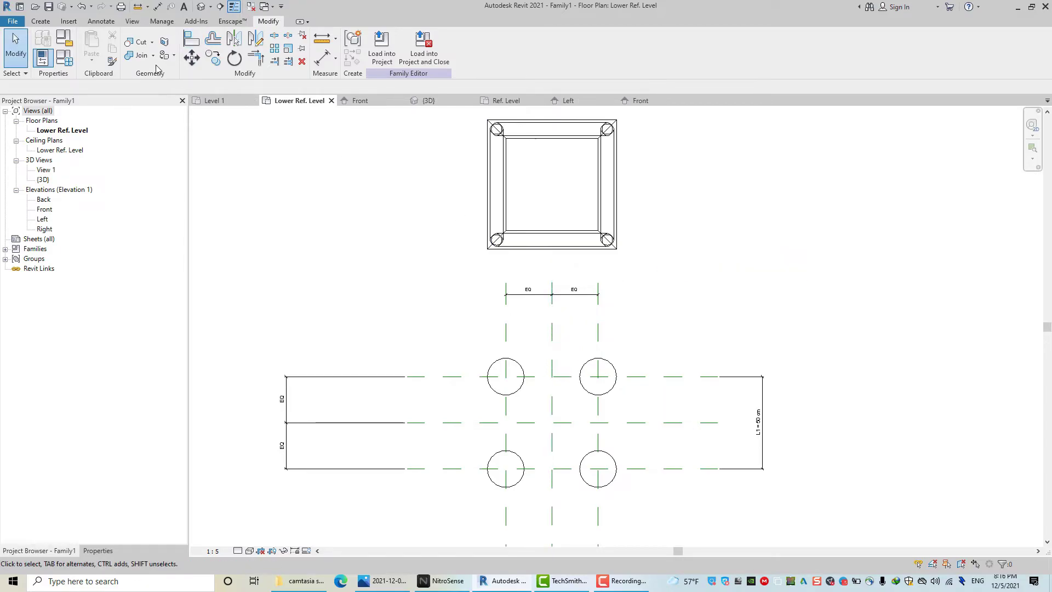
{"action": "left_click", "coordinate": [191, 46]}
{"action": "left_click", "coordinate": [534, 422]}
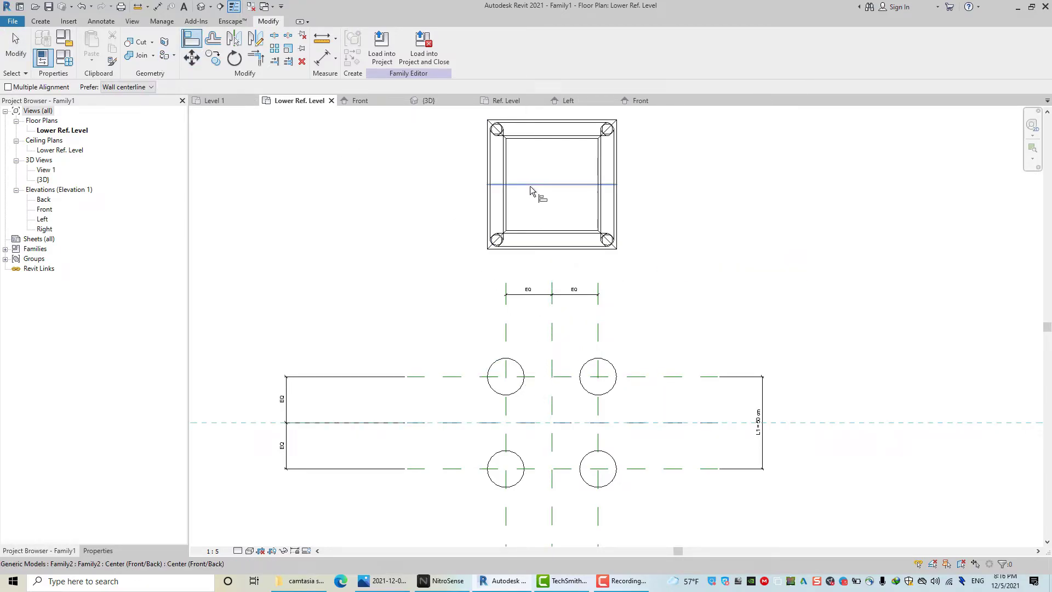
{"action": "left_click", "coordinate": [531, 186]}
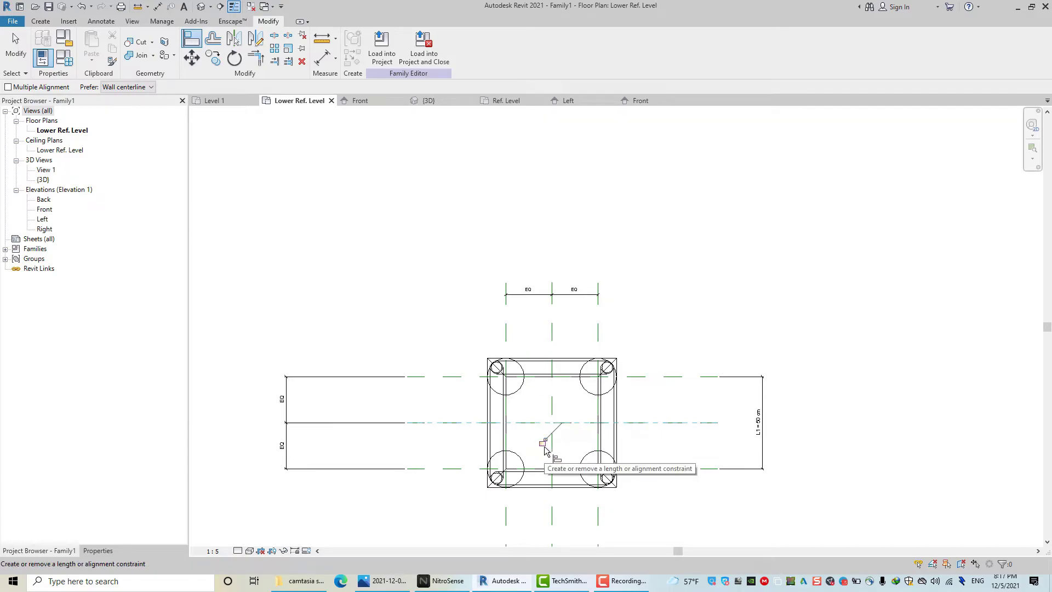
{"action": "left_click", "coordinate": [551, 337]}
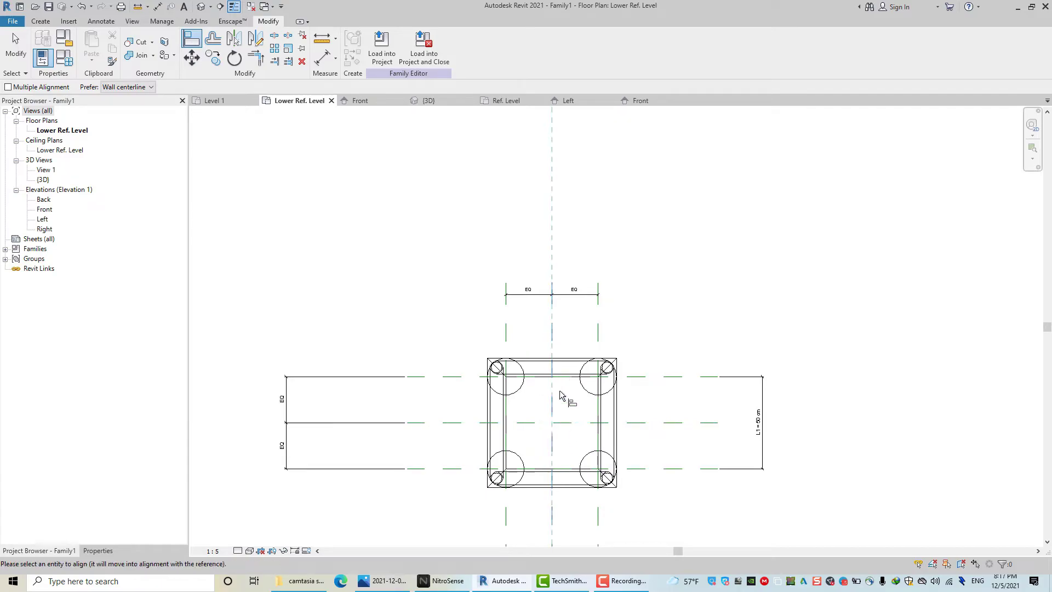
{"action": "left_click", "coordinate": [554, 427]}
Step: Exit Align and orbit the module in the default 3D view
{"action": "scroll", "coordinate": [540, 444], "scroll_direction": "up", "scroll_amount": 3}
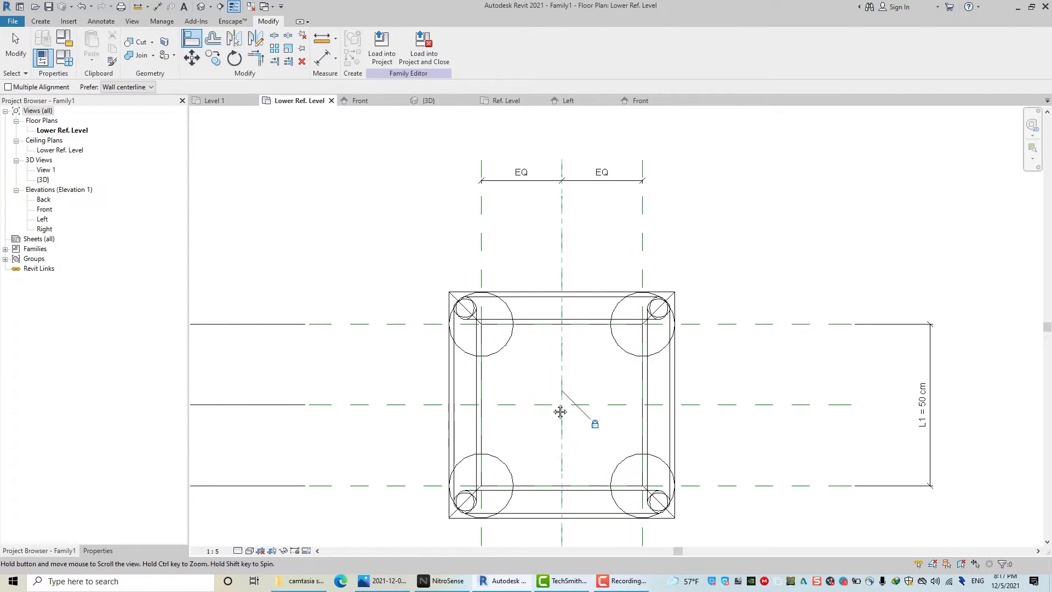
{"action": "middle_click_drag", "start_coordinate": [560, 412], "coordinate": [564, 383]}
{"action": "right_click", "coordinate": [543, 346]}
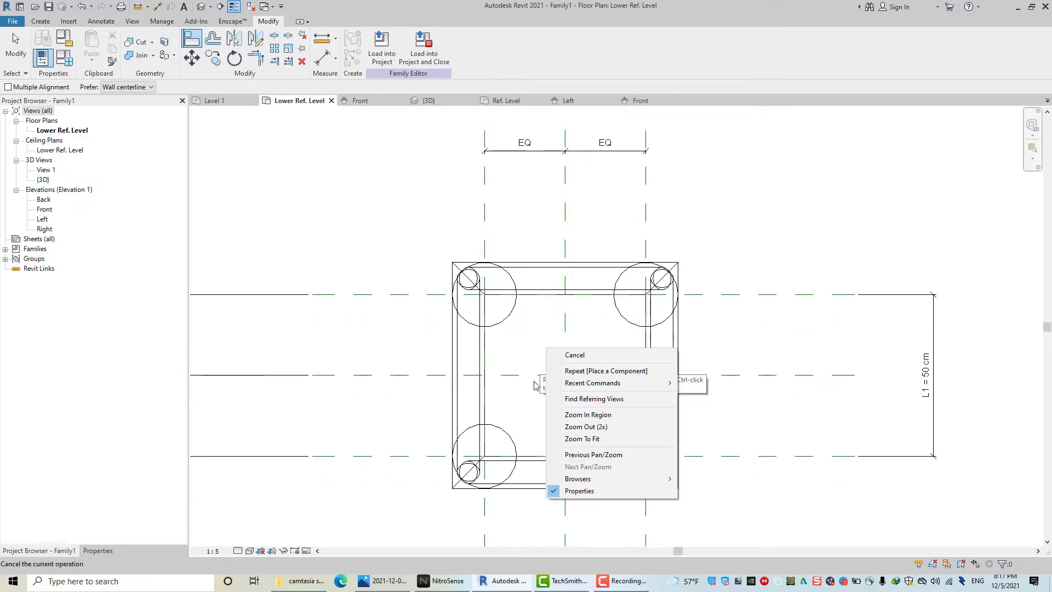
{"action": "left_click", "coordinate": [553, 355]}
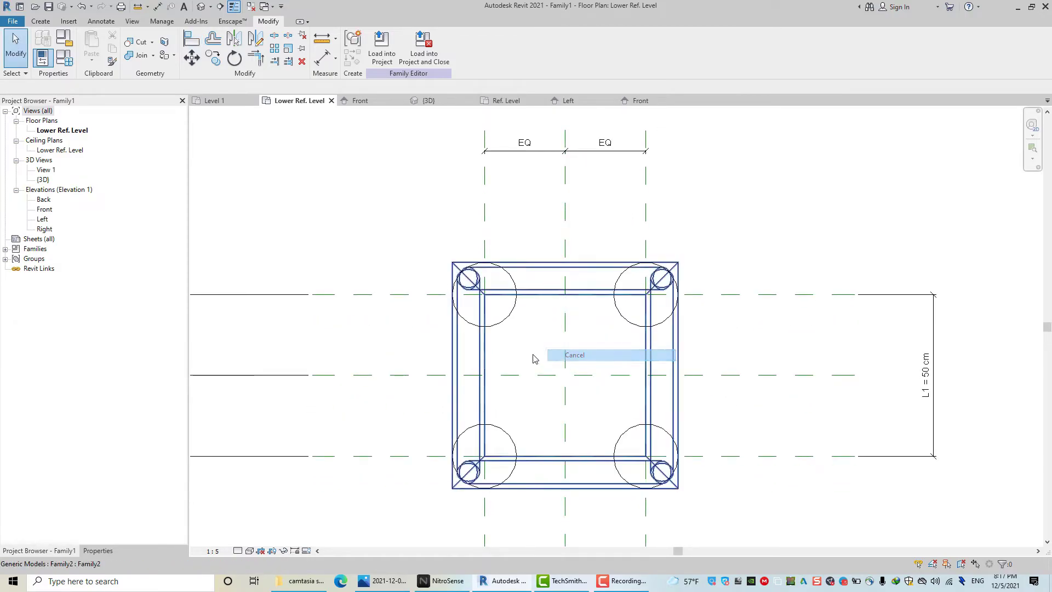
{"action": "left_click", "coordinate": [219, 6]}
{"action": "mouse_move", "coordinate": [590, 305]}
{"action": "middle_mouse_down", "text": "shift"}
{"action": "mouse_move", "coordinate": [585, 298]}
{"action": "mouse_move", "coordinate": [564, 433]}
{"action": "mouse_move", "coordinate": [583, 486]}
{"action": "mouse_move", "coordinate": [629, 474]}
{"action": "mouse_move", "coordinate": [556, 470]}
{"action": "mouse_move", "coordinate": [455, 434]}
{"action": "mouse_move", "coordinate": [515, 449]}
{"action": "middle_mouse_up", "text": "shift"}
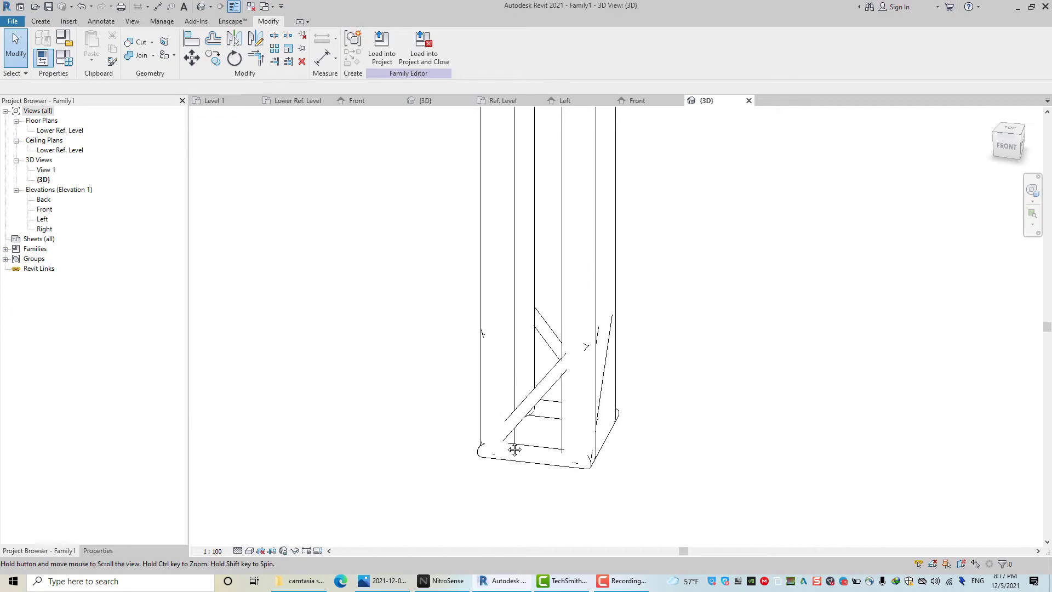
Step: Change the R1 parameter from 14 cm to 11 cm in Family Types
{"action": "left_click", "coordinate": [42, 57]}
{"action": "type", "text": "14"}
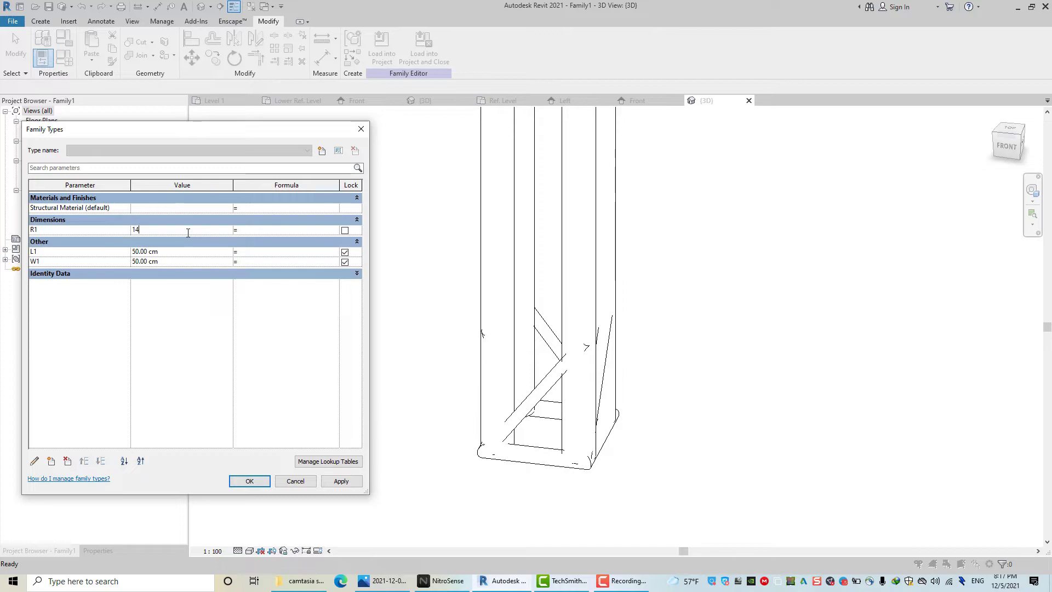
{"action": "left_click", "coordinate": [326, 483]}
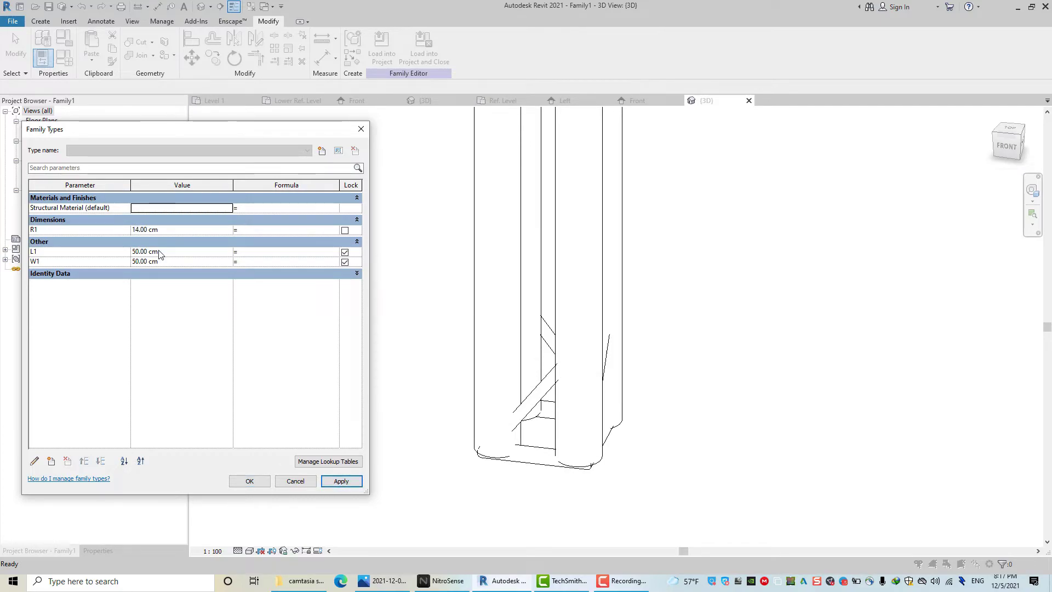
{"action": "left_click", "coordinate": [177, 232]}
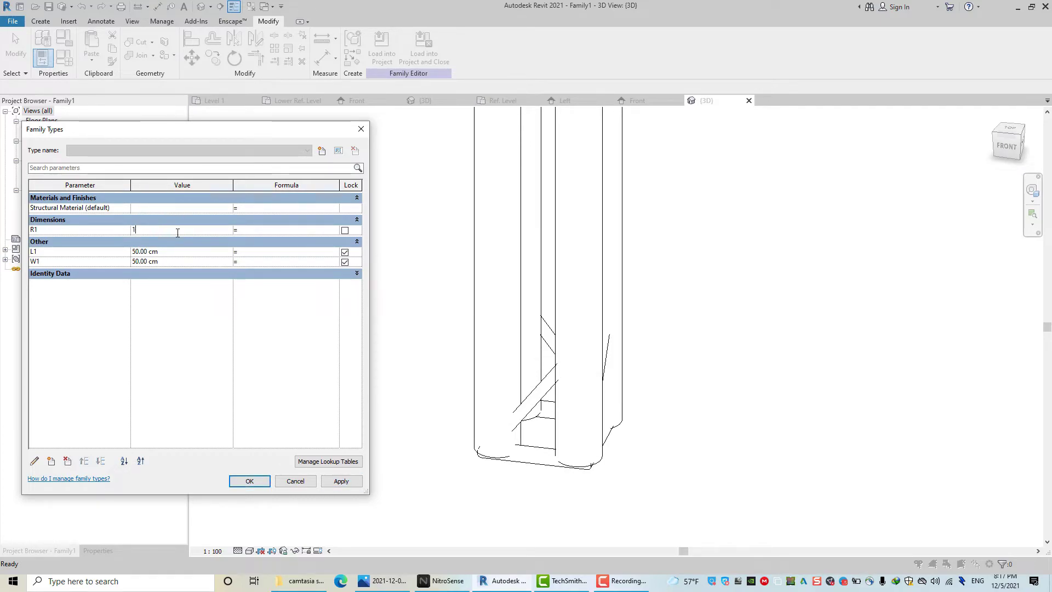
{"action": "type", "text": "1"}
{"action": "left_click", "coordinate": [342, 482]}
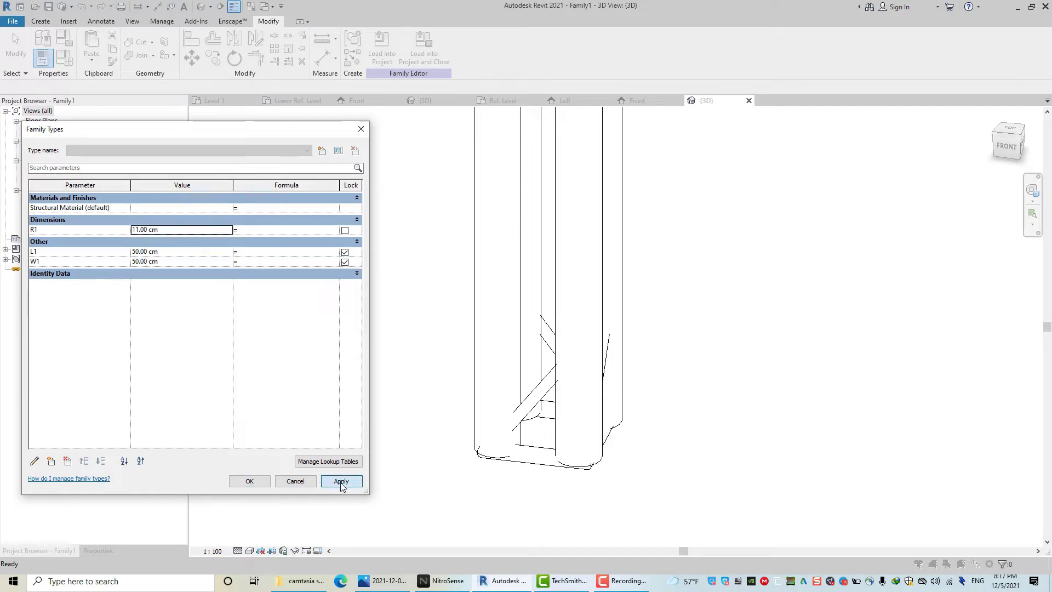
{"action": "left_click", "coordinate": [249, 482]}
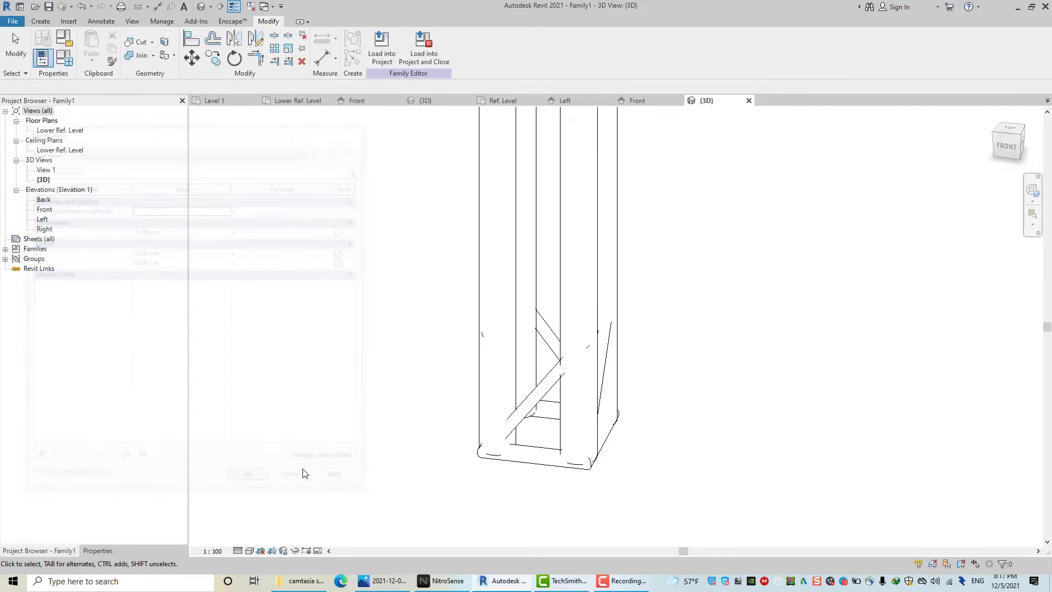
Step: Set the view's visual style to Shaded and orbit to a front-left angle
{"action": "left_click", "coordinate": [252, 551]}
{"action": "left_click", "coordinate": [274, 535]}
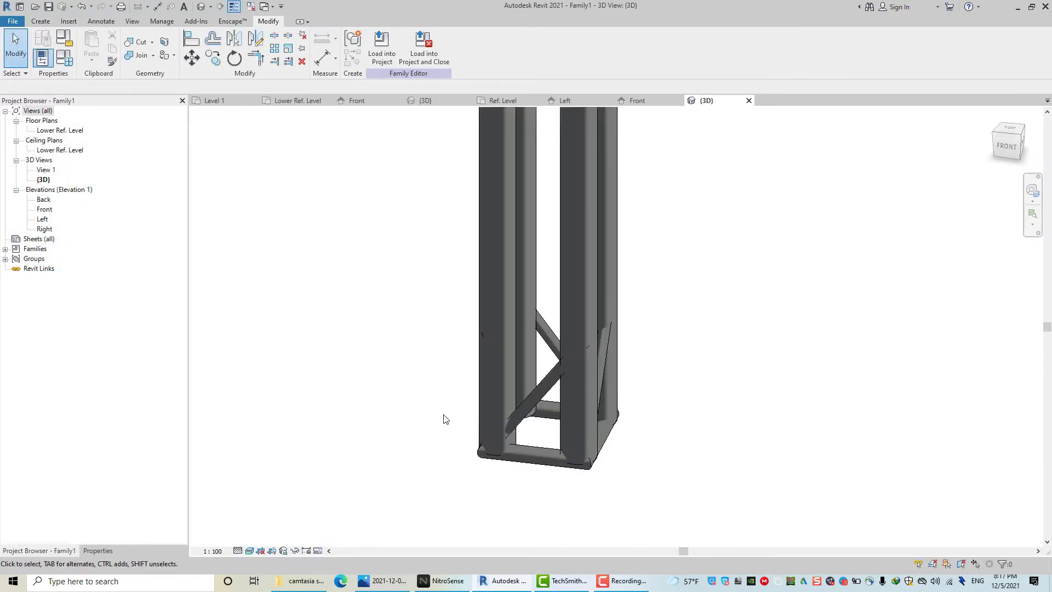
{"action": "mouse_move", "coordinate": [444, 418]}
{"action": "middle_mouse_down", "text": "shift"}
{"action": "mouse_move", "coordinate": [639, 410]}
{"action": "mouse_move", "coordinate": [515, 396]}
{"action": "middle_mouse_up", "text": "shift"}
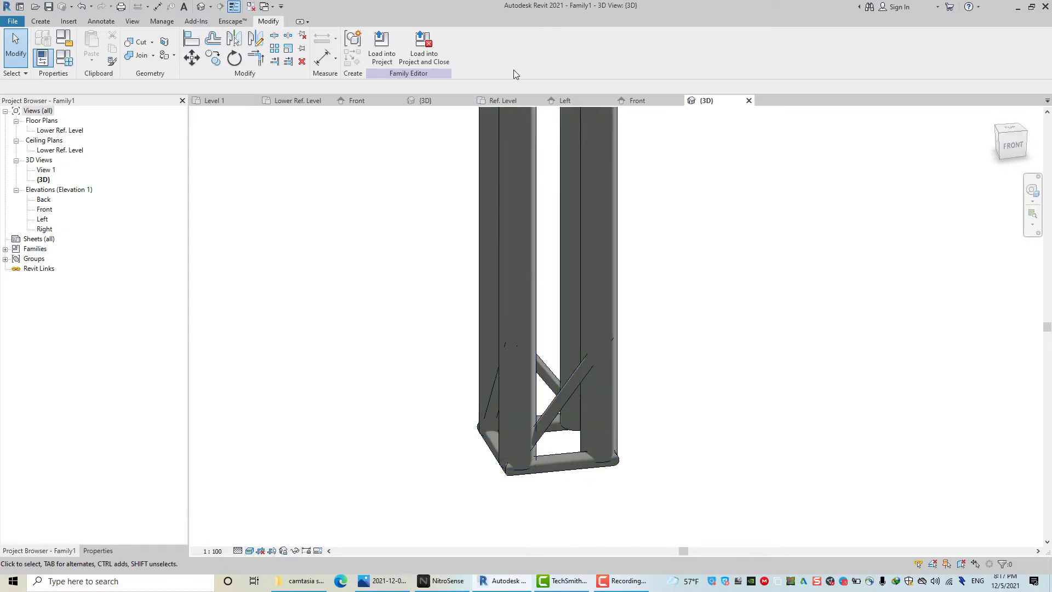
Step: Select the nested truss module in the Front elevation
{"action": "double_click", "coordinate": [45, 209]}
{"action": "scroll", "coordinate": [570, 466], "scroll_direction": "up", "scroll_amount": 3}
{"action": "scroll", "coordinate": [561, 479], "scroll_direction": "up", "scroll_amount": 2}
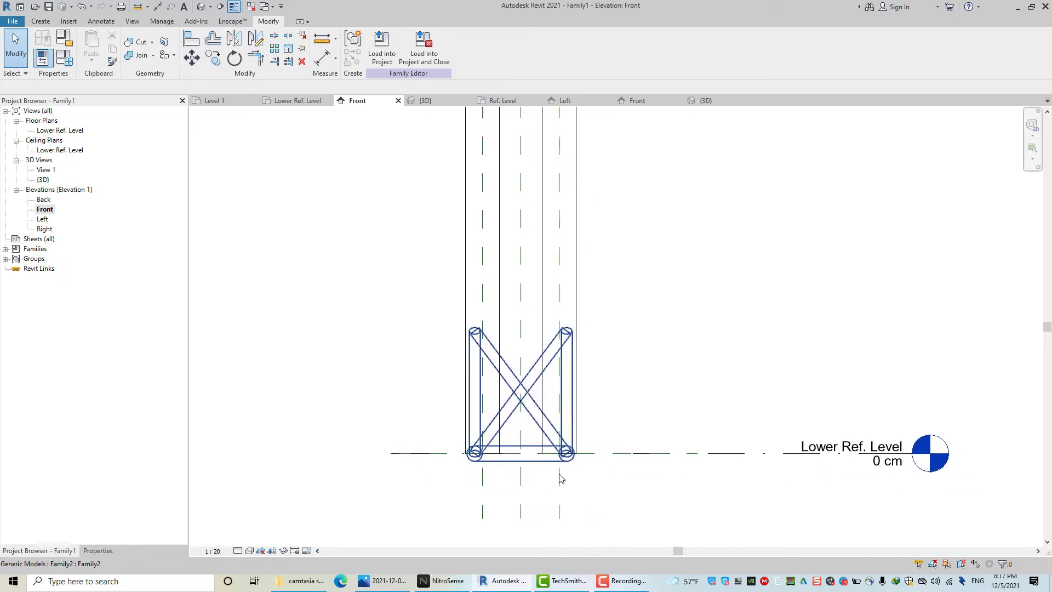
{"action": "middle_click_drag", "start_coordinate": [627, 489], "coordinate": [641, 484]}
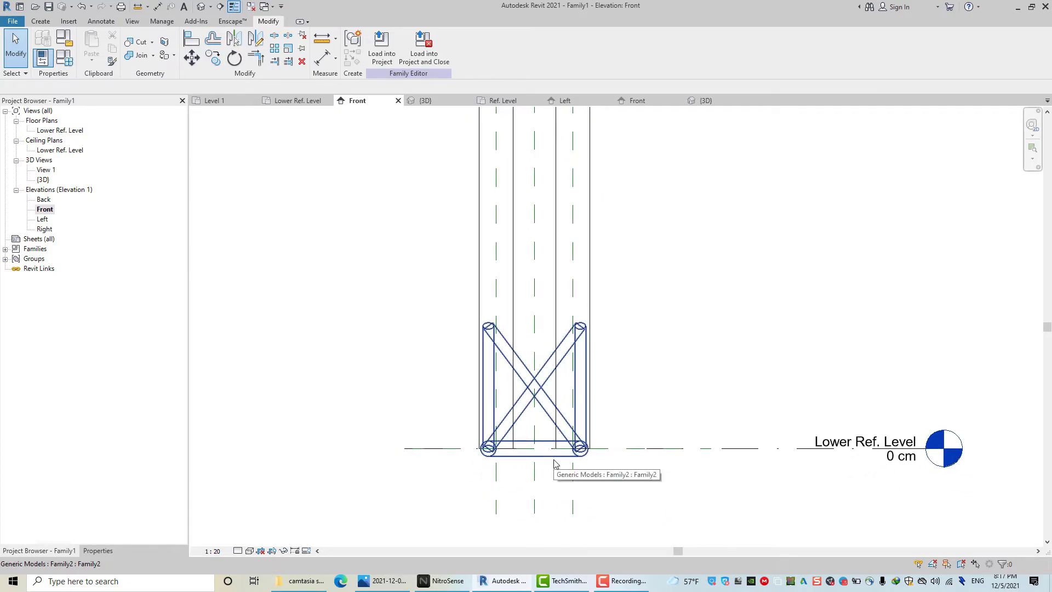
{"action": "left_click", "coordinate": [553, 463]}
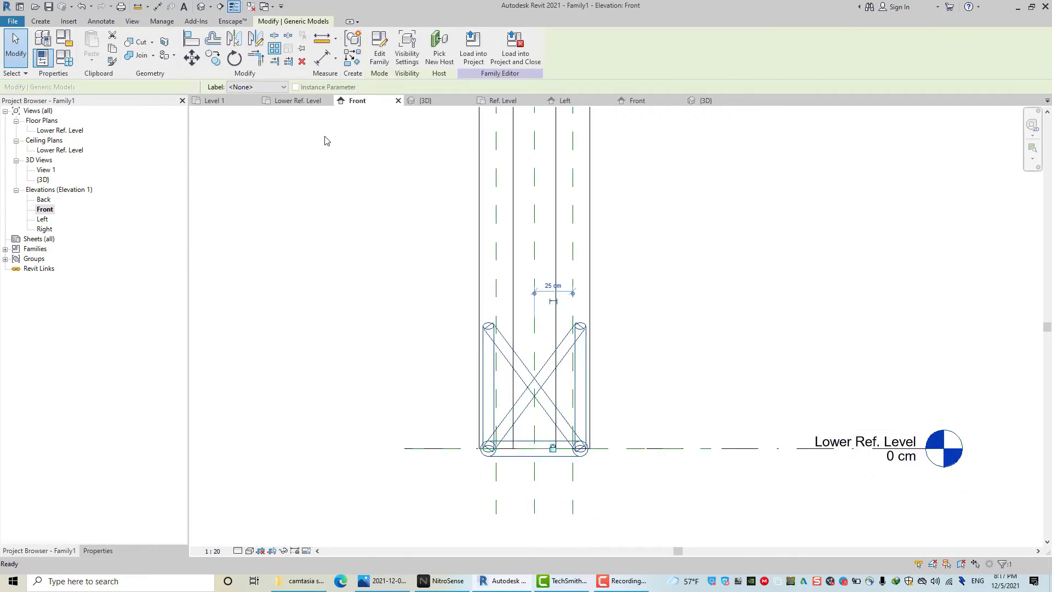
Step: Start a vertical array (AR) from the module base with 80 cm spacing
{"action": "key", "text": "a"}
{"action": "key", "text": "r"}
{"action": "middle_click_drag", "start_coordinate": [375, 192], "coordinate": [380, 240]}
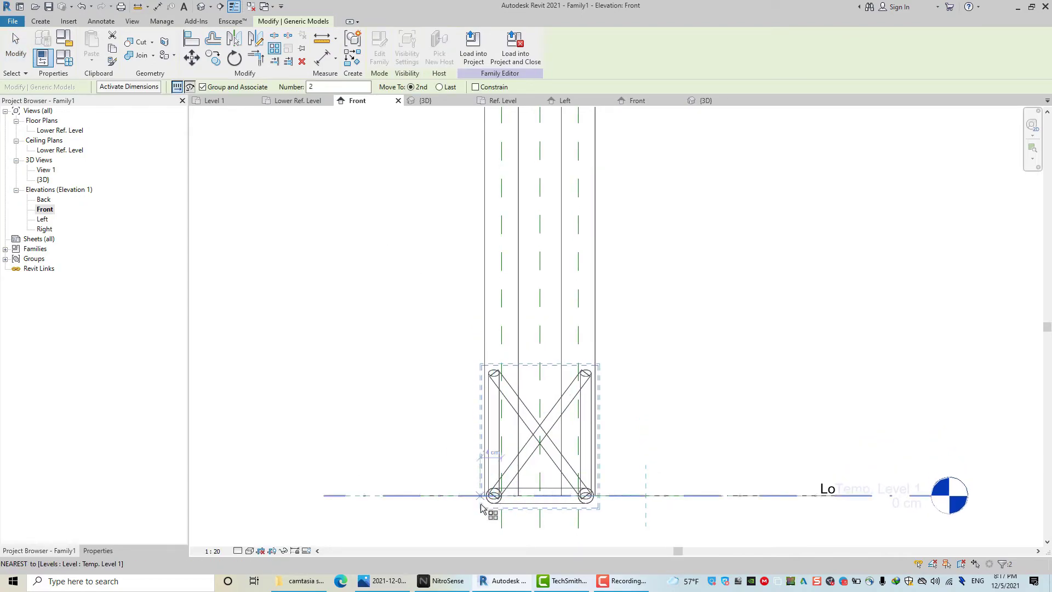
{"action": "scroll", "coordinate": [481, 508], "scroll_direction": "up", "scroll_amount": 3}
{"action": "scroll", "coordinate": [496, 502], "scroll_direction": "up", "scroll_amount": 1}
{"action": "left_click", "coordinate": [551, 512]}
{"action": "type", "text": "80"}
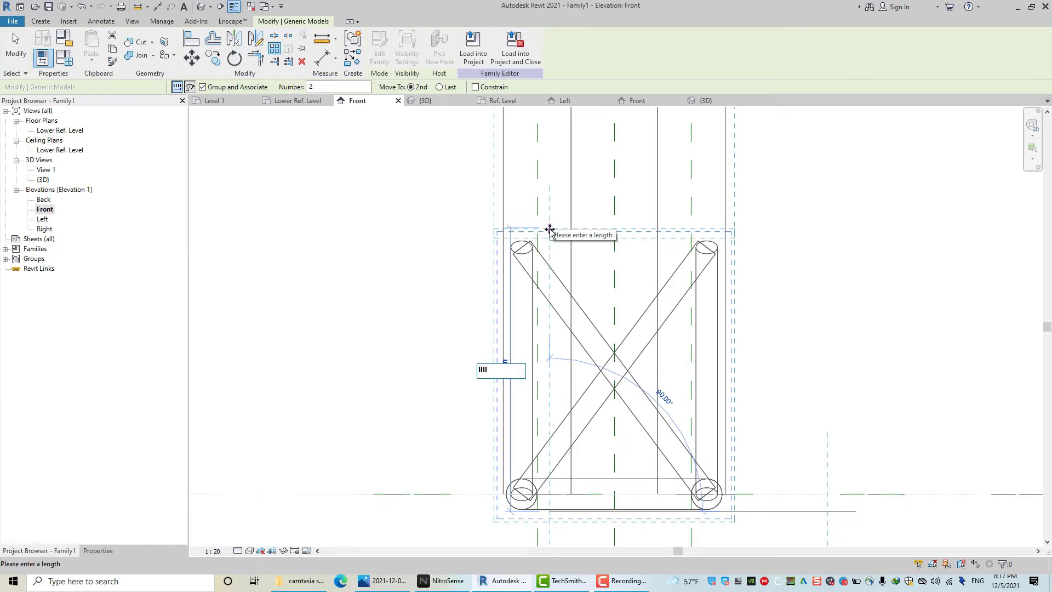
{"action": "key", "text": "Return"}
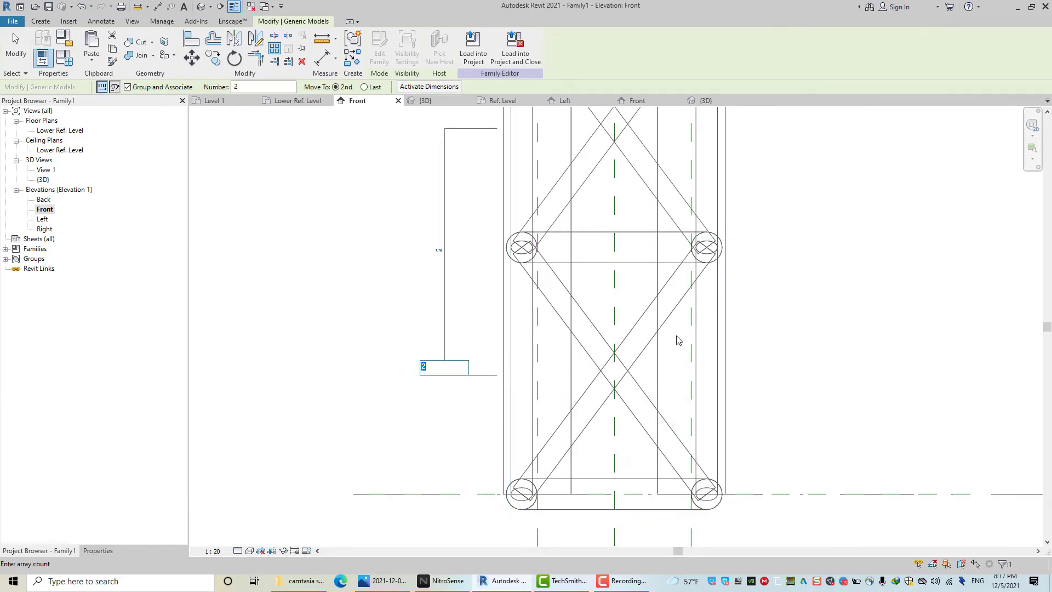
Step: Set the array count to 6 and frame the whole tower
{"action": "scroll", "coordinate": [611, 322], "scroll_direction": "down", "scroll_amount": 2}
{"action": "scroll", "coordinate": [583, 306], "scroll_direction": "down", "scroll_amount": 2}
{"action": "type", "text": "6"}
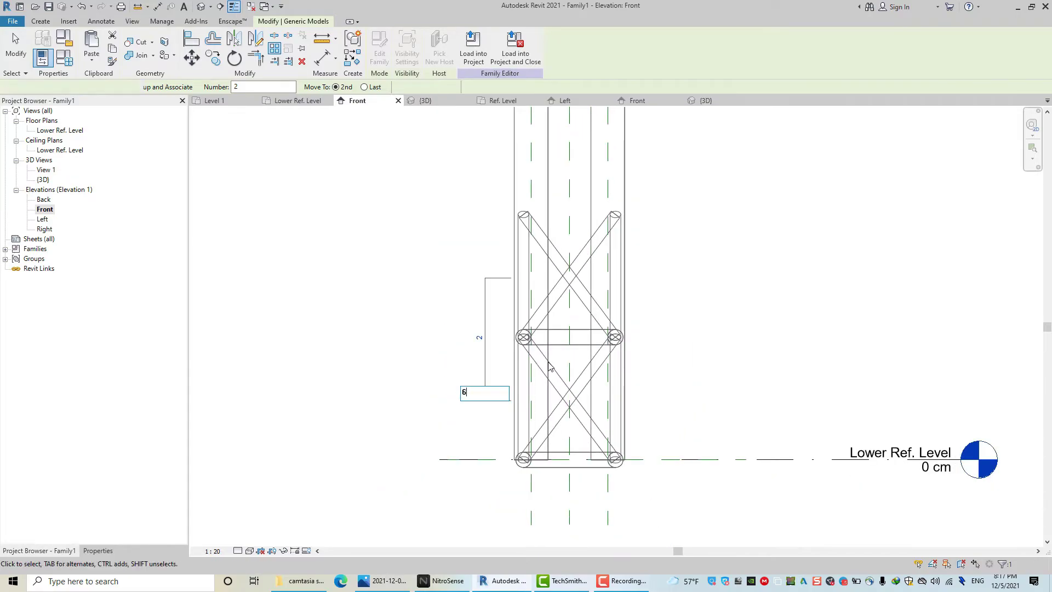
{"action": "key", "text": "Return"}
{"action": "scroll", "coordinate": [624, 303], "scroll_direction": "down", "scroll_amount": 5}
{"action": "middle_click_drag", "start_coordinate": [625, 303], "coordinate": [611, 385]}
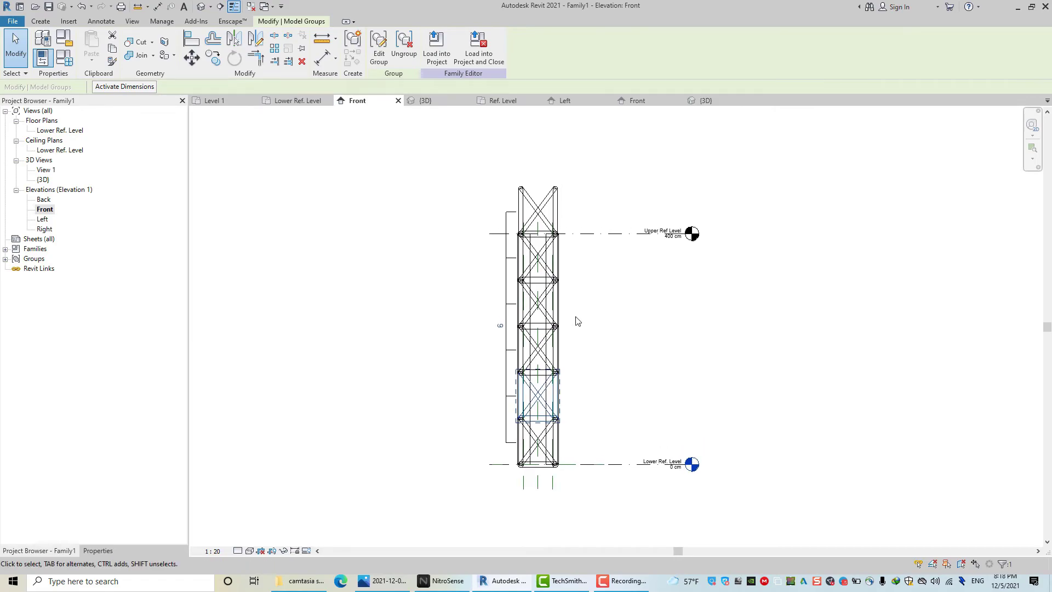
{"action": "scroll", "coordinate": [575, 317], "scroll_direction": "up", "scroll_amount": 1}
{"action": "scroll", "coordinate": [580, 291], "scroll_direction": "up", "scroll_amount": 2}
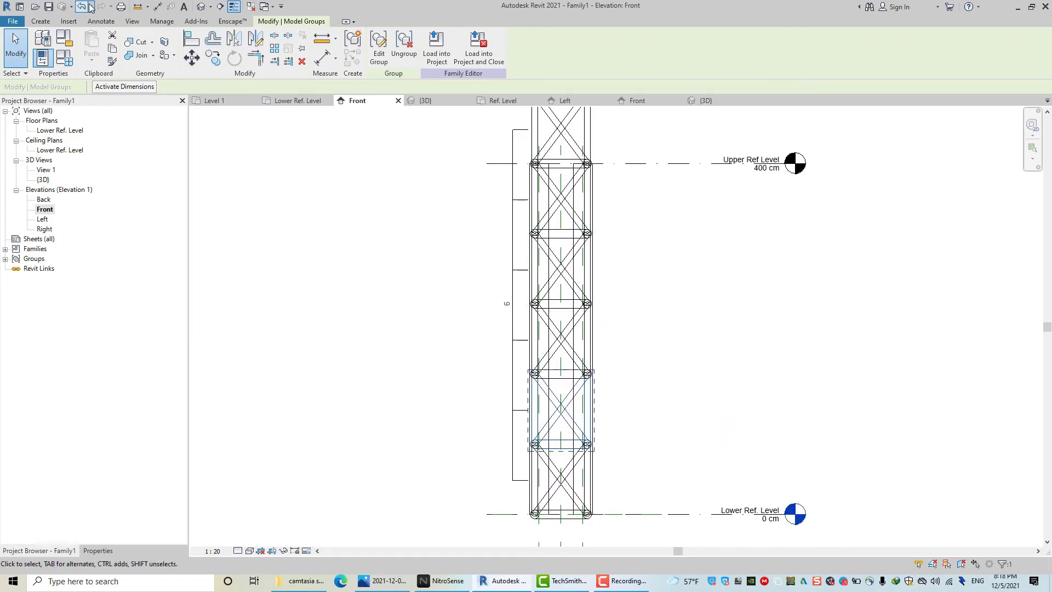
Step: Inspect the six-module tower in 3D, then return to the Front elevation
{"action": "left_click", "coordinate": [198, 8]}
{"action": "scroll", "coordinate": [571, 368], "scroll_direction": "down", "scroll_amount": 2}
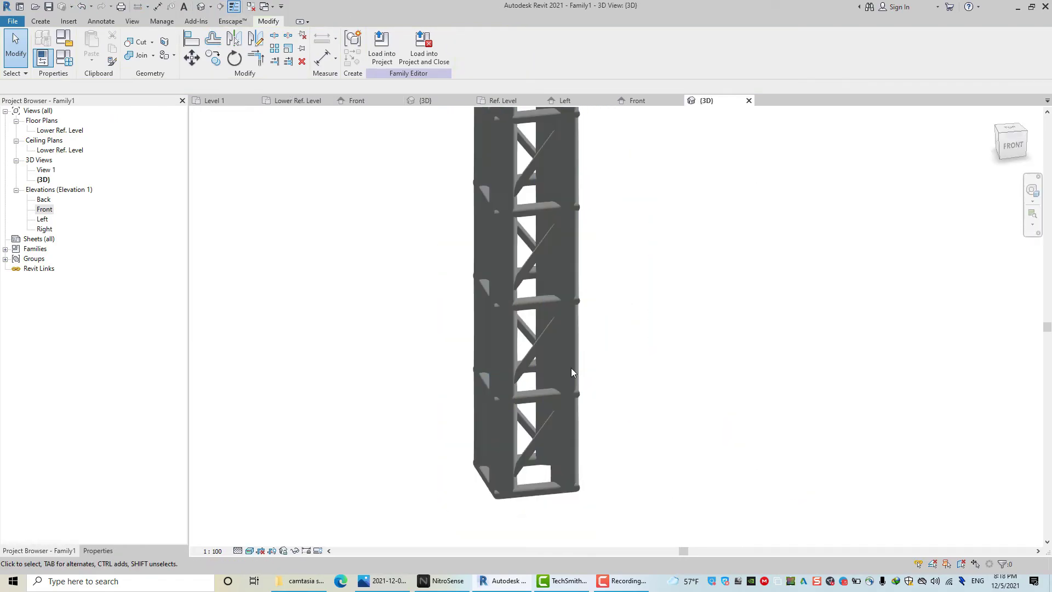
{"action": "mouse_move", "coordinate": [571, 367]}
{"action": "middle_mouse_down", "text": "shift"}
{"action": "mouse_move", "coordinate": [498, 331]}
{"action": "mouse_move", "coordinate": [594, 352]}
{"action": "middle_mouse_up", "text": "shift"}
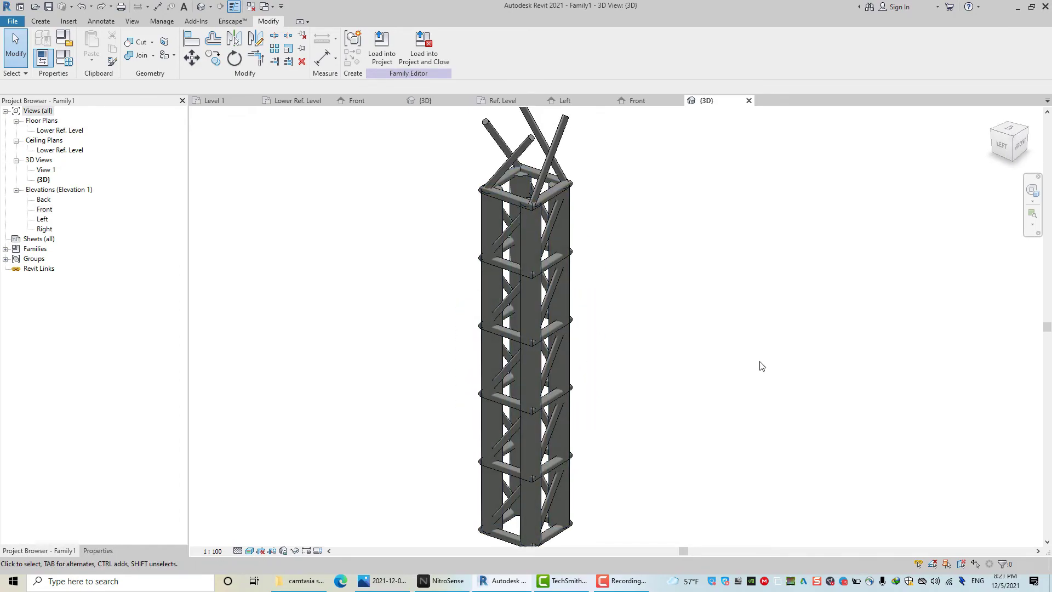
{"action": "double_click", "coordinate": [48, 211]}
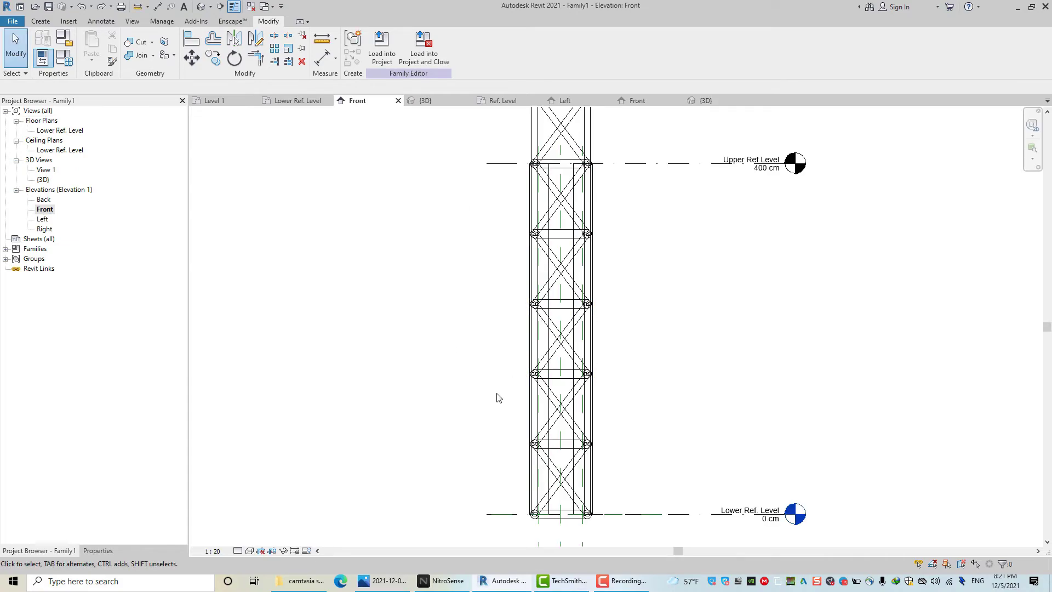
Step: Label the array count with a new integer type parameter named 'Number'
{"action": "left_click", "coordinate": [536, 486]}
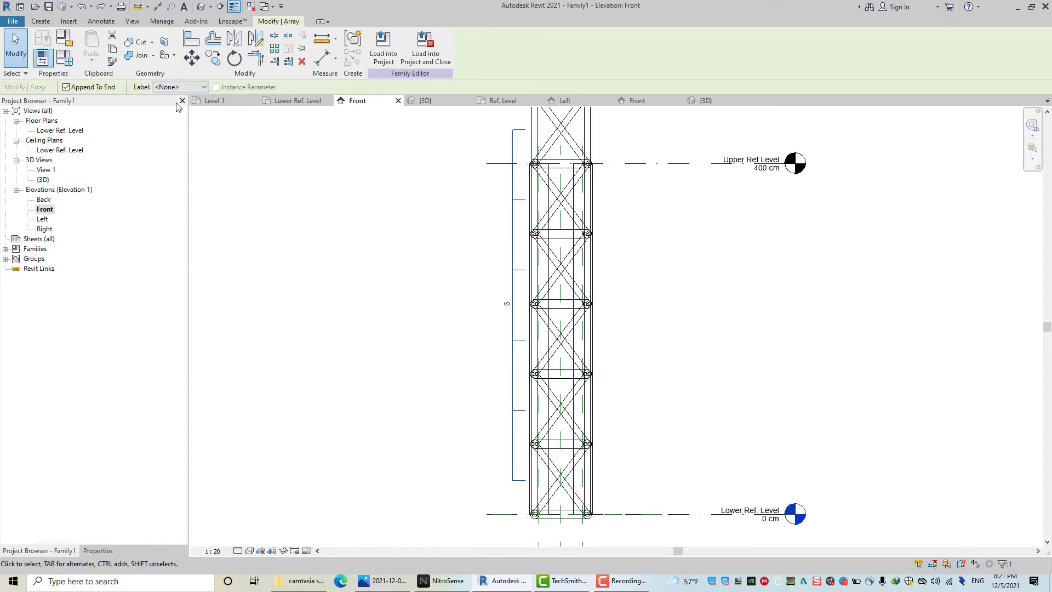
{"action": "left_click", "coordinate": [203, 86]}
{"action": "left_click", "coordinate": [181, 107]}
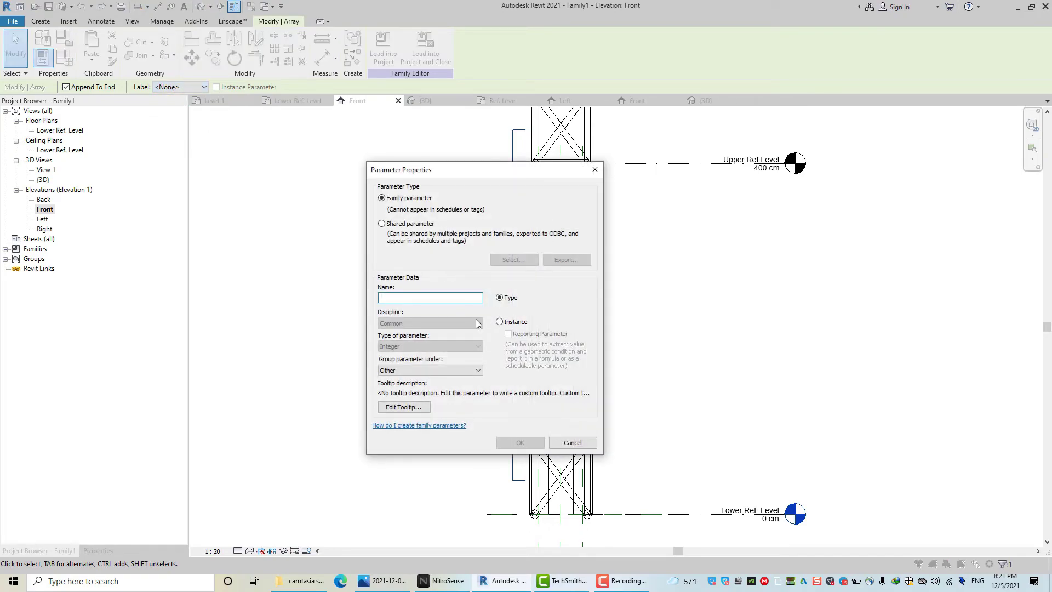
{"action": "type", "text": "Nu"}
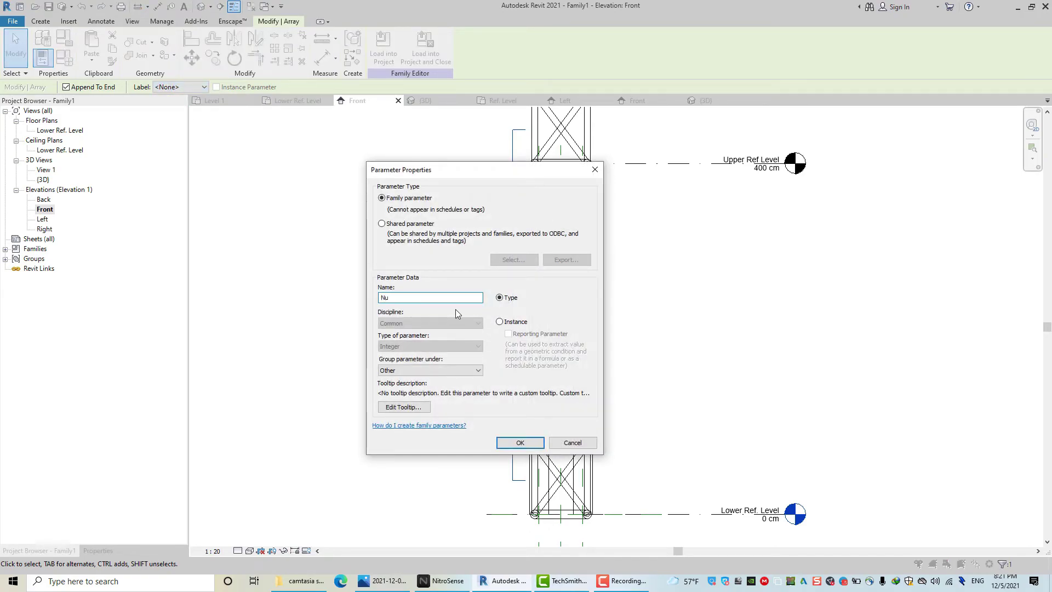
{"action": "type", "text": "mber"}
{"action": "left_click", "coordinate": [516, 445]}
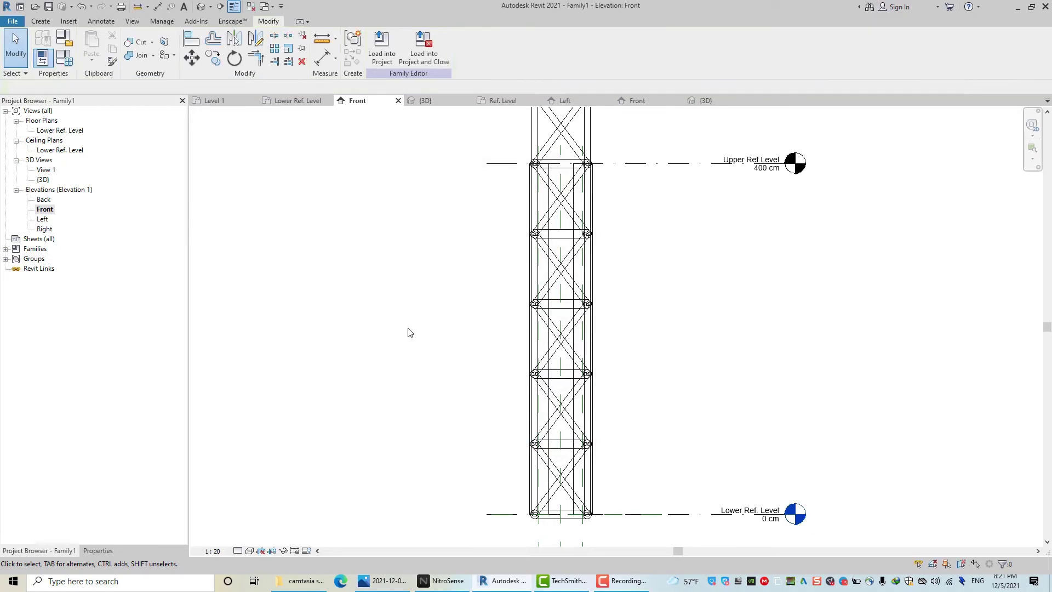
Step: Place a 400 cm aligned dimension between the Upper and Lower Ref Levels
{"action": "left_click", "coordinate": [100, 21]}
{"action": "left_click", "coordinate": [45, 47]}
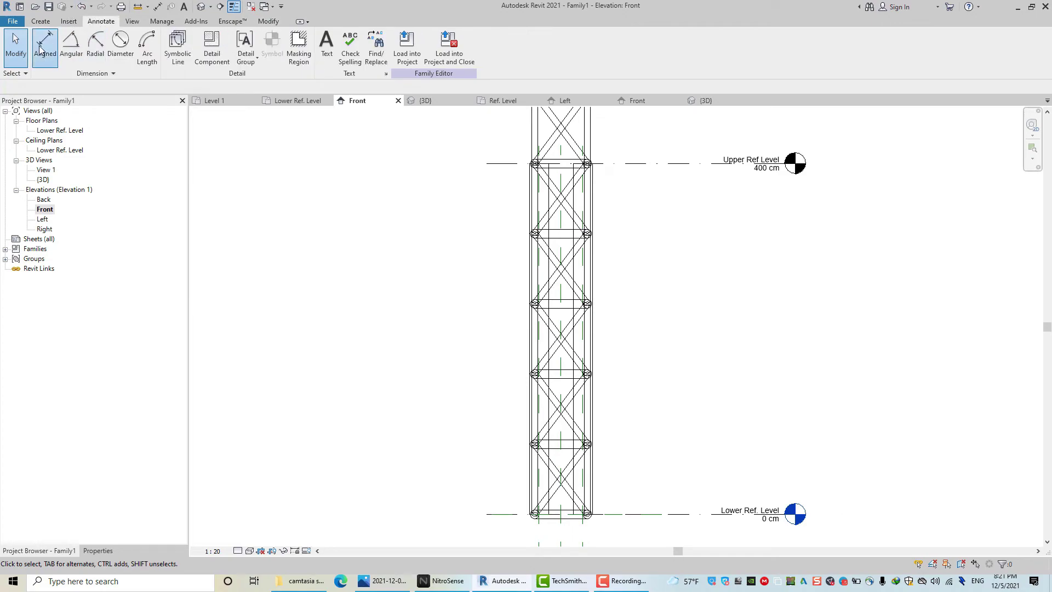
{"action": "left_click", "coordinate": [500, 165]}
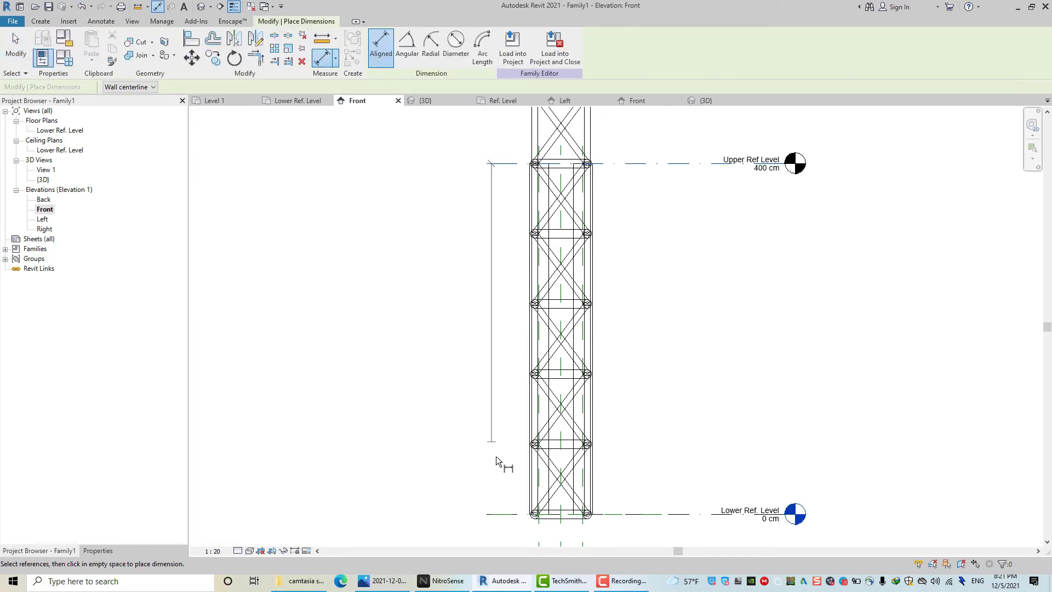
{"action": "left_click", "coordinate": [512, 514]}
{"action": "left_click", "coordinate": [346, 471]}
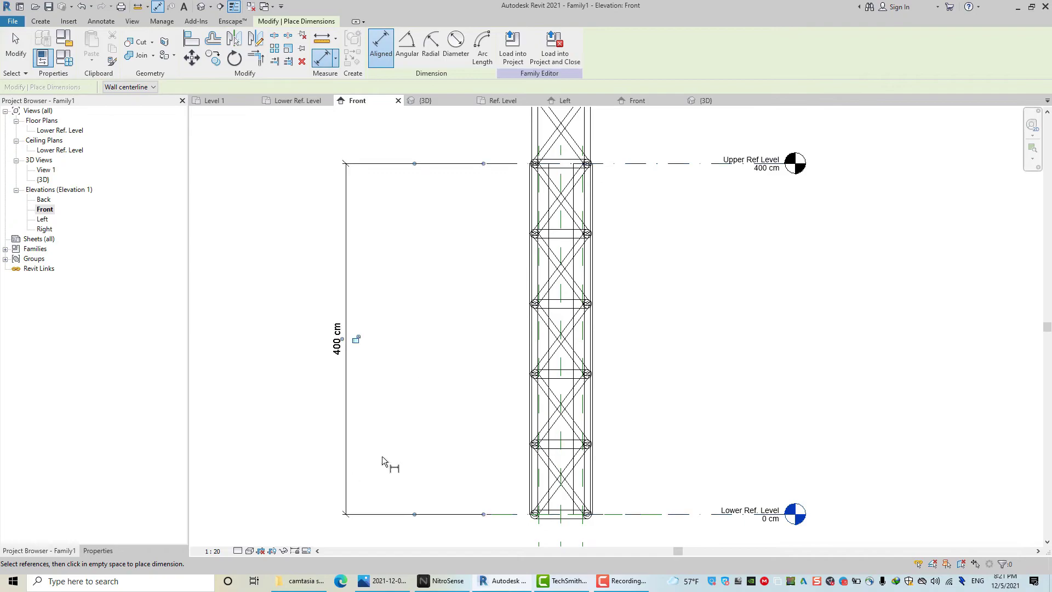
{"action": "right_click", "coordinate": [406, 267]}
{"action": "left_click", "coordinate": [454, 284]}
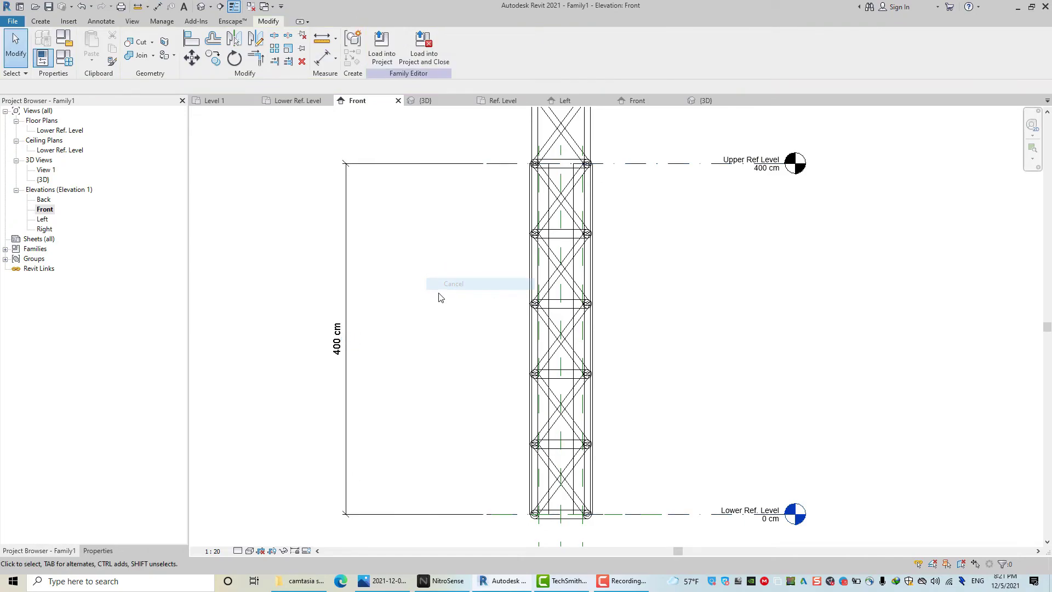
Step: Label the 400 cm dimension with a new reporting parameter H2
{"action": "left_click", "coordinate": [323, 344]}
{"action": "left_click", "coordinate": [484, 47]}
{"action": "type", "text": "H2"}
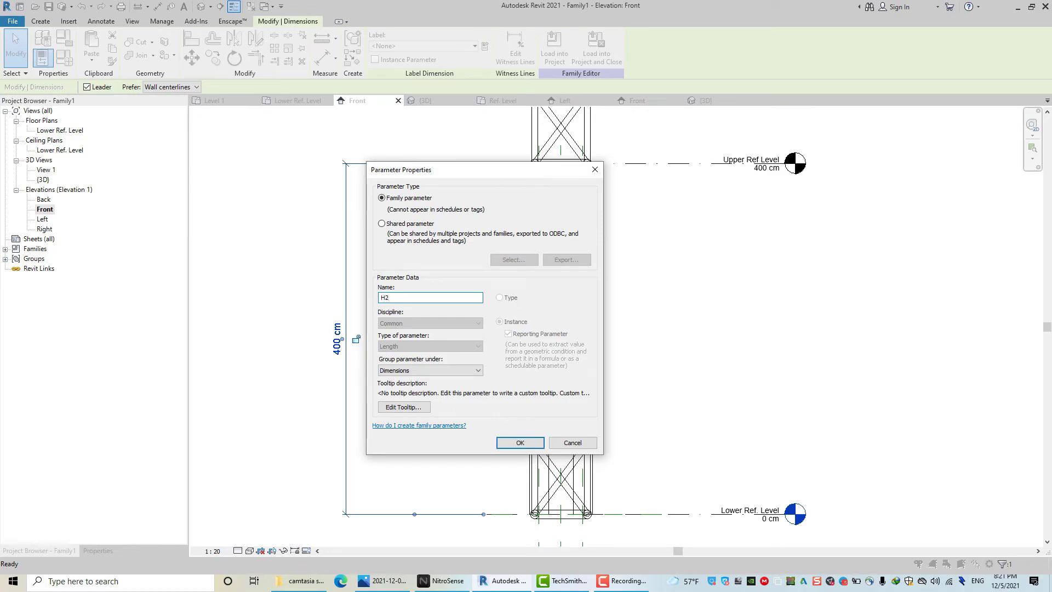
{"action": "left_click", "coordinate": [520, 444]}
{"action": "left_click", "coordinate": [493, 324]}
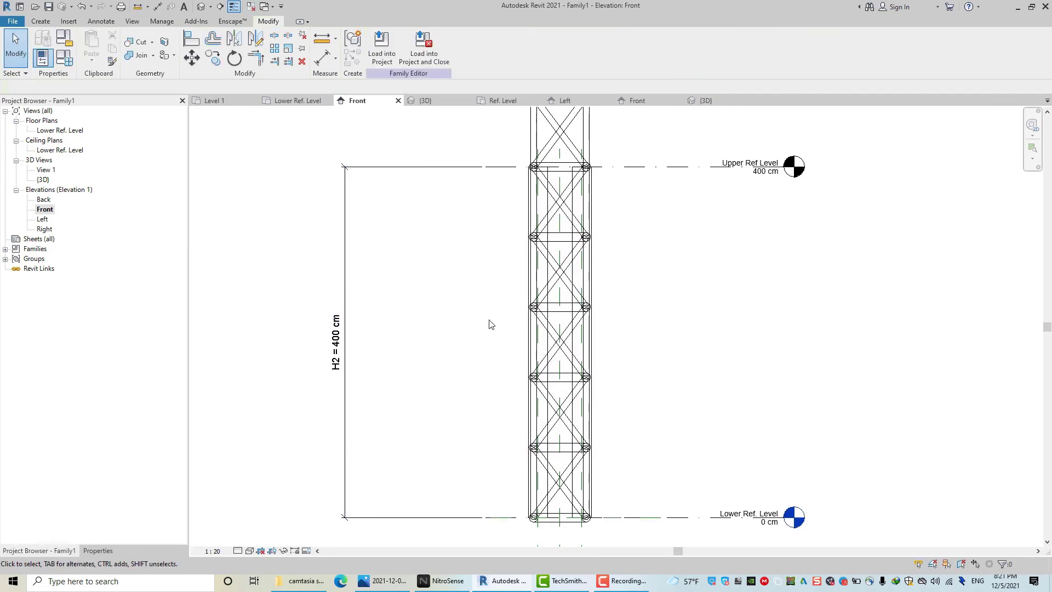
{"action": "scroll", "coordinate": [491, 320], "scroll_direction": "down", "scroll_amount": 1}
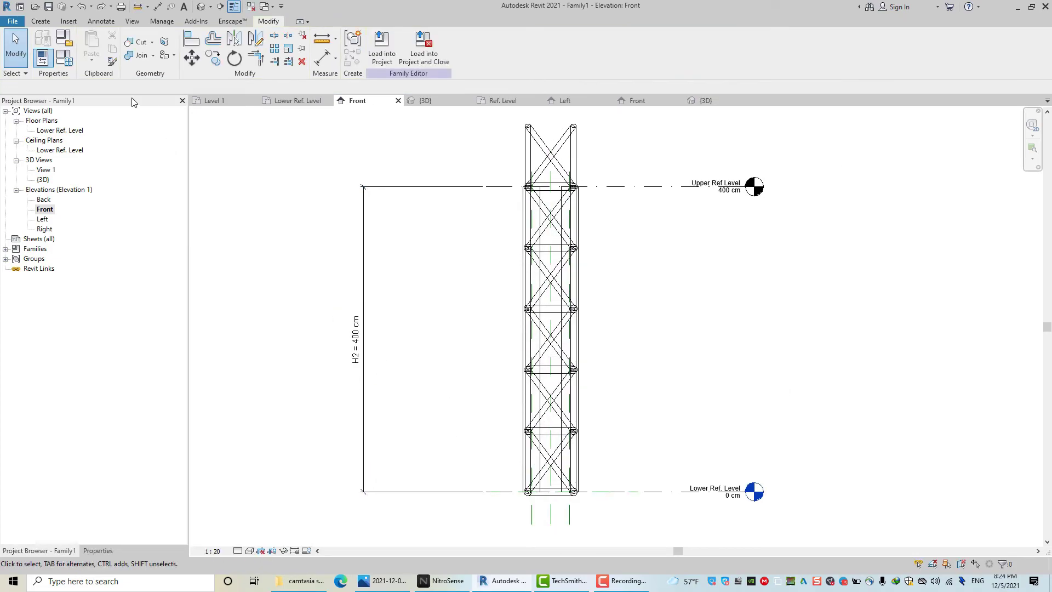
Step: In Family Types, give the Number parameter the formula = H2 / 80
{"action": "left_click", "coordinate": [64, 58]}
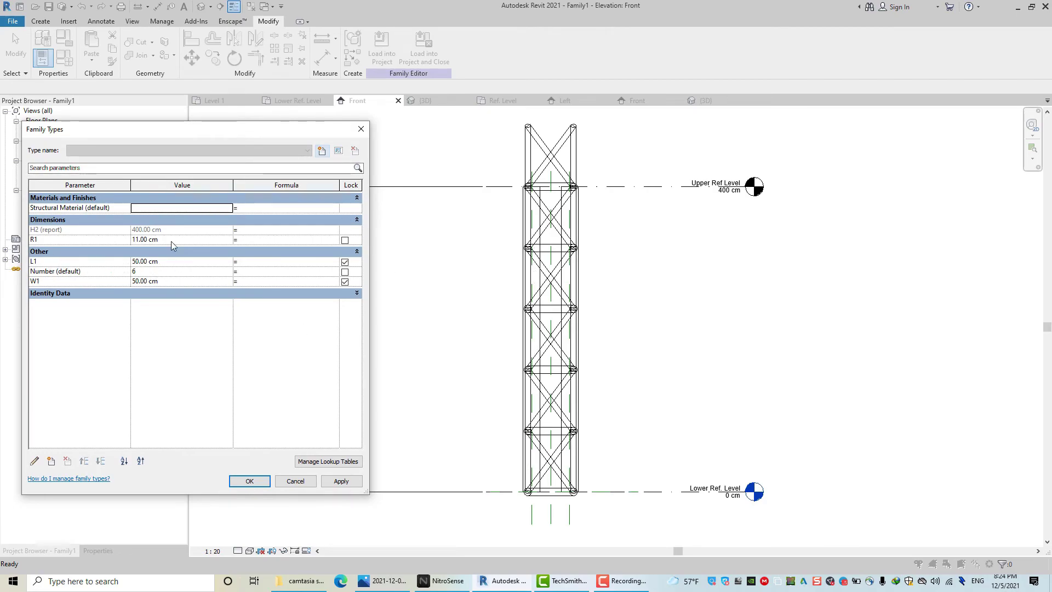
{"action": "left_click_drag", "start_coordinate": [277, 135], "coordinate": [658, 161]}
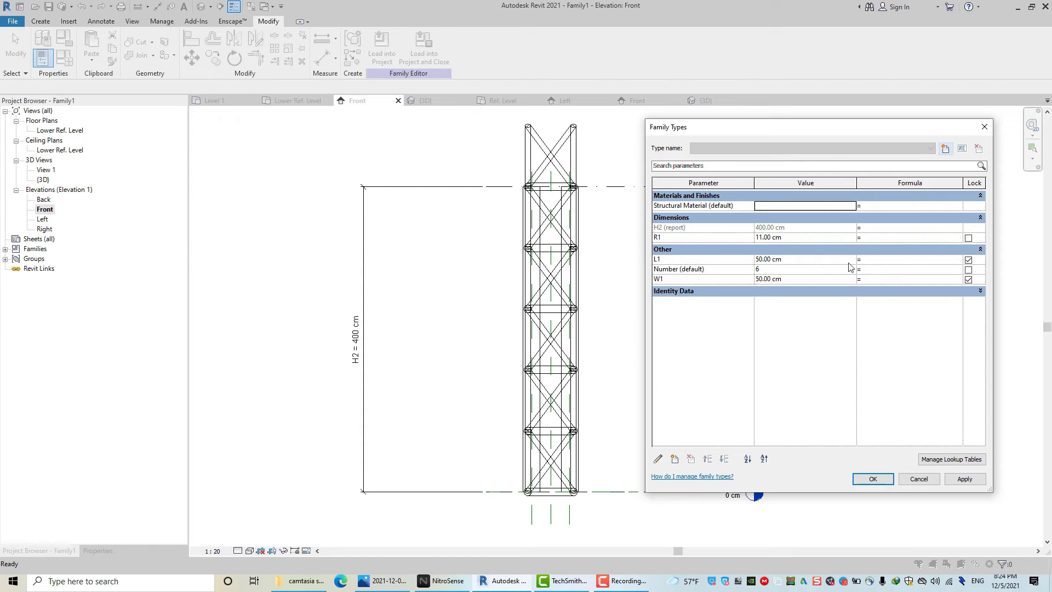
{"action": "left_click", "coordinate": [692, 227]}
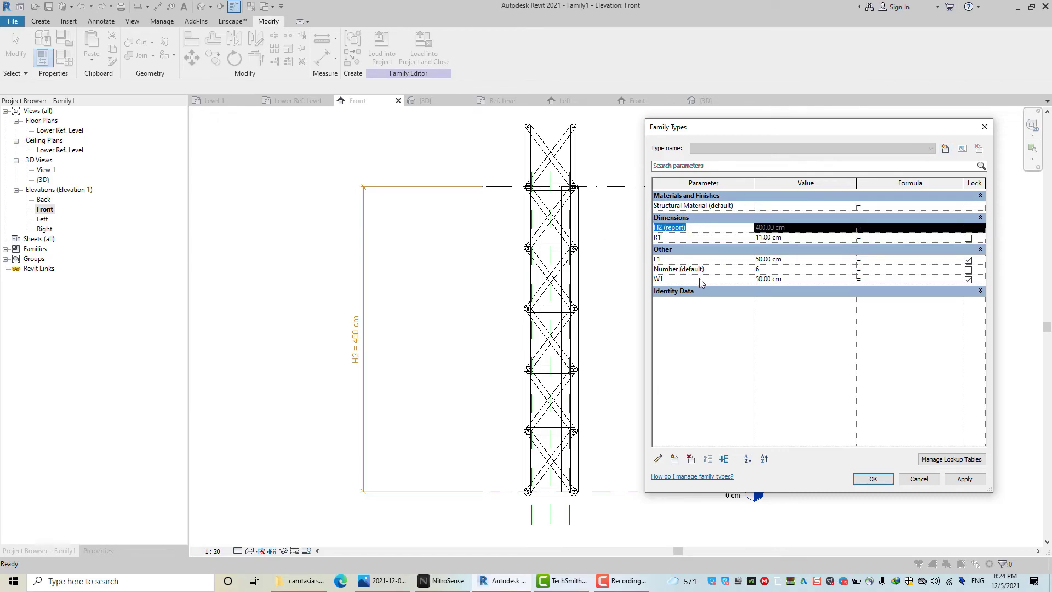
{"action": "left_click", "coordinate": [864, 271]}
{"action": "type", "text": "H2 /80"}
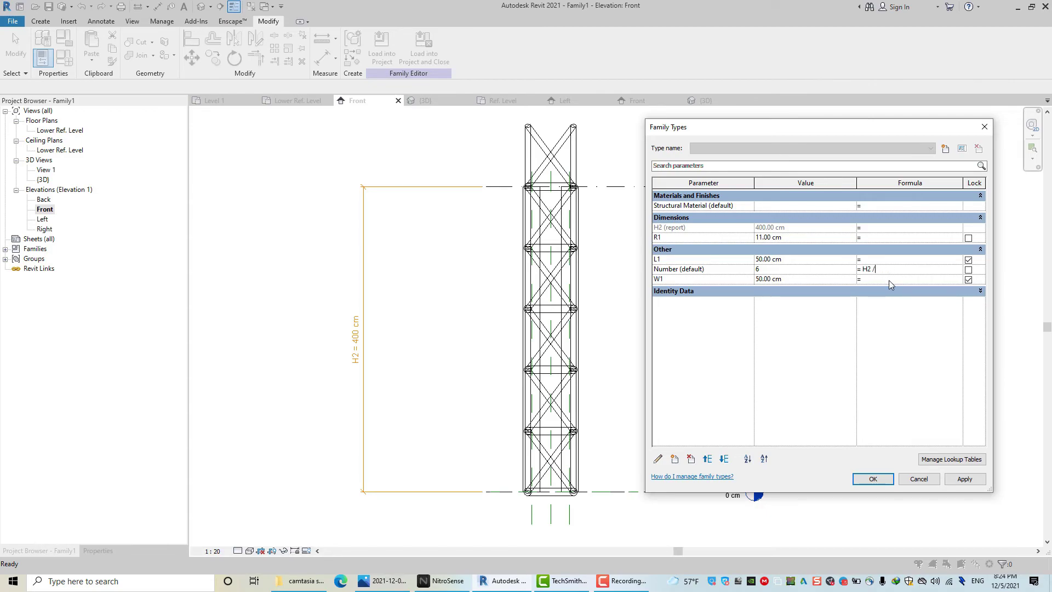
{"action": "left_click", "coordinate": [881, 480]}
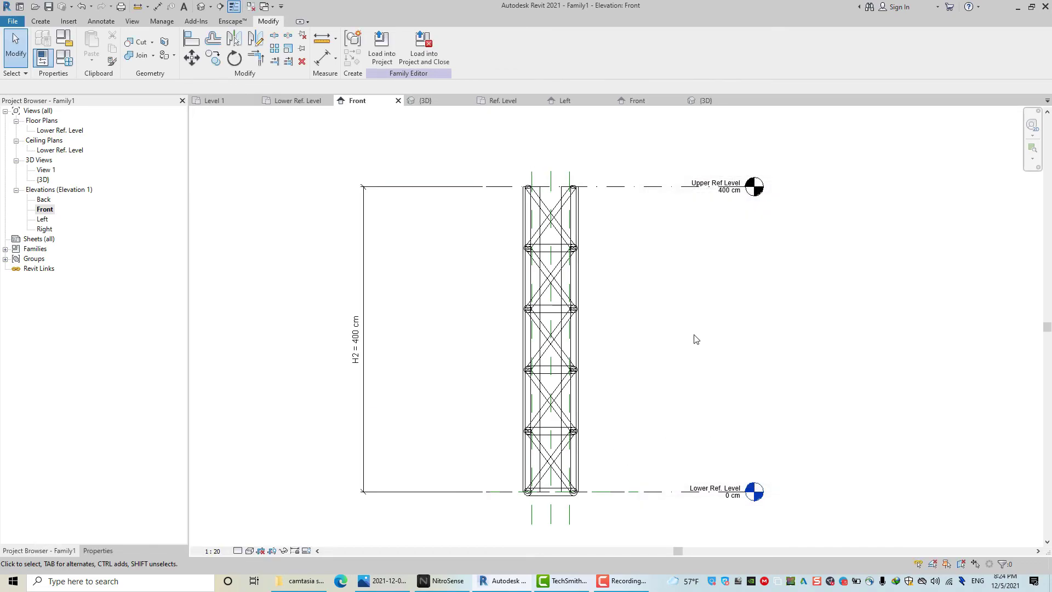
Step: Orbit the recalculated five-module tower in 3D, then open the Lower Ref. Level plan
{"action": "left_click", "coordinate": [212, 7]}
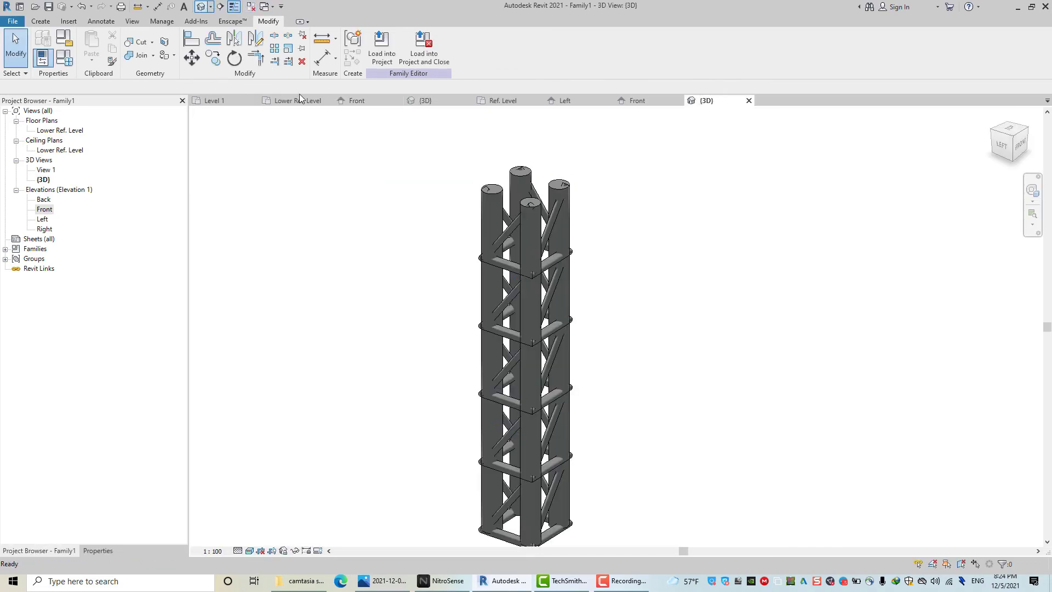
{"action": "mouse_move", "coordinate": [473, 348]}
{"action": "middle_mouse_down", "text": "shift"}
{"action": "mouse_move", "coordinate": [592, 371]}
{"action": "mouse_move", "coordinate": [504, 365]}
{"action": "mouse_move", "coordinate": [554, 315]}
{"action": "middle_mouse_up", "text": "shift"}
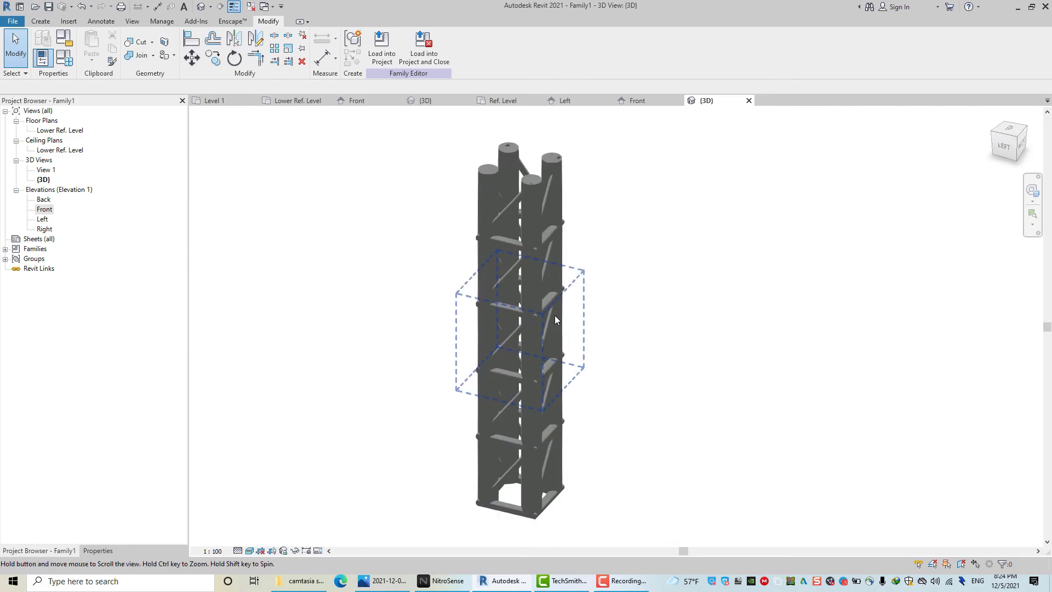
{"action": "scroll", "coordinate": [554, 315], "scroll_direction": "up", "scroll_amount": 5}
{"action": "mouse_move", "coordinate": [541, 361]}
{"action": "middle_mouse_down", "text": "shift"}
{"action": "mouse_move", "coordinate": [676, 366]}
{"action": "mouse_move", "coordinate": [667, 354]}
{"action": "mouse_move", "coordinate": [679, 322]}
{"action": "middle_mouse_up", "text": "shift"}
{"action": "scroll", "coordinate": [667, 354], "scroll_direction": "down", "scroll_amount": 4}
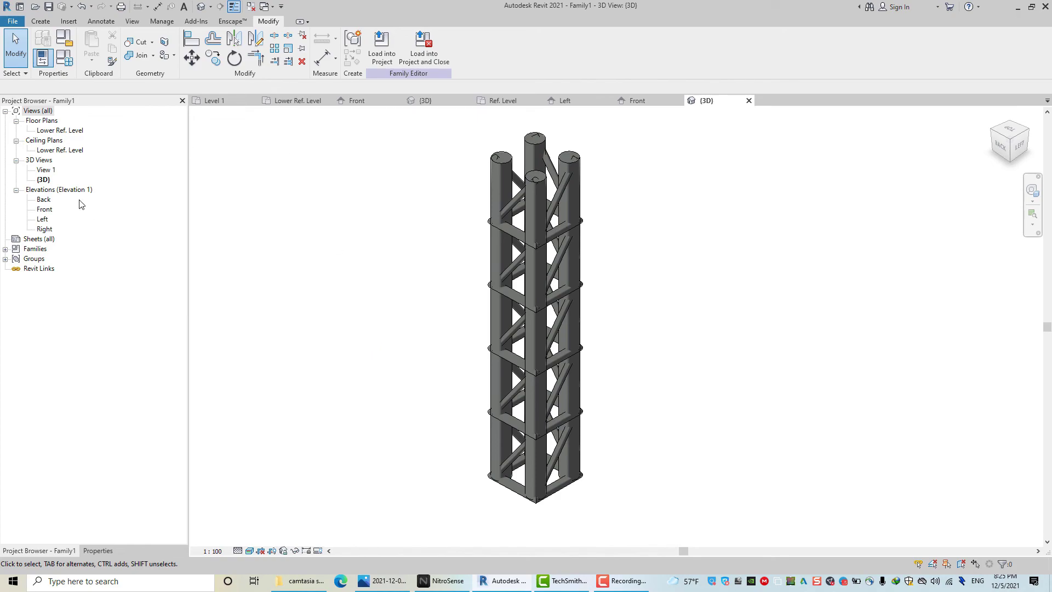
{"action": "double_click", "coordinate": [59, 130]}
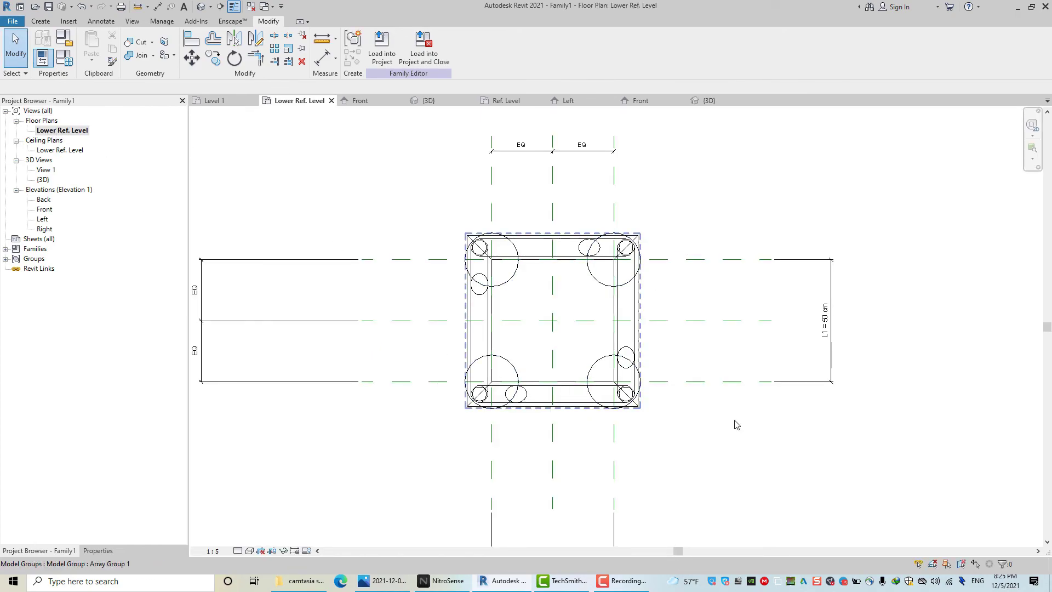
Step: Change L1 and W1 from 50 cm to 60 cm in Family Types
{"action": "left_click", "coordinate": [64, 58]}
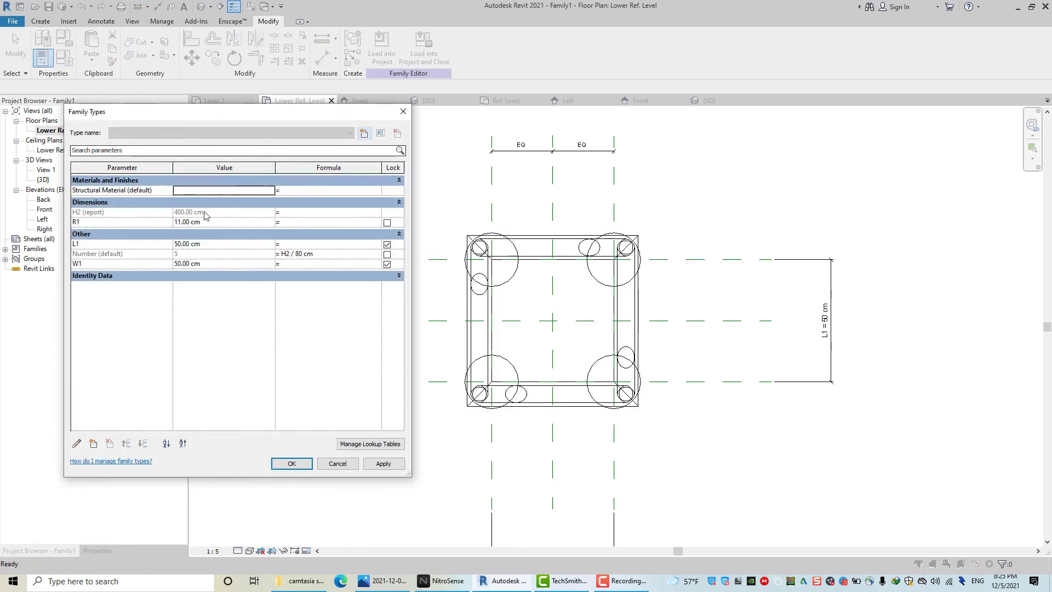
{"action": "left_click", "coordinate": [230, 244]}
{"action": "type", "text": "60"}
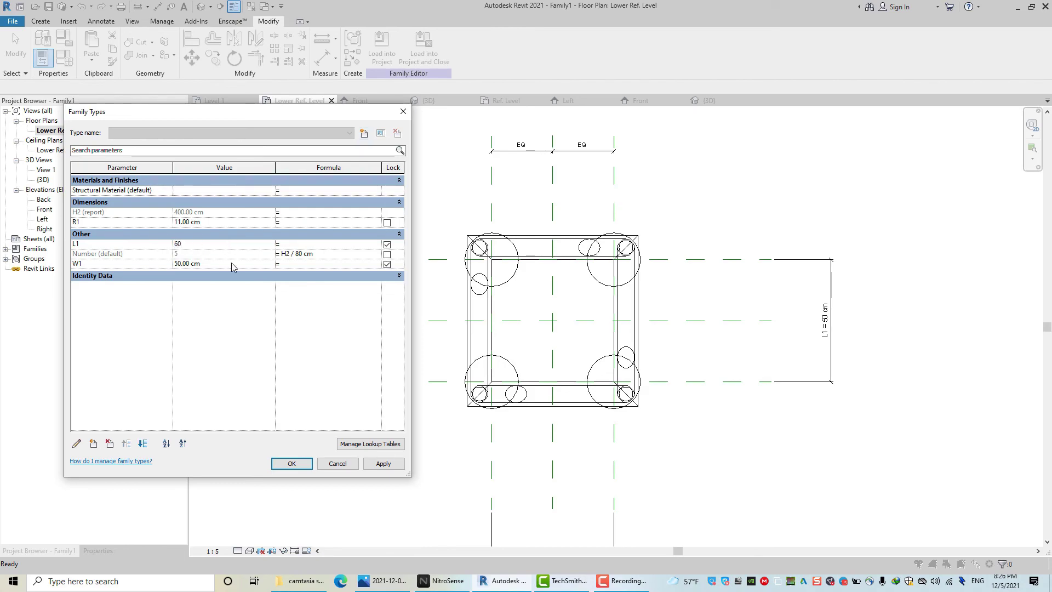
{"action": "left_click", "coordinate": [231, 264]}
{"action": "type", "text": "60"}
{"action": "left_click", "coordinate": [289, 463]}
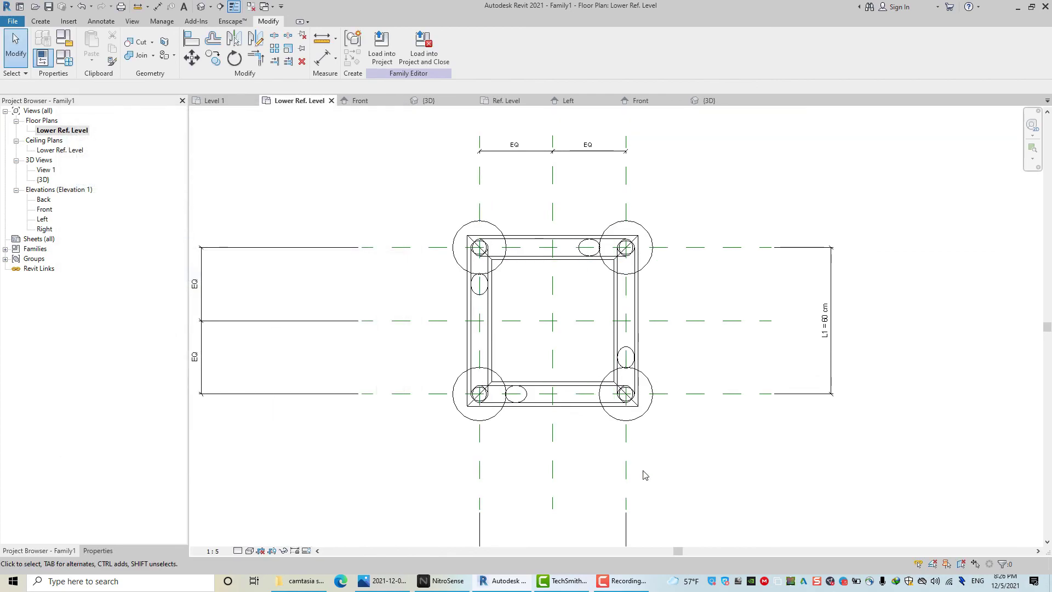
Step: Orbit the widened truss column in 3D from the back and front-right
{"action": "left_click", "coordinate": [202, 6]}
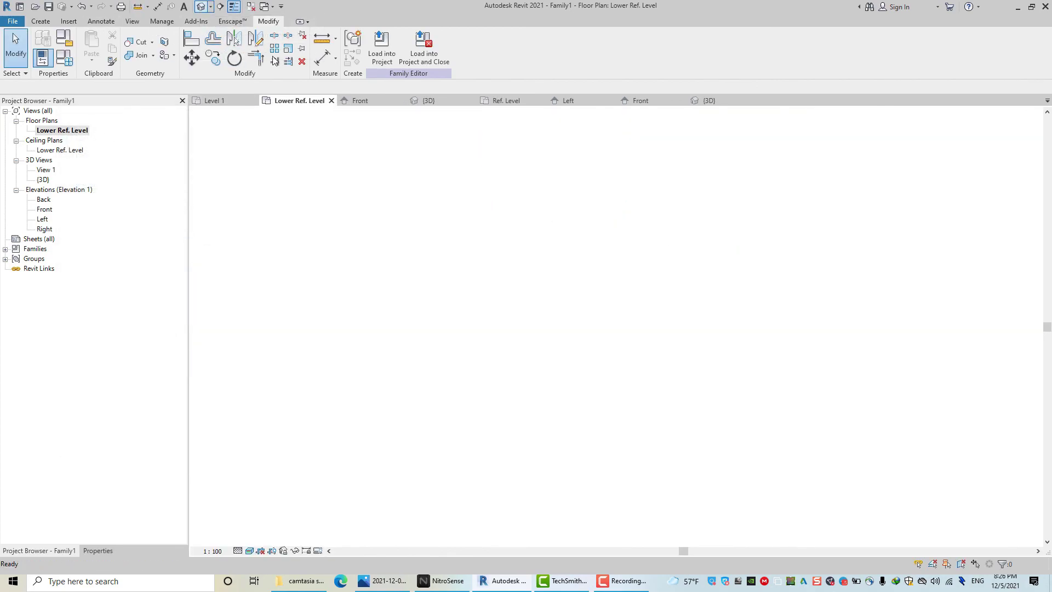
{"action": "mouse_move", "coordinate": [430, 319]}
{"action": "middle_mouse_down", "text": "shift"}
{"action": "mouse_move", "coordinate": [603, 305]}
{"action": "mouse_move", "coordinate": [418, 262]}
{"action": "middle_mouse_up", "text": "shift"}
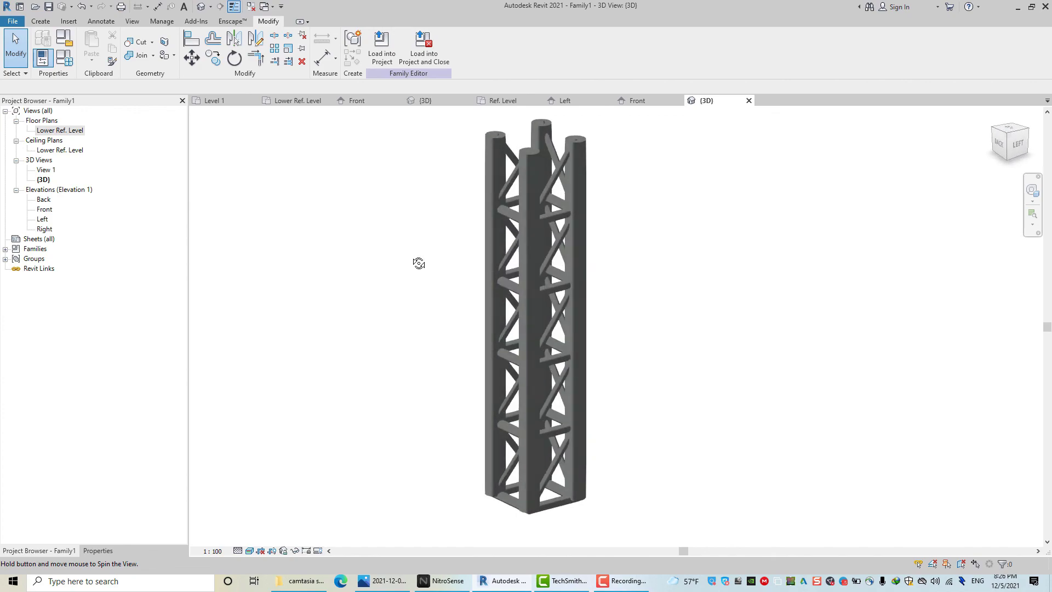
{"action": "scroll", "coordinate": [509, 508], "scroll_direction": "up", "scroll_amount": 3}
{"action": "scroll", "coordinate": [548, 499], "scroll_direction": "up", "scroll_amount": 3}
{"action": "mouse_move", "coordinate": [583, 492]}
{"action": "middle_mouse_down", "text": "shift"}
{"action": "mouse_move", "coordinate": [681, 373]}
{"action": "mouse_move", "coordinate": [606, 337]}
{"action": "mouse_move", "coordinate": [540, 376]}
{"action": "mouse_move", "coordinate": [709, 381]}
{"action": "mouse_move", "coordinate": [629, 389]}
{"action": "mouse_move", "coordinate": [590, 425]}
{"action": "mouse_move", "coordinate": [648, 335]}
{"action": "mouse_move", "coordinate": [600, 361]}
{"action": "middle_mouse_up", "text": "shift"}
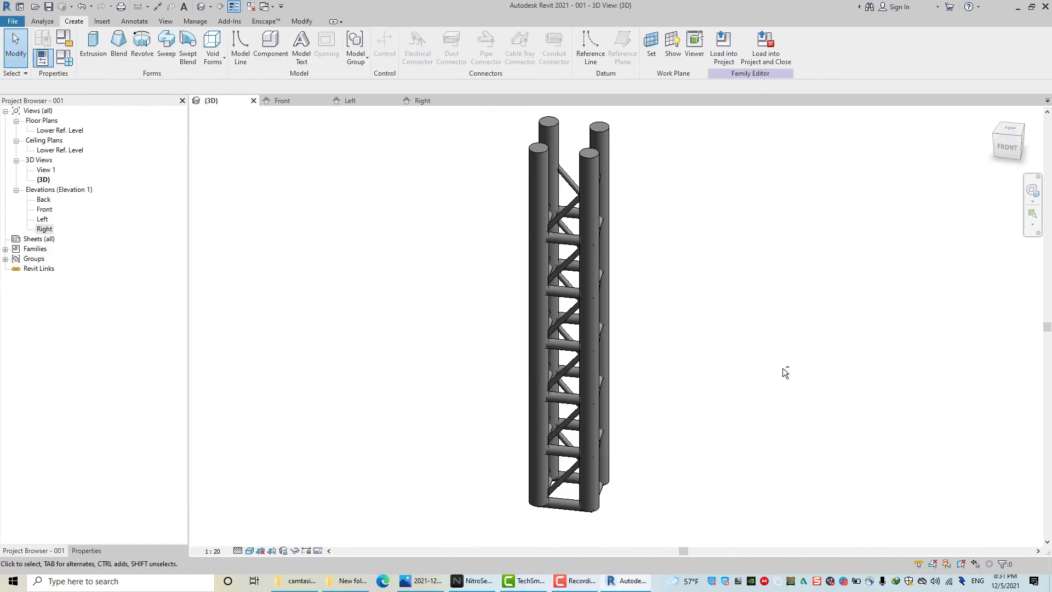
{"action": "mouse_move", "coordinate": [784, 371]}
{"action": "middle_mouse_down", "text": "shift"}
{"action": "mouse_move", "coordinate": [677, 378]}
{"action": "mouse_move", "coordinate": [822, 381]}
{"action": "mouse_move", "coordinate": [619, 380]}
{"action": "mouse_move", "coordinate": [725, 376]}
{"action": "mouse_move", "coordinate": [786, 402]}
{"action": "mouse_move", "coordinate": [753, 402]}
{"action": "middle_mouse_up", "text": "shift"}
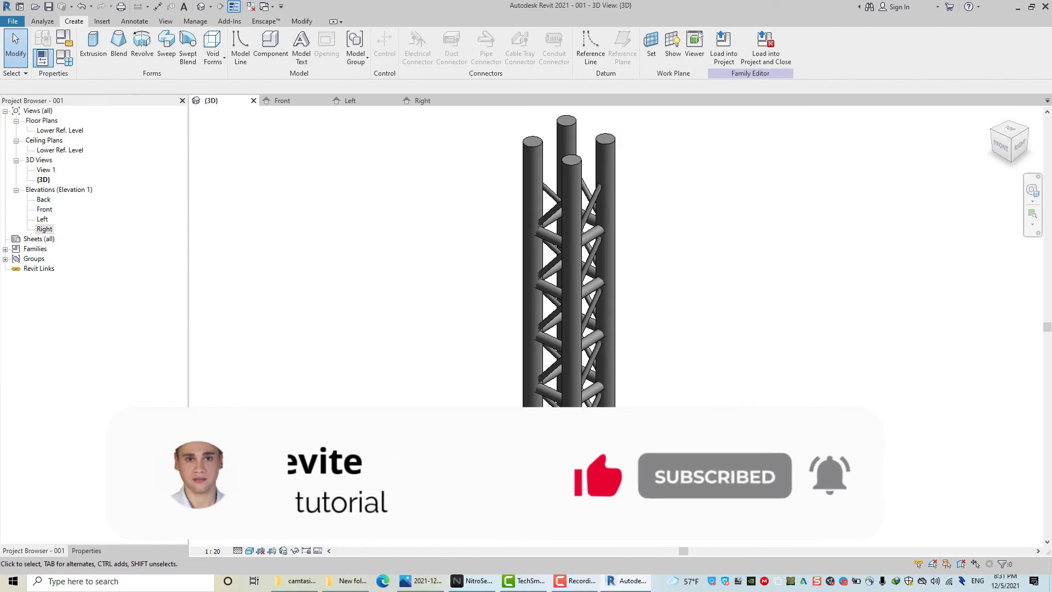